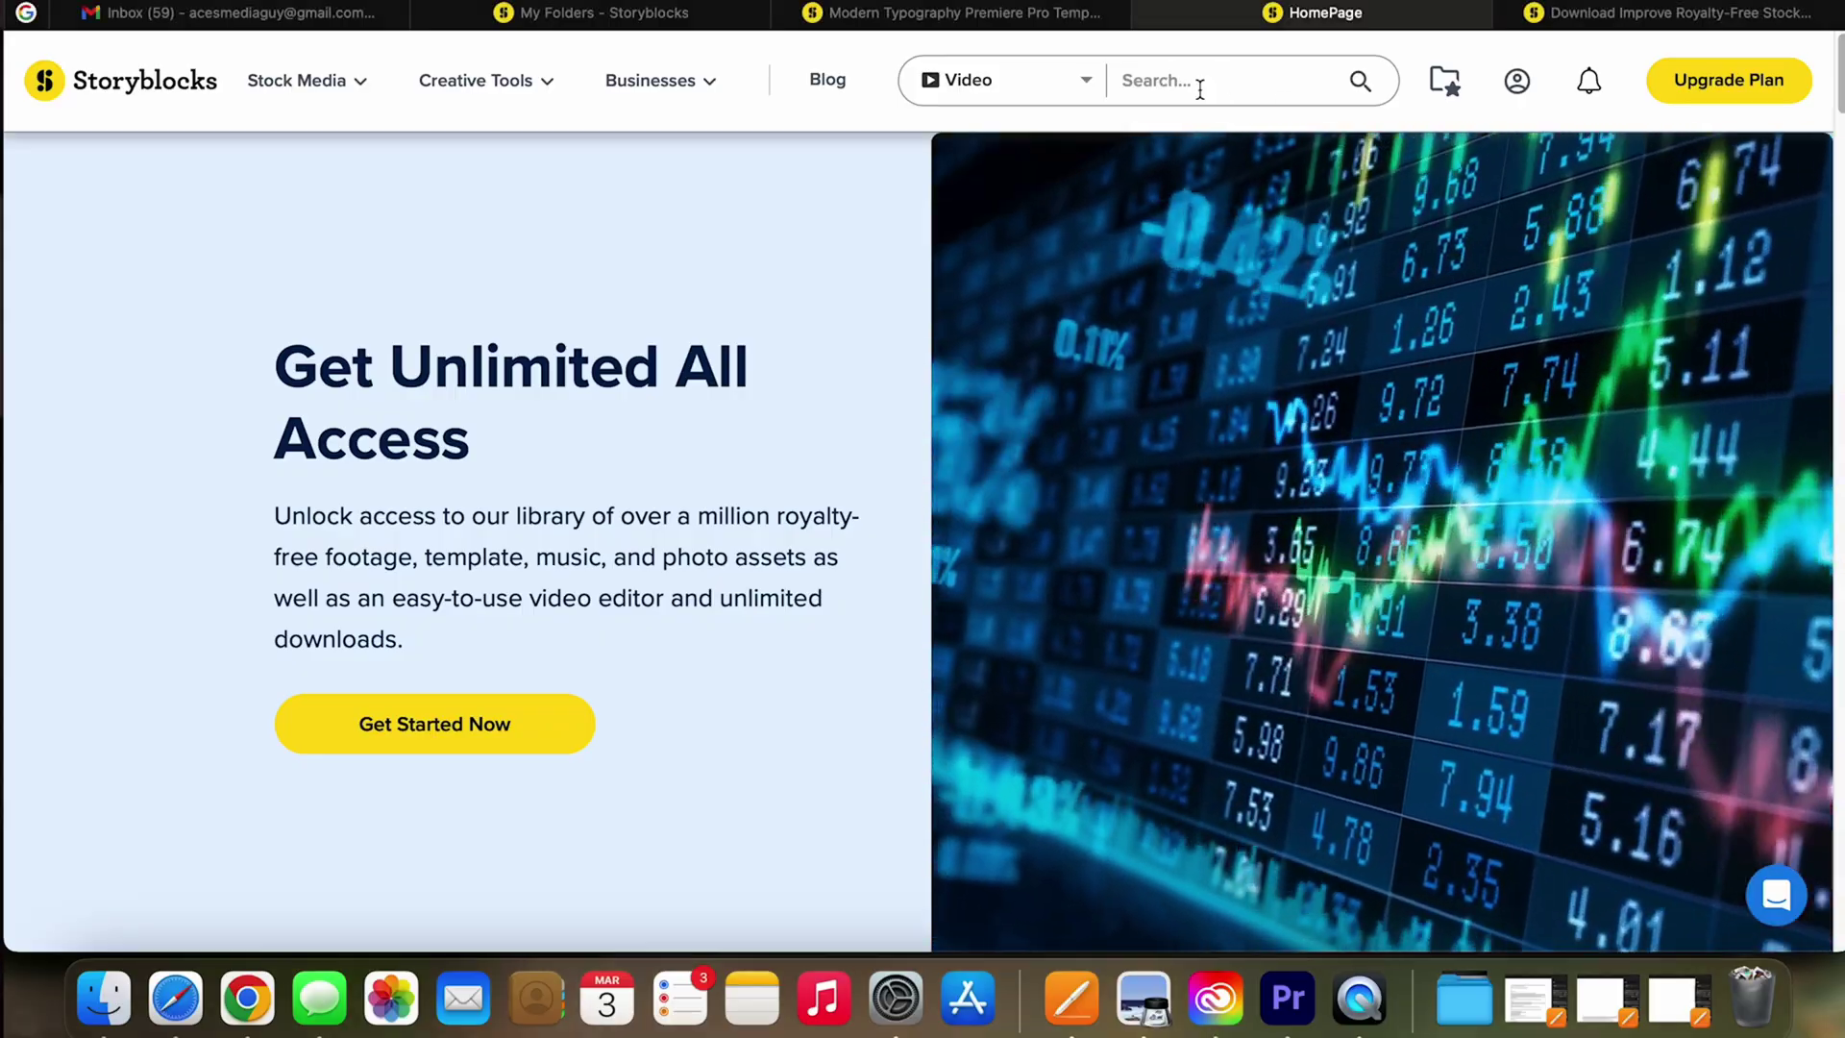
Search the Storyblocks stock library for 'titles'
click(1200, 90)
text(titles)
key(Return)
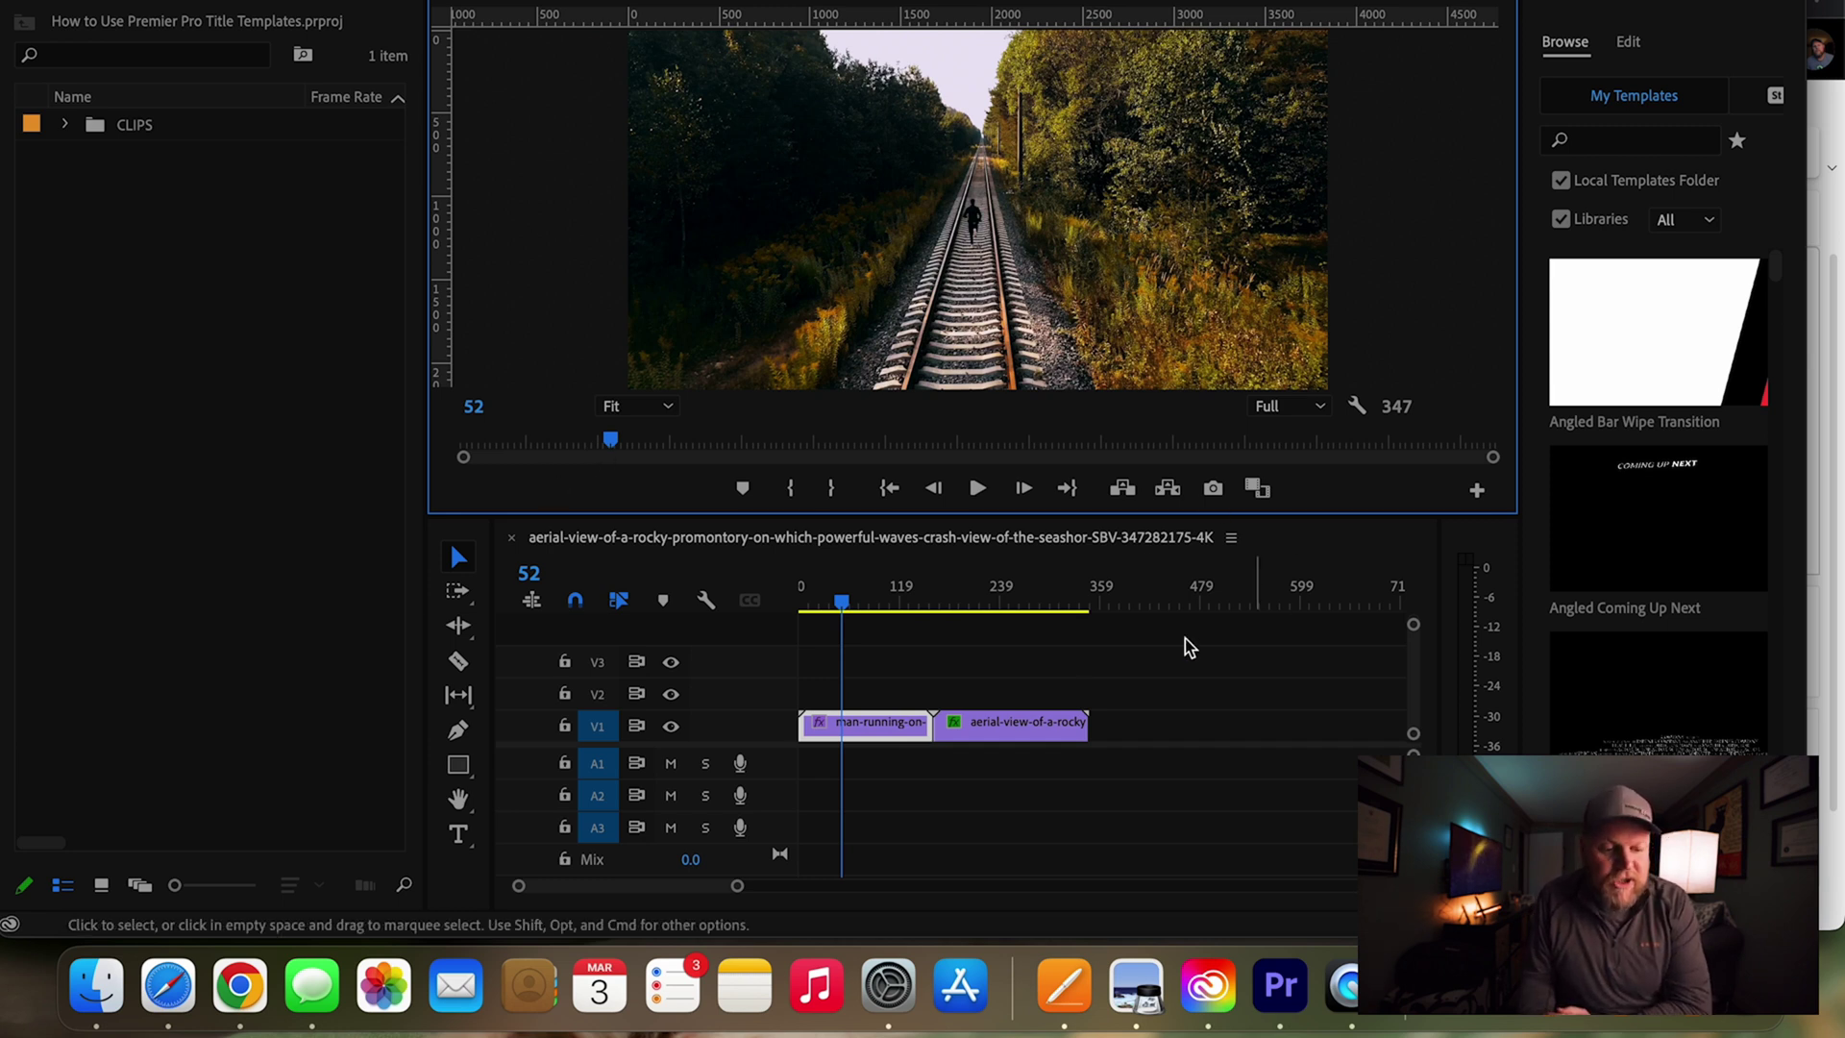
Scrub through the two-clip sequence, then bring forward the Storyblocks My Folders page of title templates
mouse_move(851, 607)
mouse_down()
mouse_move(1007, 591)
mouse_move(868, 590)
mouse_up()
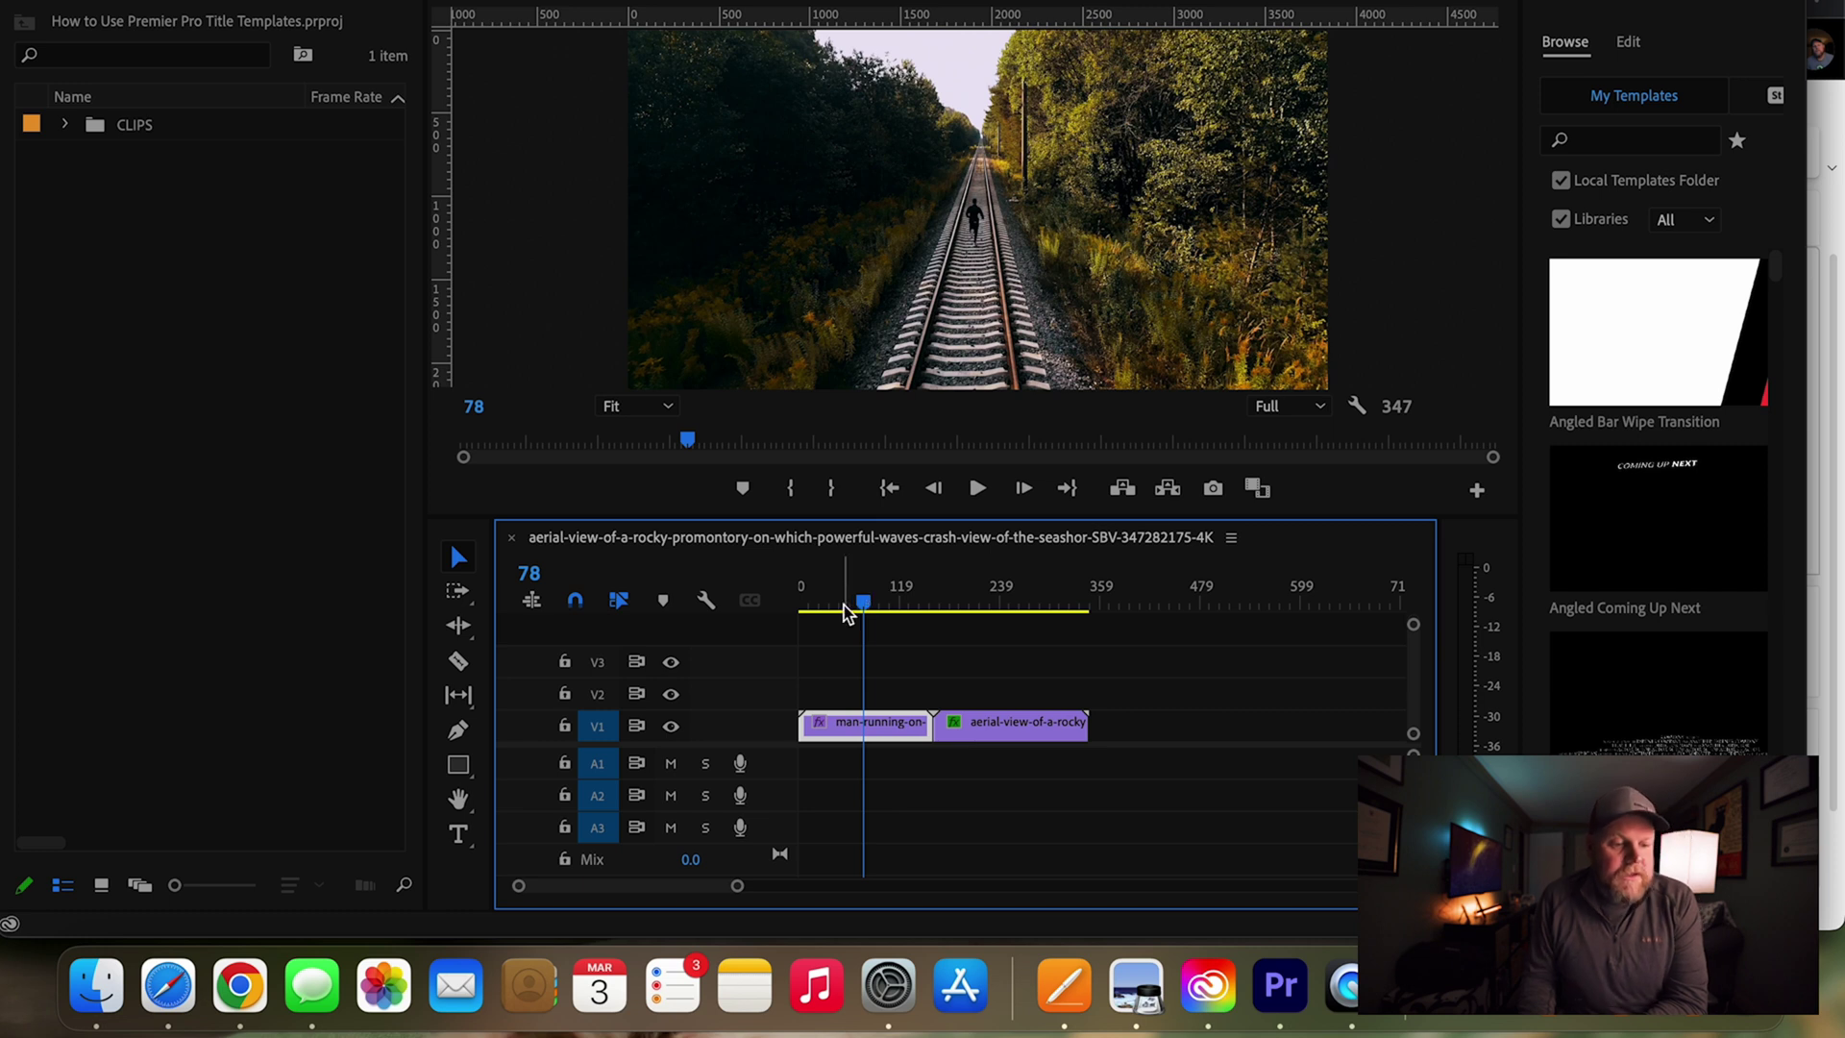
click(153, 987)
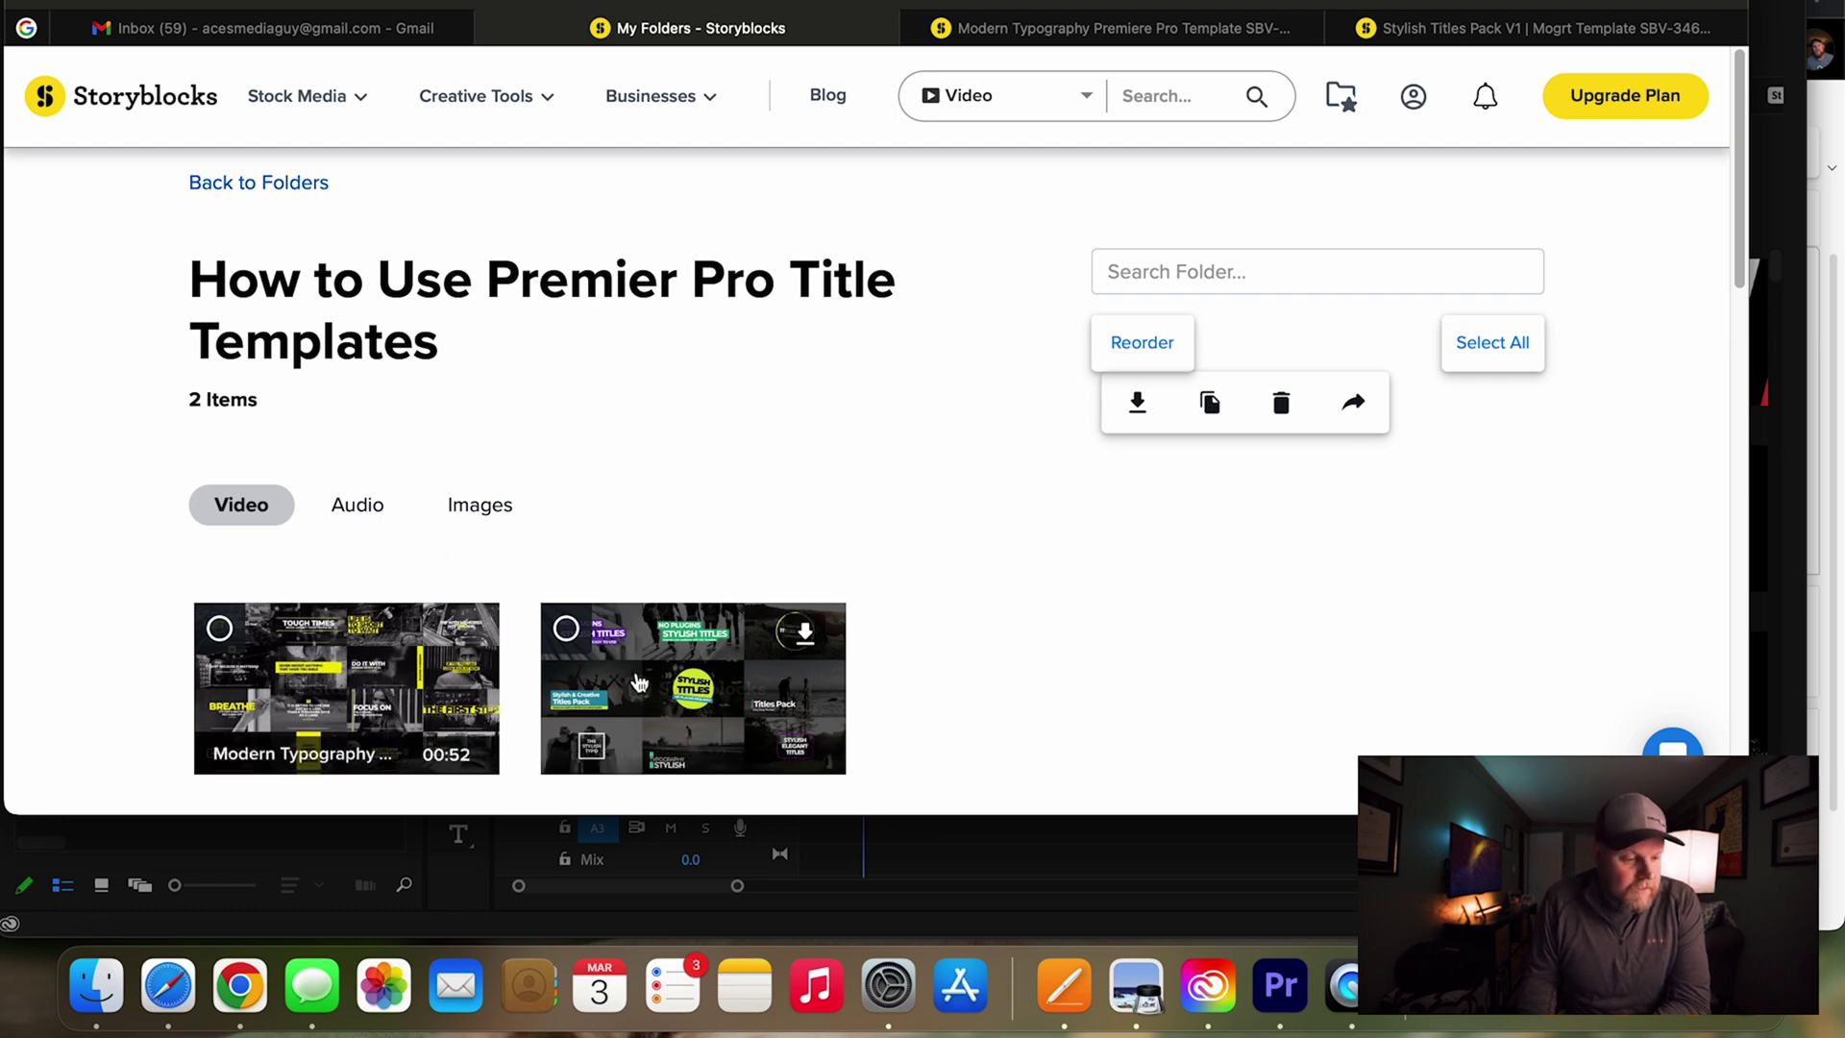
mouse_move(346, 688)
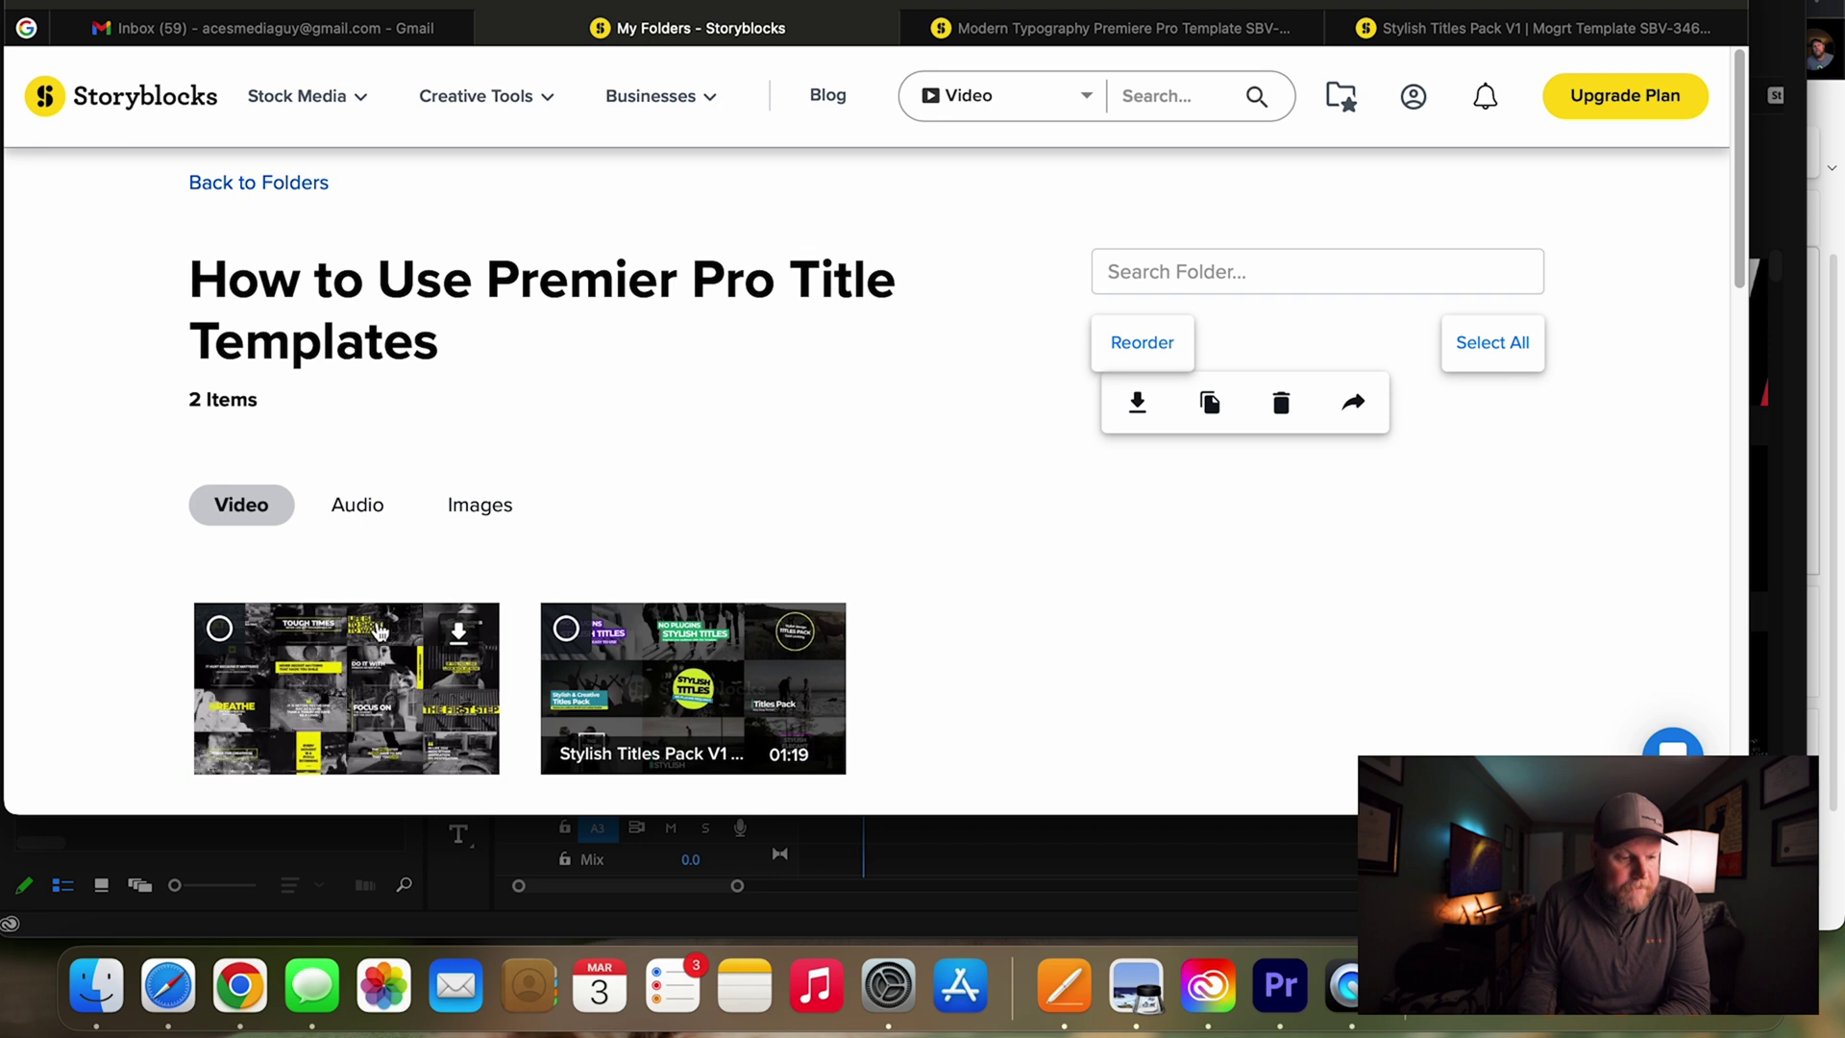
Look through the Modern Typography template's preview page
click(1132, 29)
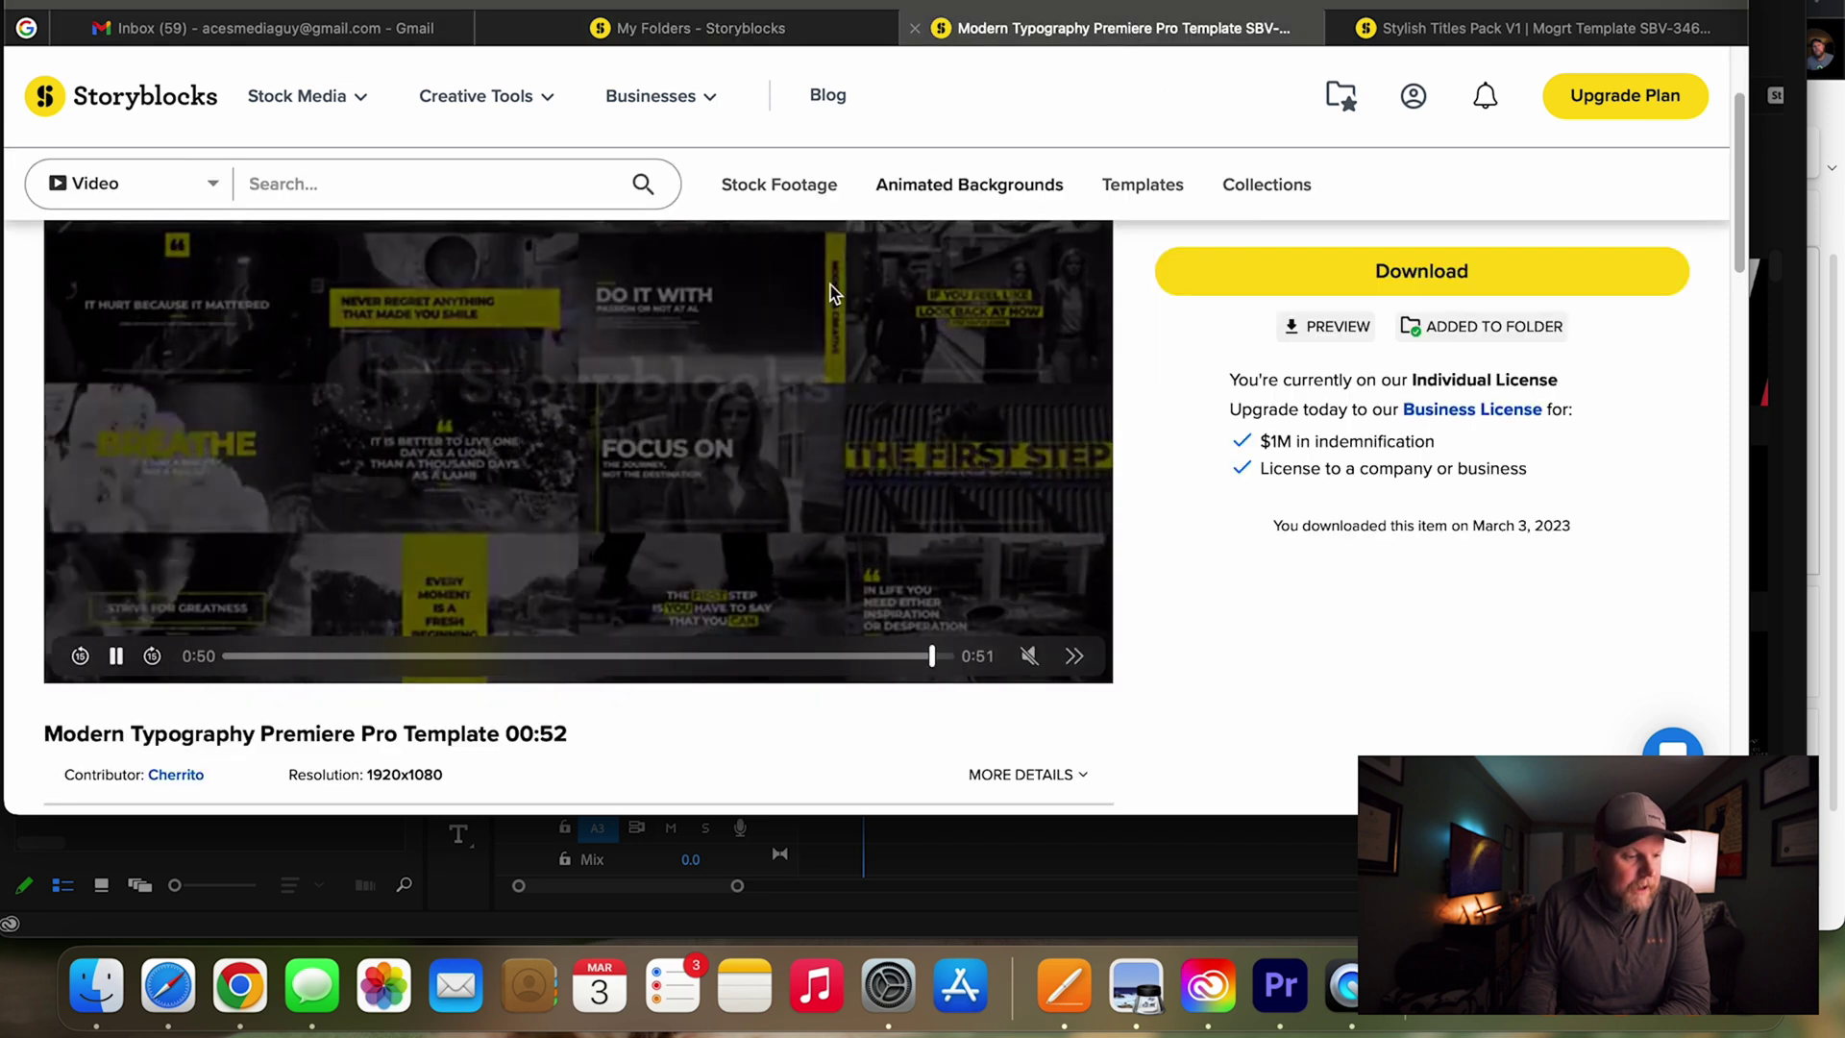
scroll(573, 481, down, 5)
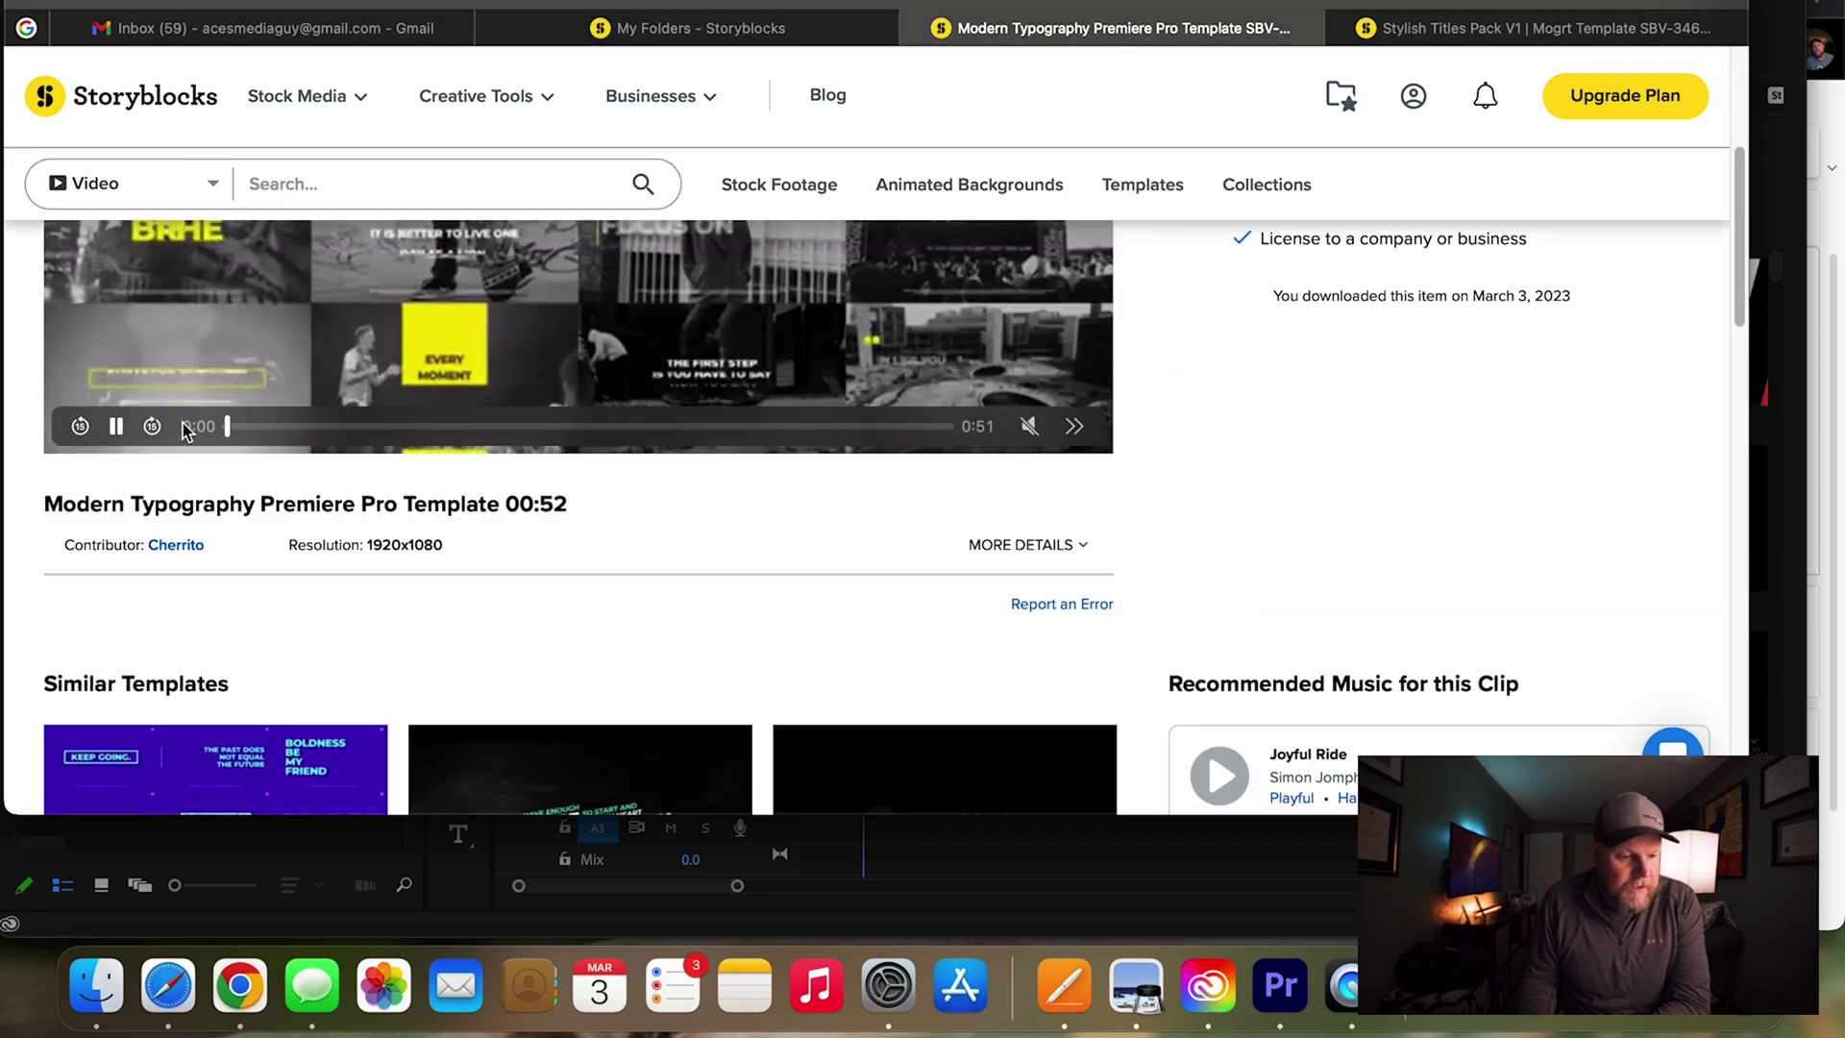
scroll(285, 427, up, 3)
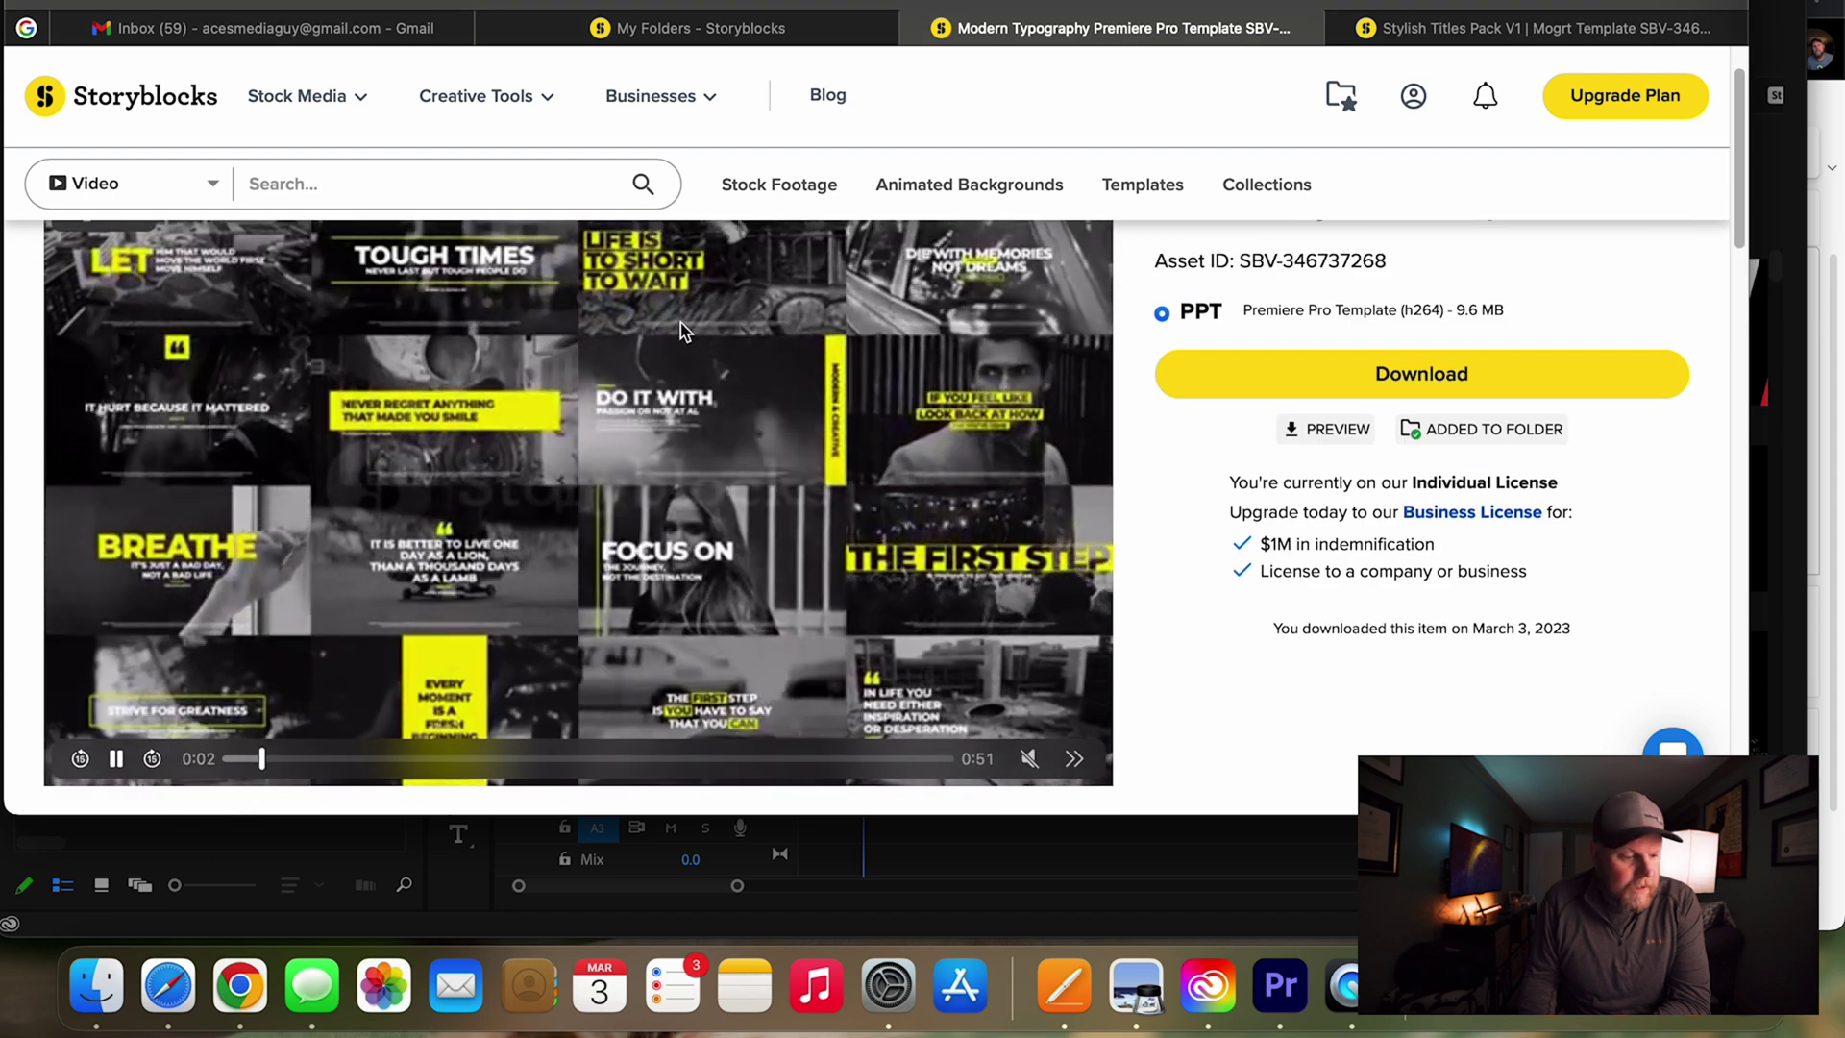
Watch the Stylish Titles Pack preview on its Storyblocks page
click(1528, 28)
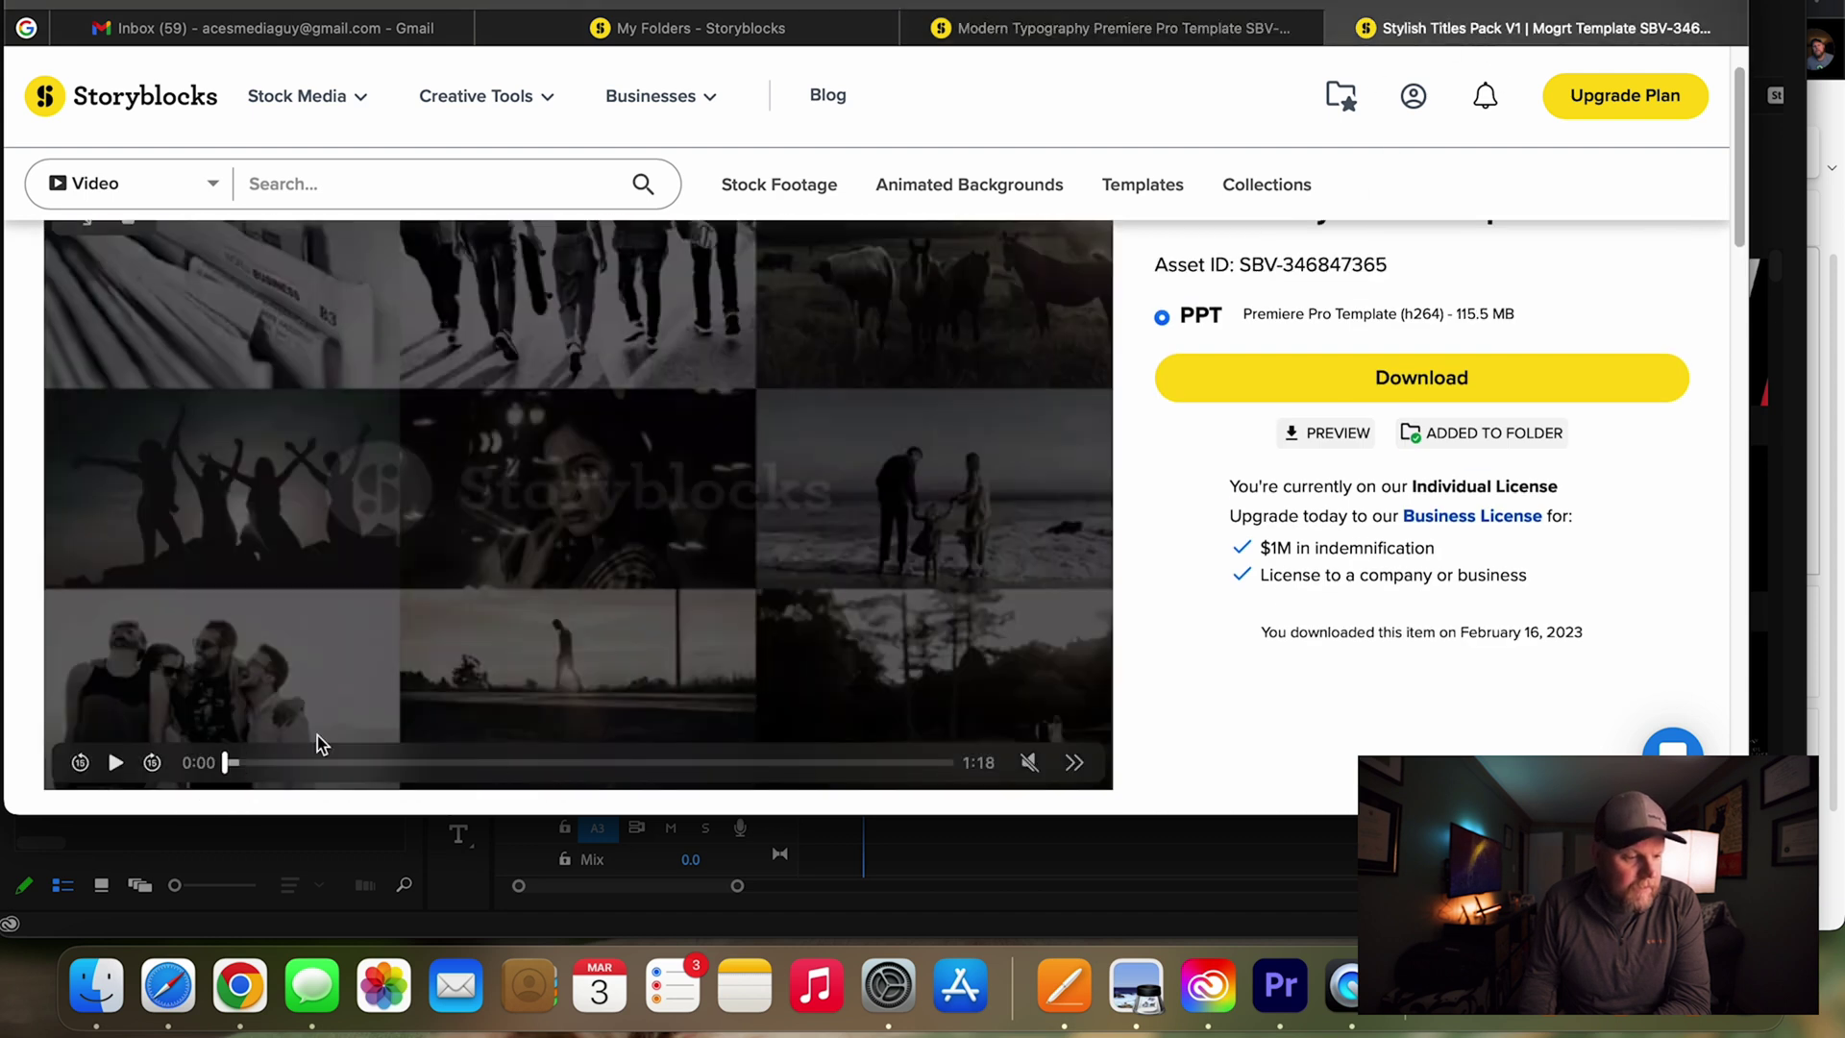
scroll(240, 759, up, 1)
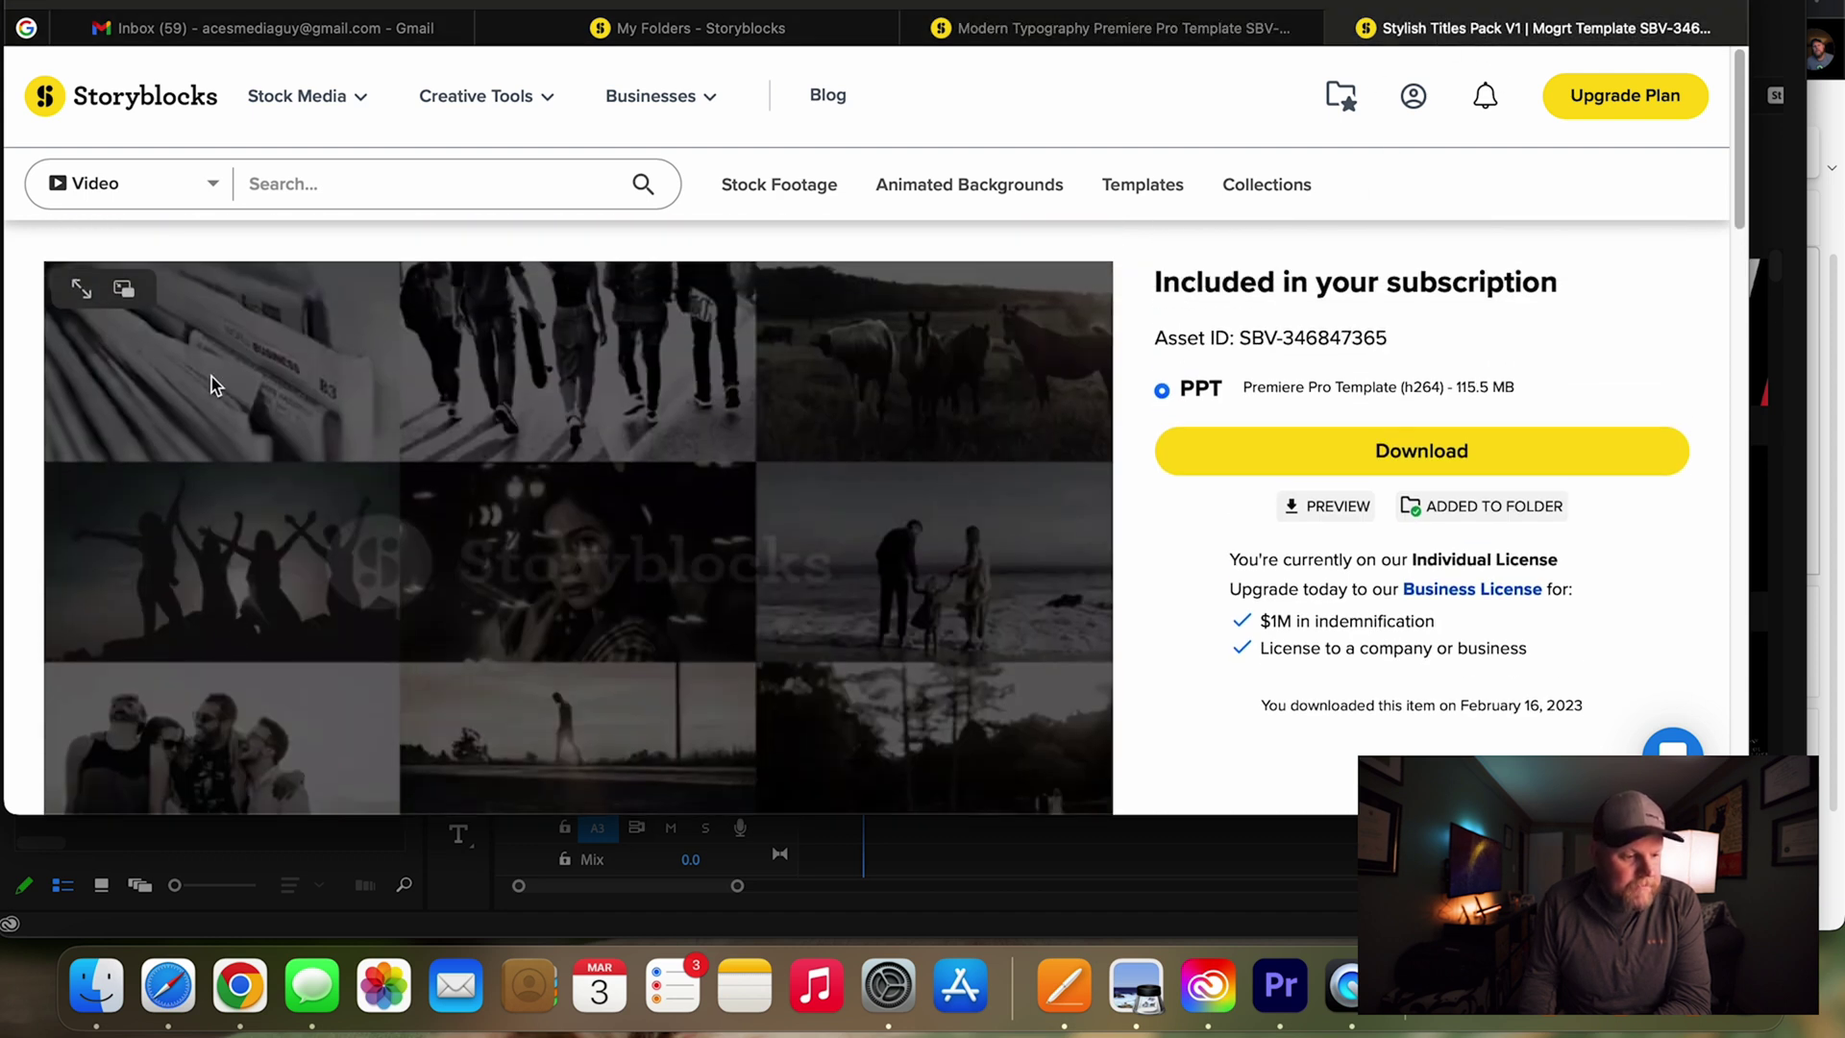
scroll(197, 722, down, 4)
scroll(171, 678, up, 4)
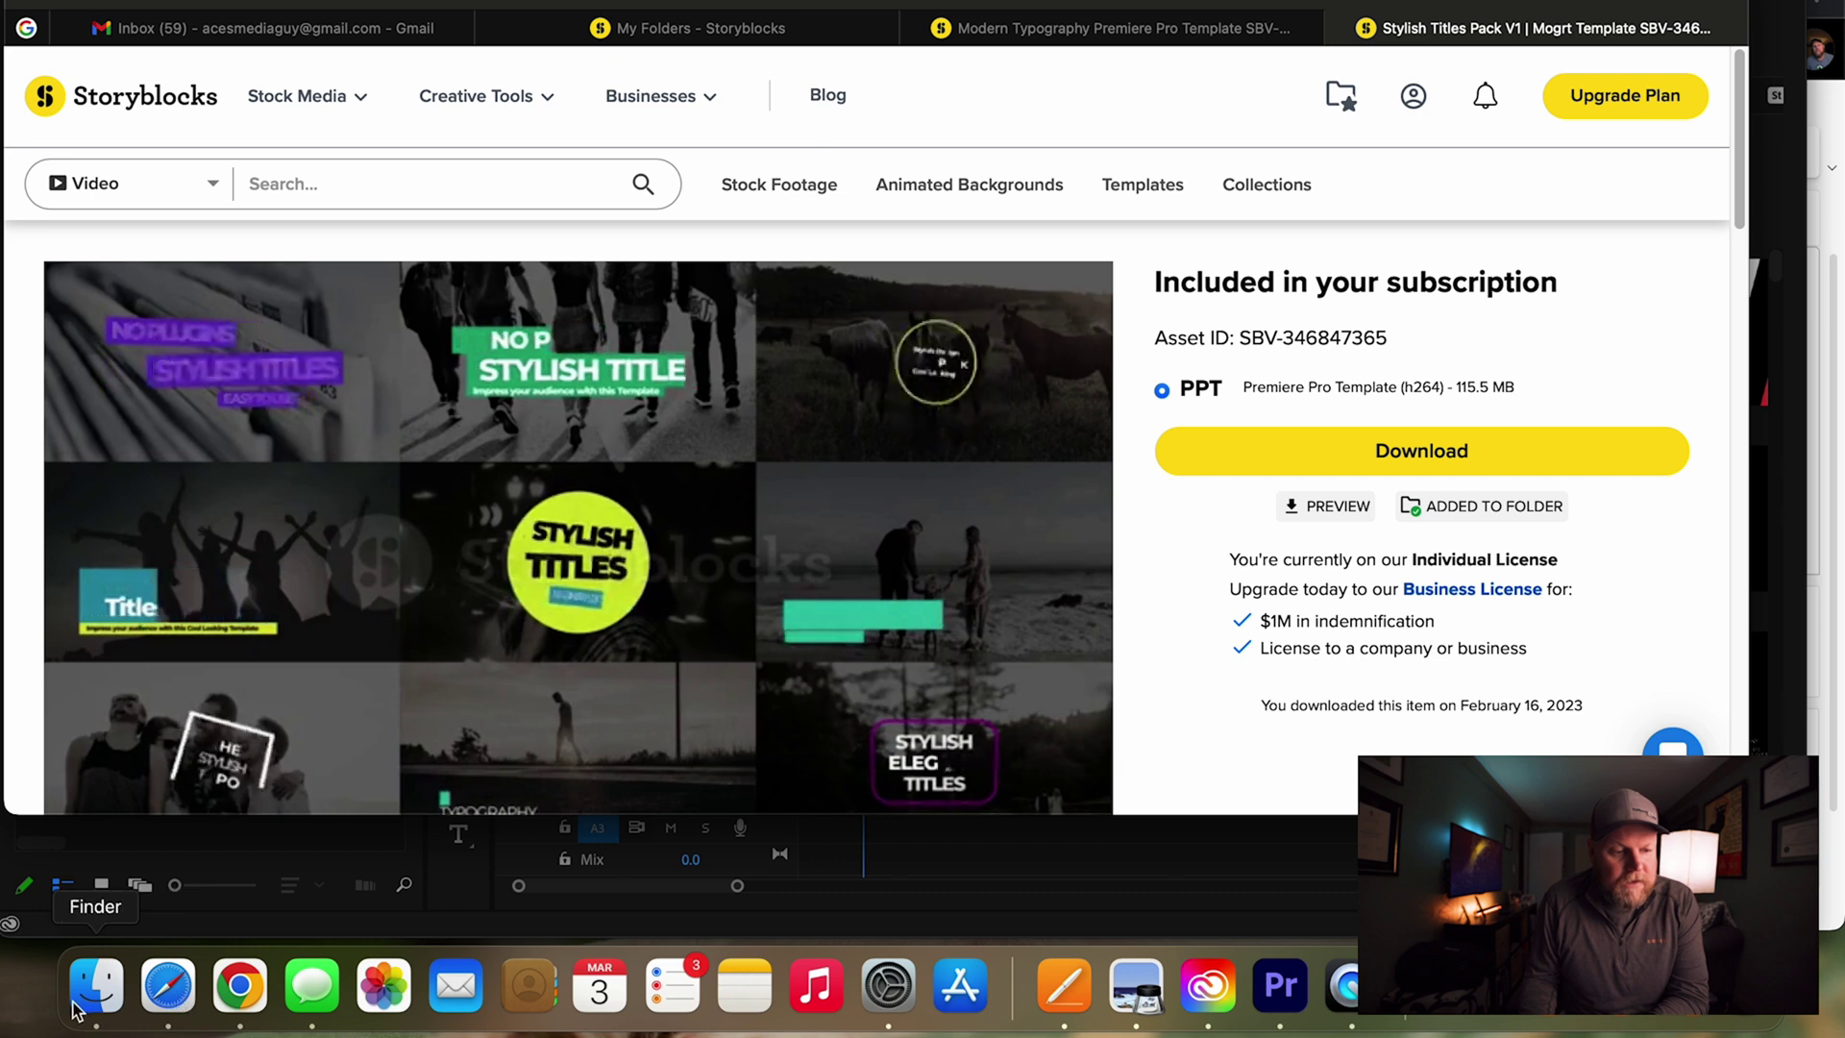
click(96, 985)
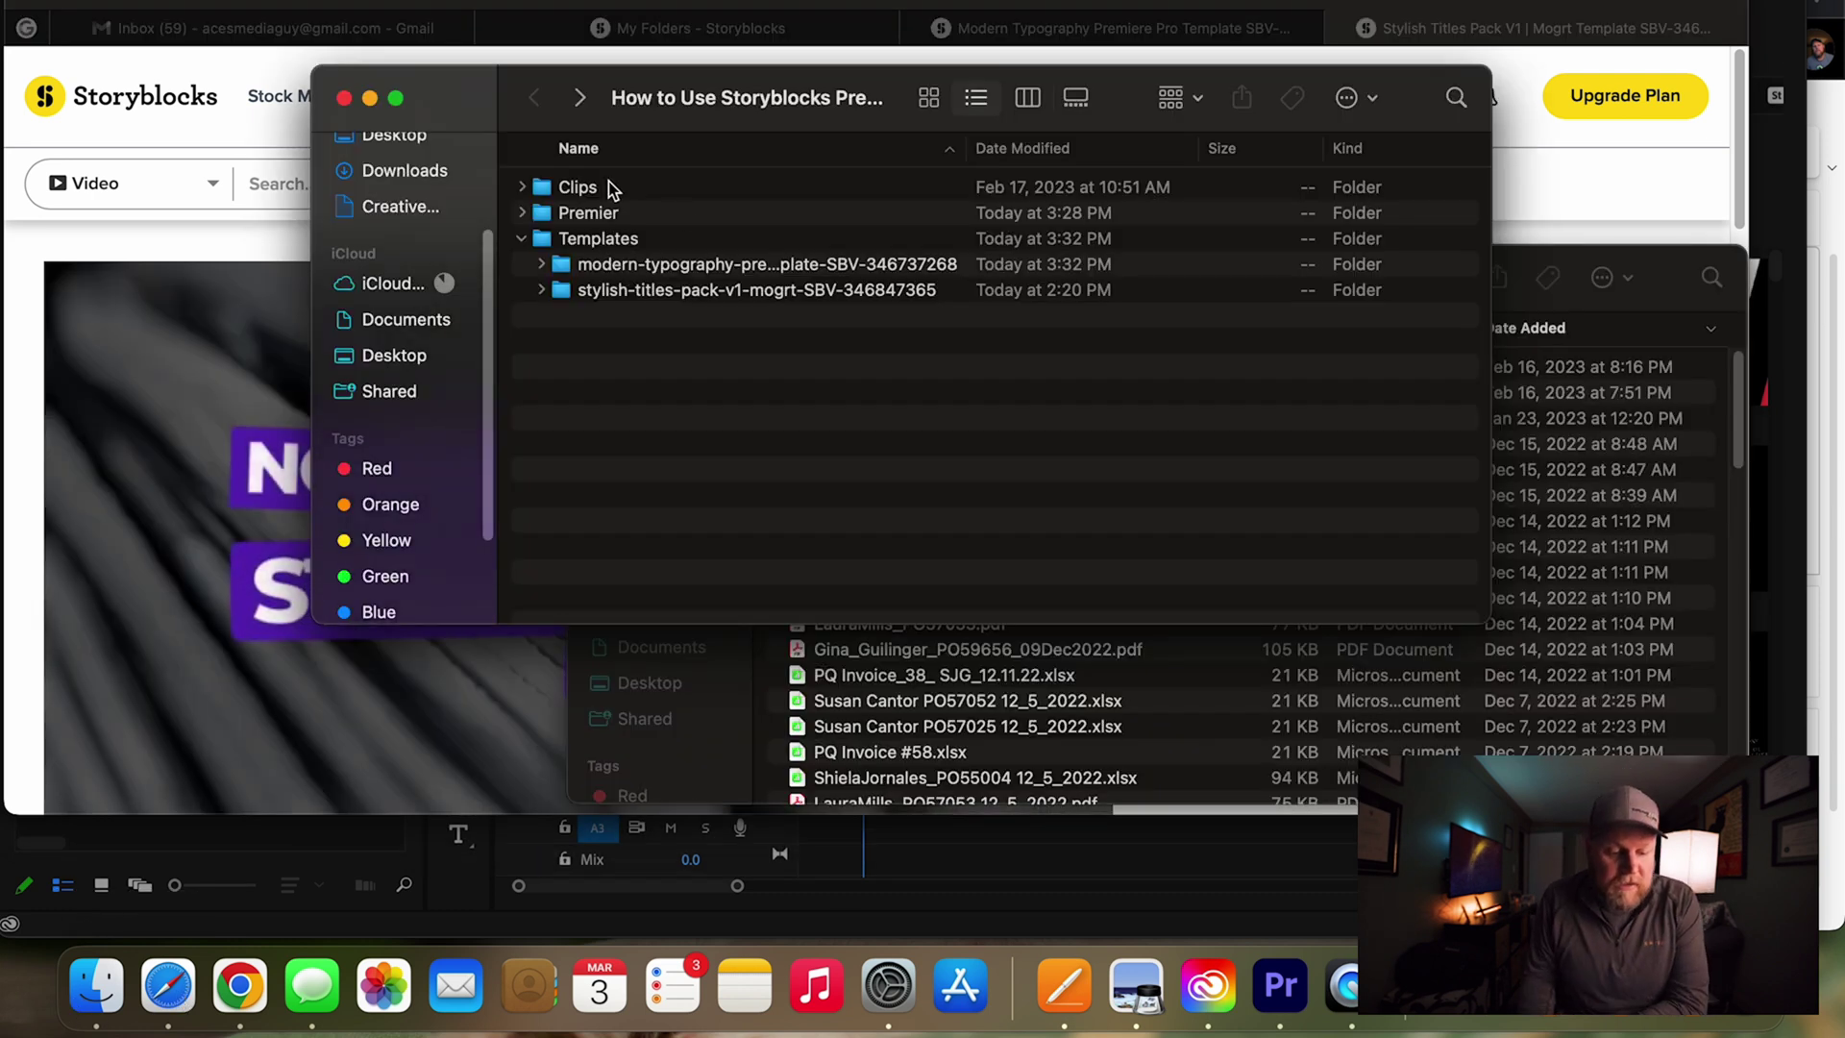
Inspect the downloaded modern-typography folder in Finder, then go back to Premiere Pro
click(1280, 999)
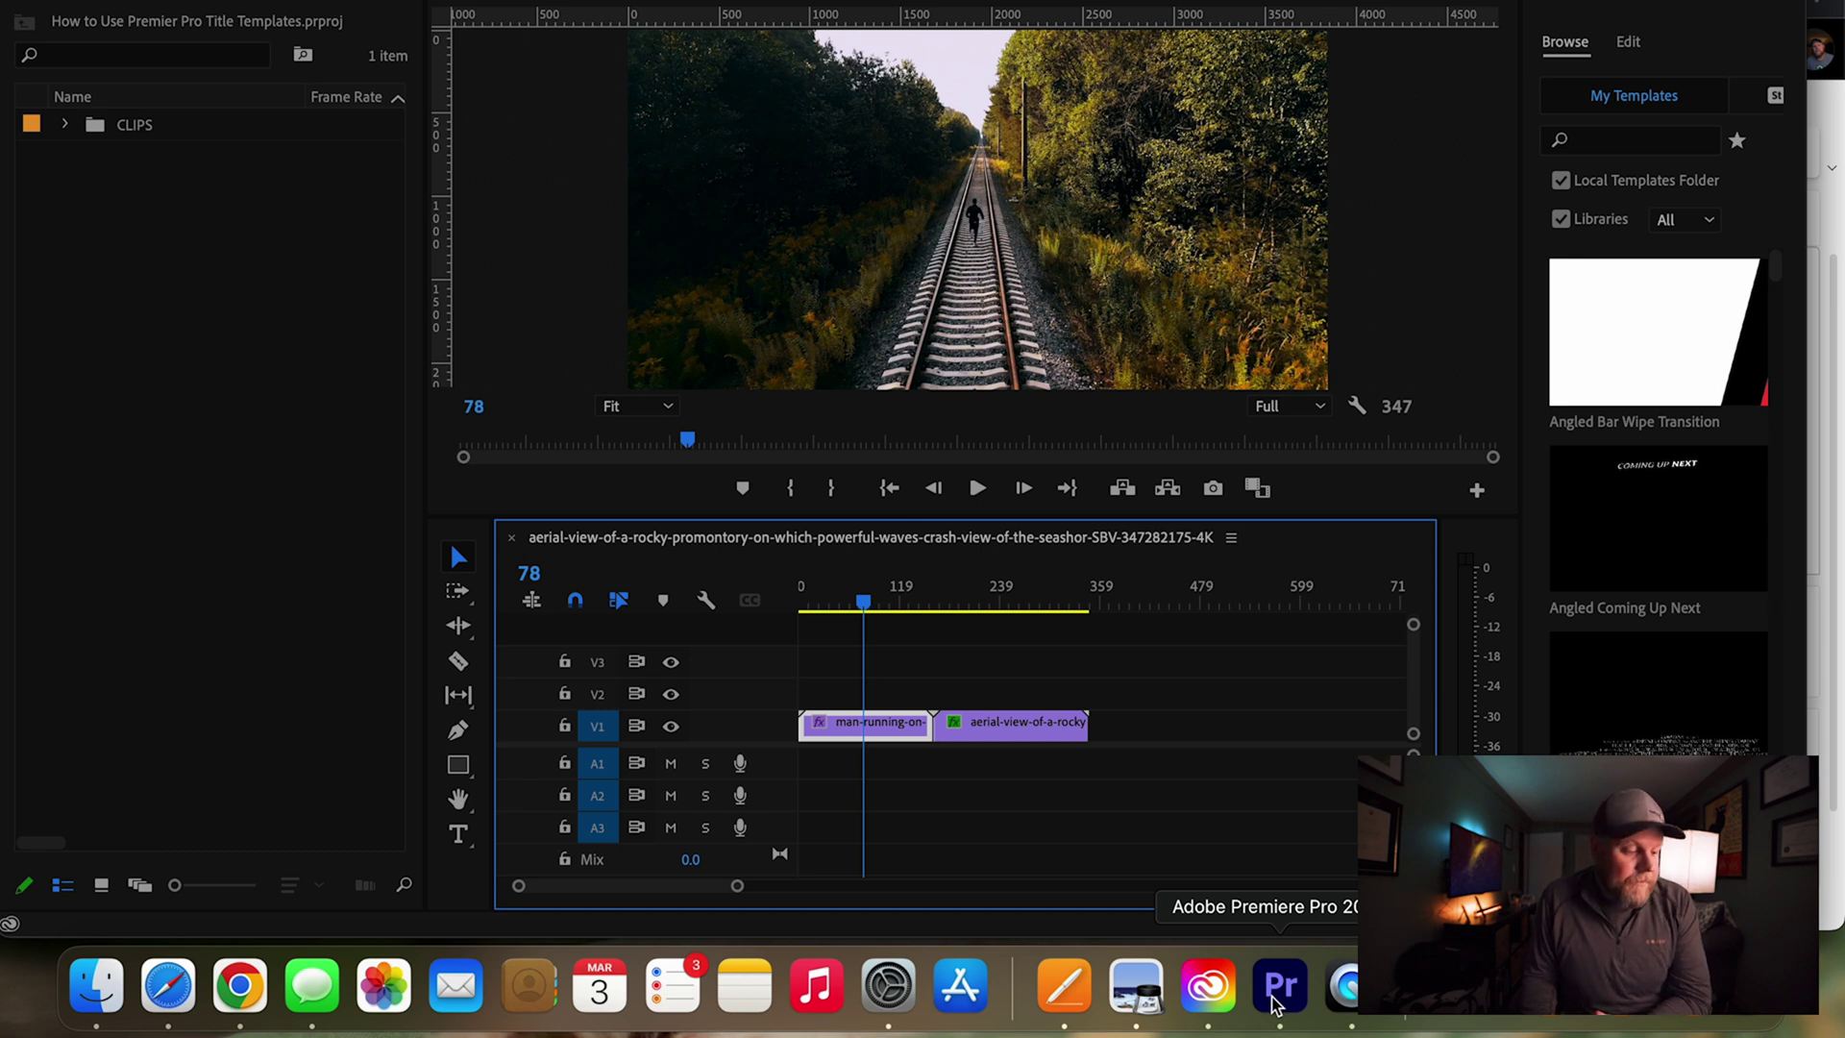
click(96, 985)
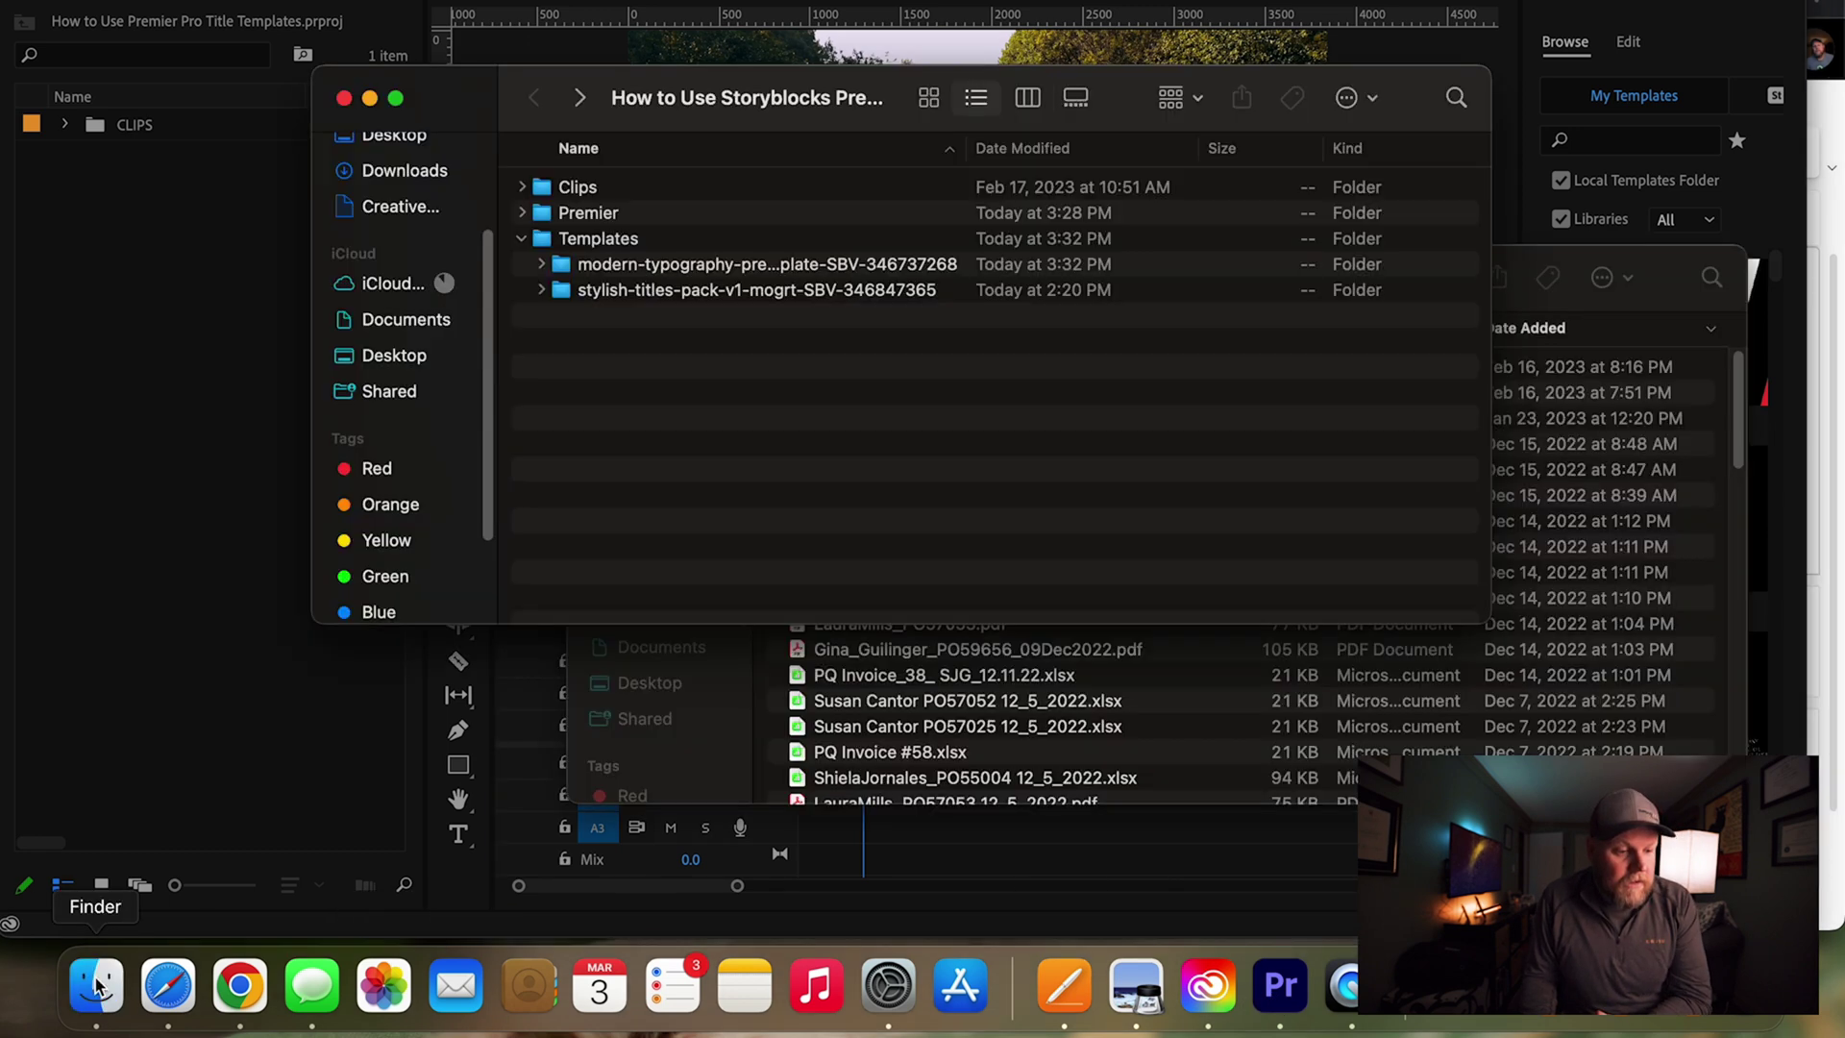
double_click(588, 269)
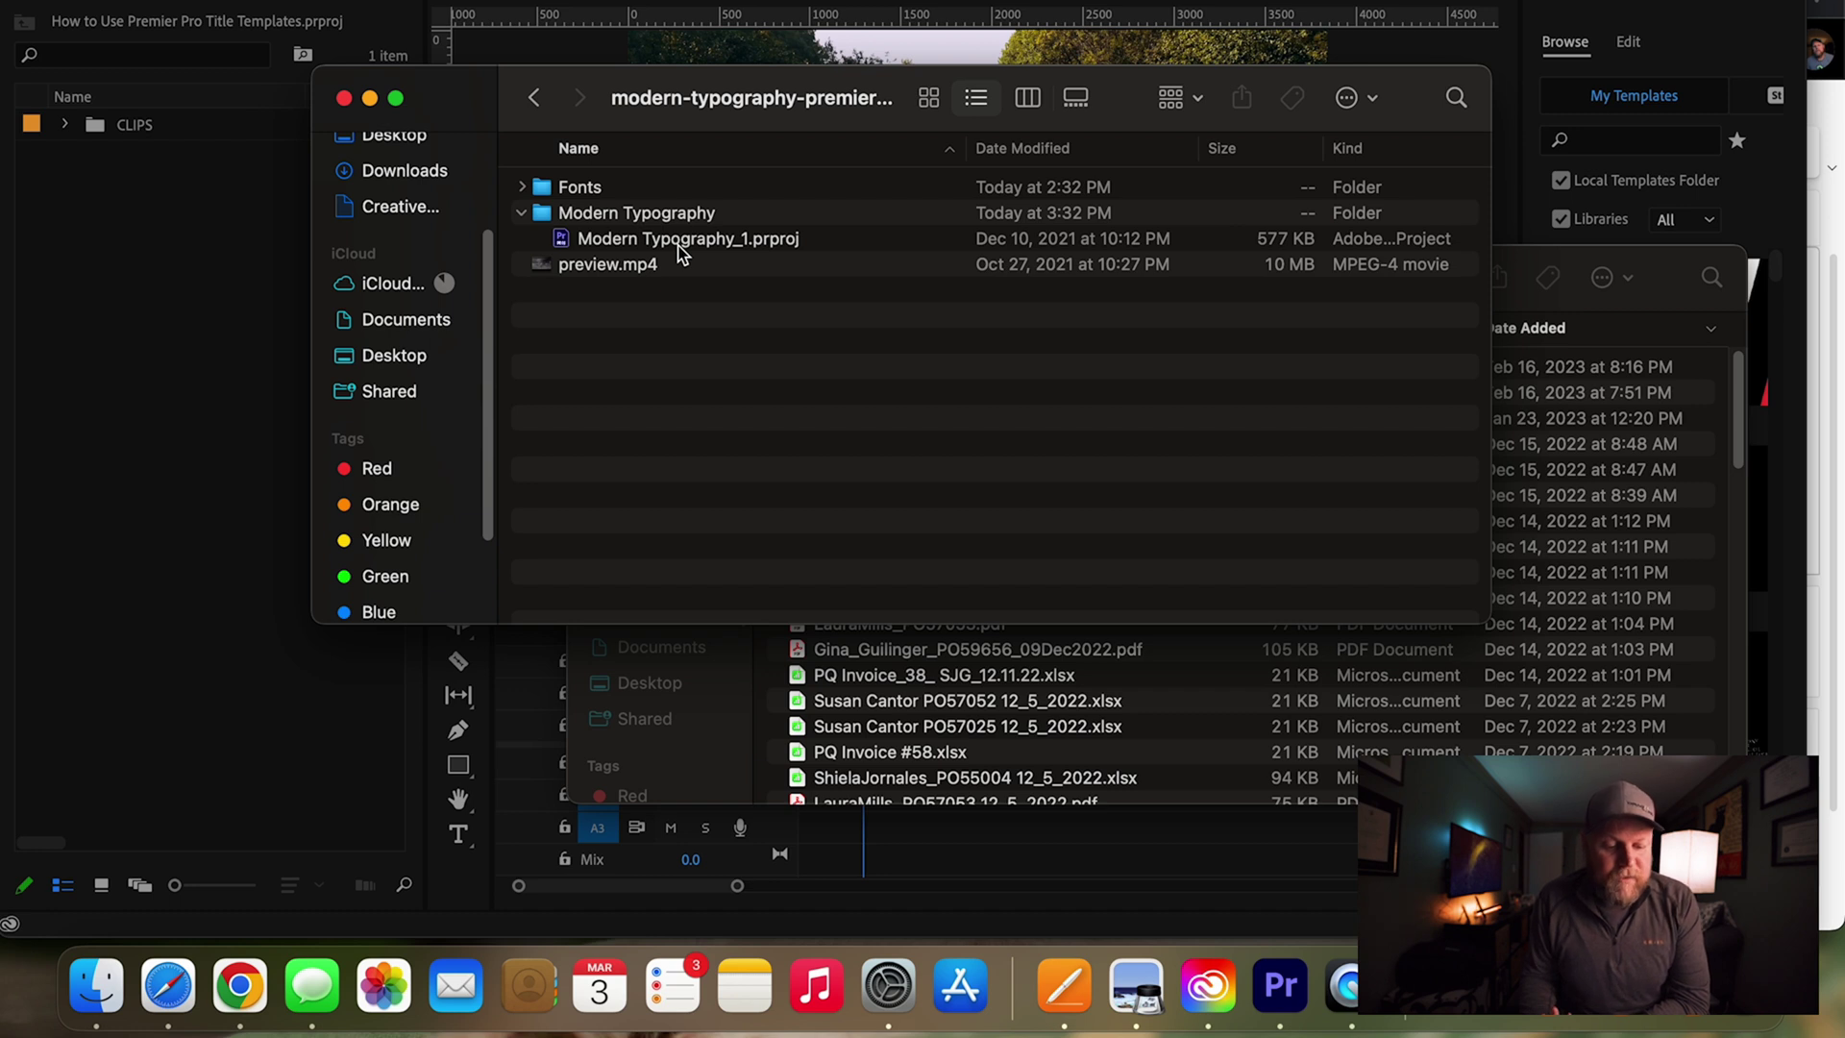
click(1281, 985)
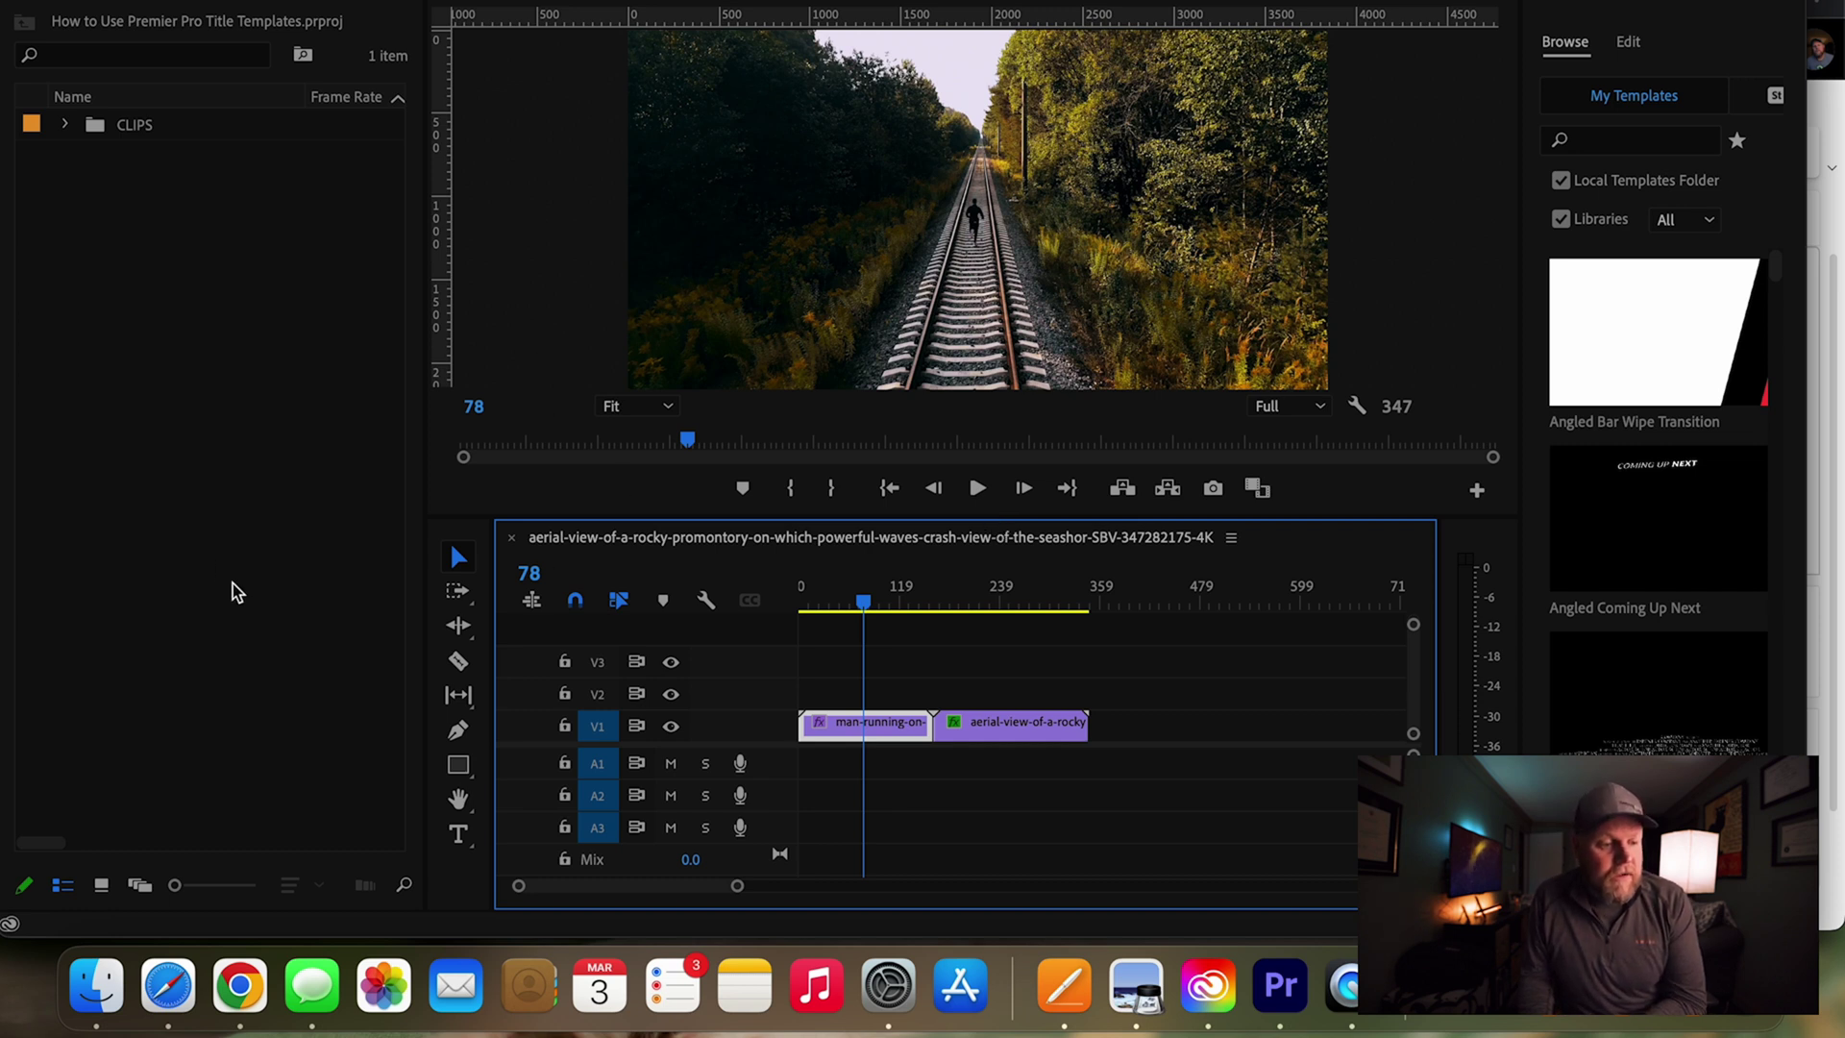
Show the Media Browser and browse to the Modern Typography template pack's contents
click(415, 3)
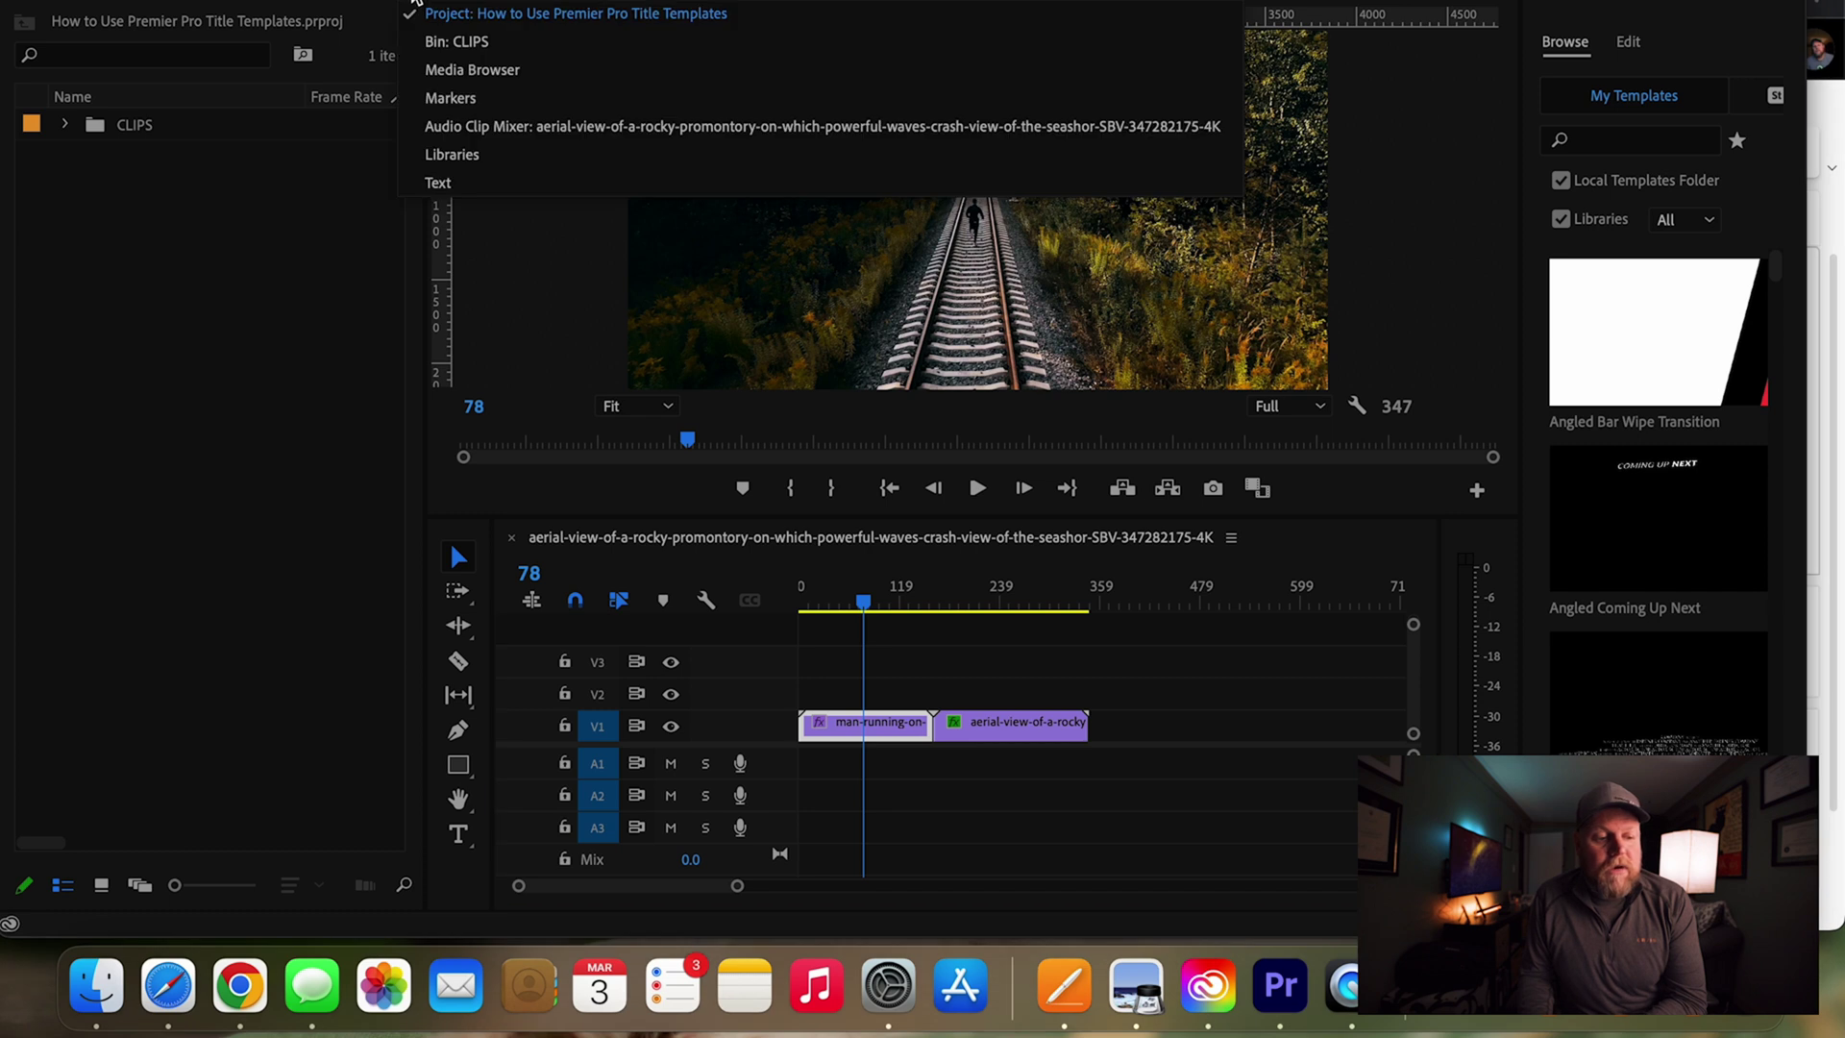
click(475, 75)
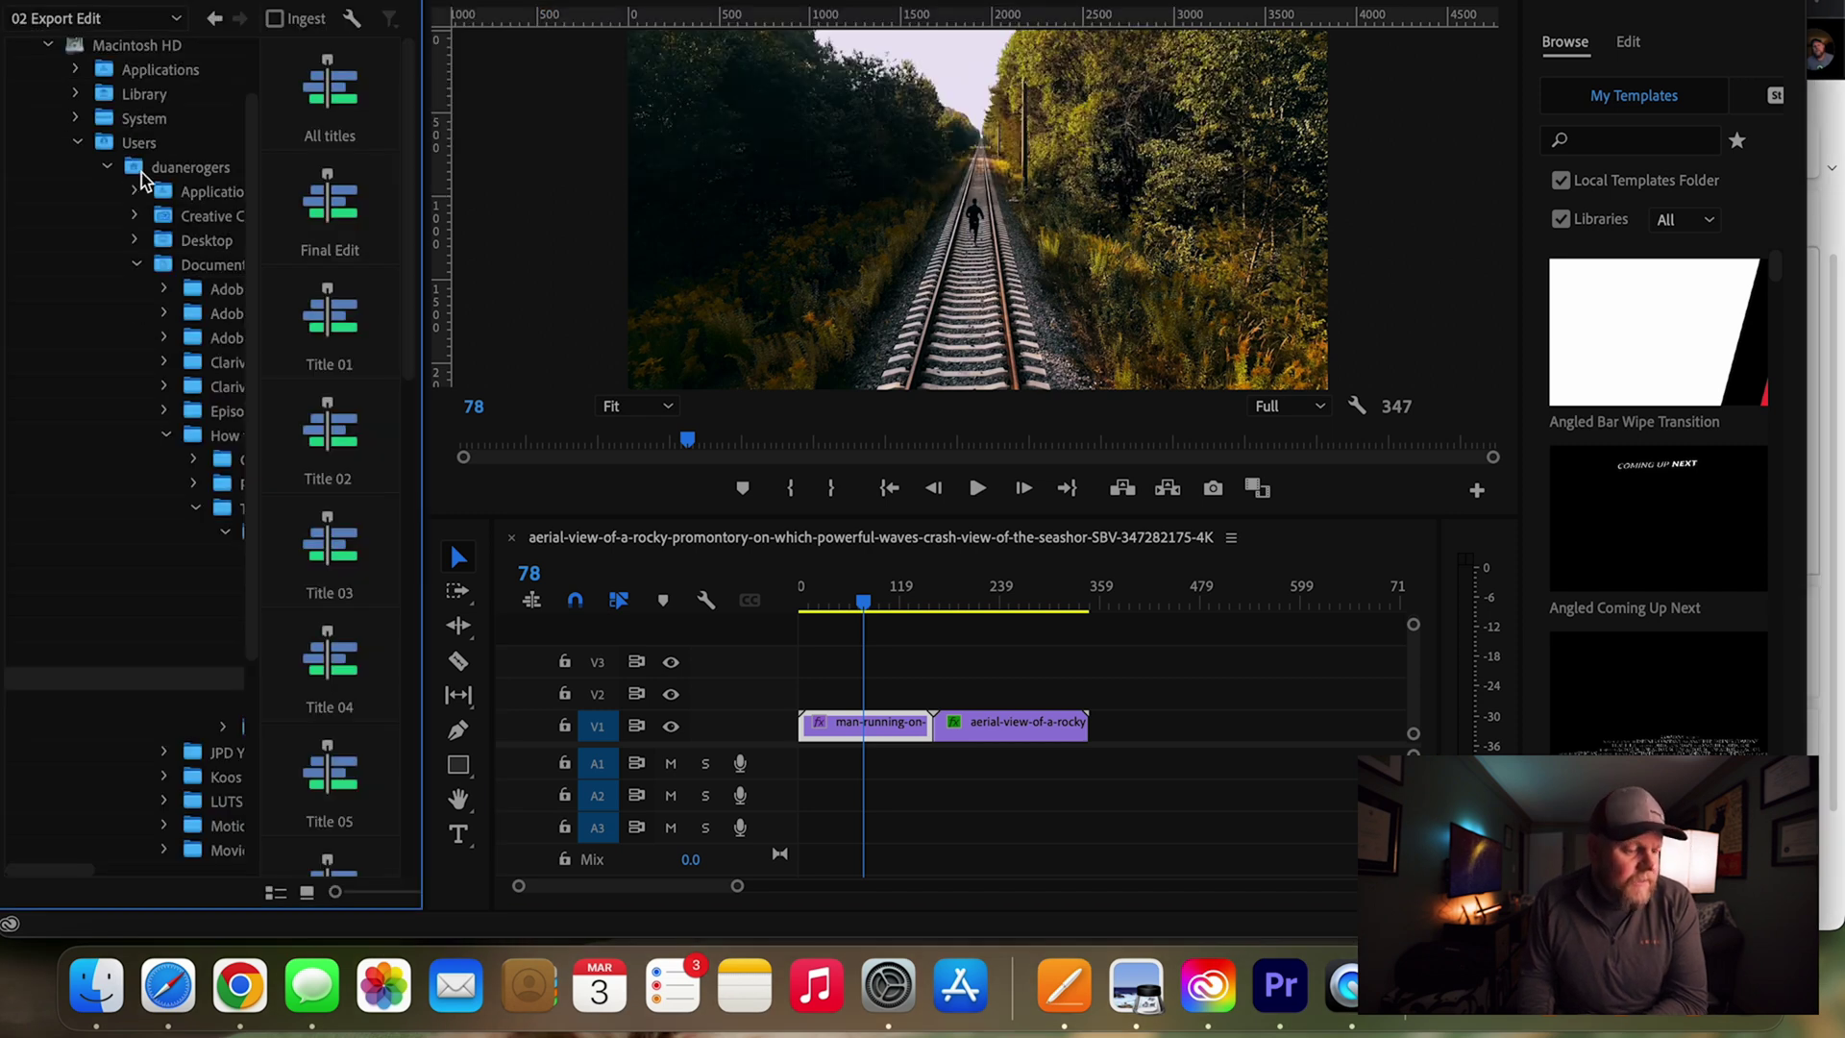
click(197, 168)
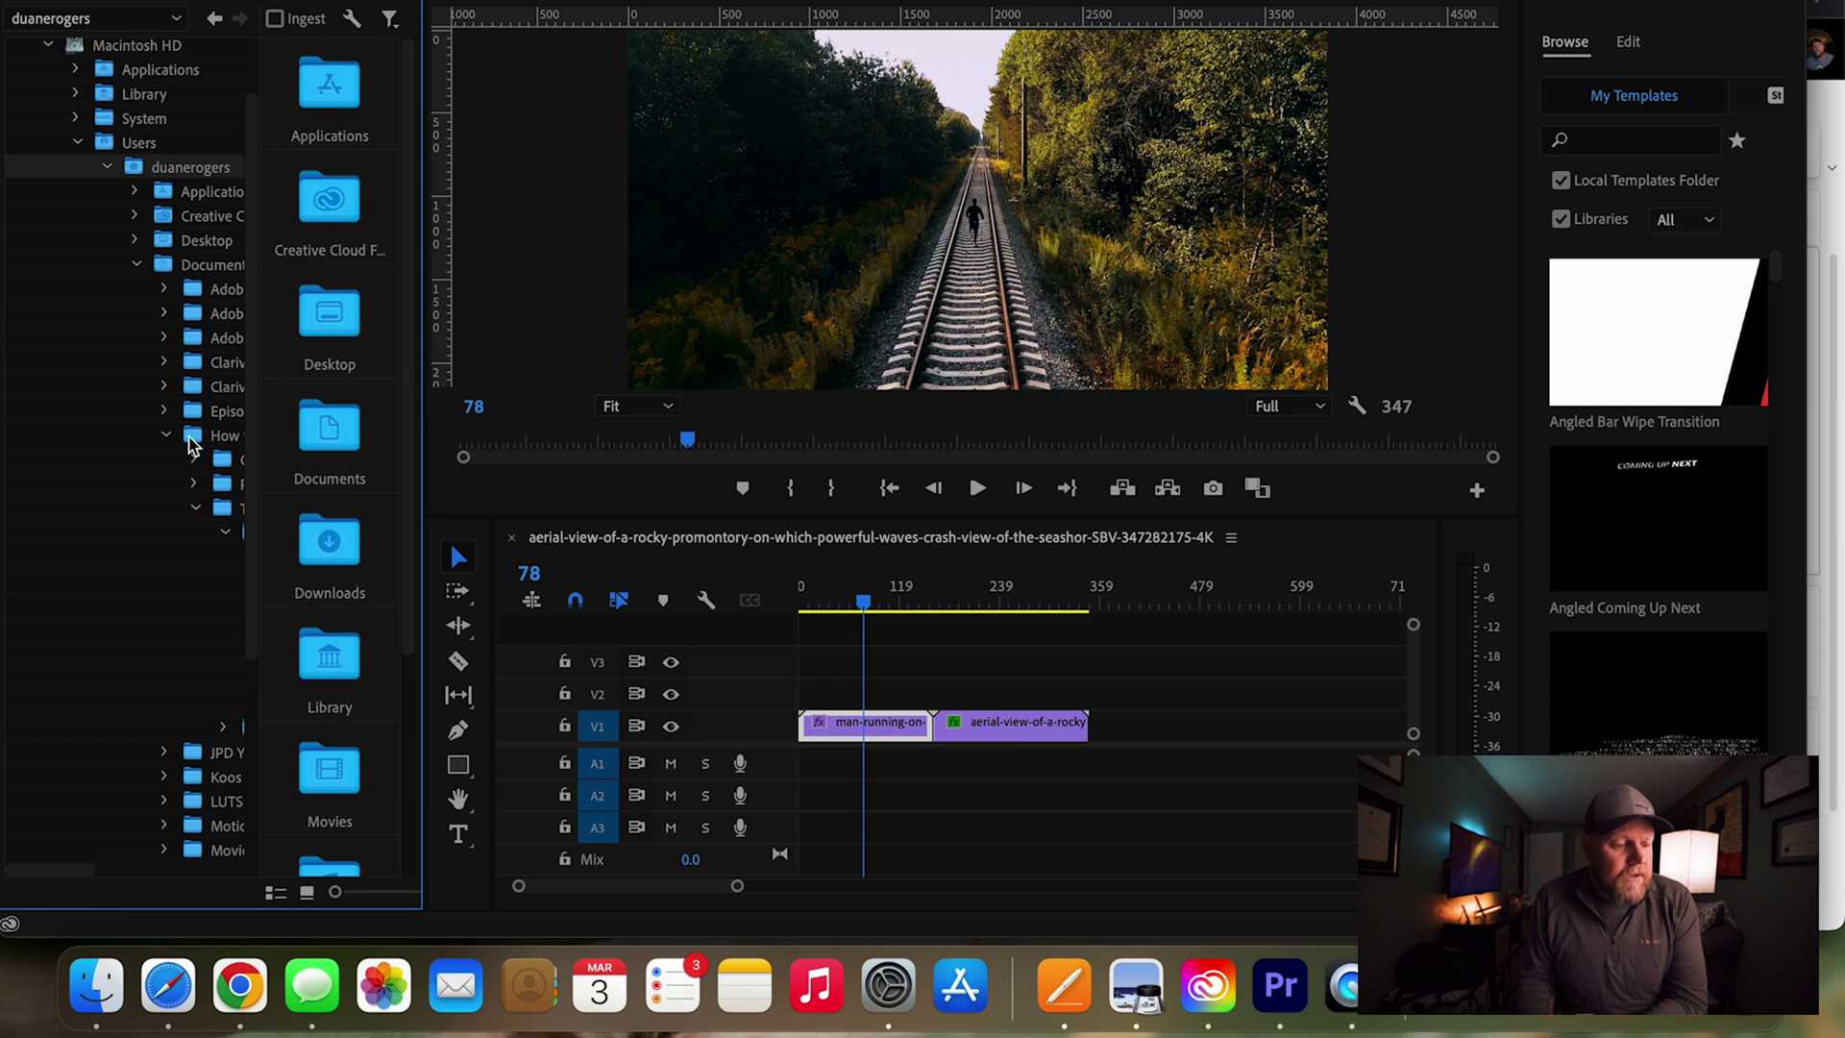
click(210, 437)
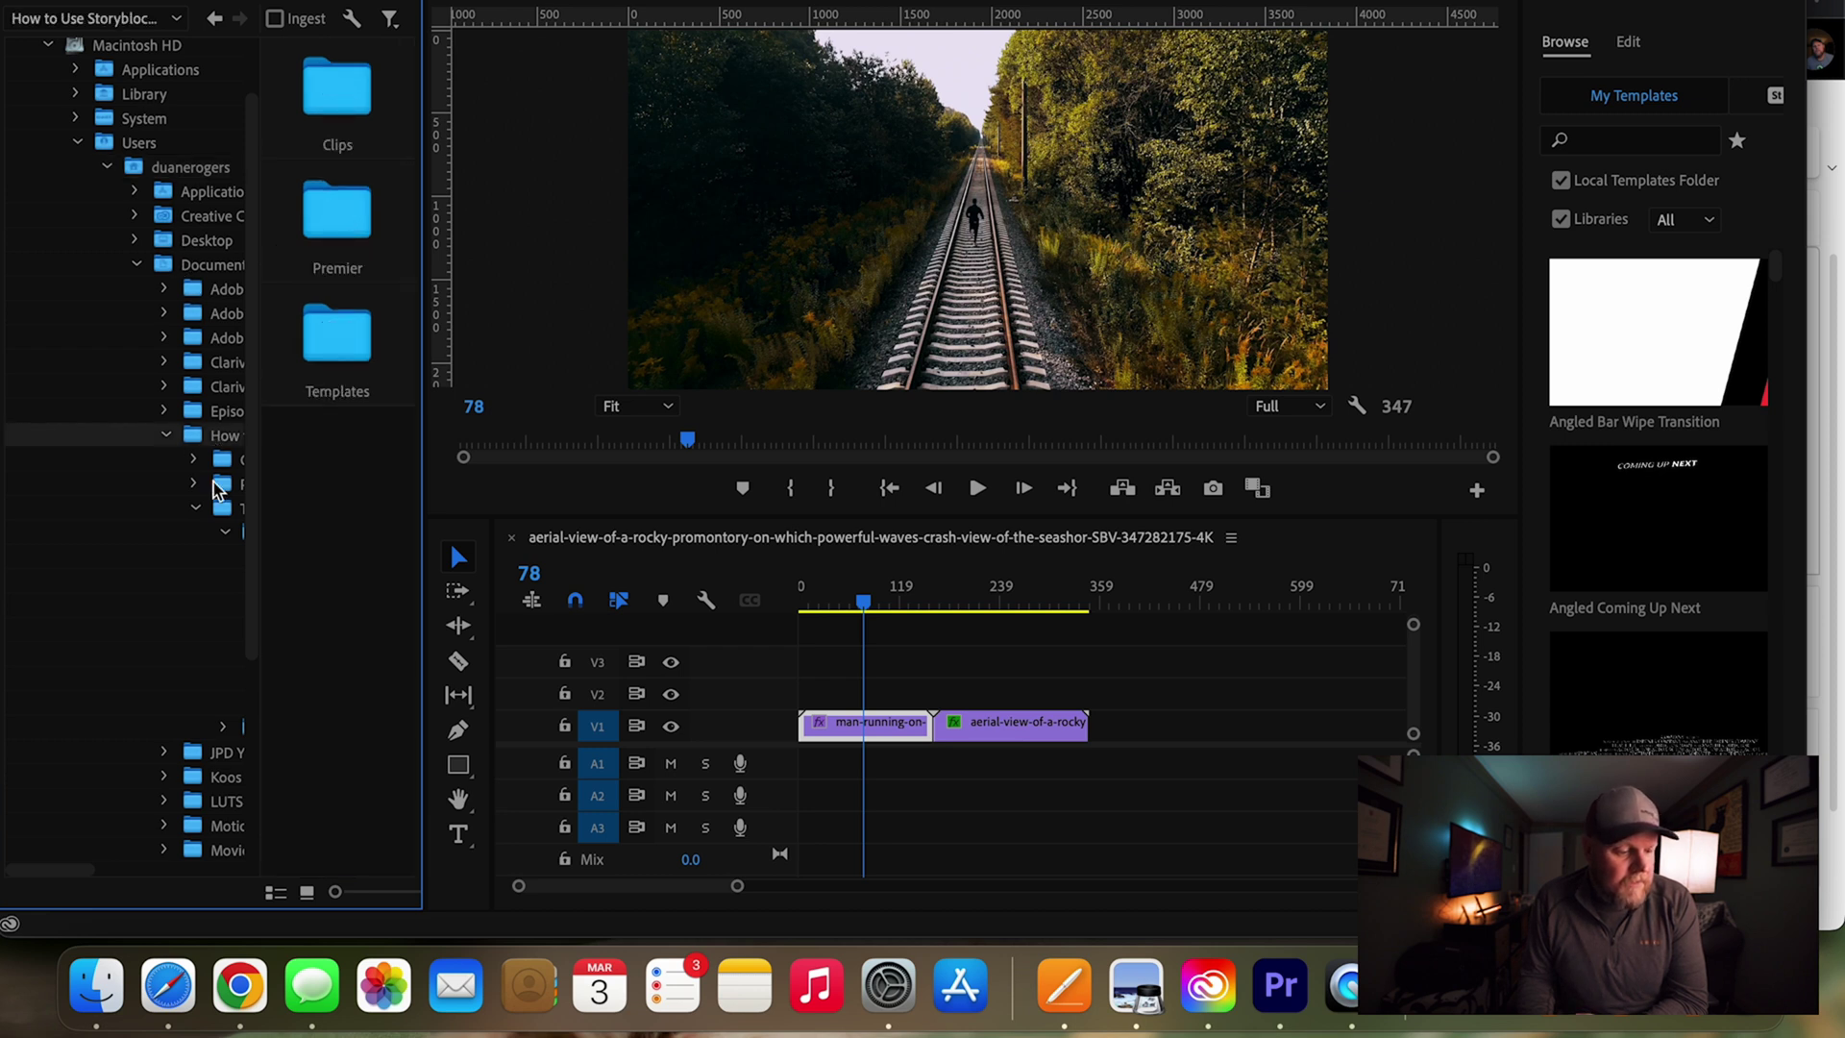
drag(262, 700, 307, 700)
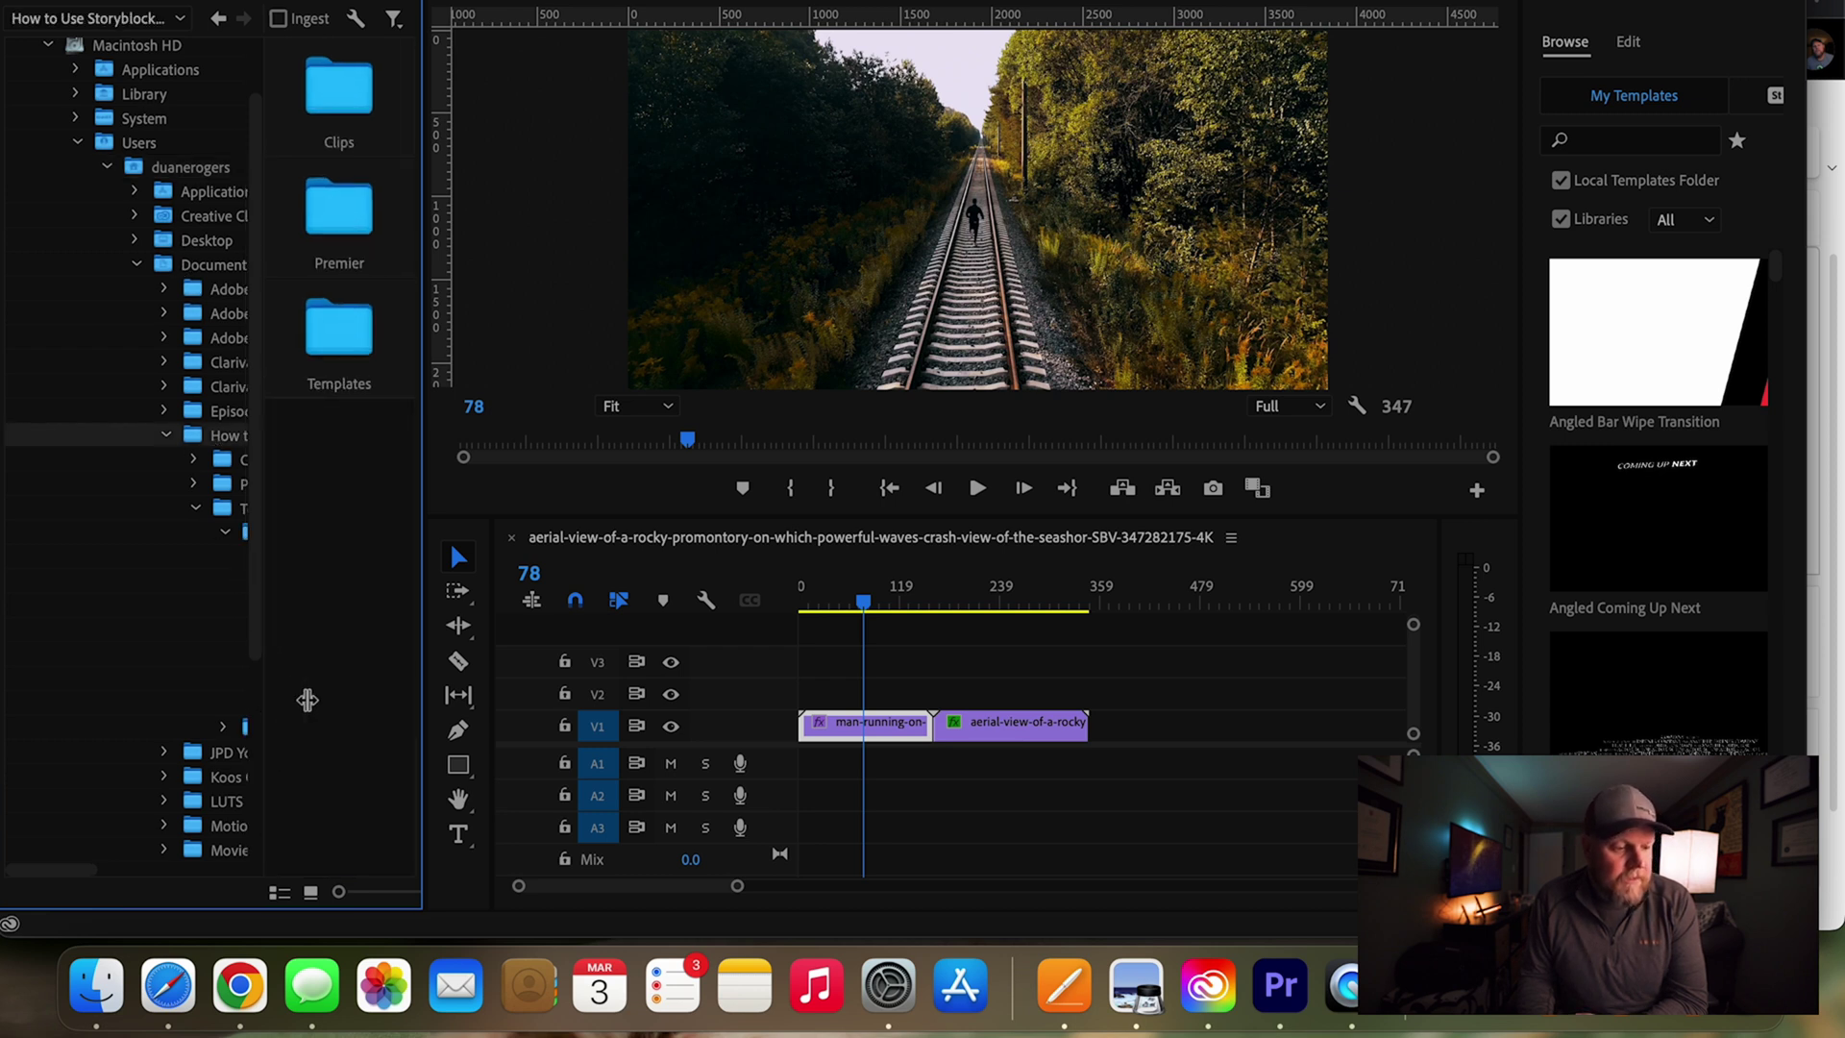
drag(87, 869, 144, 872)
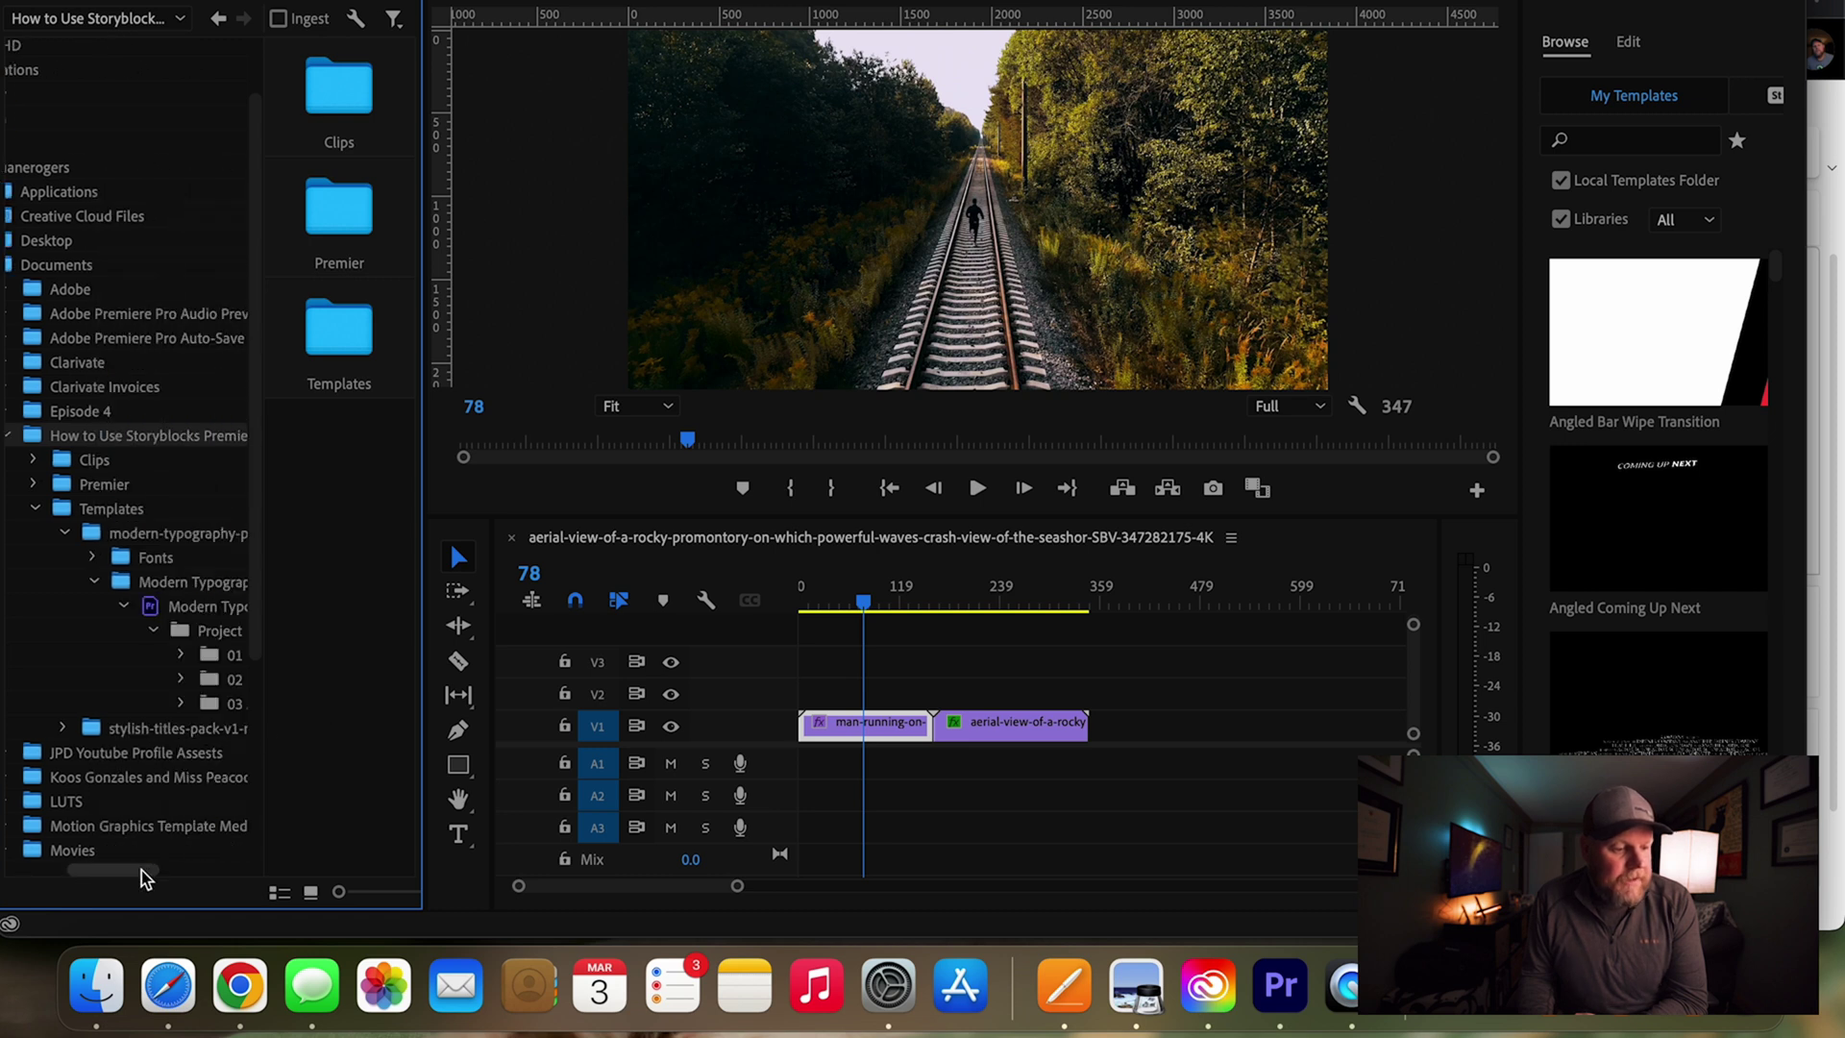
click(148, 534)
click(171, 610)
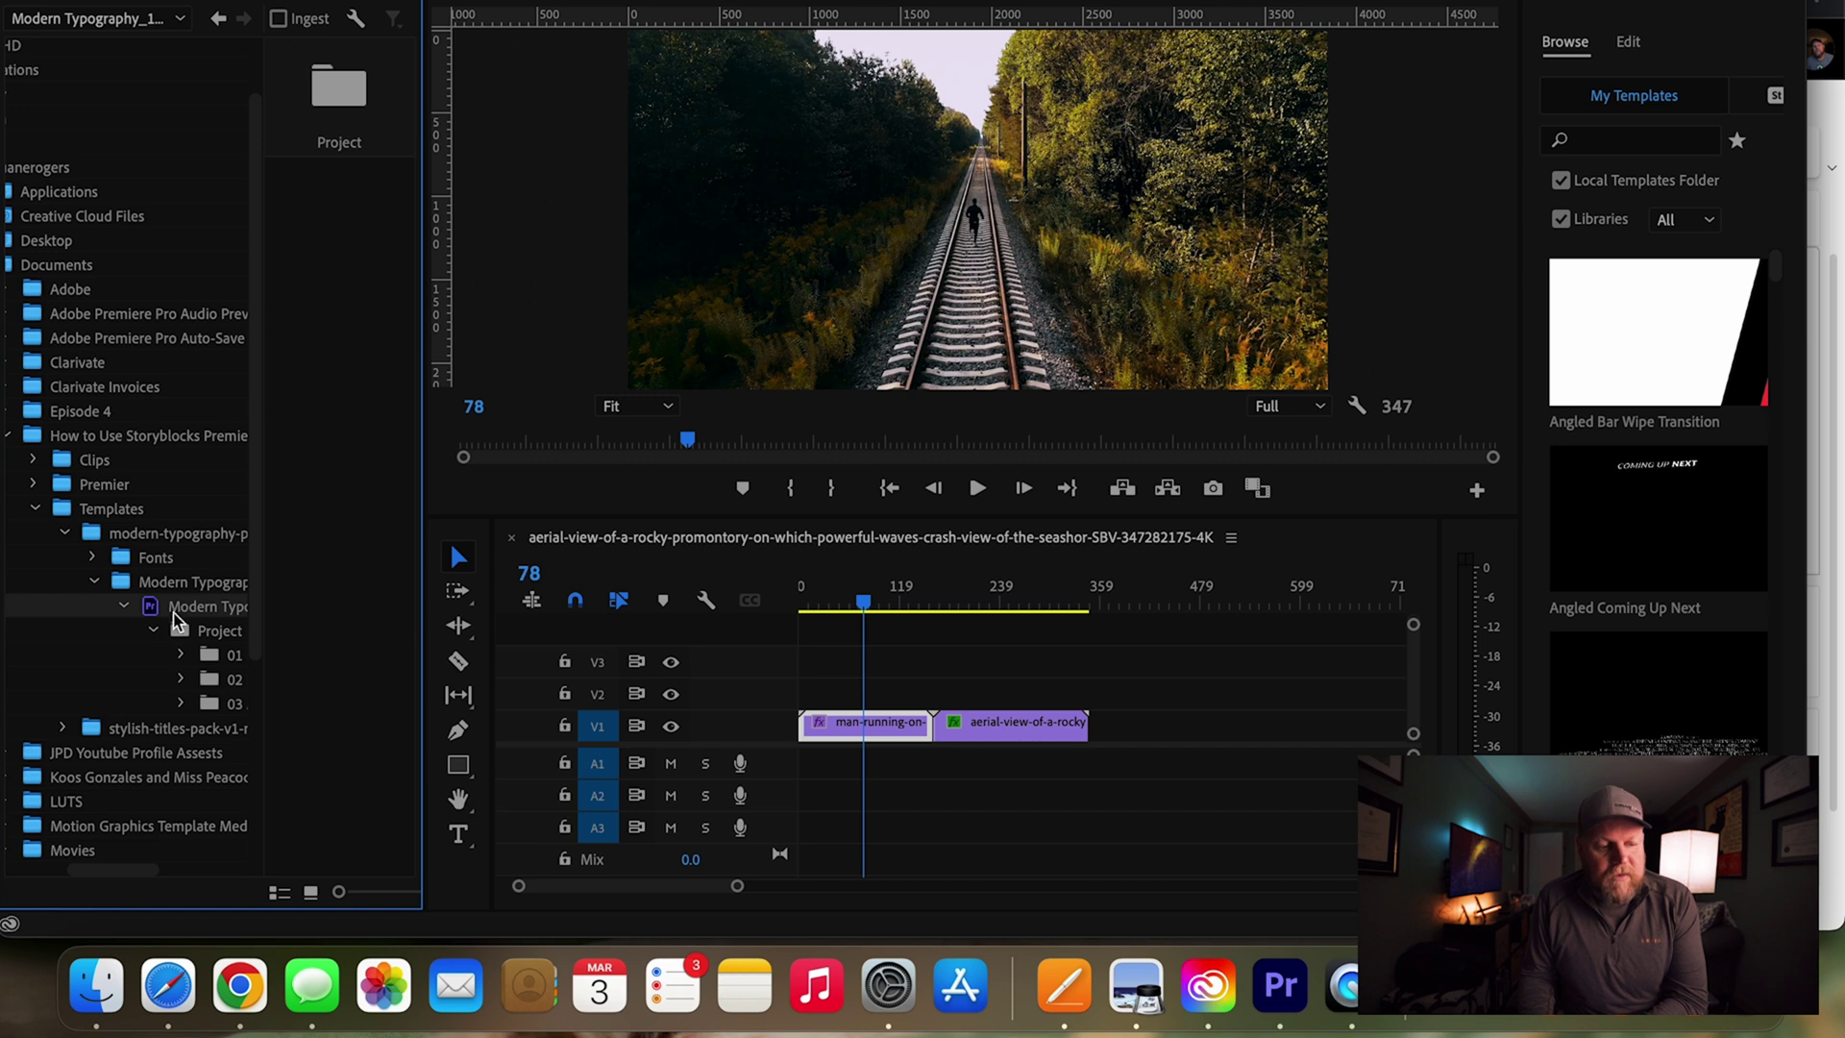
Go into Project > 02 Export Edit and open the Title 03 sequence
double_click(344, 96)
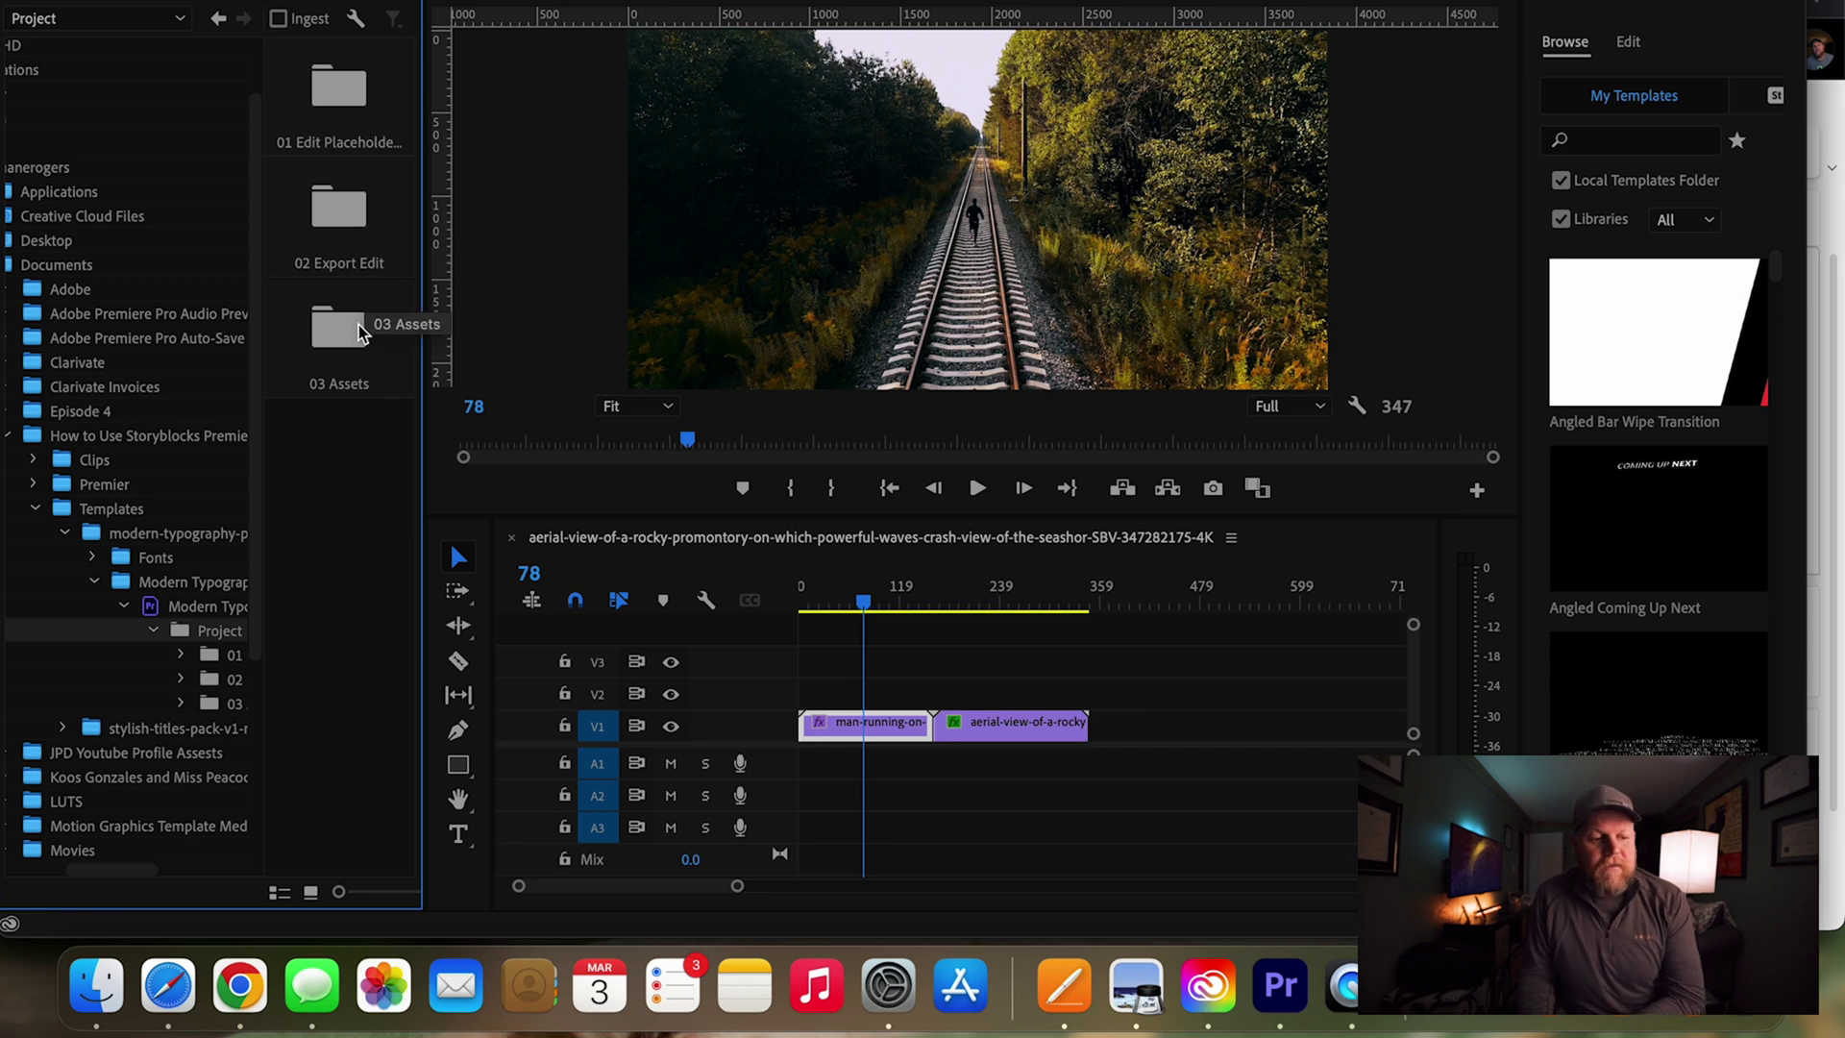
double_click(336, 219)
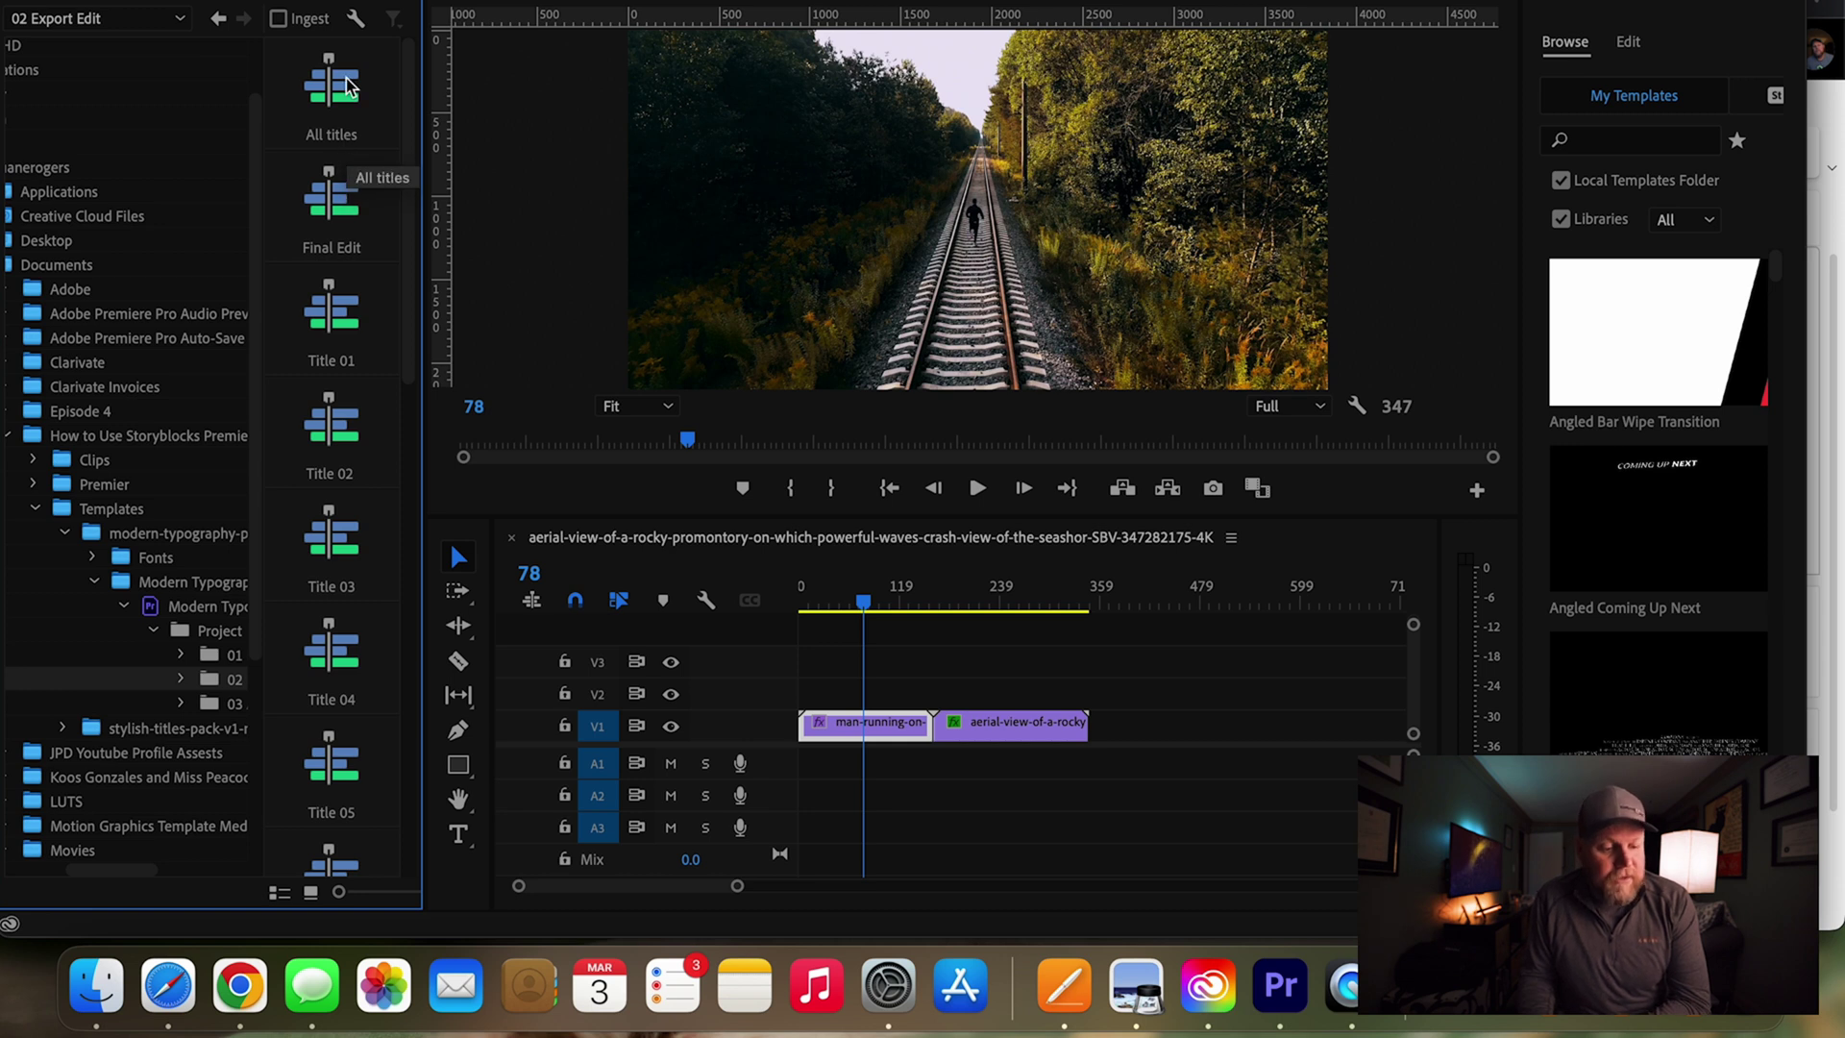
click(326, 540)
drag(326, 540, 865, 710)
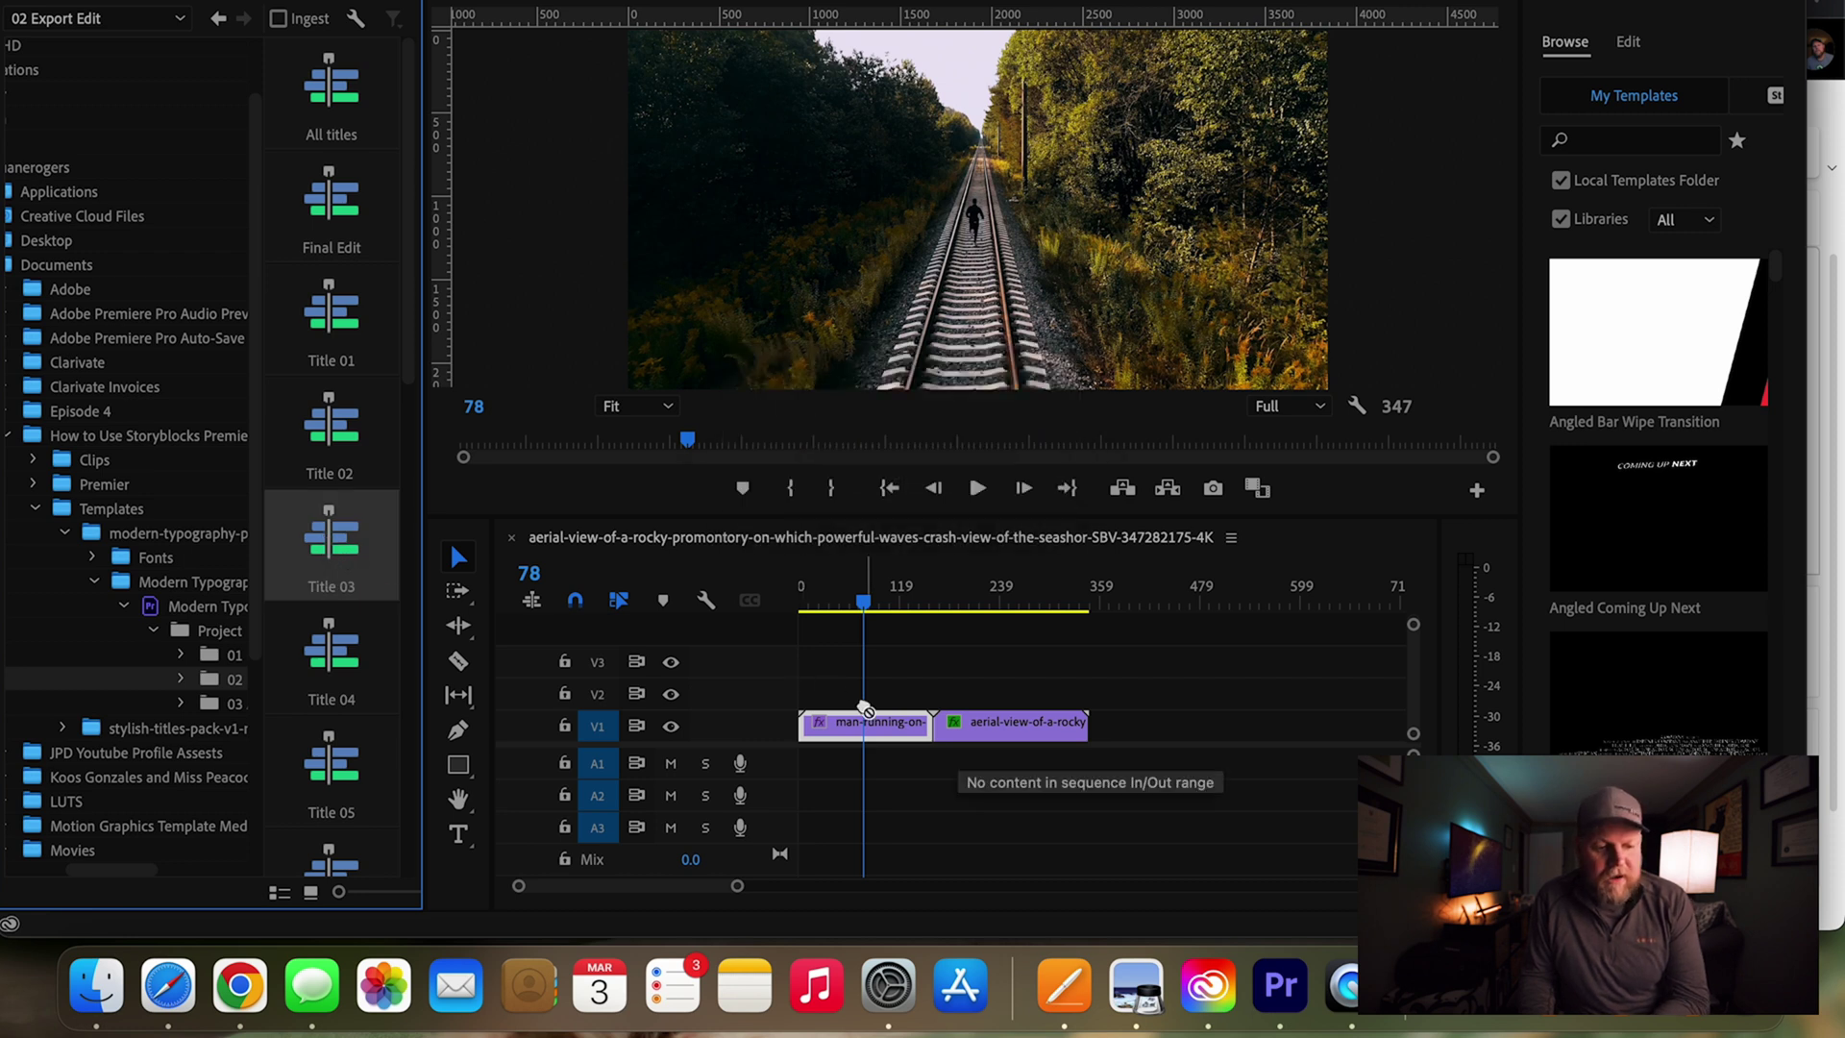
double_click(346, 543)
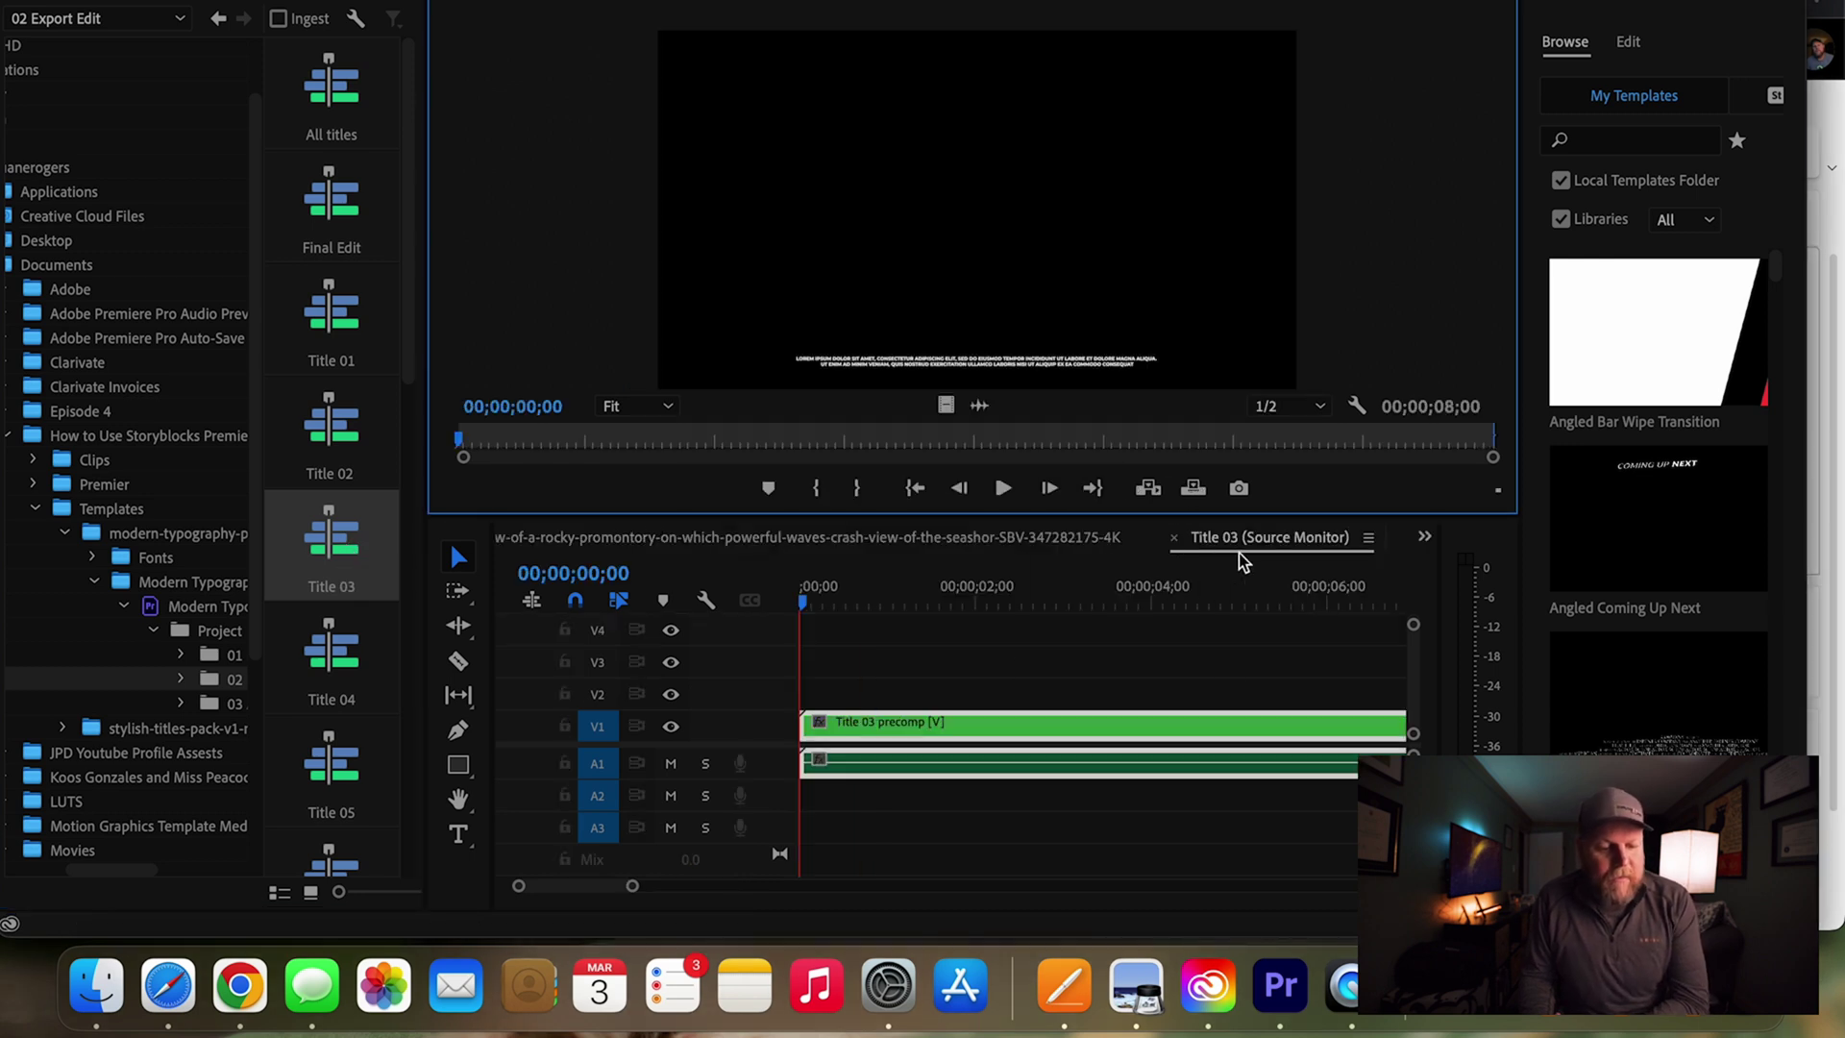
Place the Title 03 precomp on V2 at the sequence start, trimmed to the first railway clip
click(1110, 740)
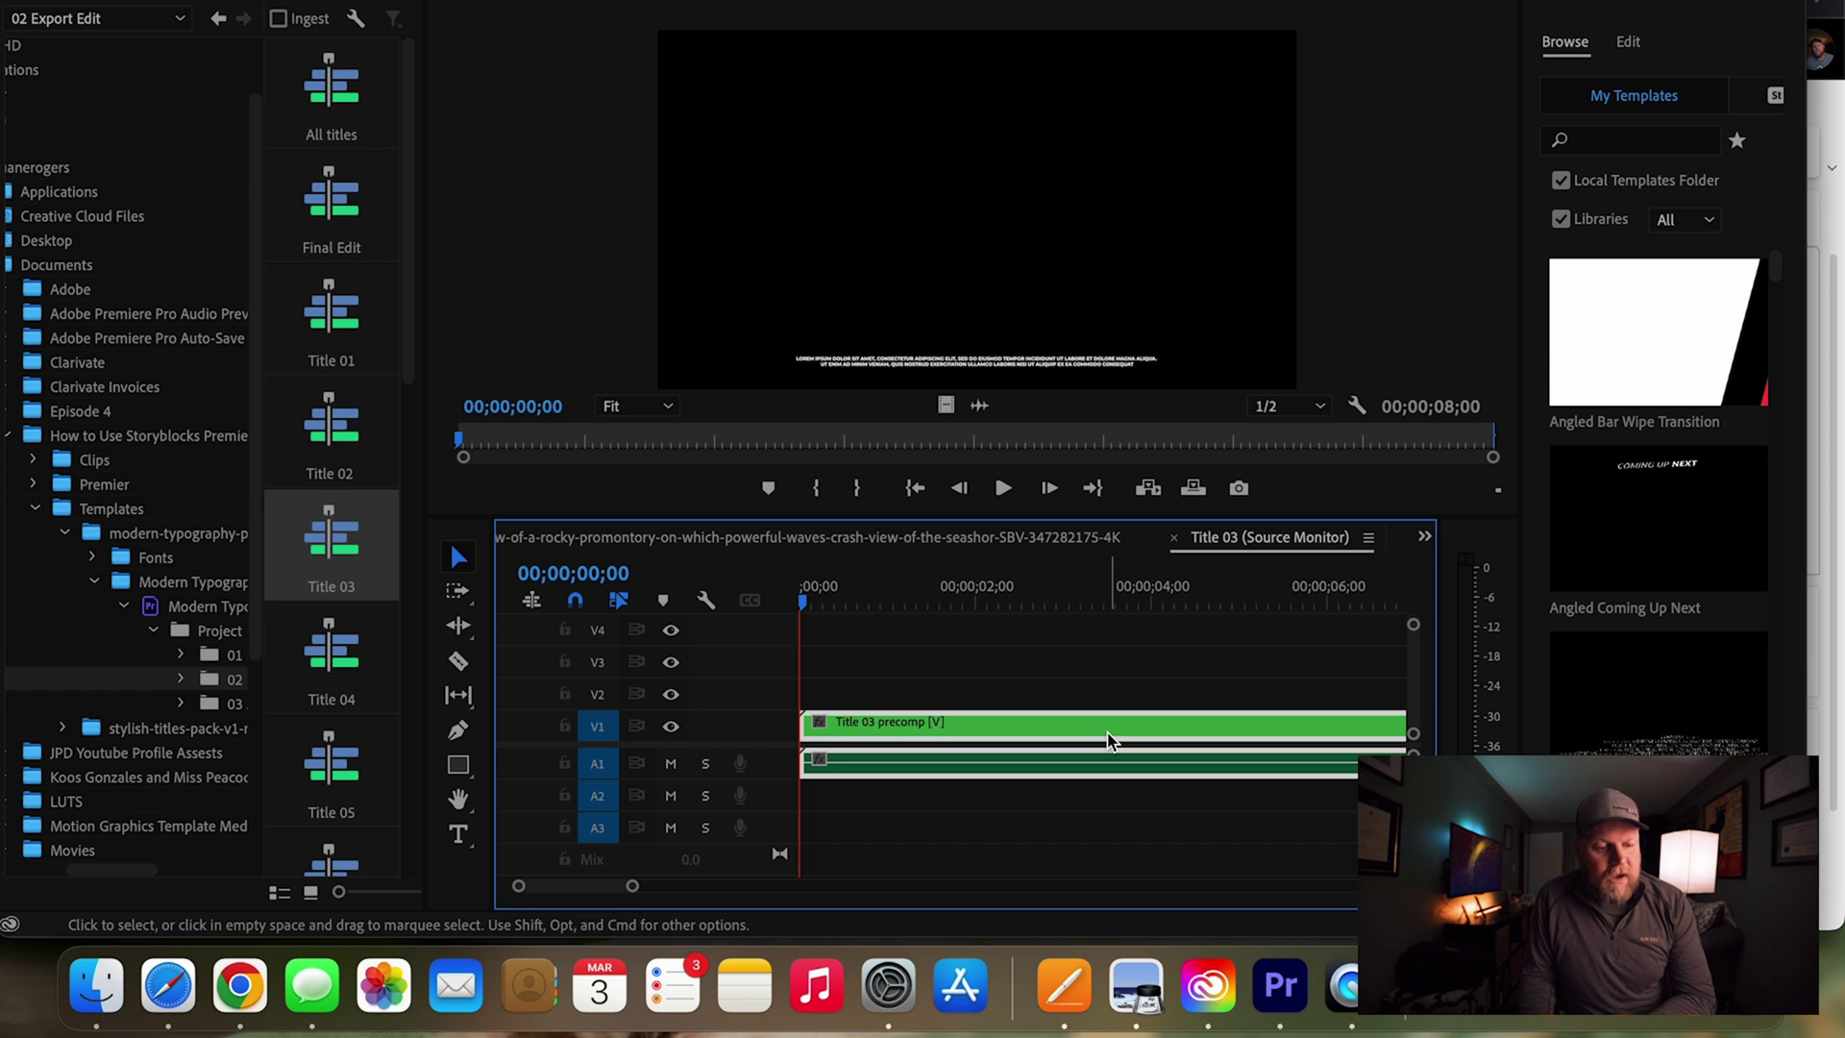
click(857, 536)
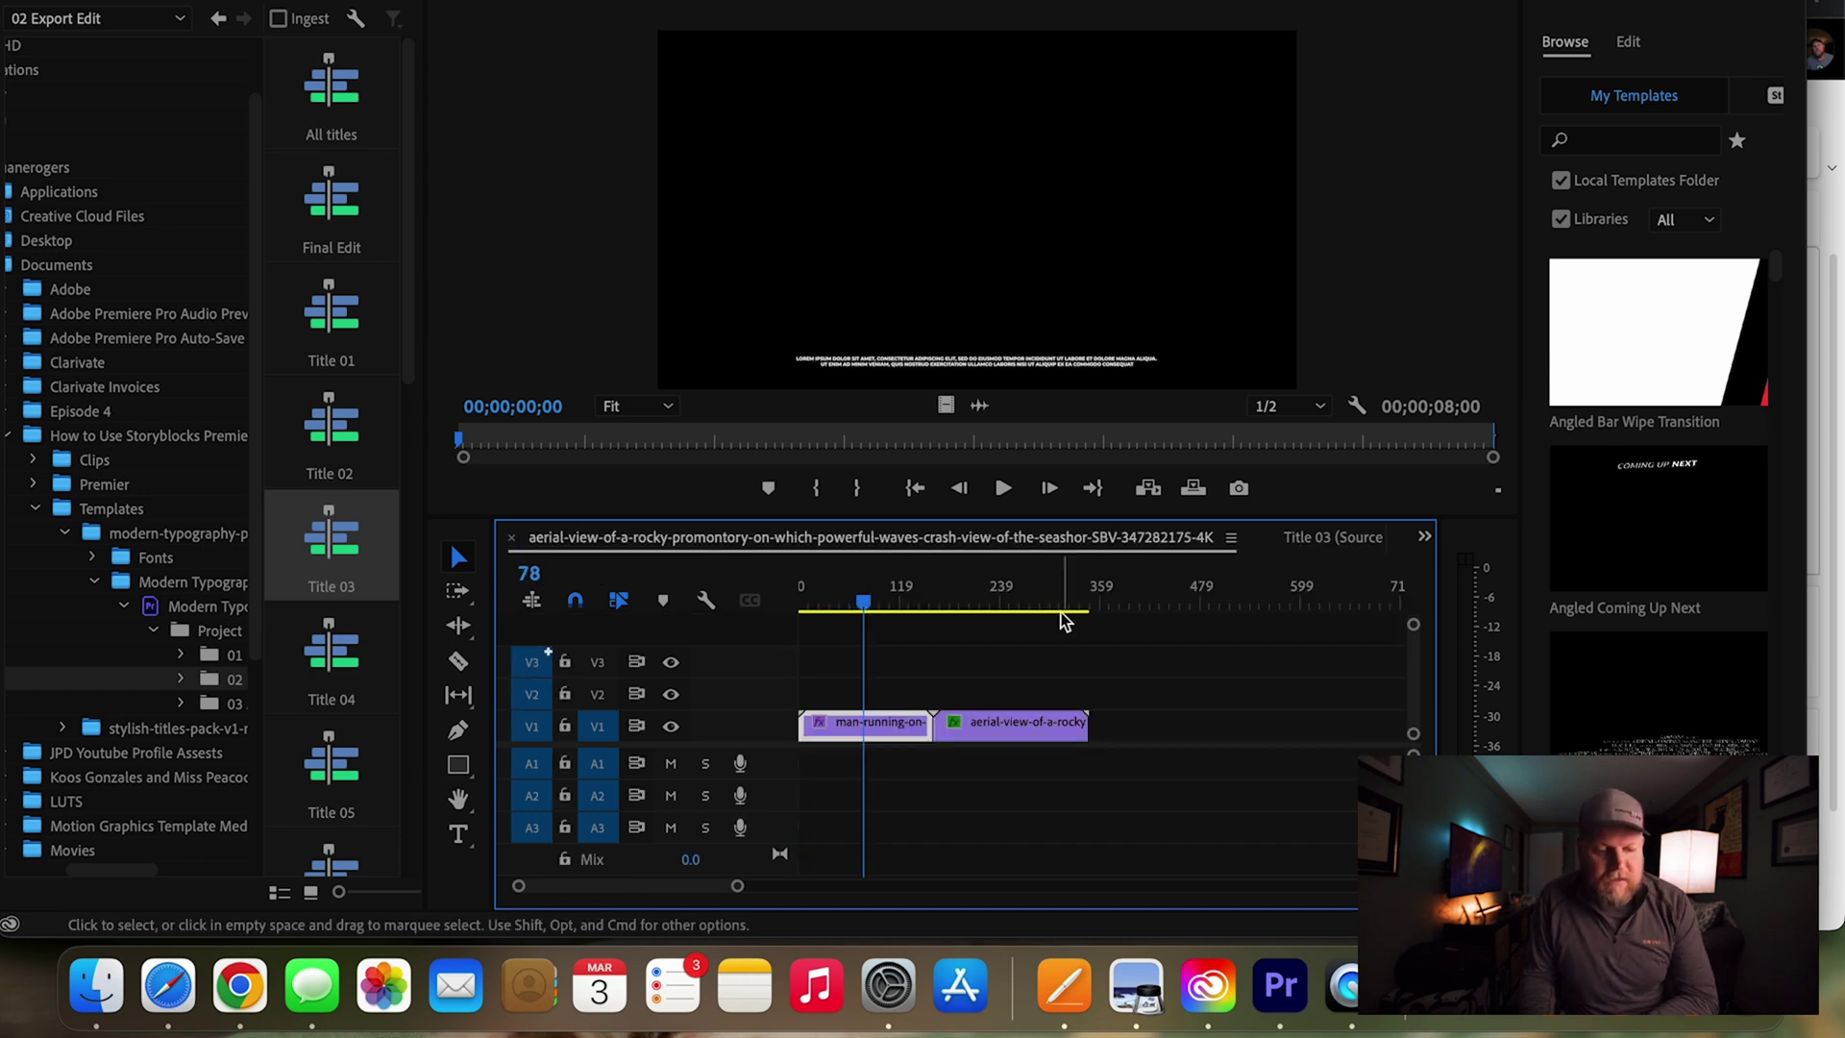
click(1129, 596)
key(.)
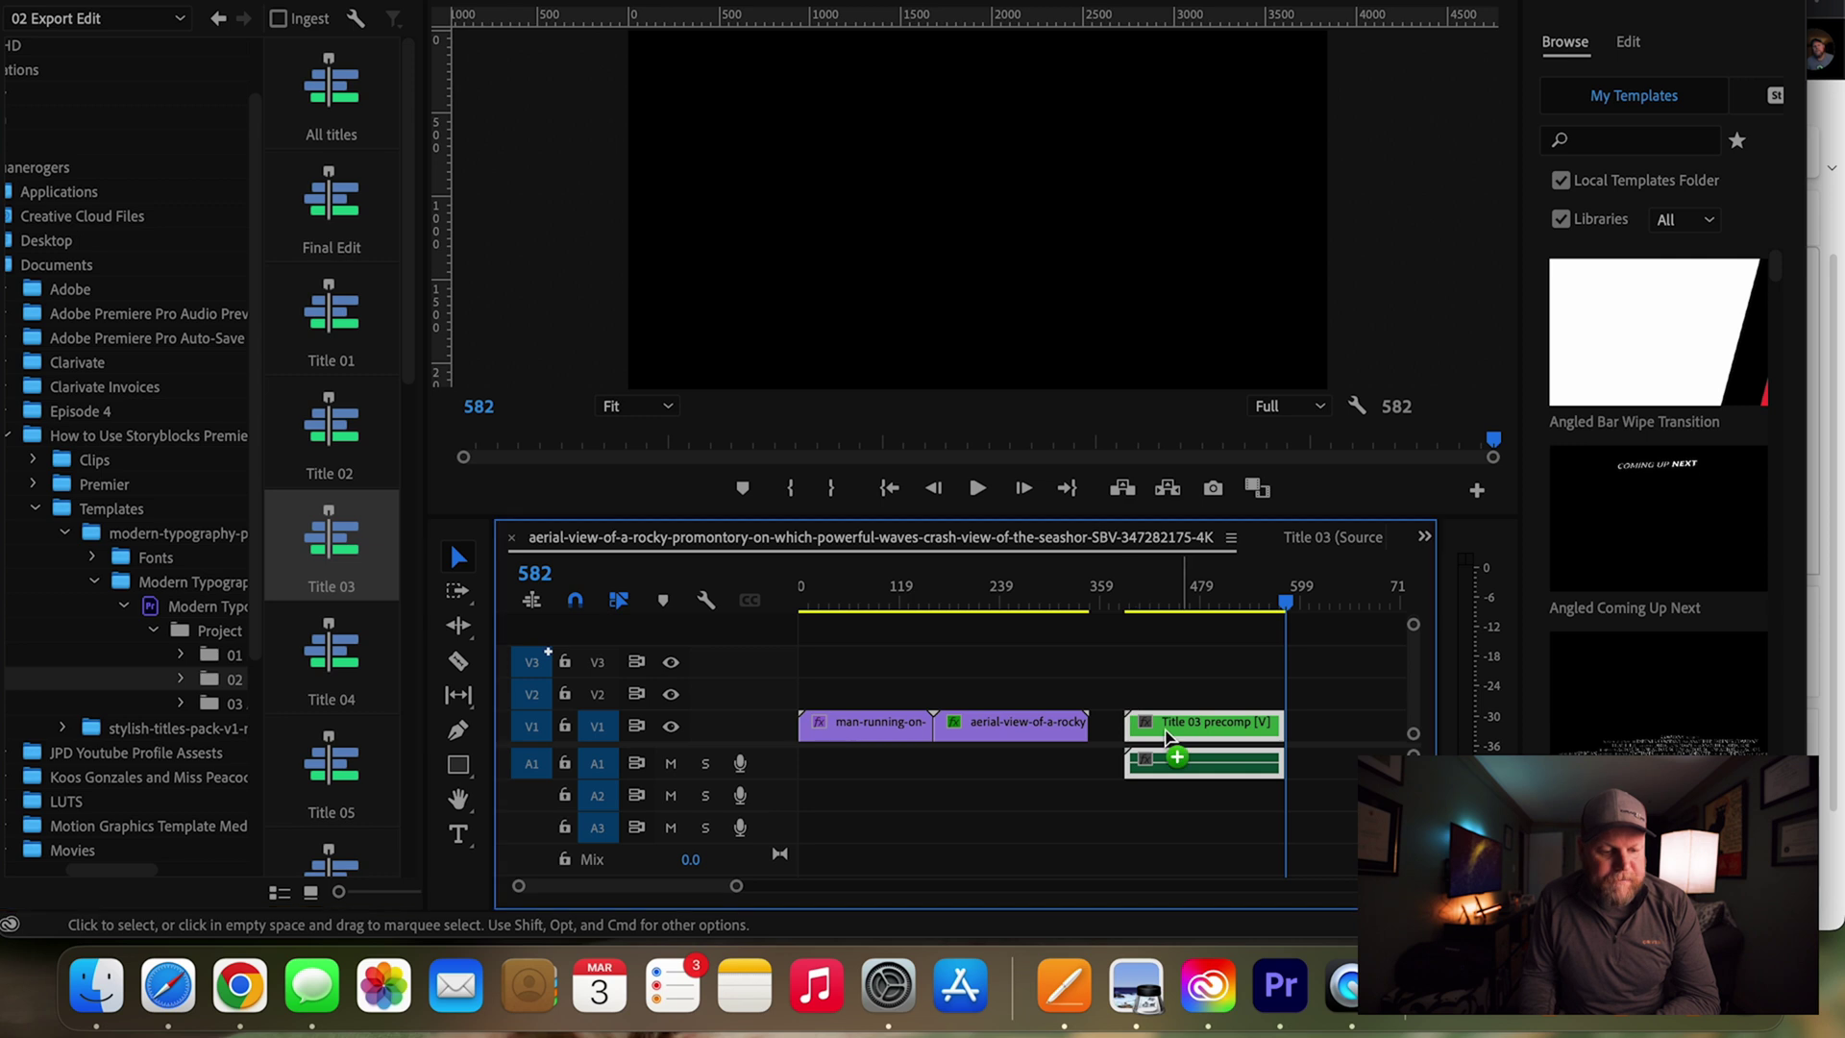
drag(1177, 740, 854, 702)
click(864, 591)
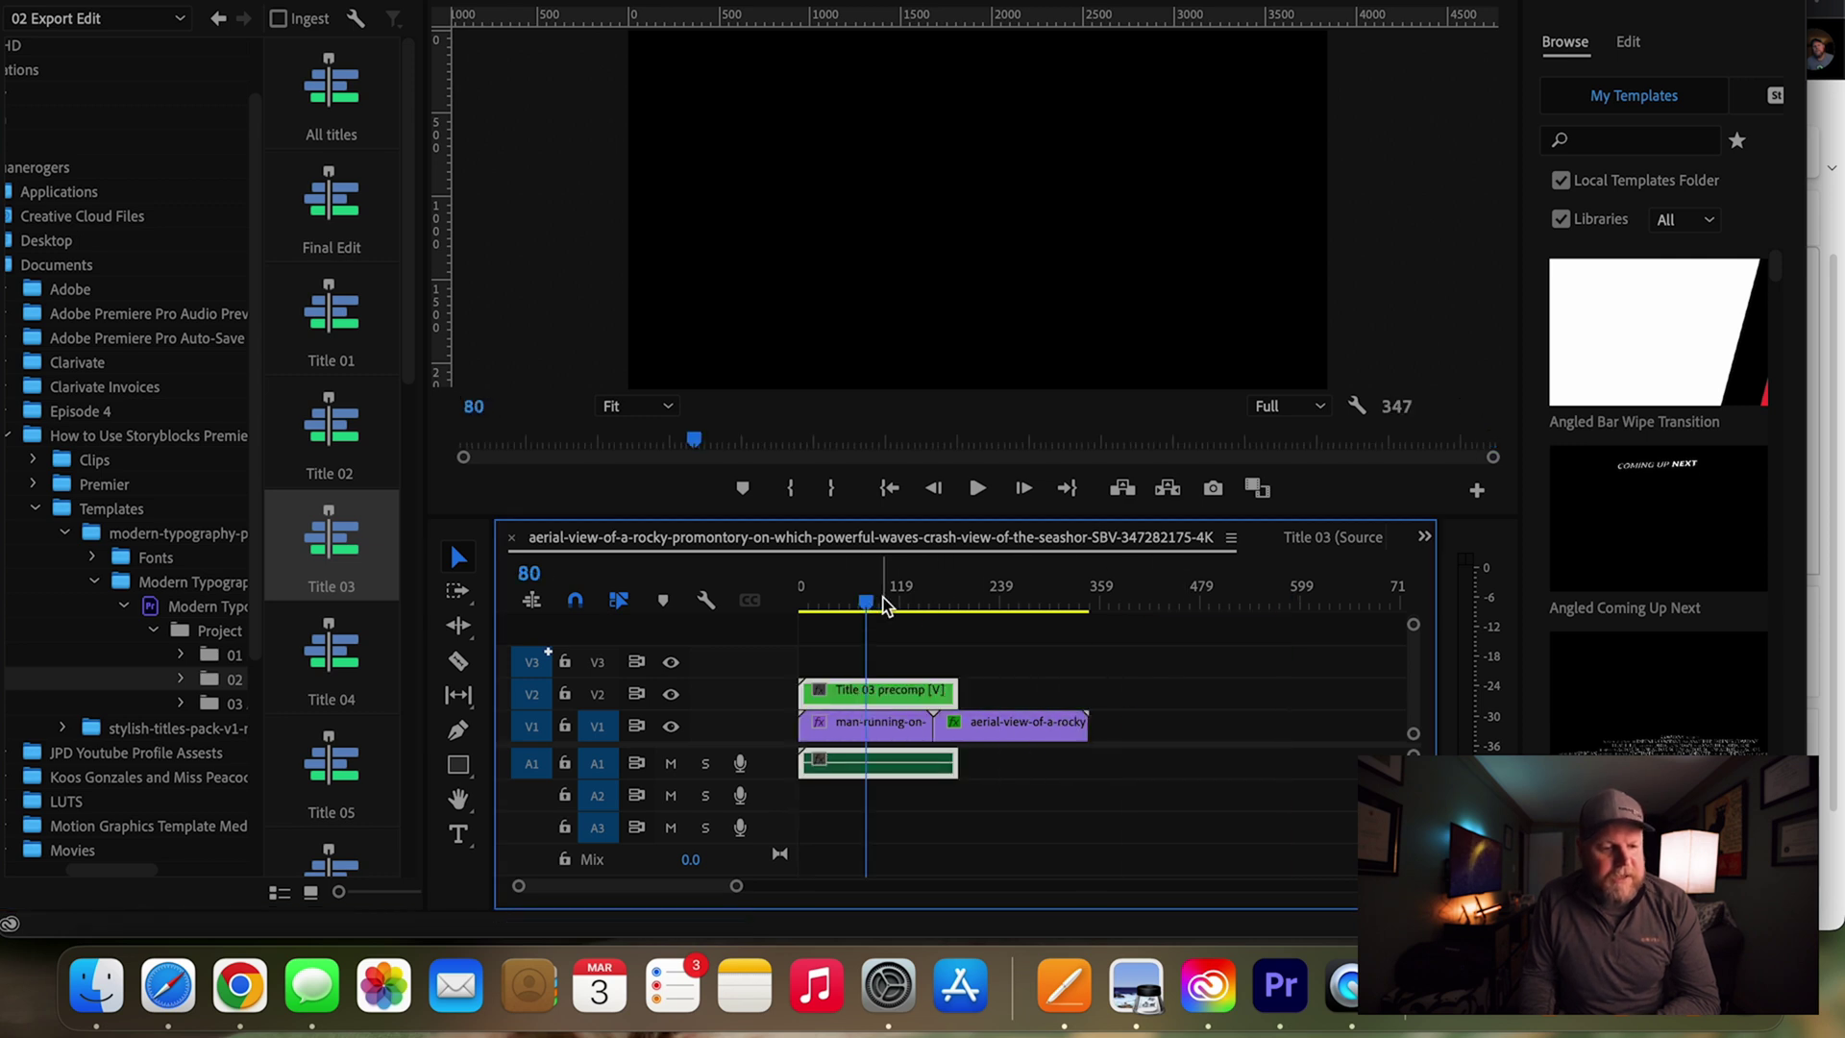
drag(945, 699, 932, 698)
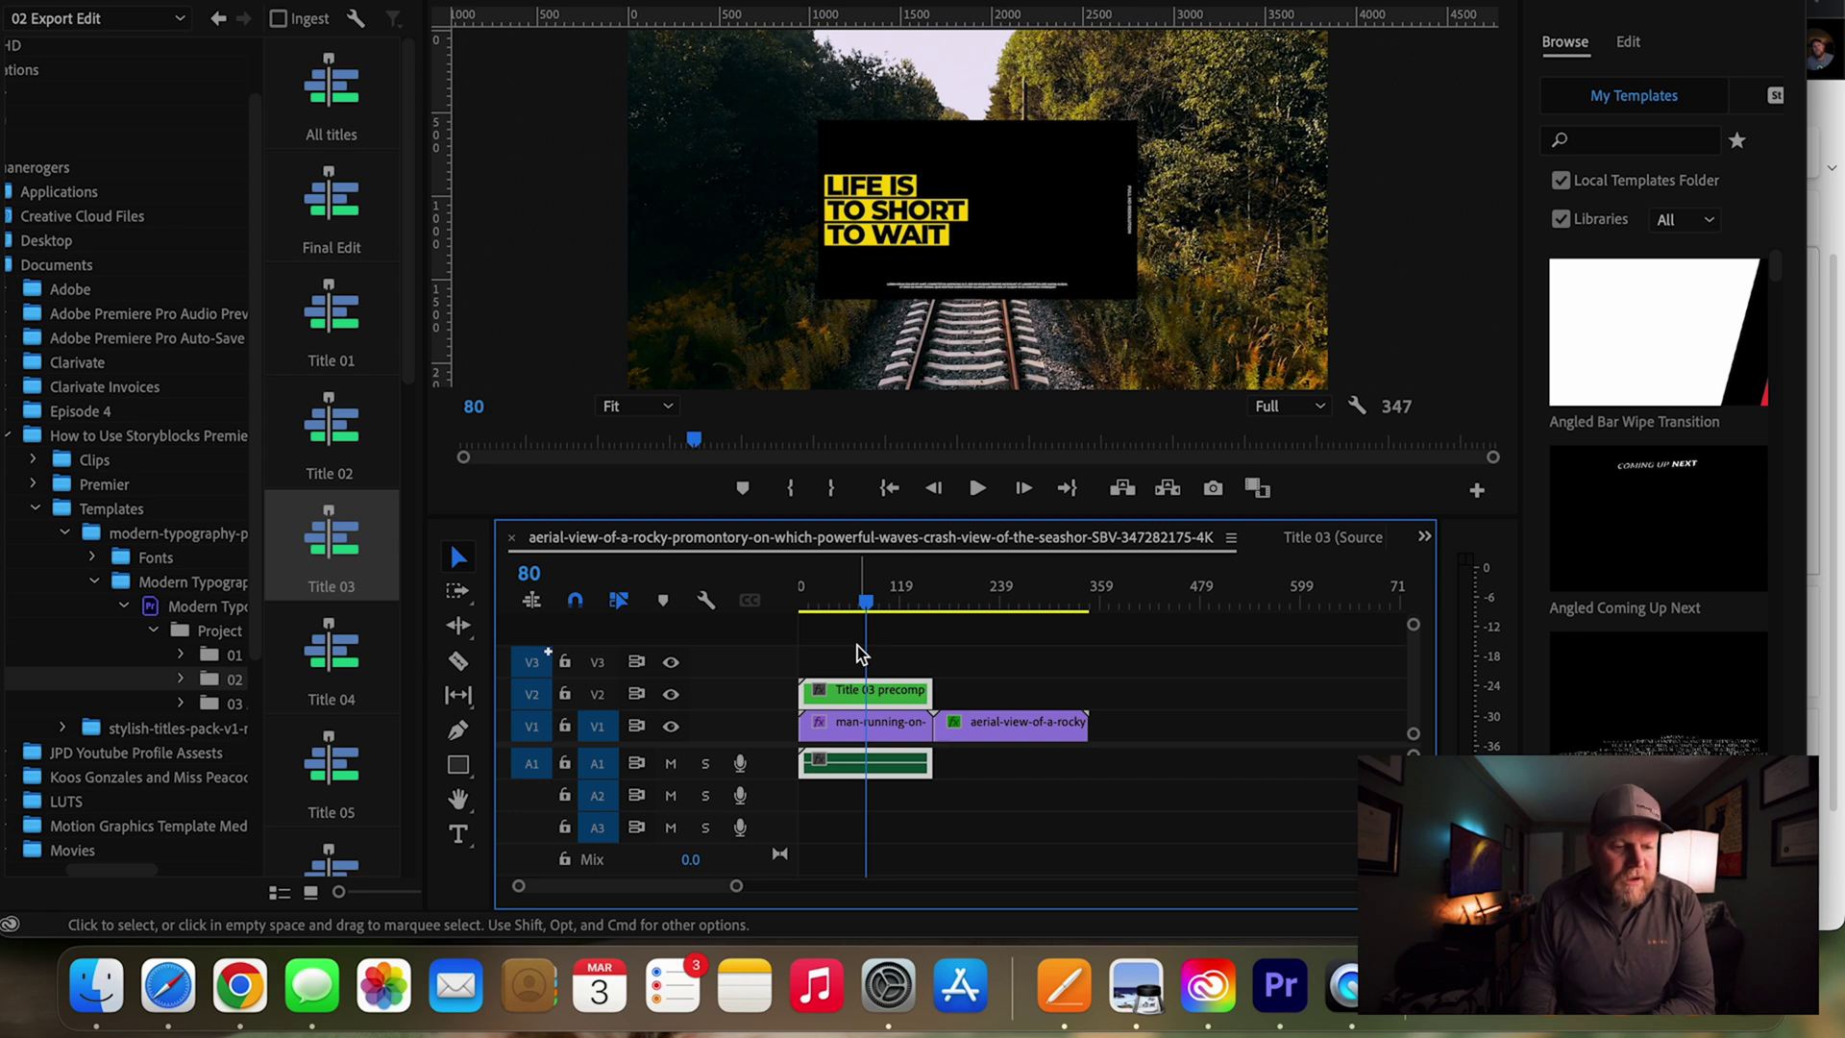
click(1007, 226)
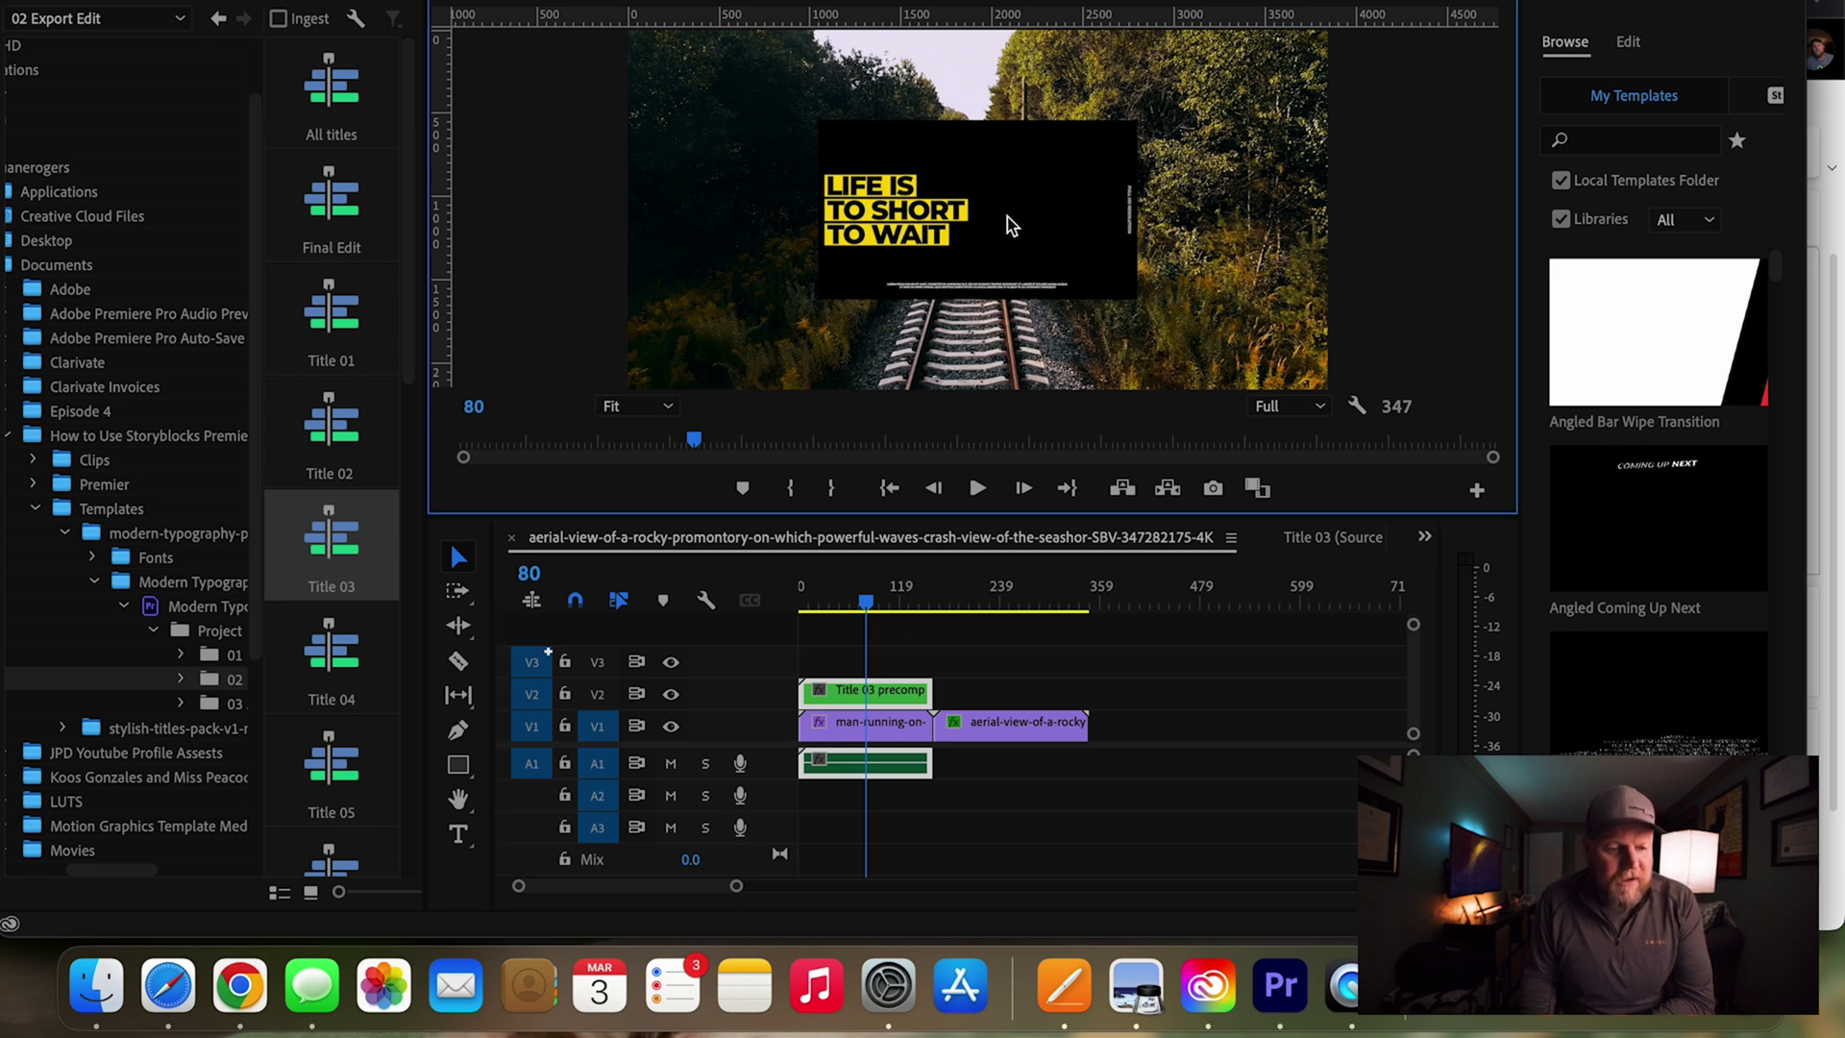
click(998, 223)
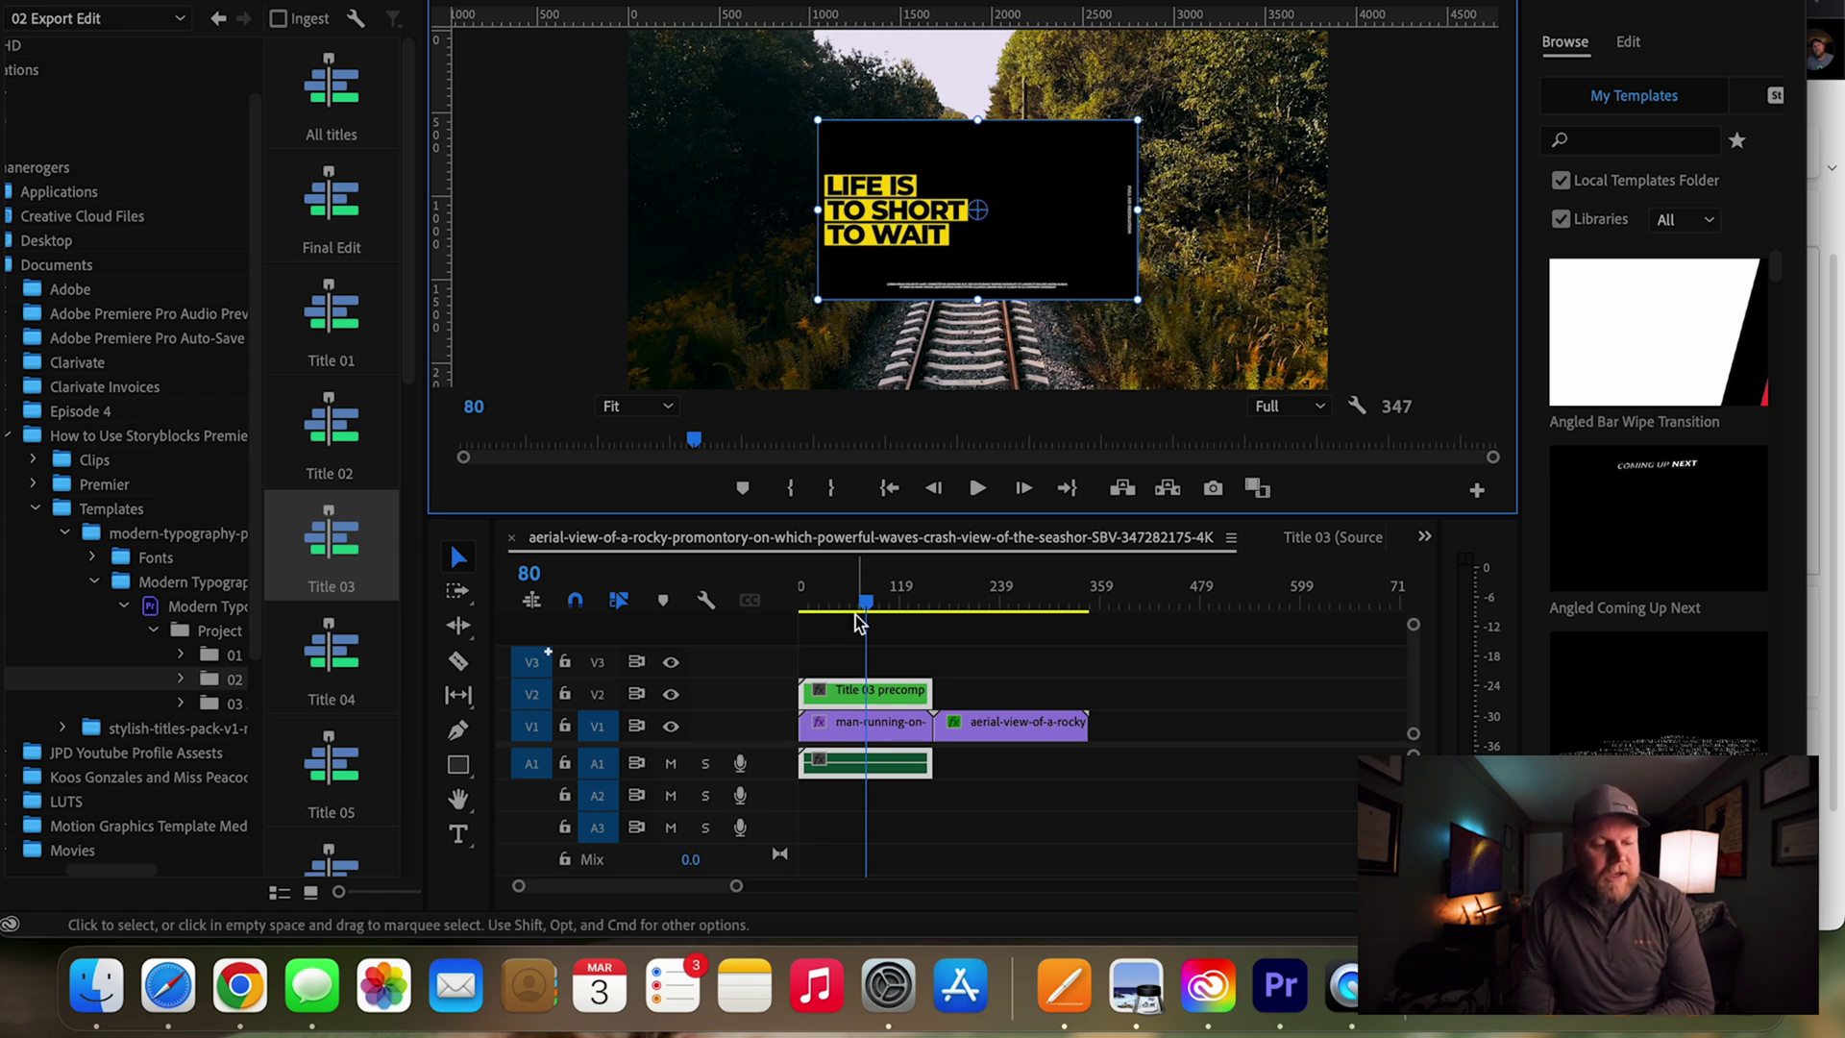
Inside the Title 03 precomp, hide the Bg 03, 03. Image and 03. Description layers
double_click(892, 702)
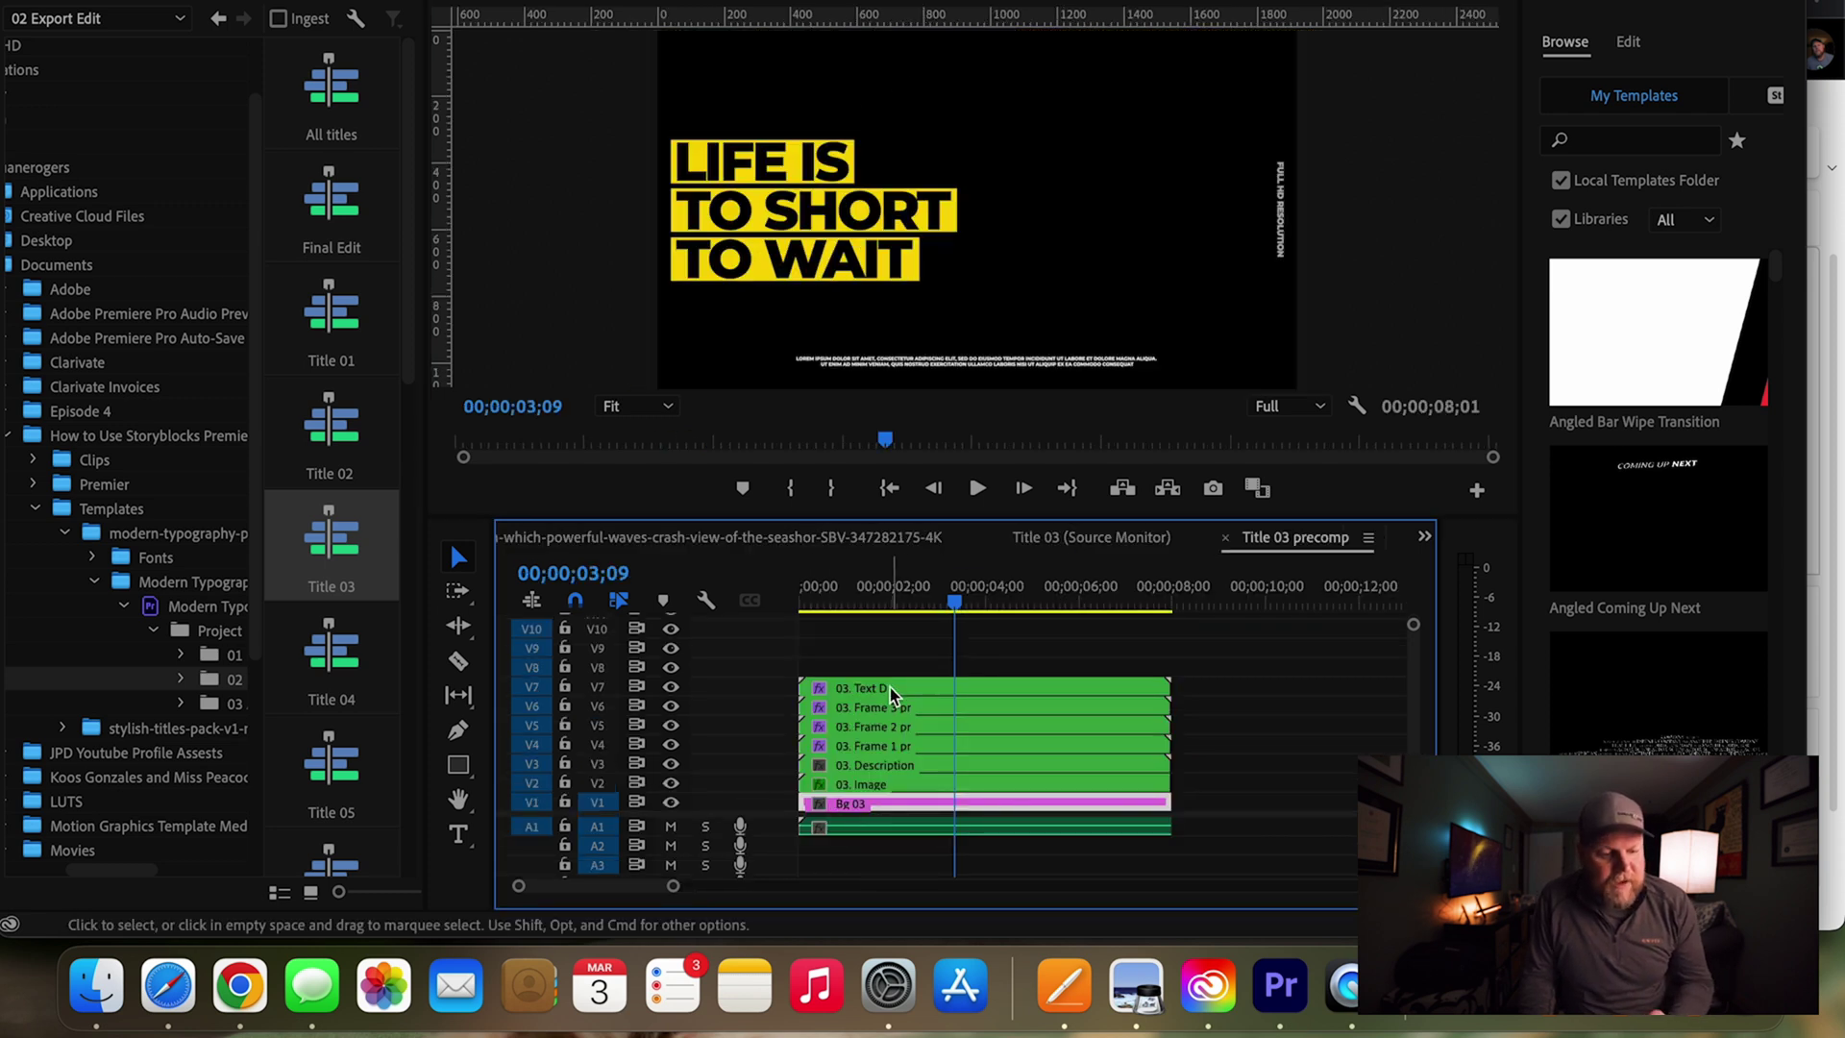
click(668, 803)
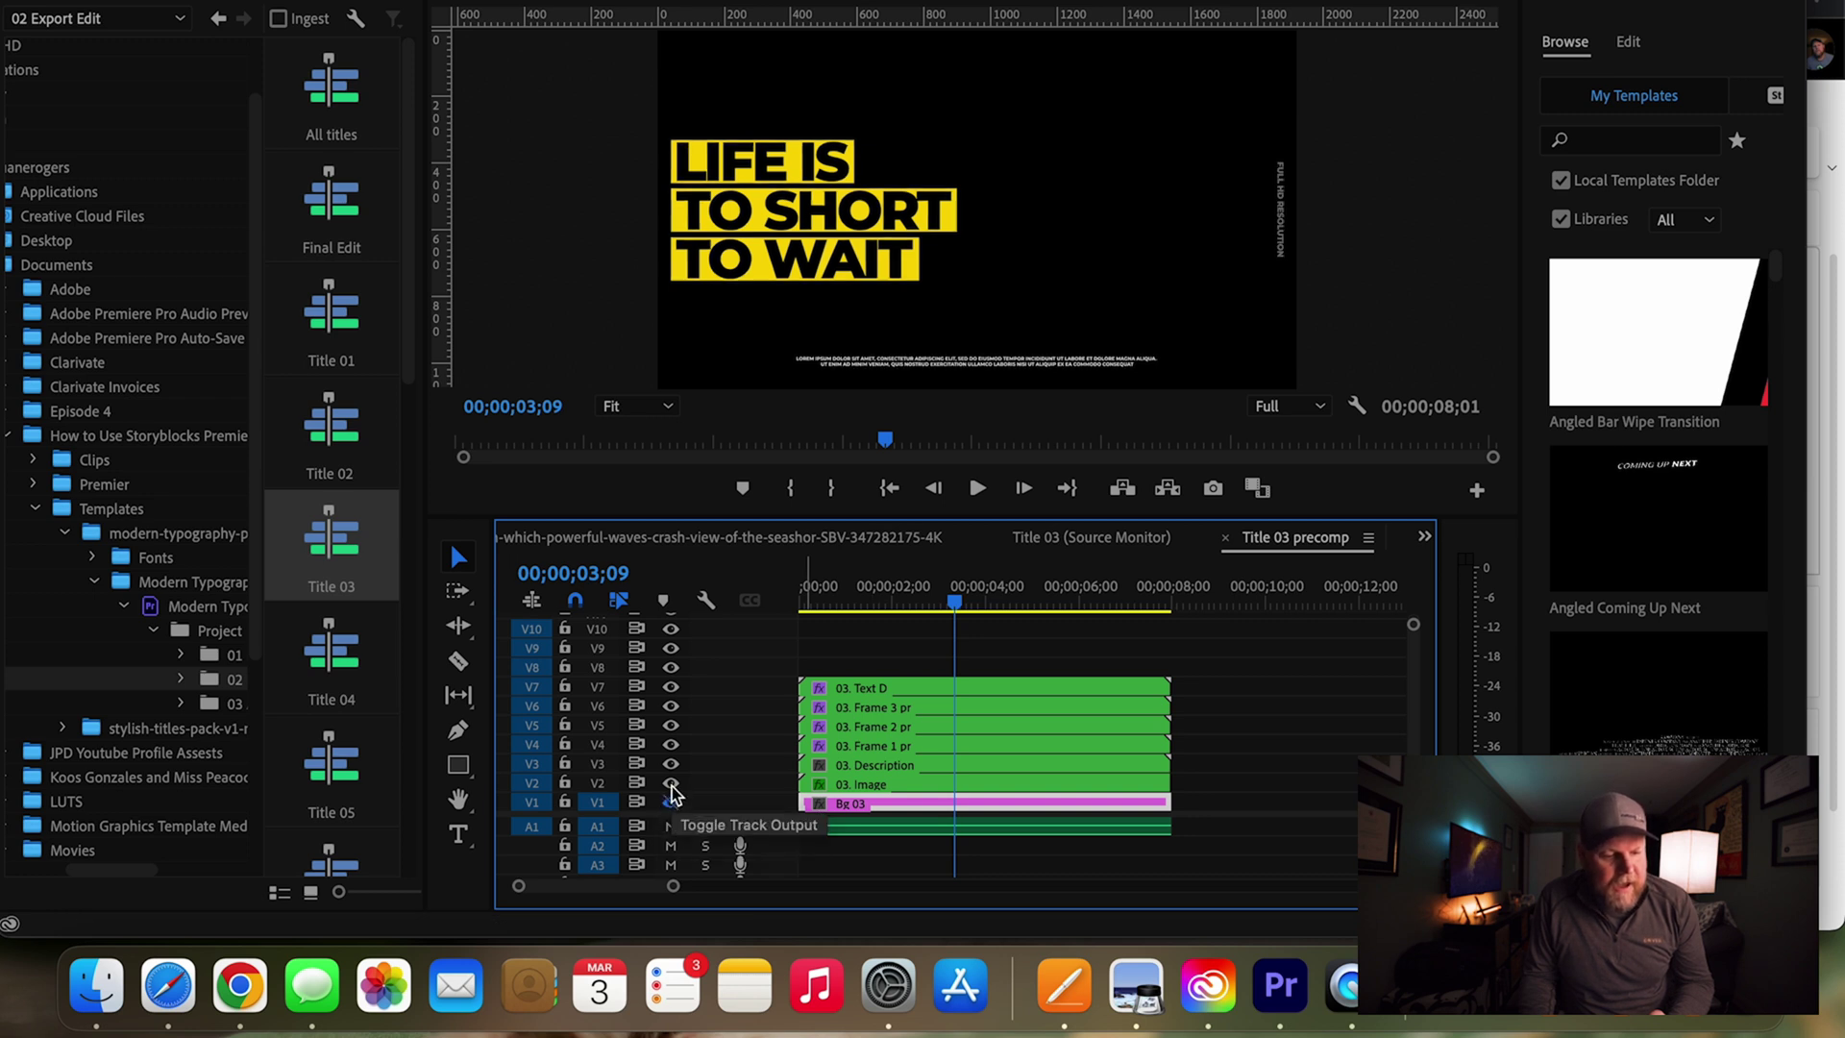
click(671, 782)
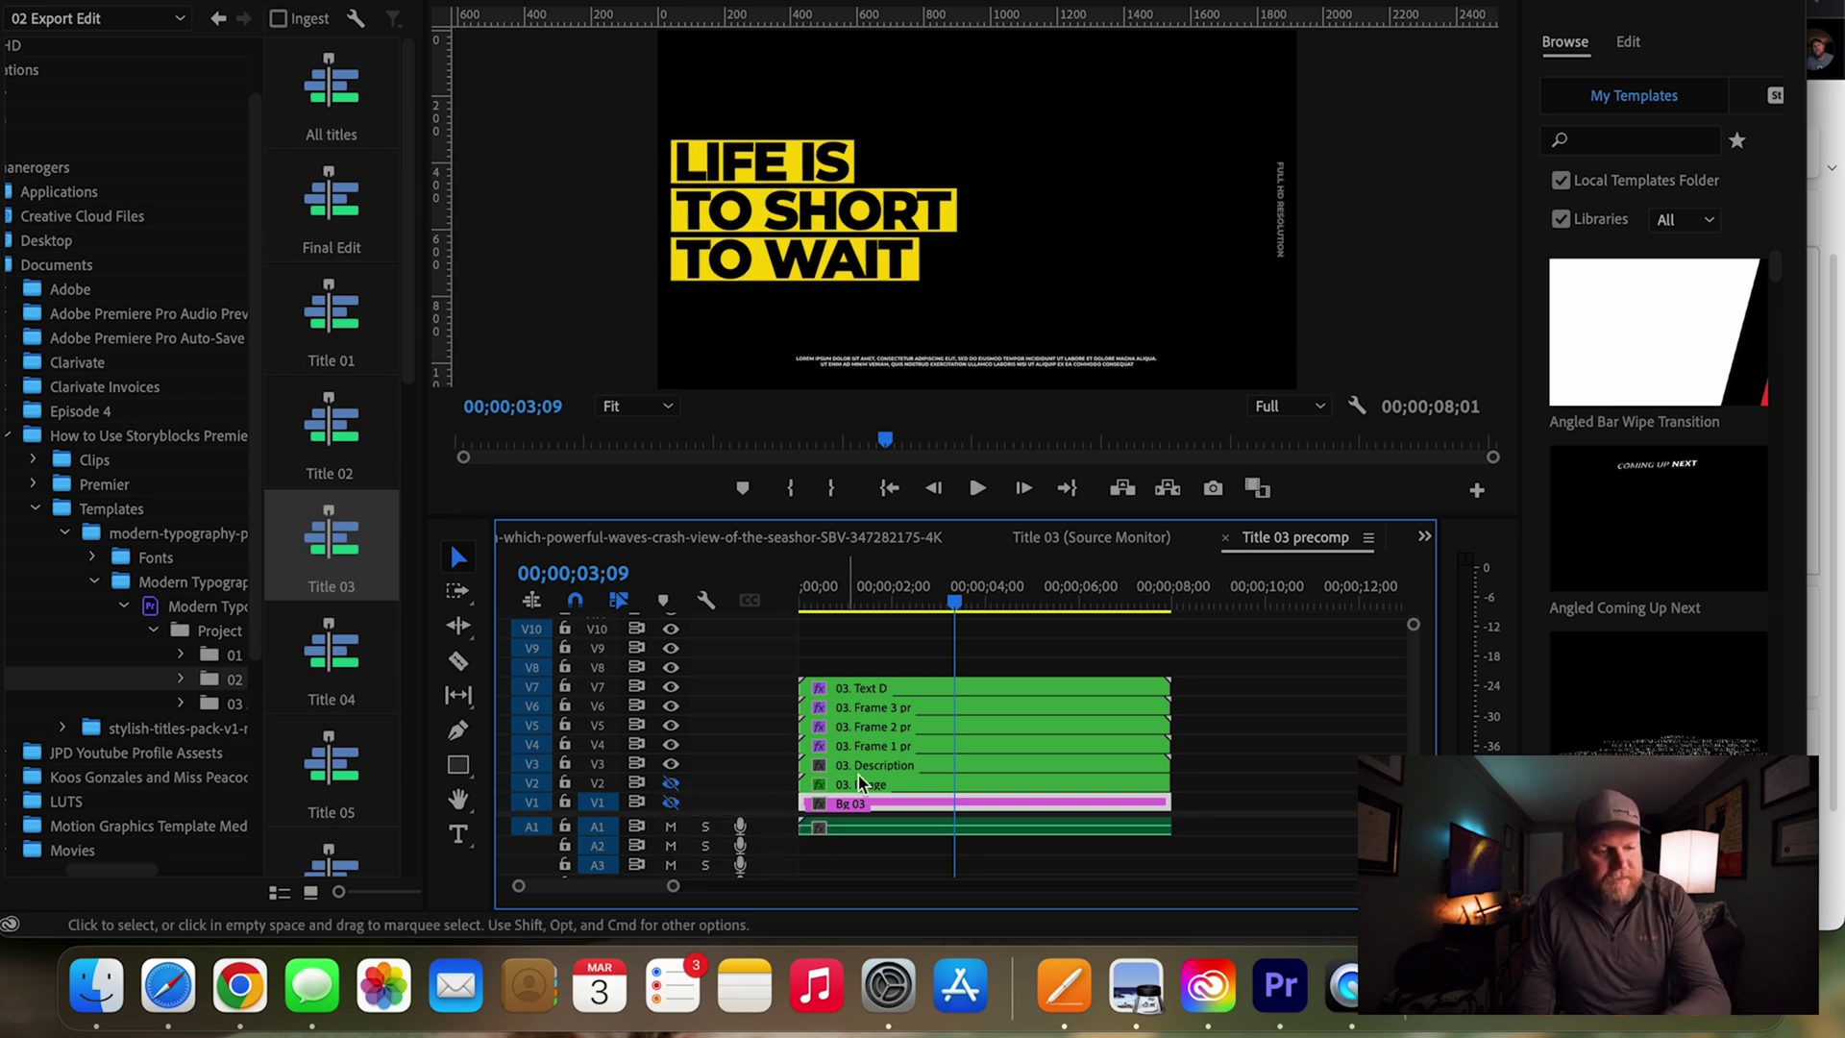
click(670, 765)
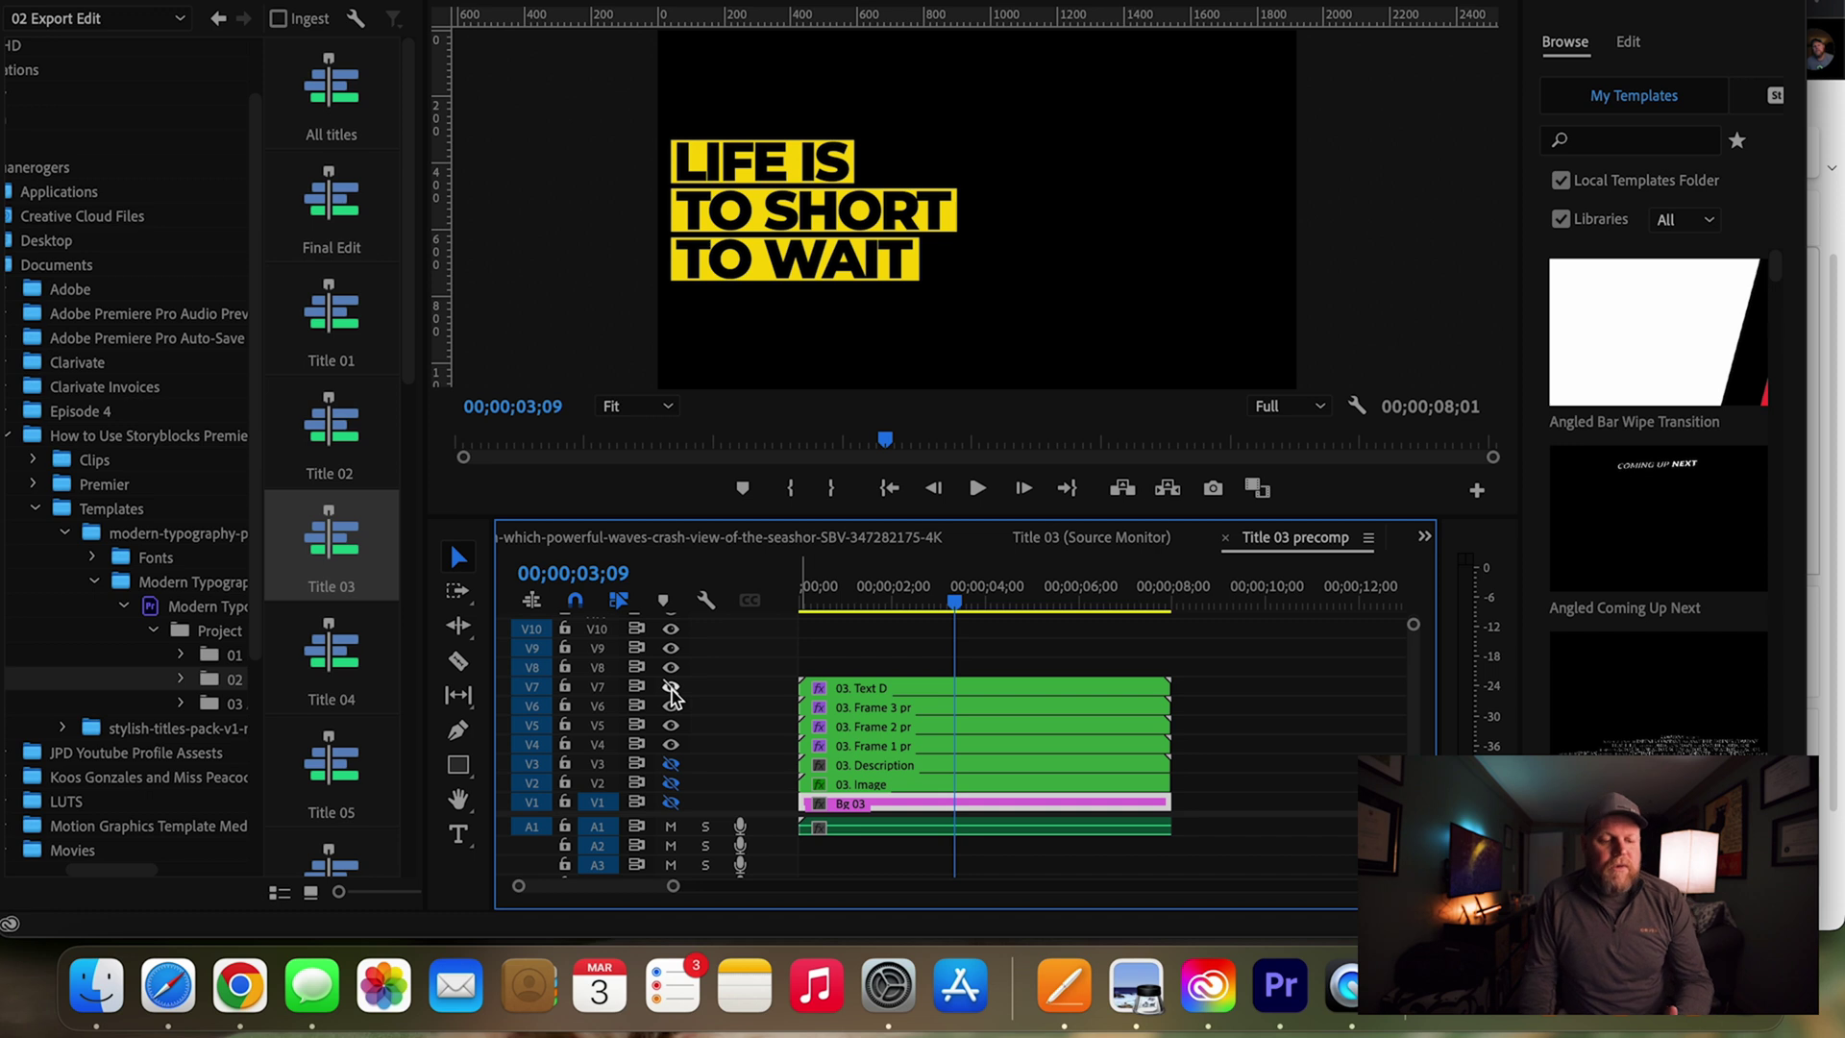
click(758, 171)
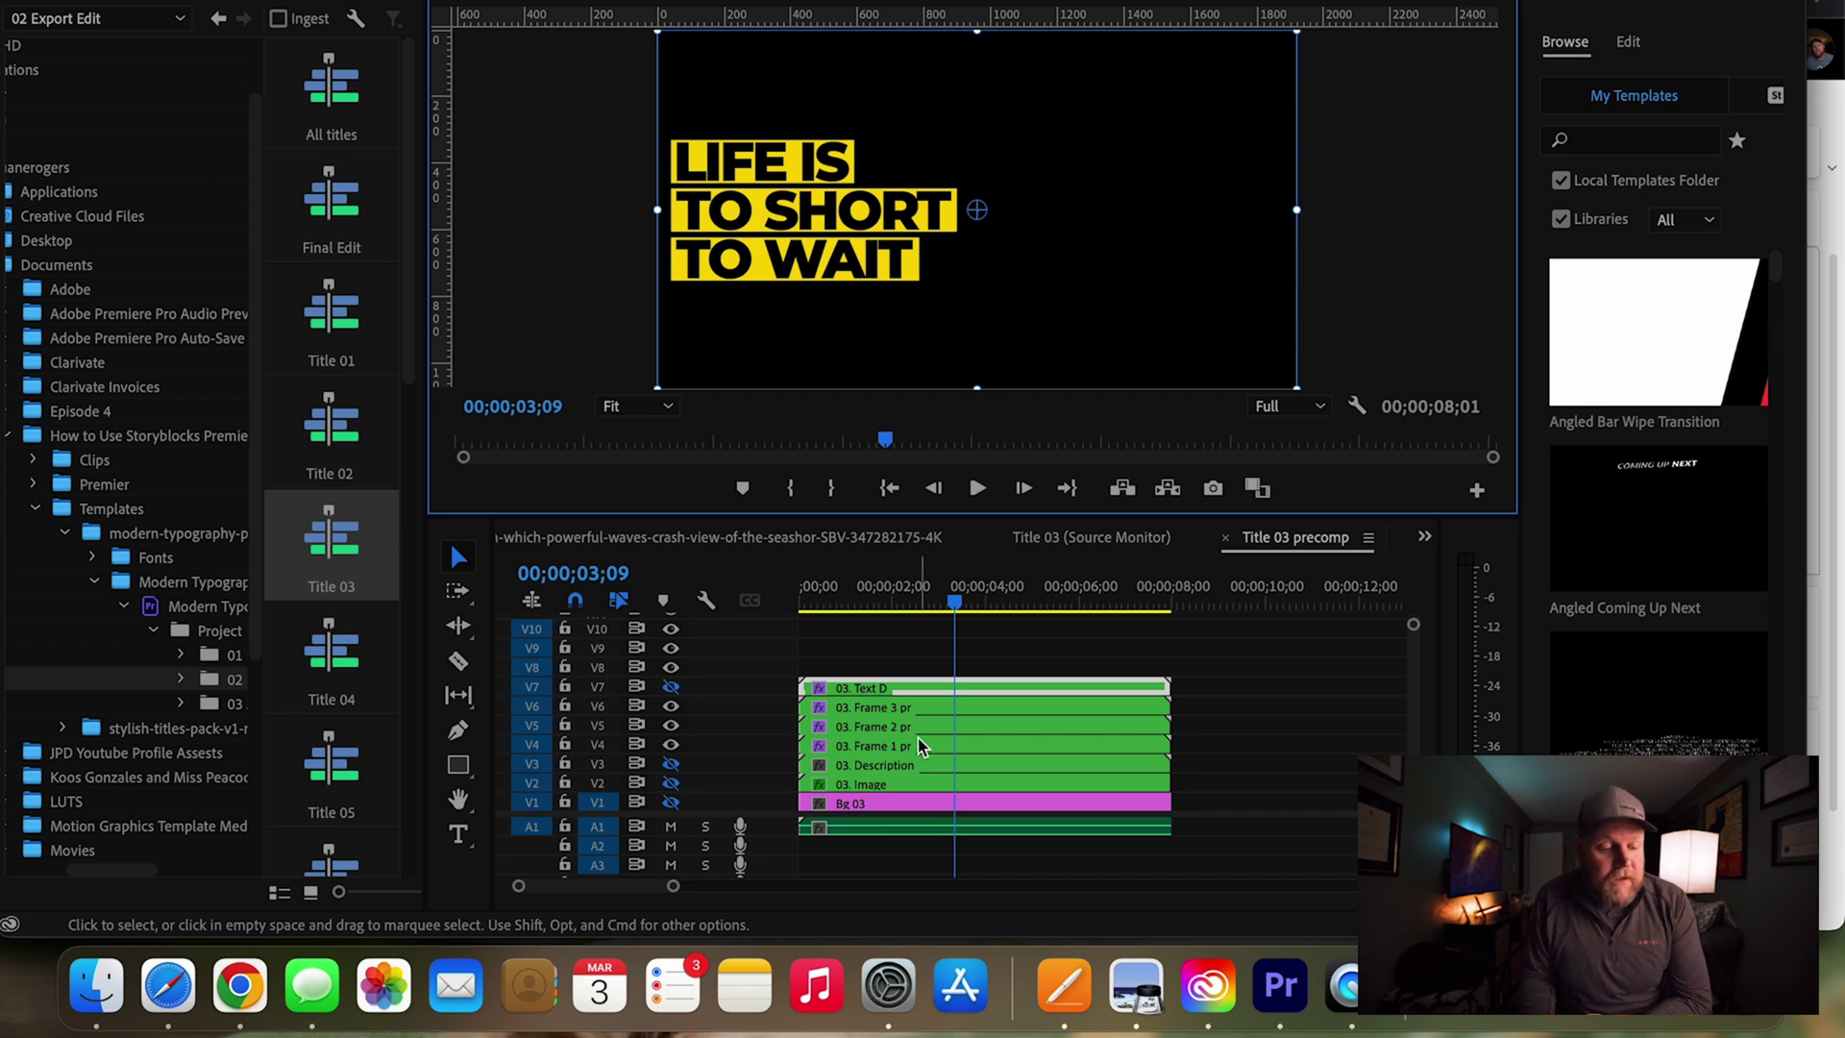
Change the 03. Text A line from 'LIFE IS' to '5 EPIC' and add a guide beside it
double_click(869, 746)
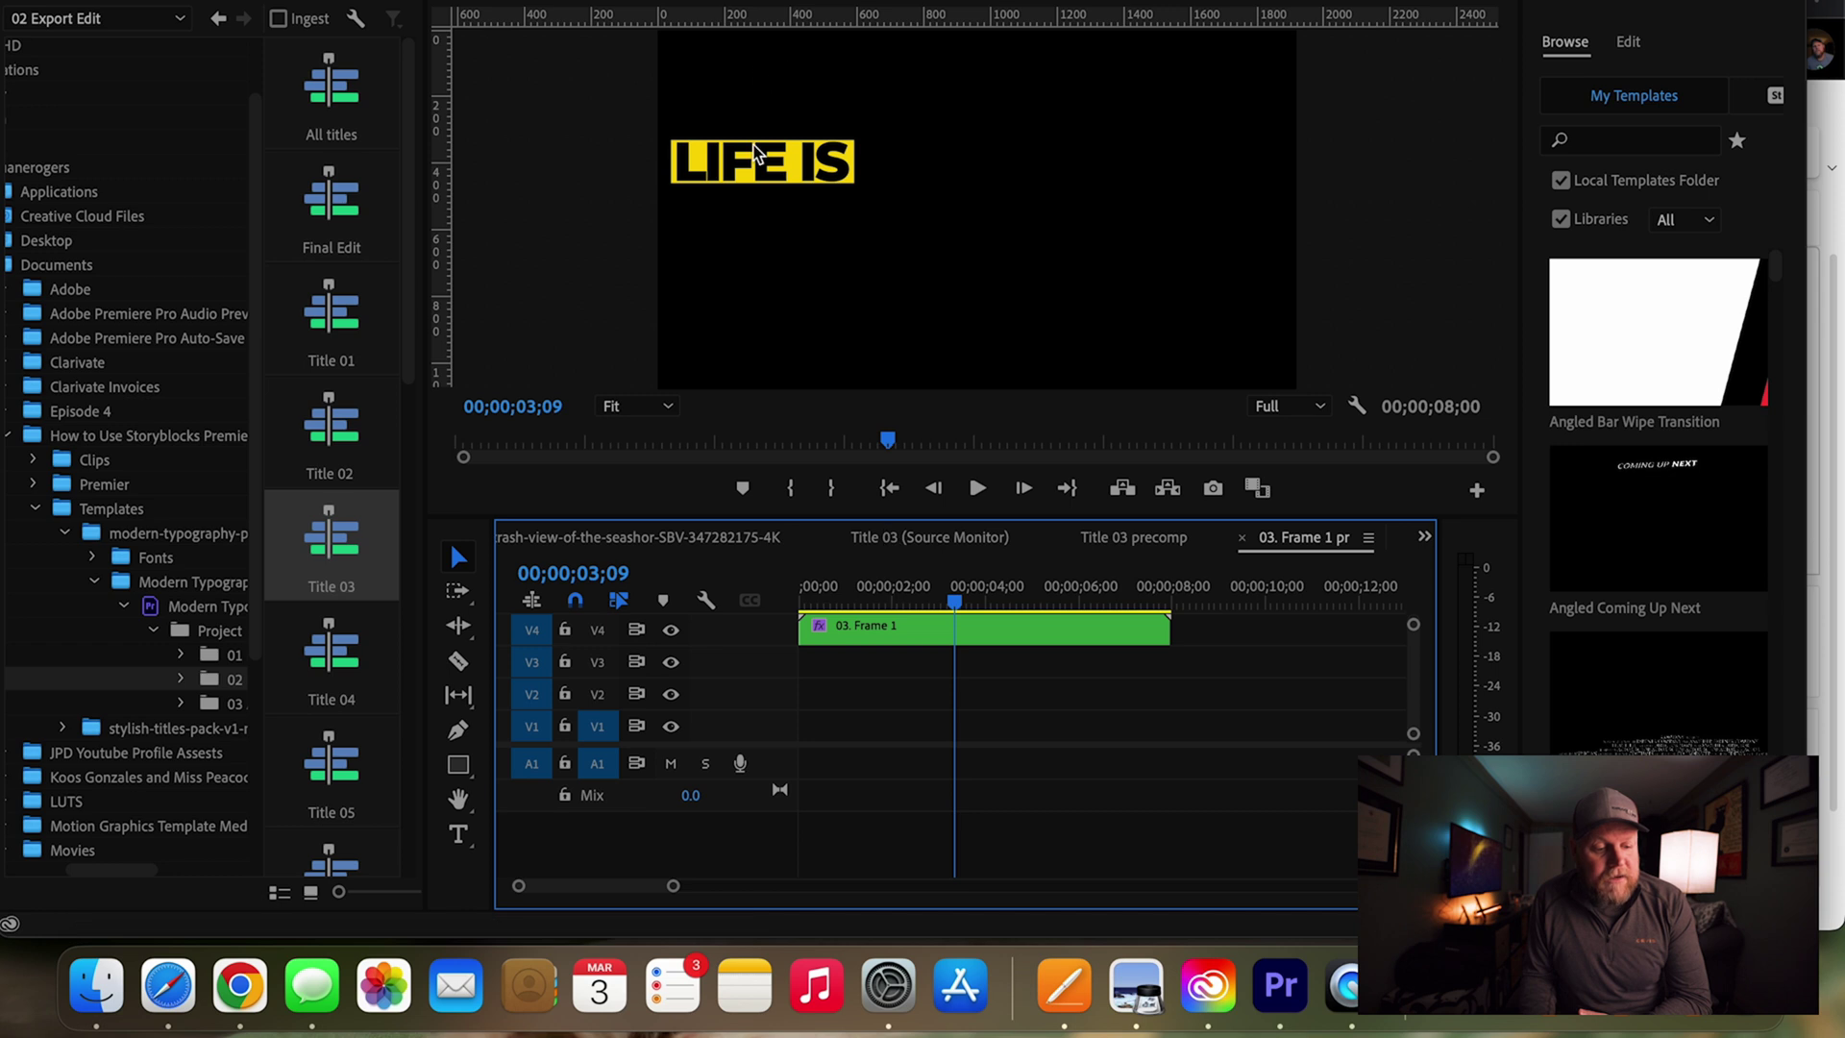
scroll(984, 680, up, 2)
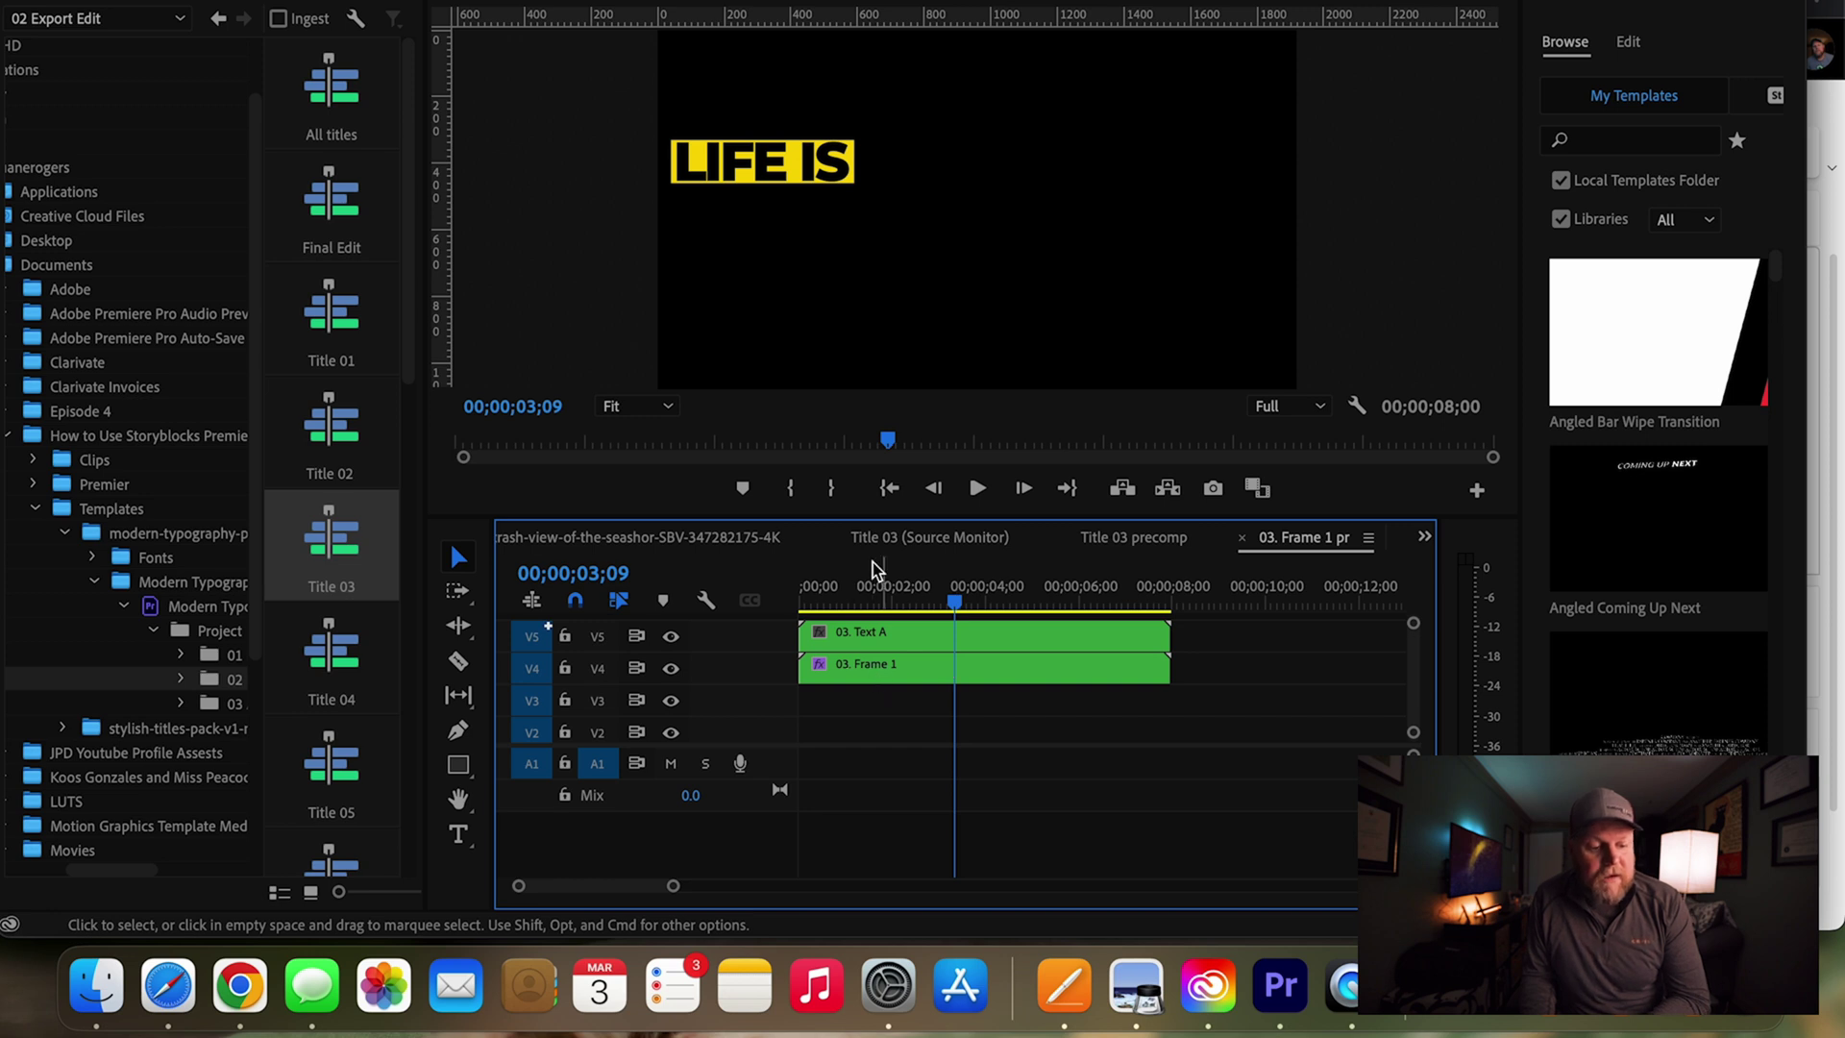
click(888, 642)
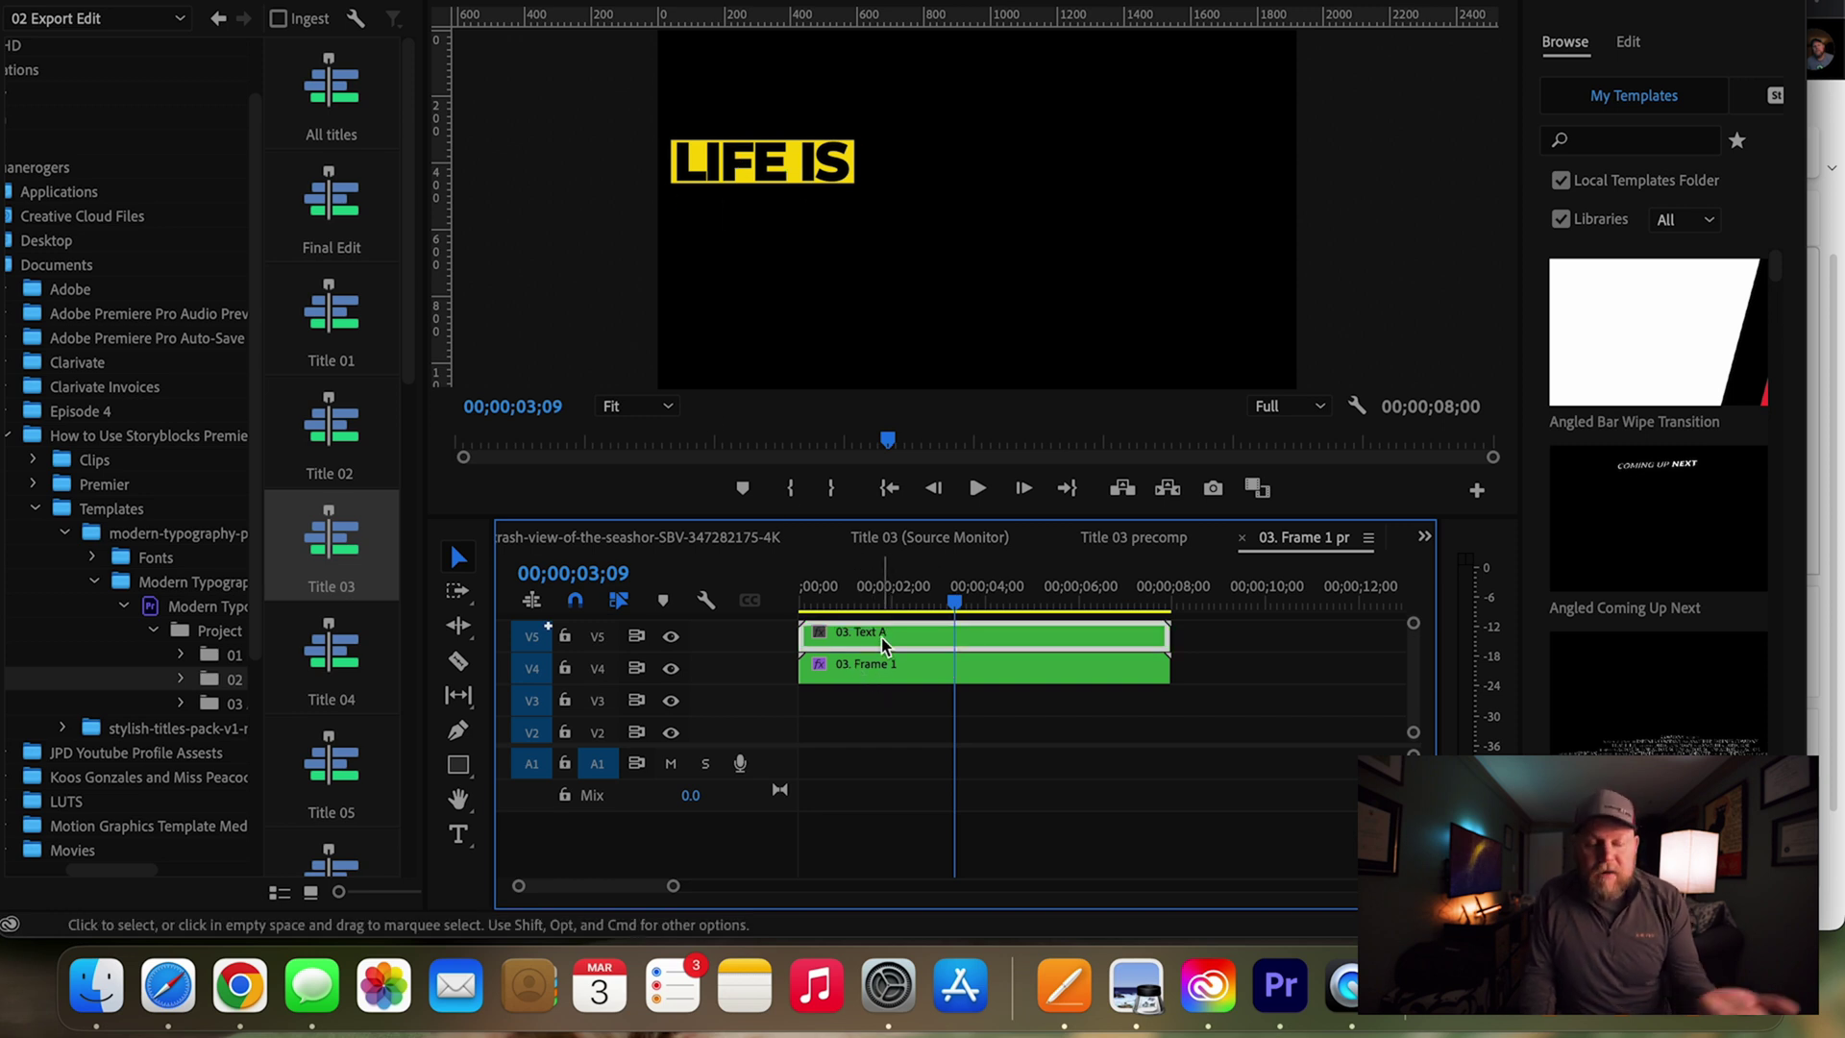
double_click(888, 642)
double_click(775, 170)
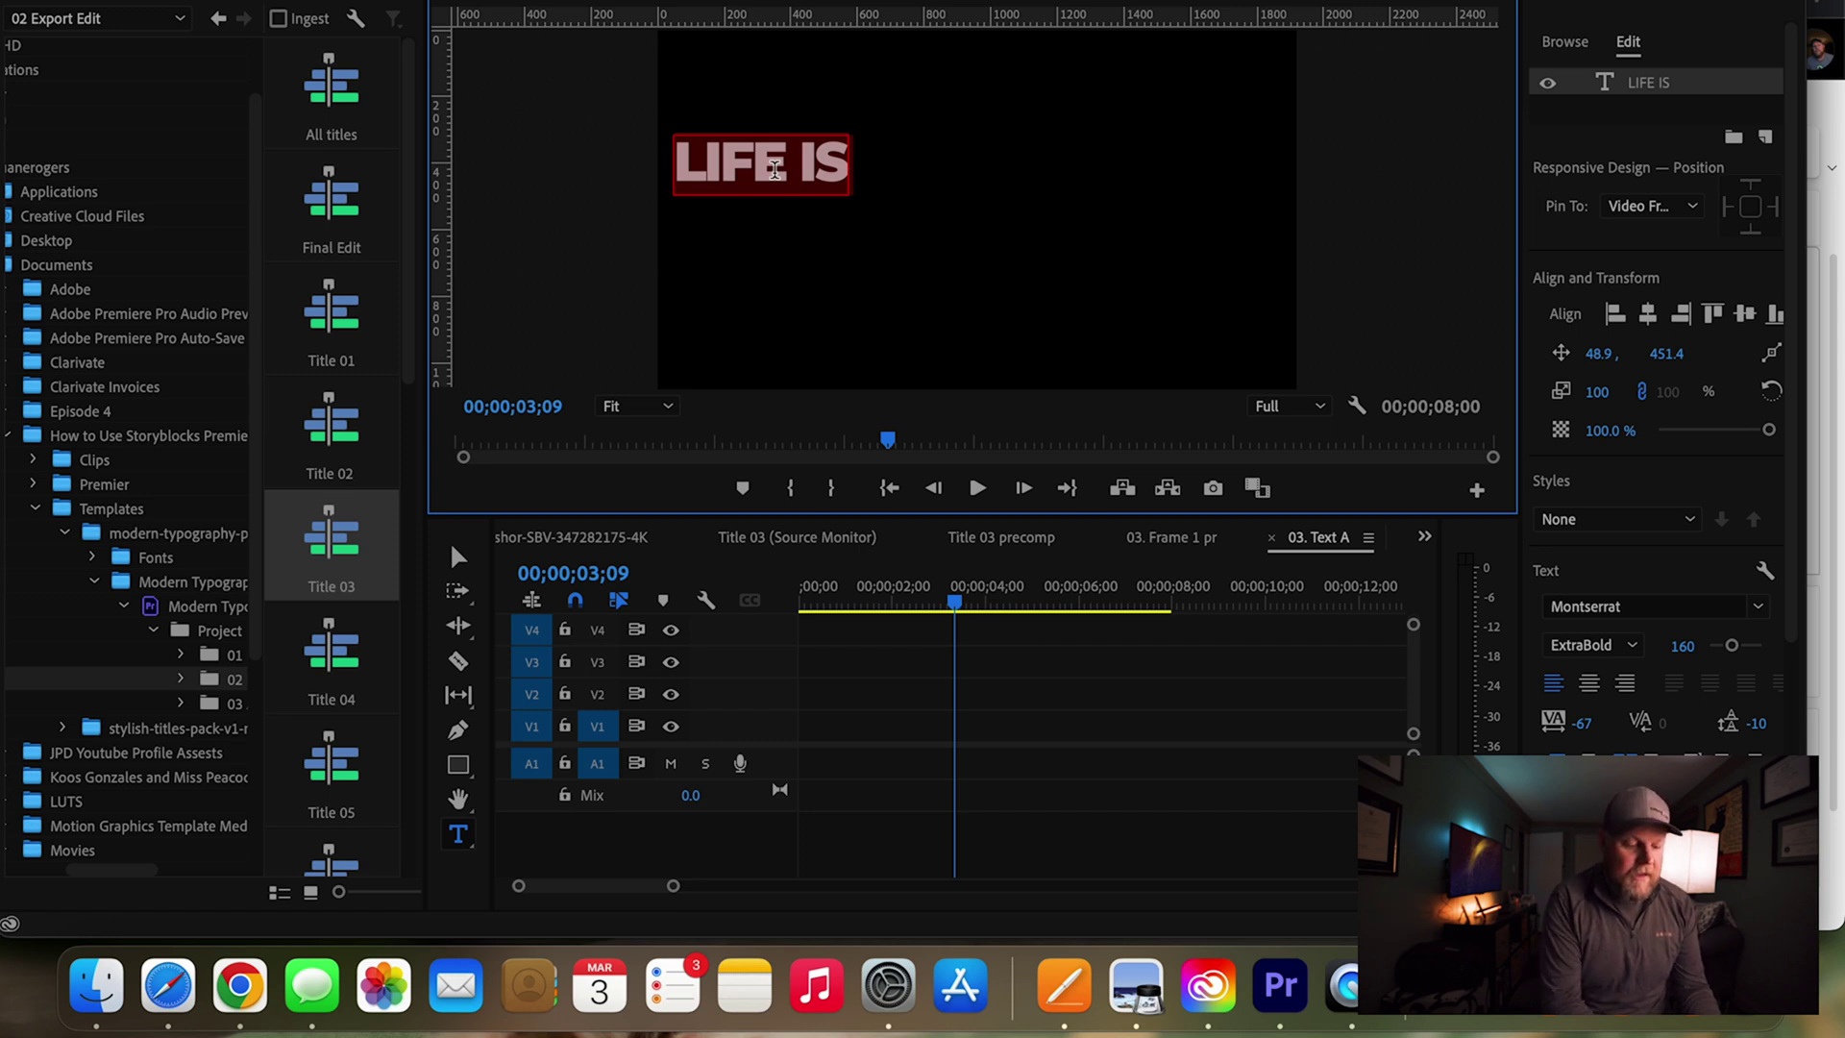
text(%)
key(BackSpace)
text(5)
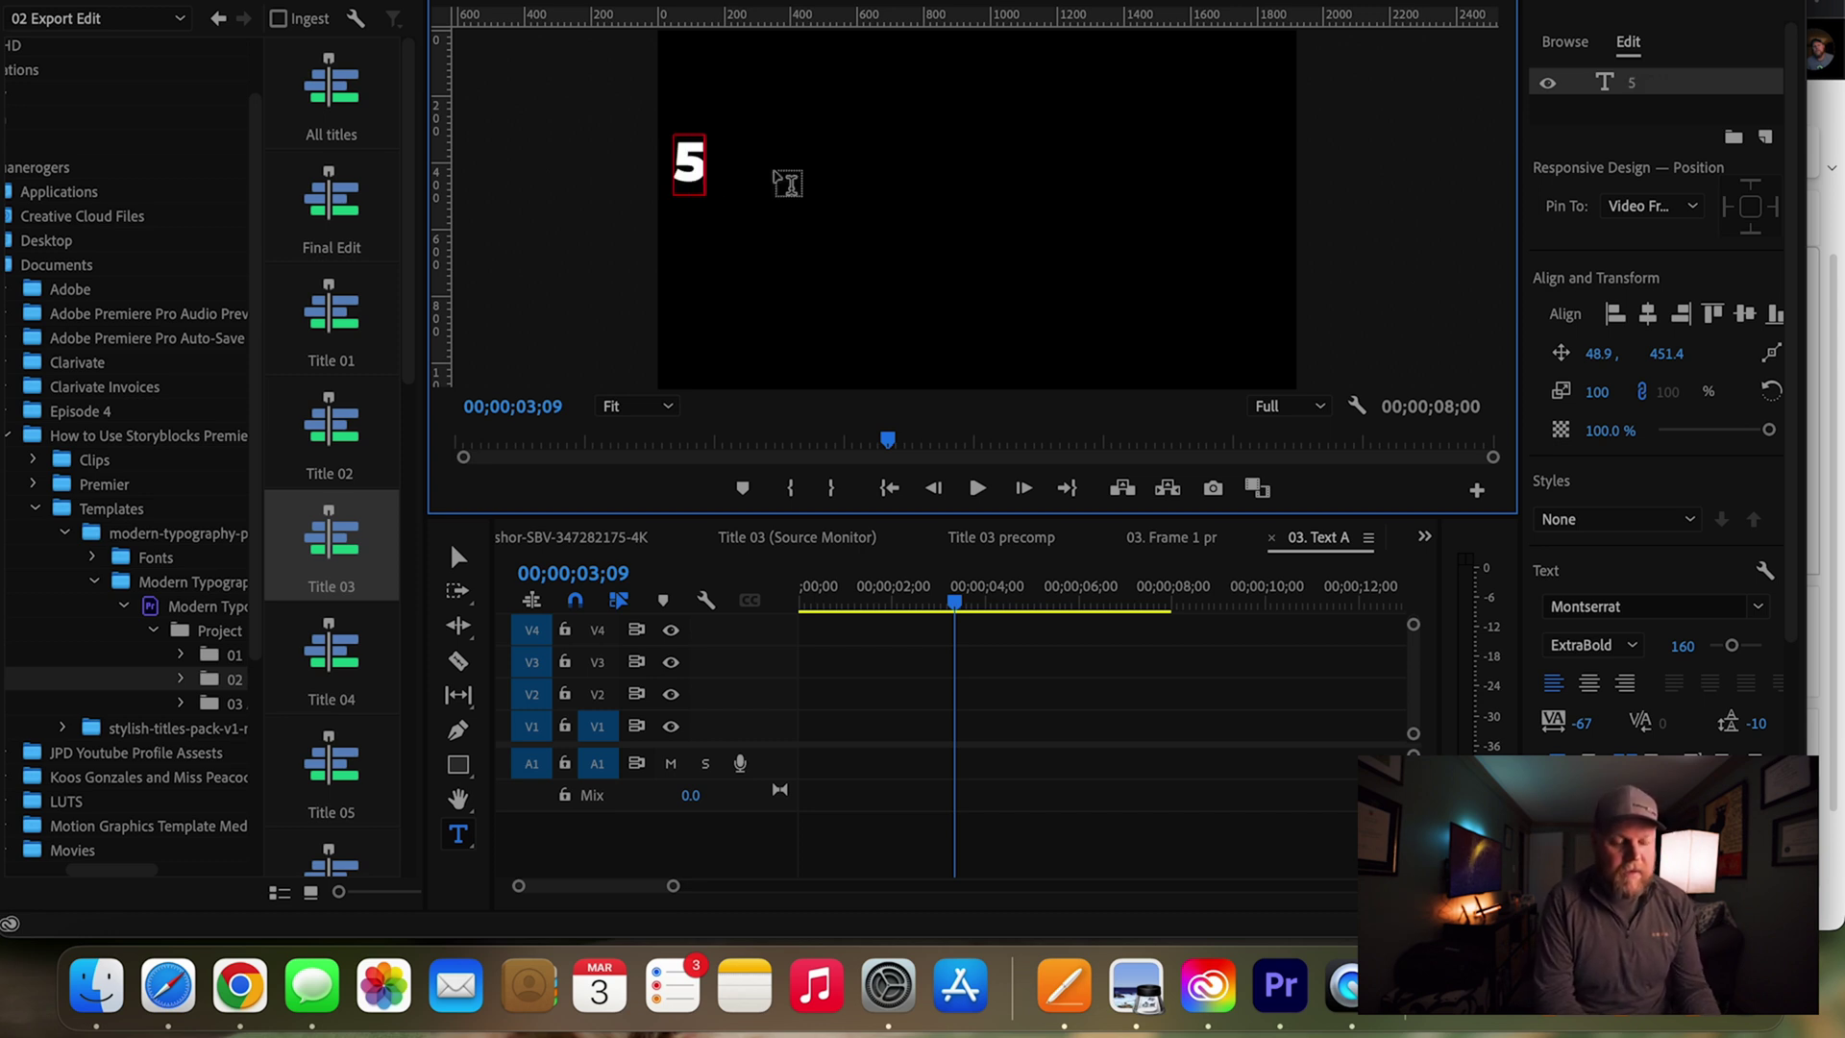
text( EPIC)
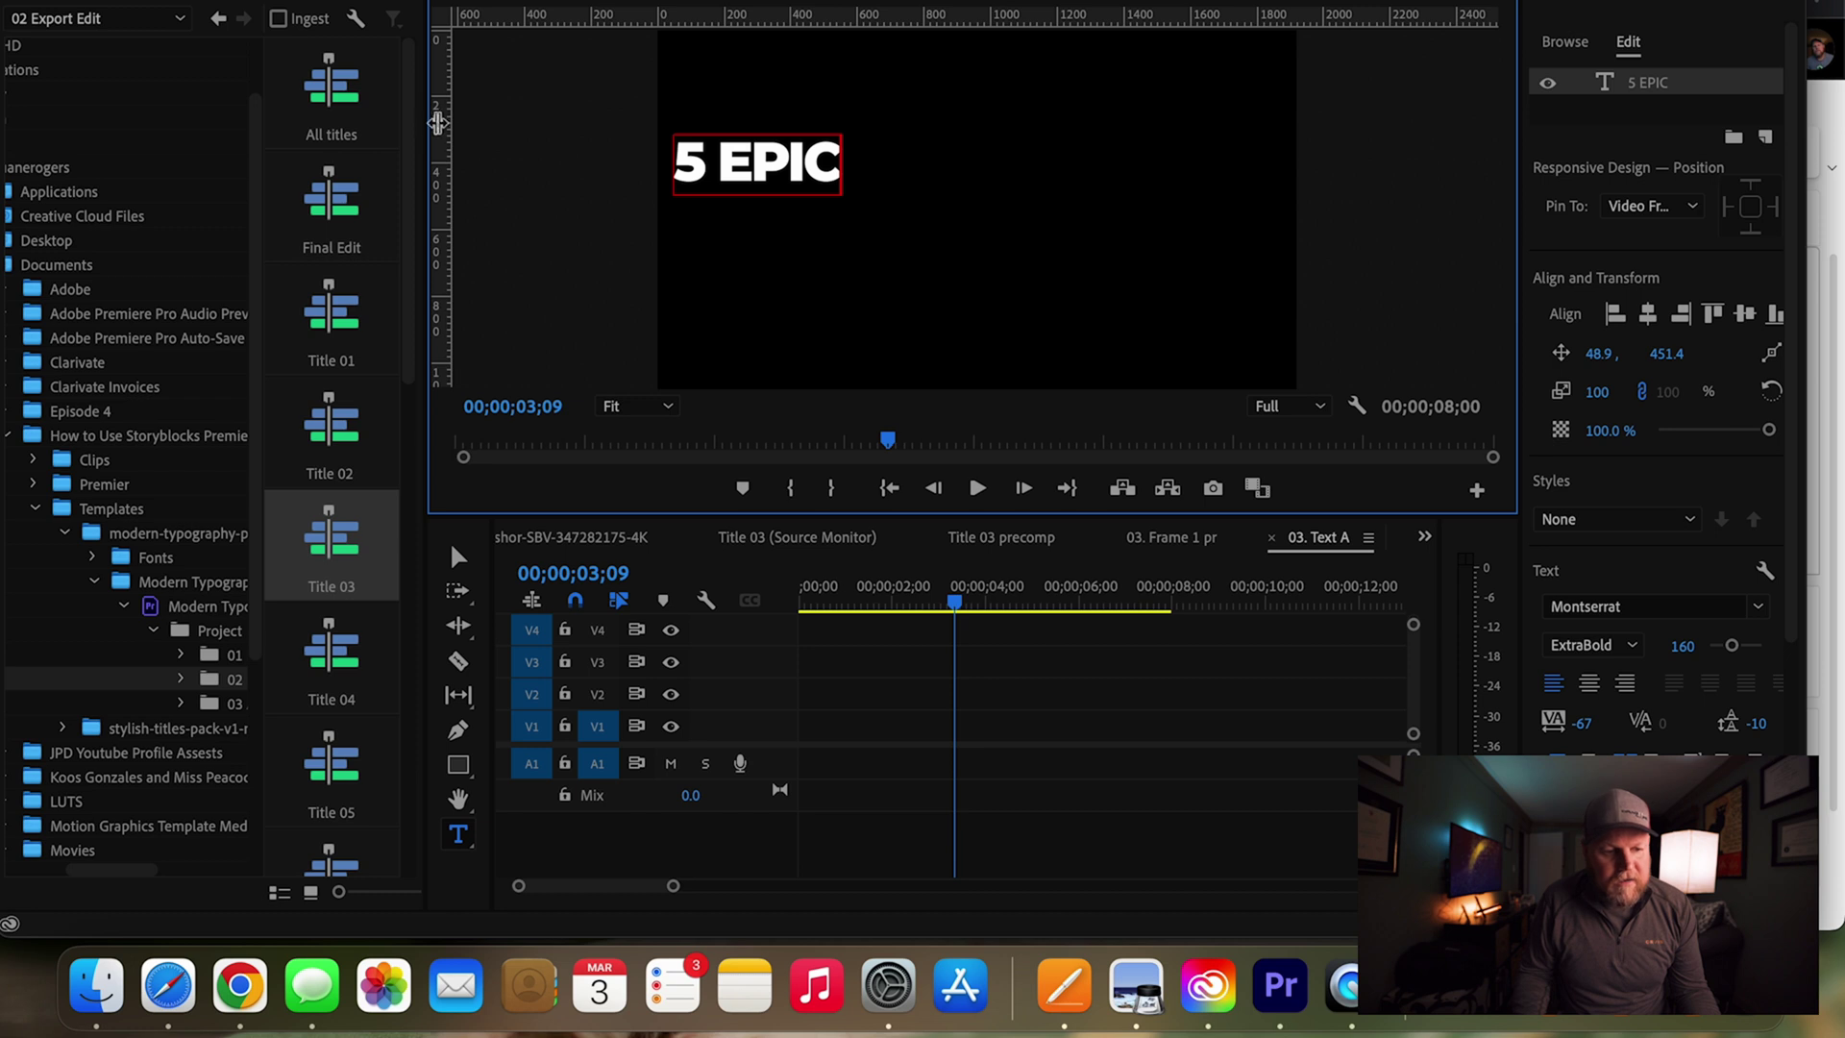
drag(438, 123, 848, 156)
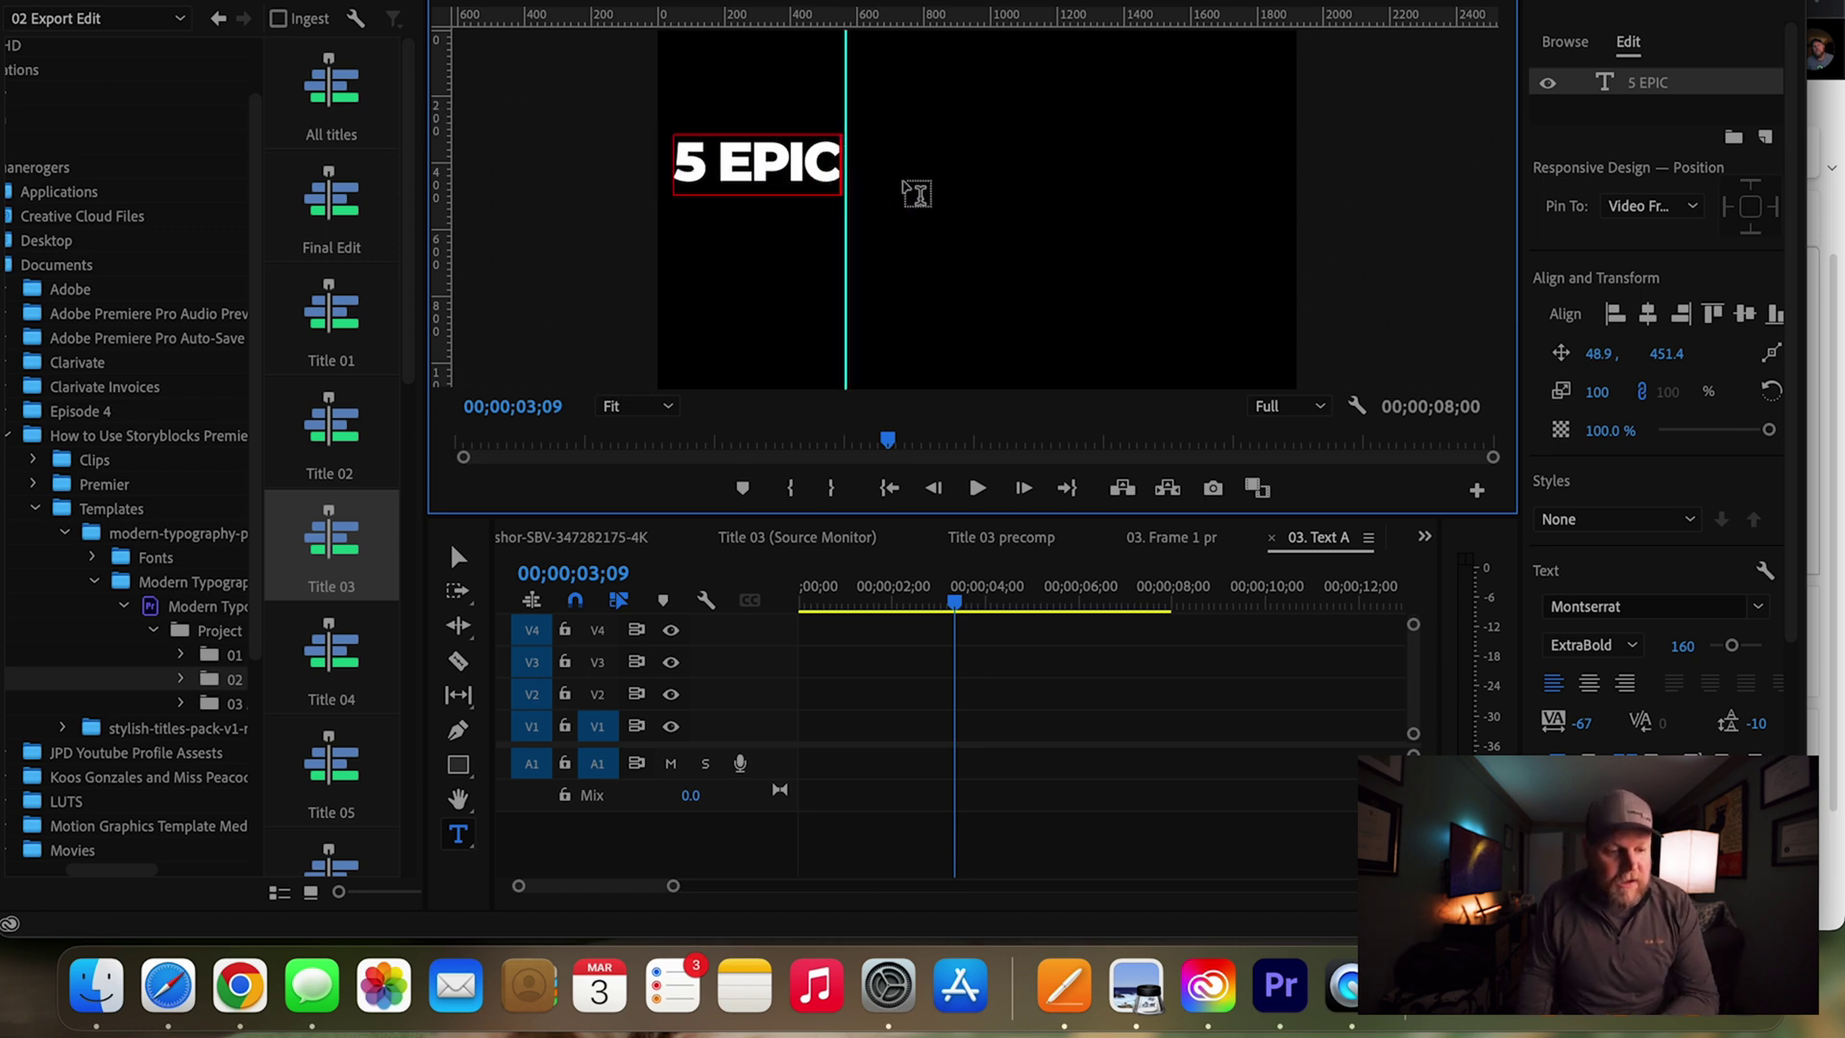
click(1174, 541)
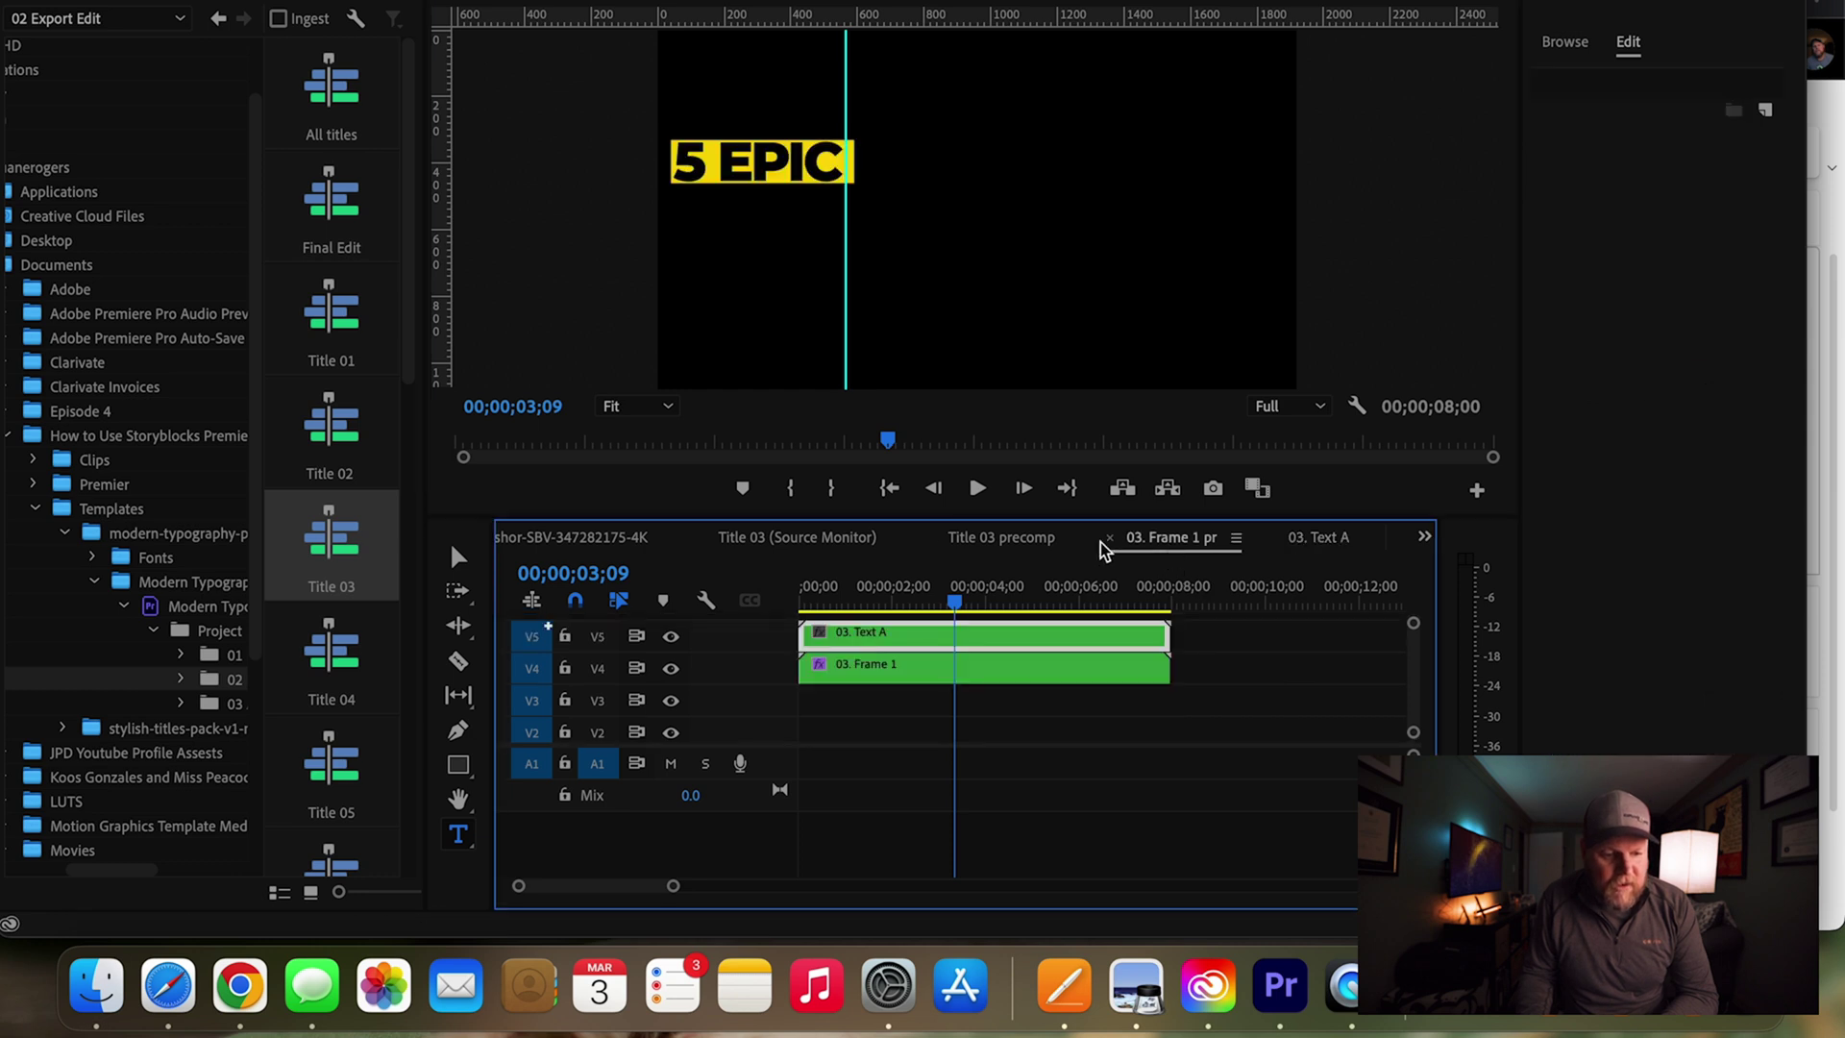
In the 03. Frame 1 sequence, shorten the yellow bar to end at the guide
double_click(973, 661)
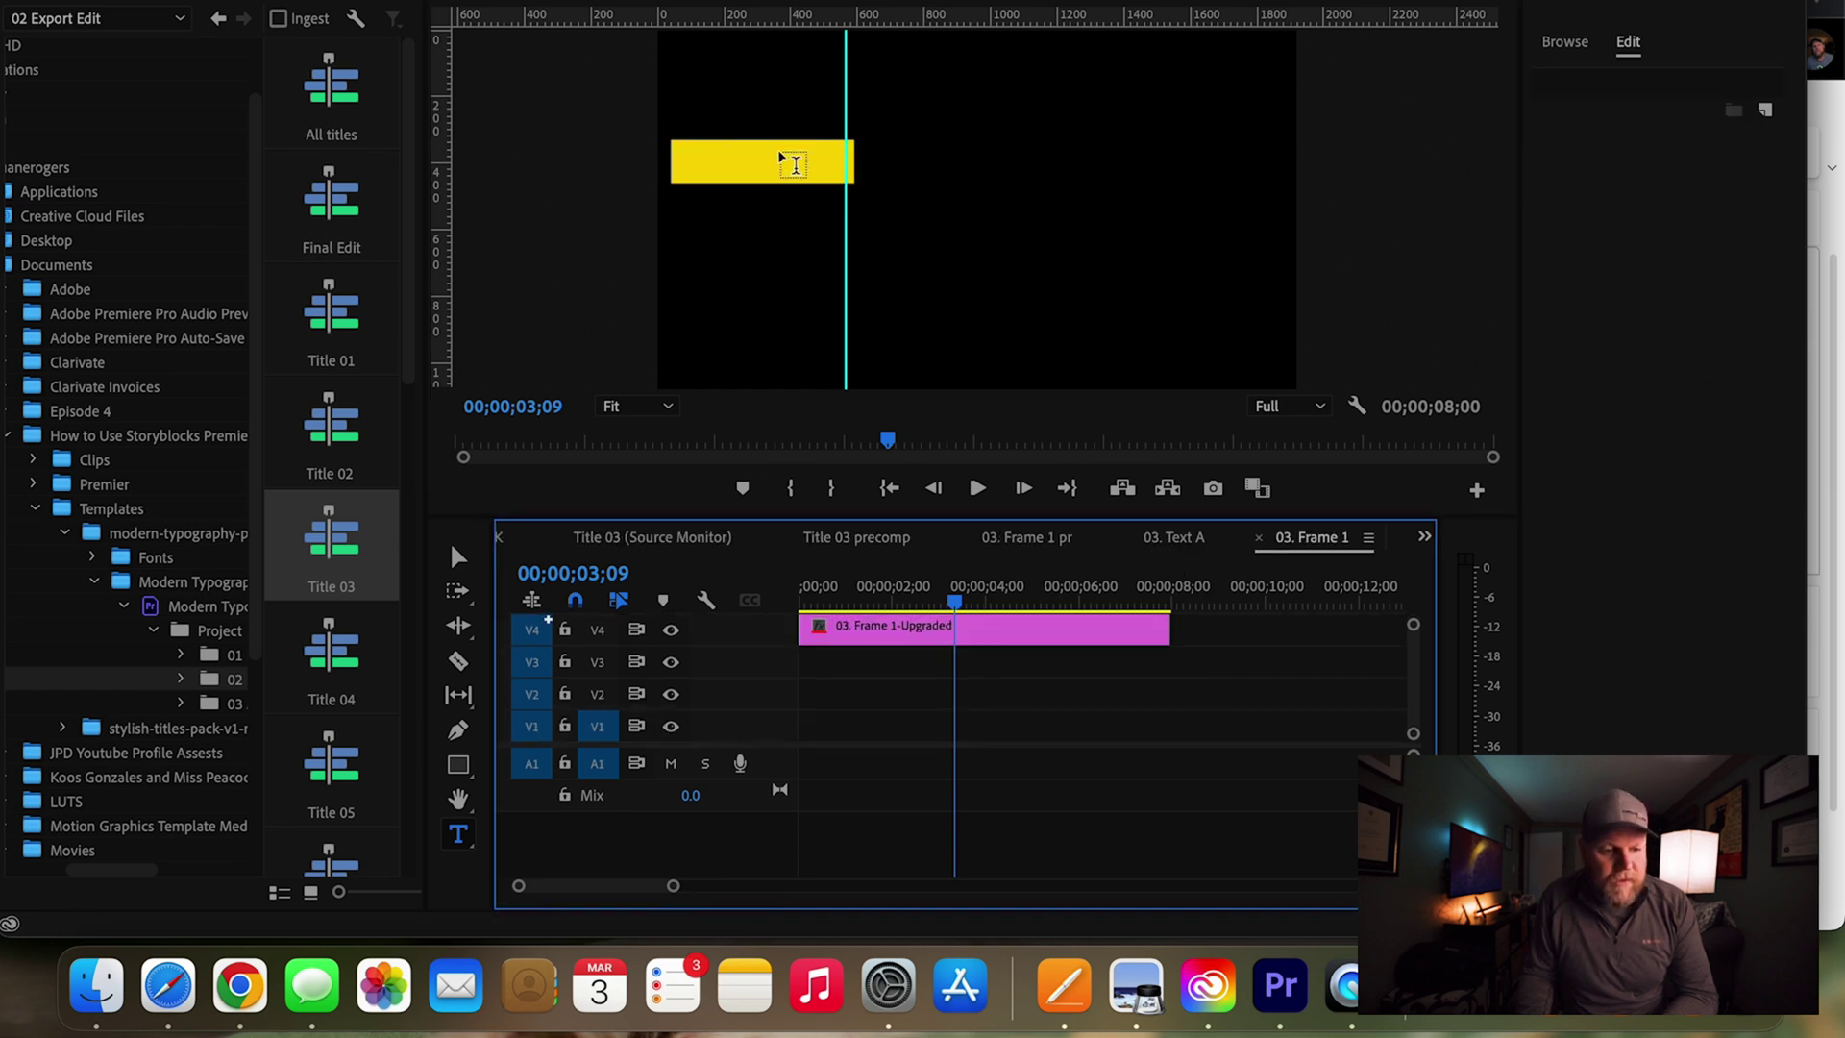
click(458, 556)
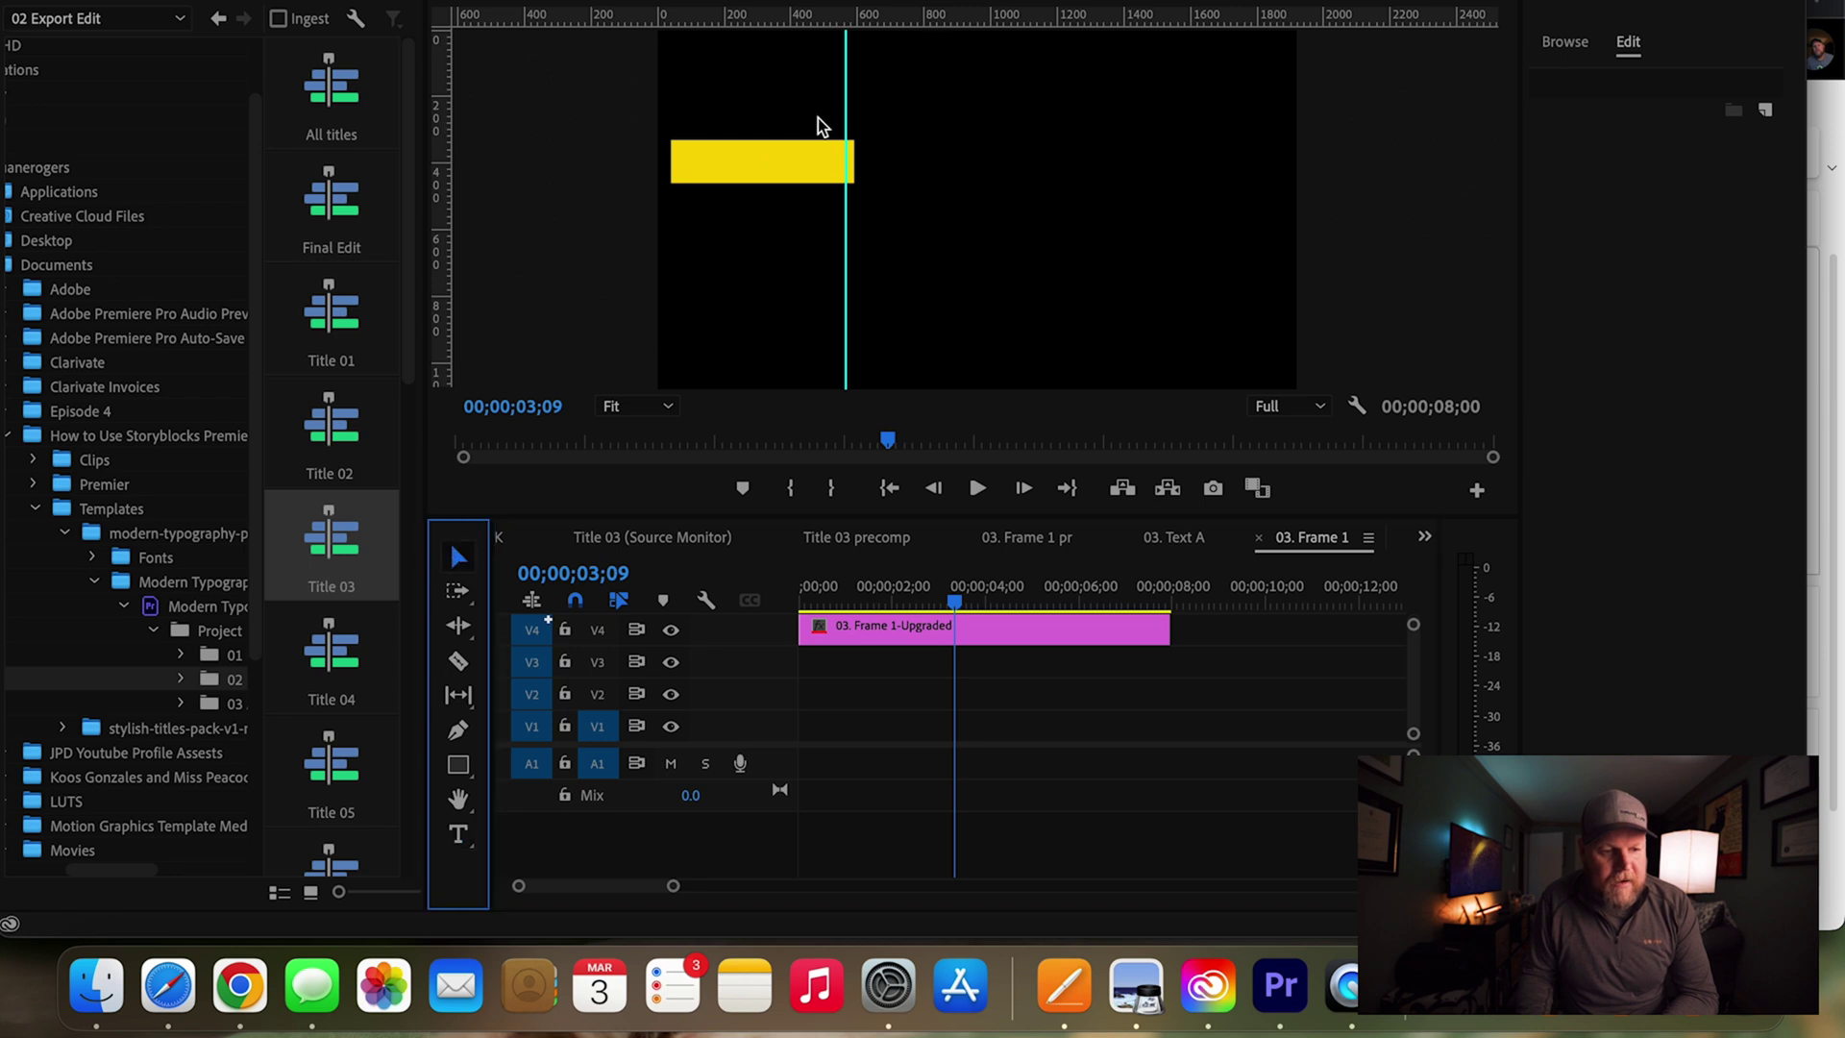
click(803, 160)
drag(854, 163, 851, 163)
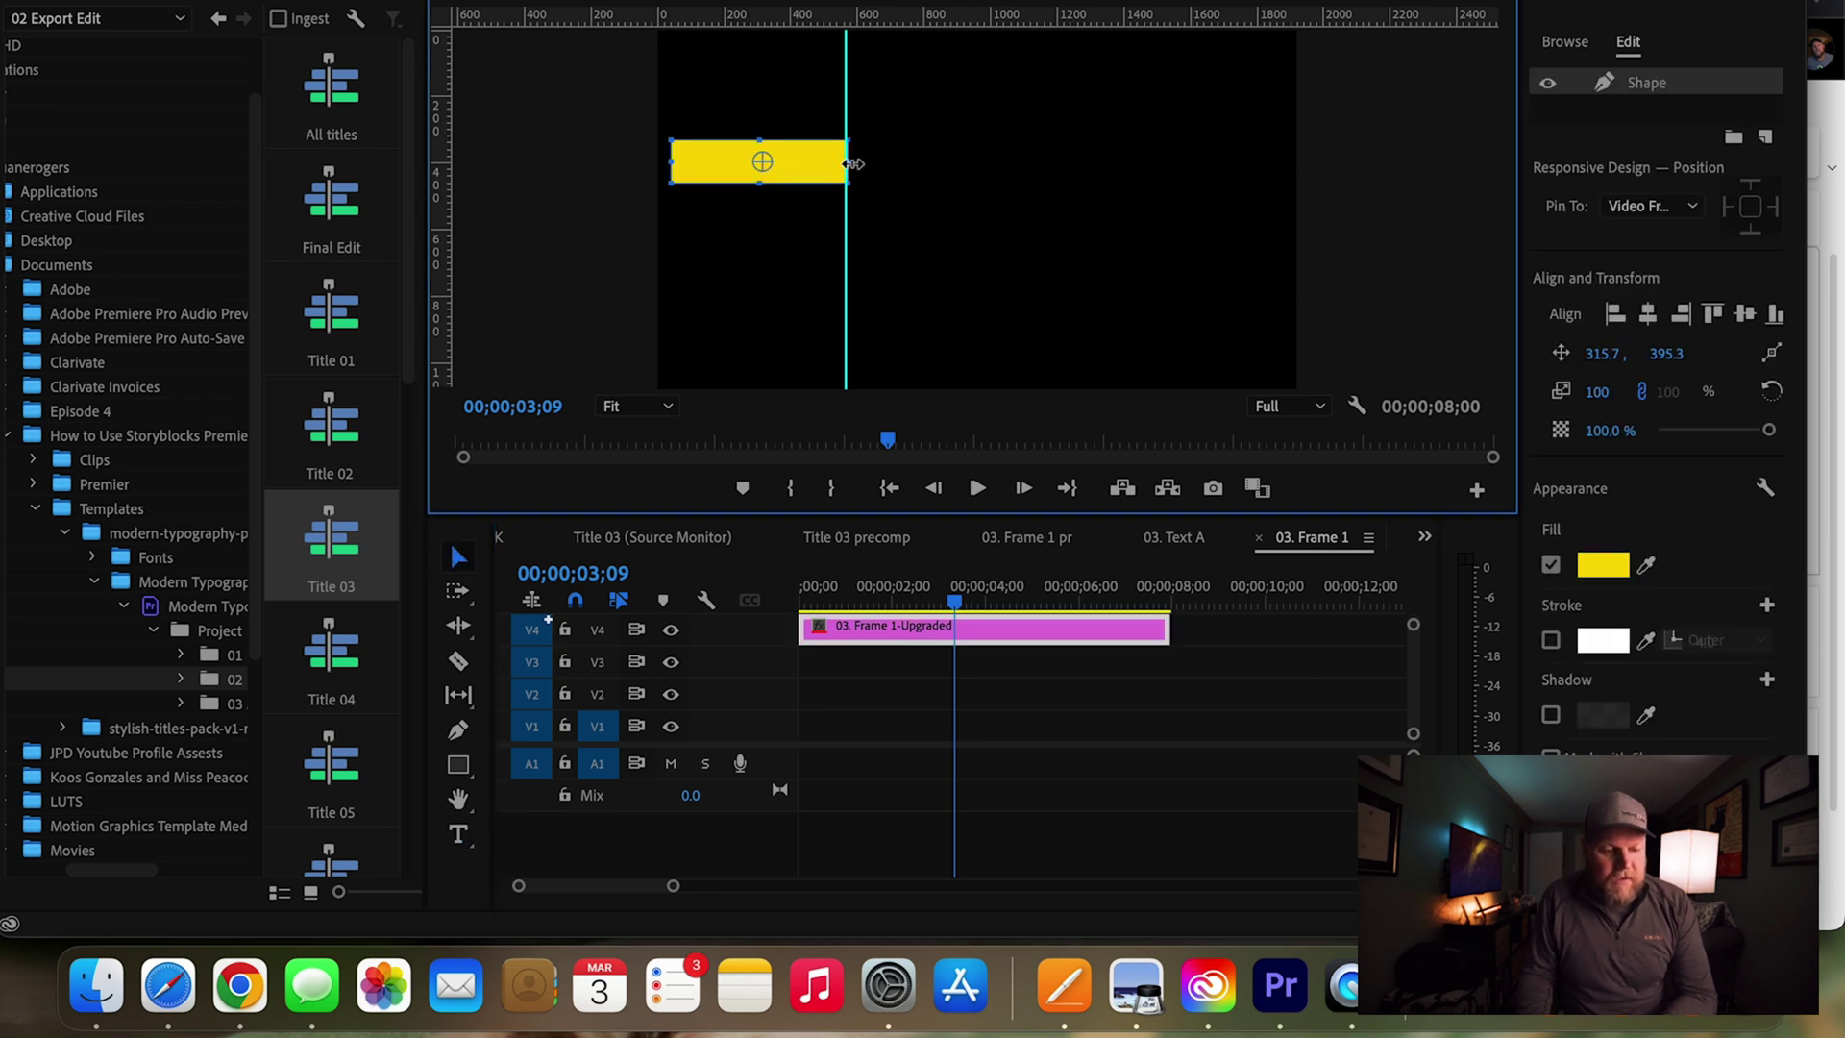
Close the Text A, Frame 1 and Frame 1 precomp tabs to return to Title 03
click(1035, 539)
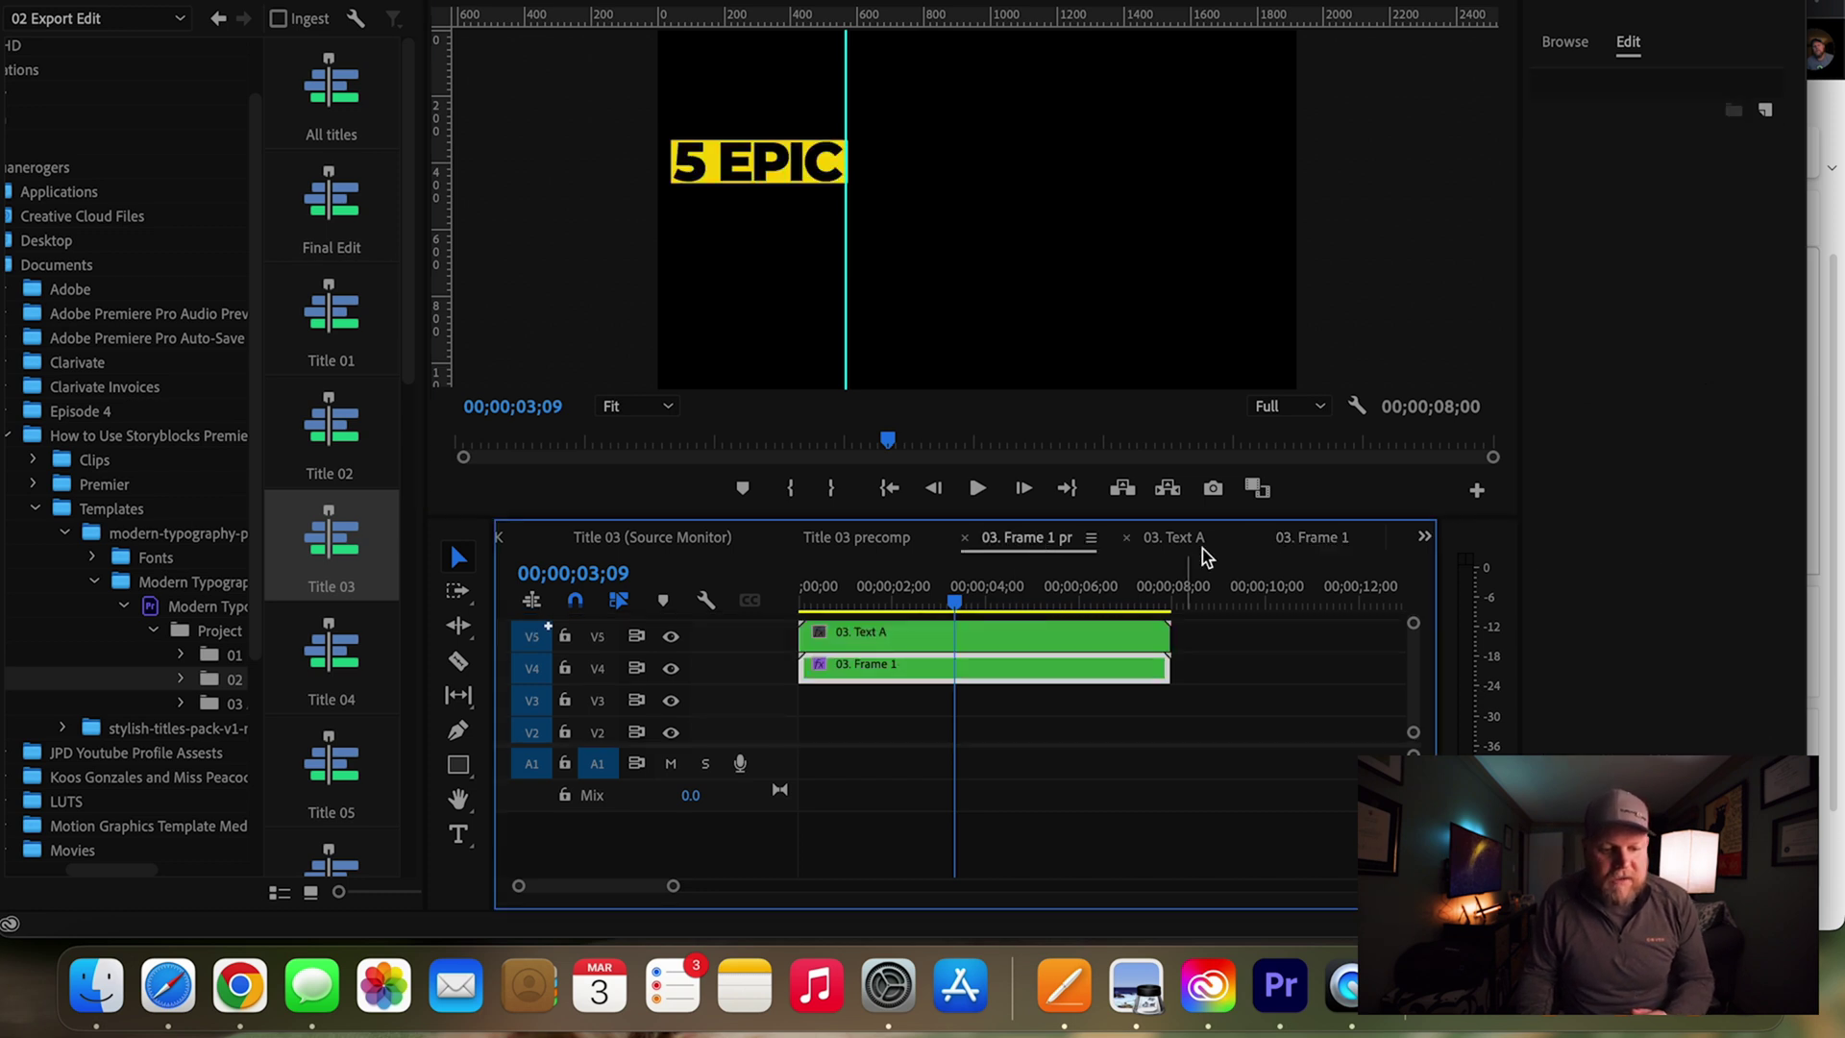
click(1126, 538)
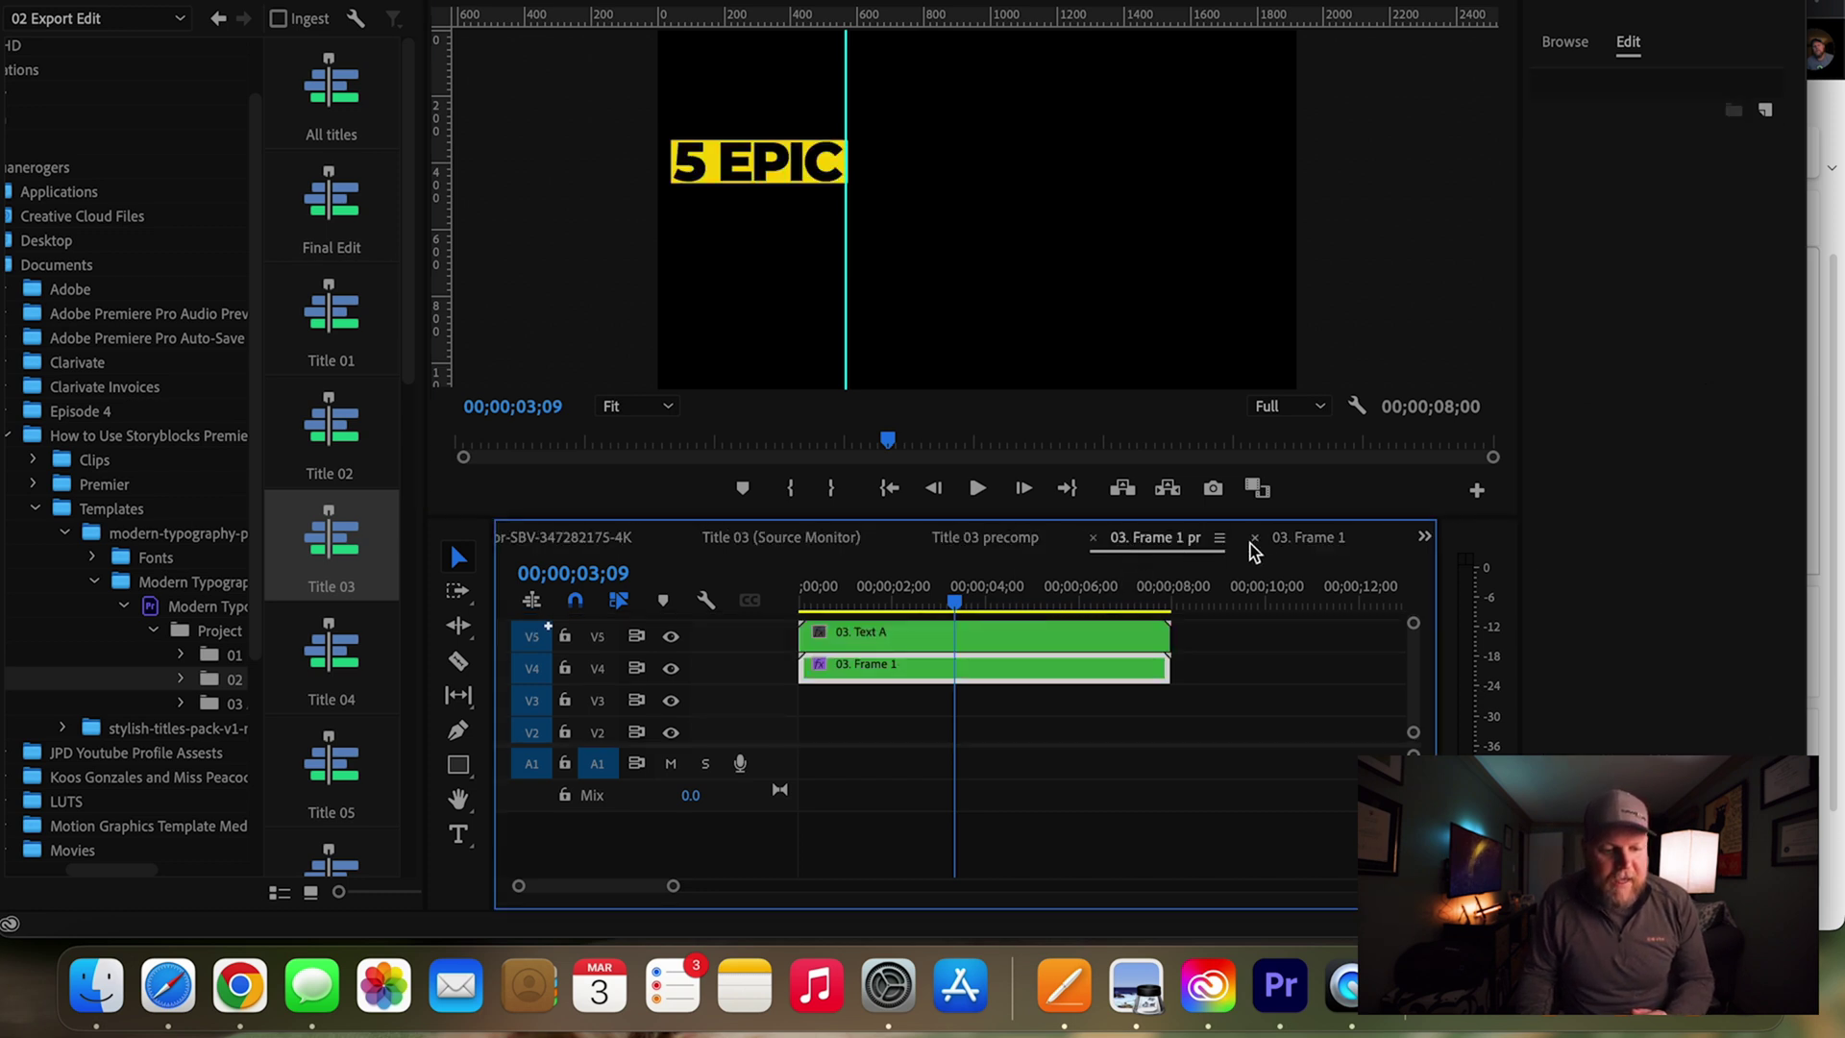
click(1253, 539)
click(1238, 538)
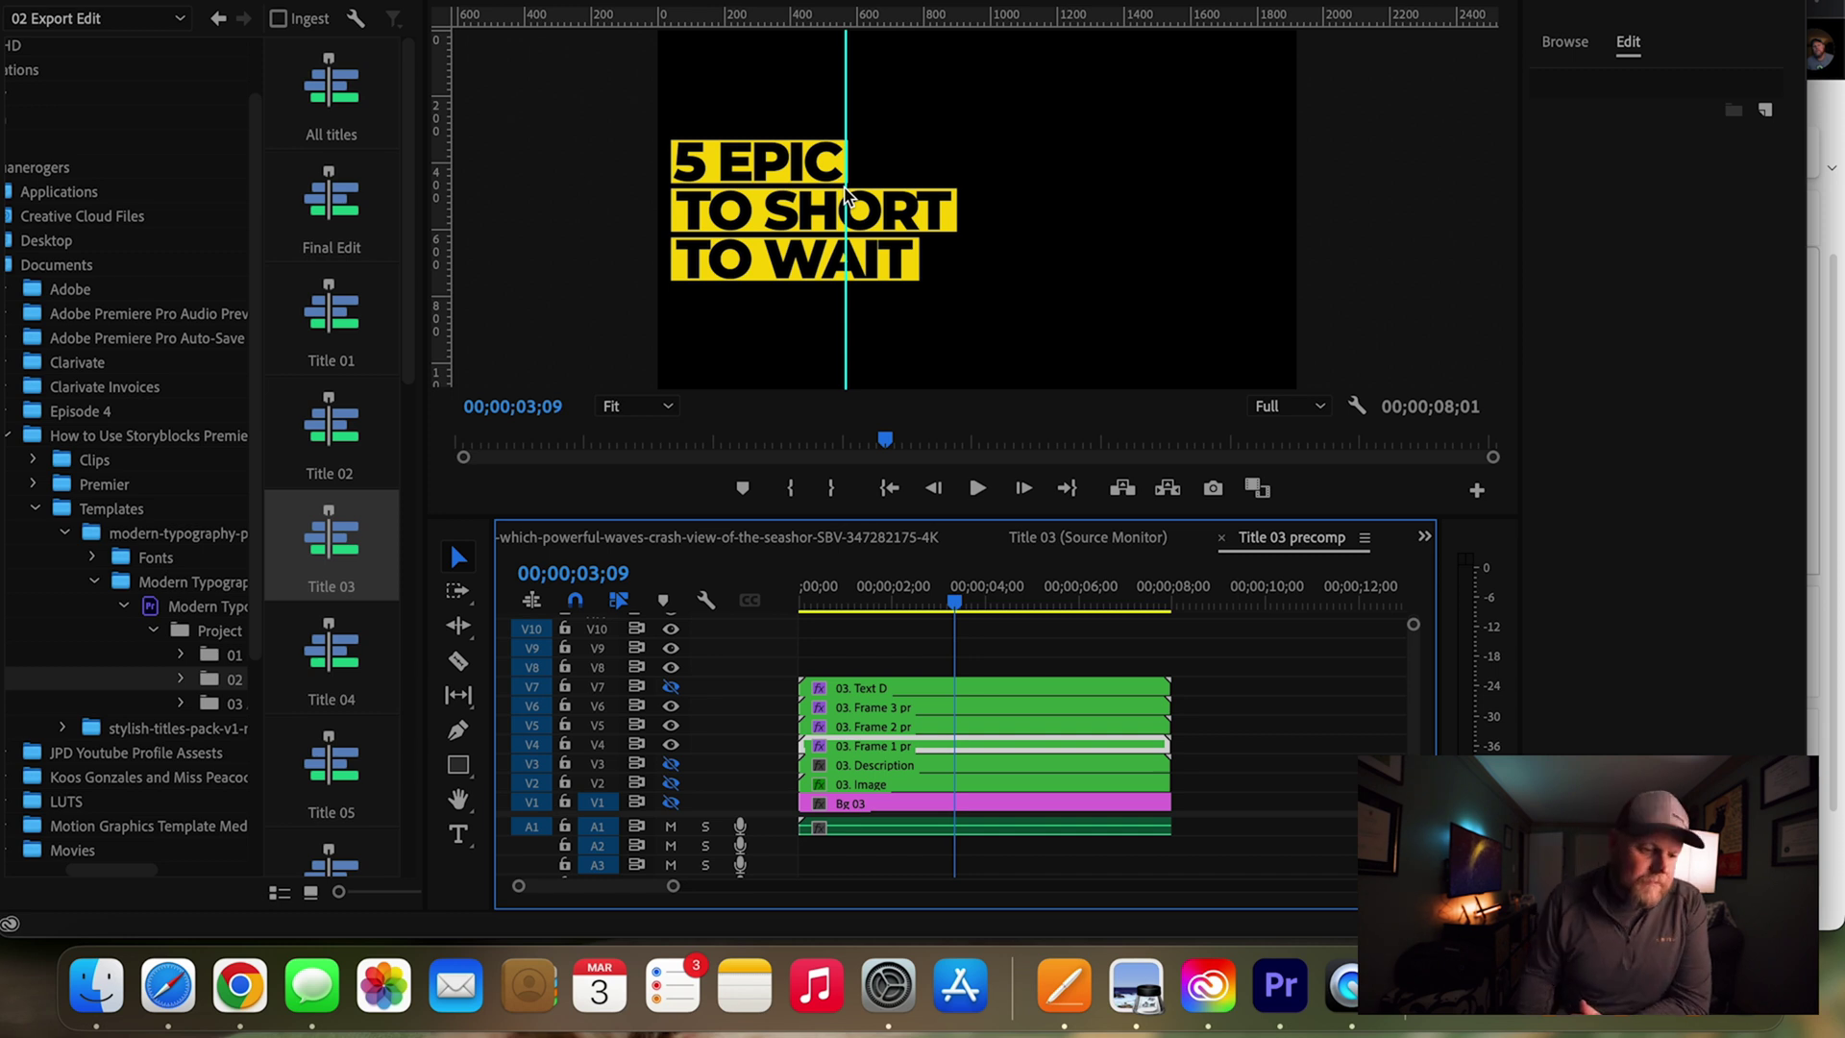
Retype the second title line in 03. Frame 2 as 'DRONE MOVEMENTS'
double_click(846, 192)
double_click(906, 660)
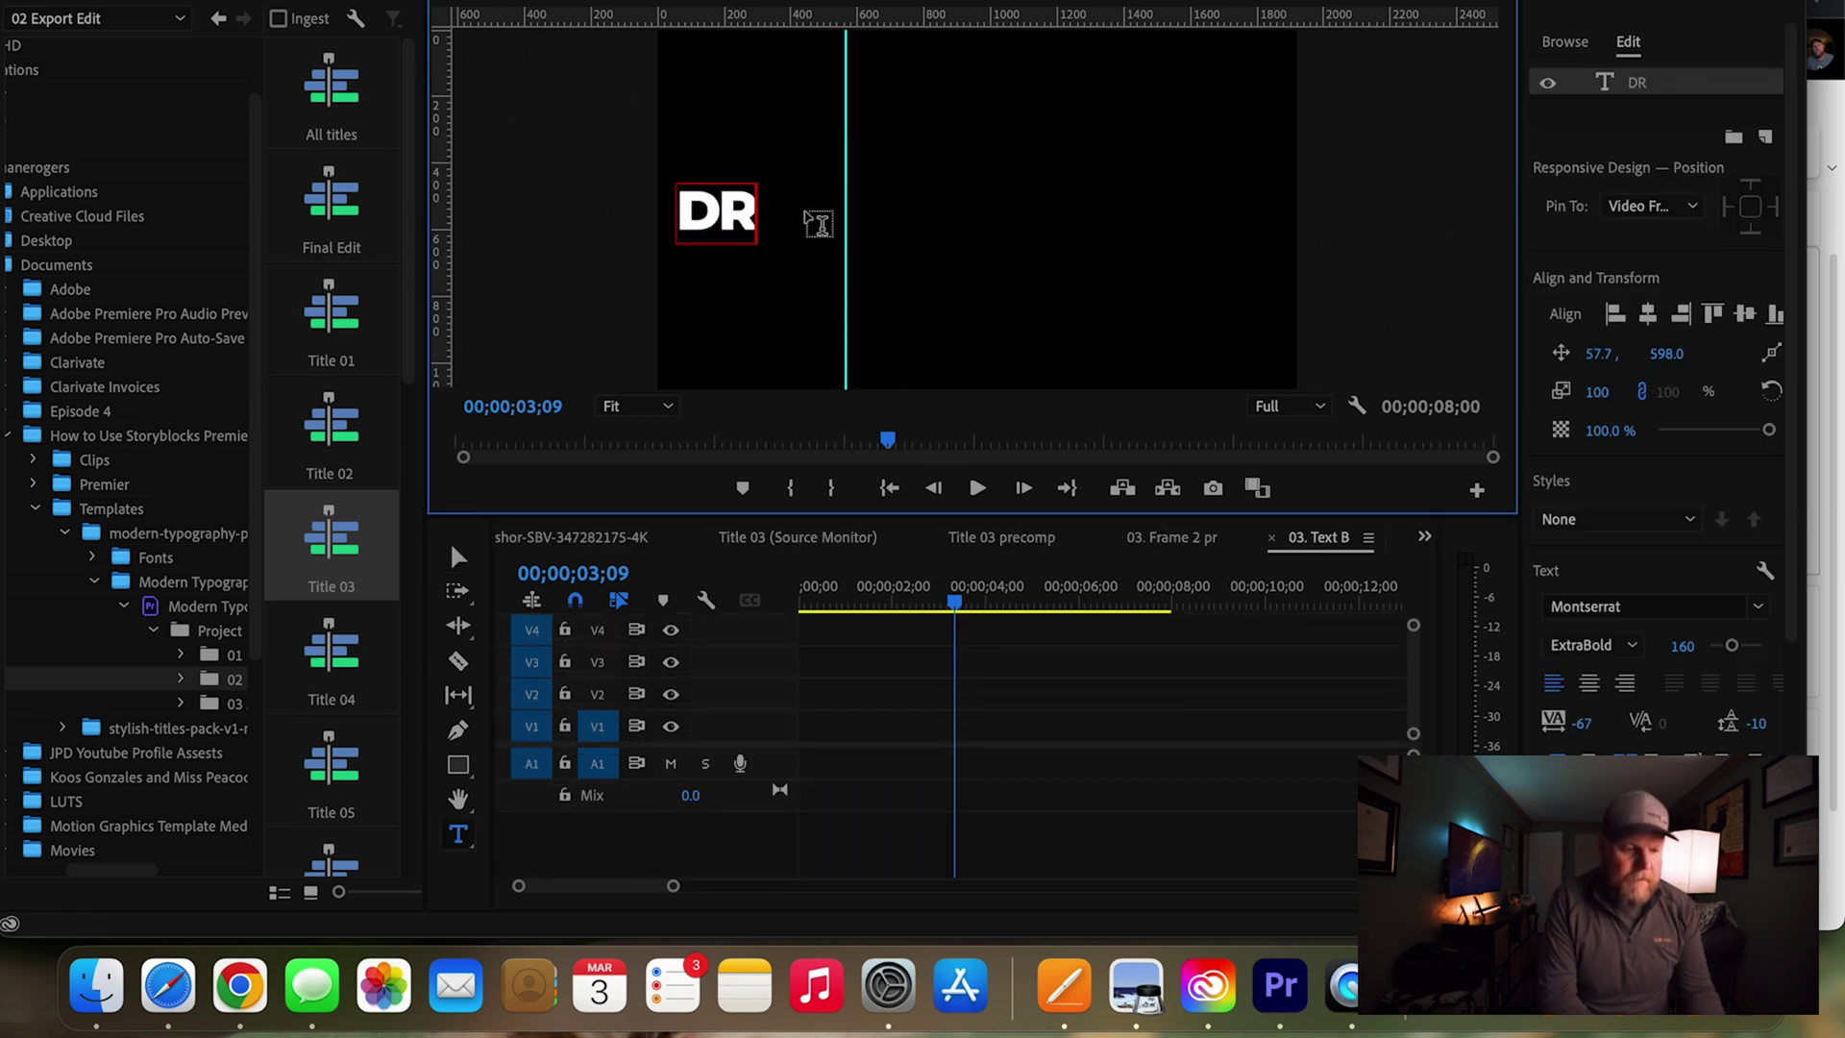
text(ONE MOVEMENTS)
key(Escape)
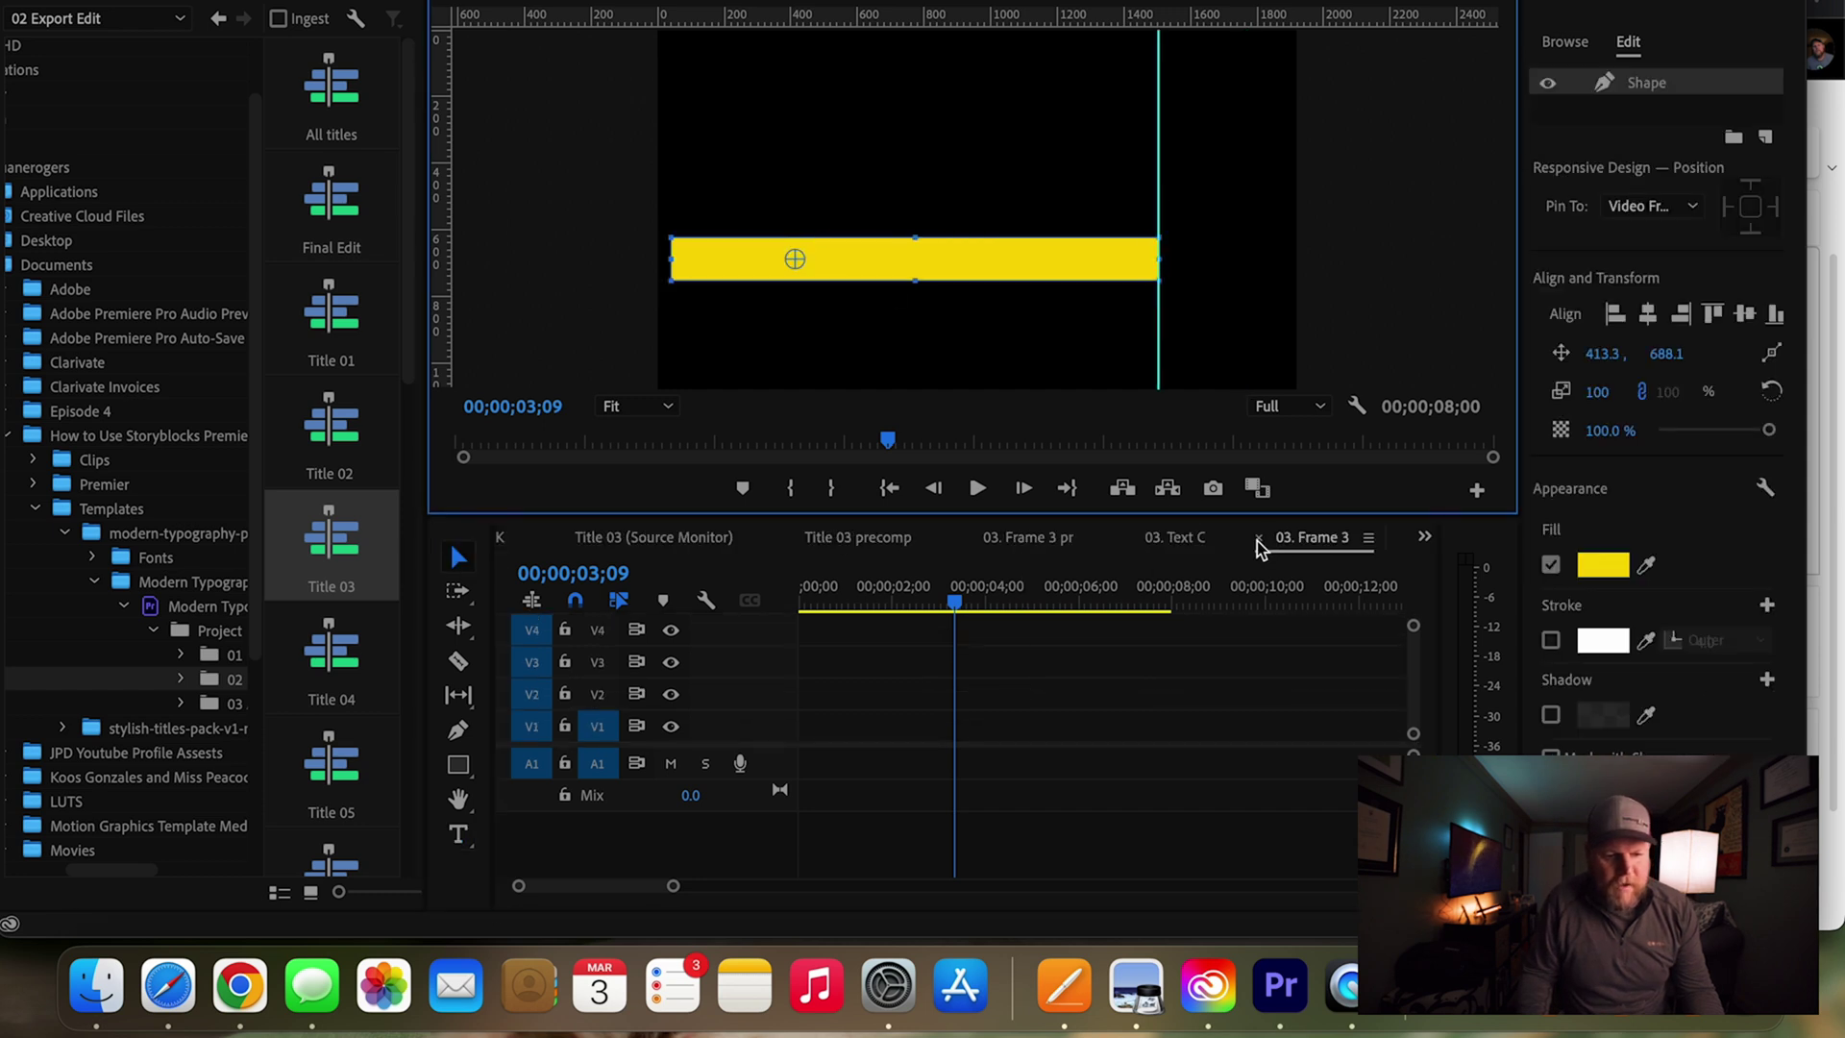
Close the nested sequences, drag the guide off the title, and return to the main sequence
click(1259, 538)
click(1202, 539)
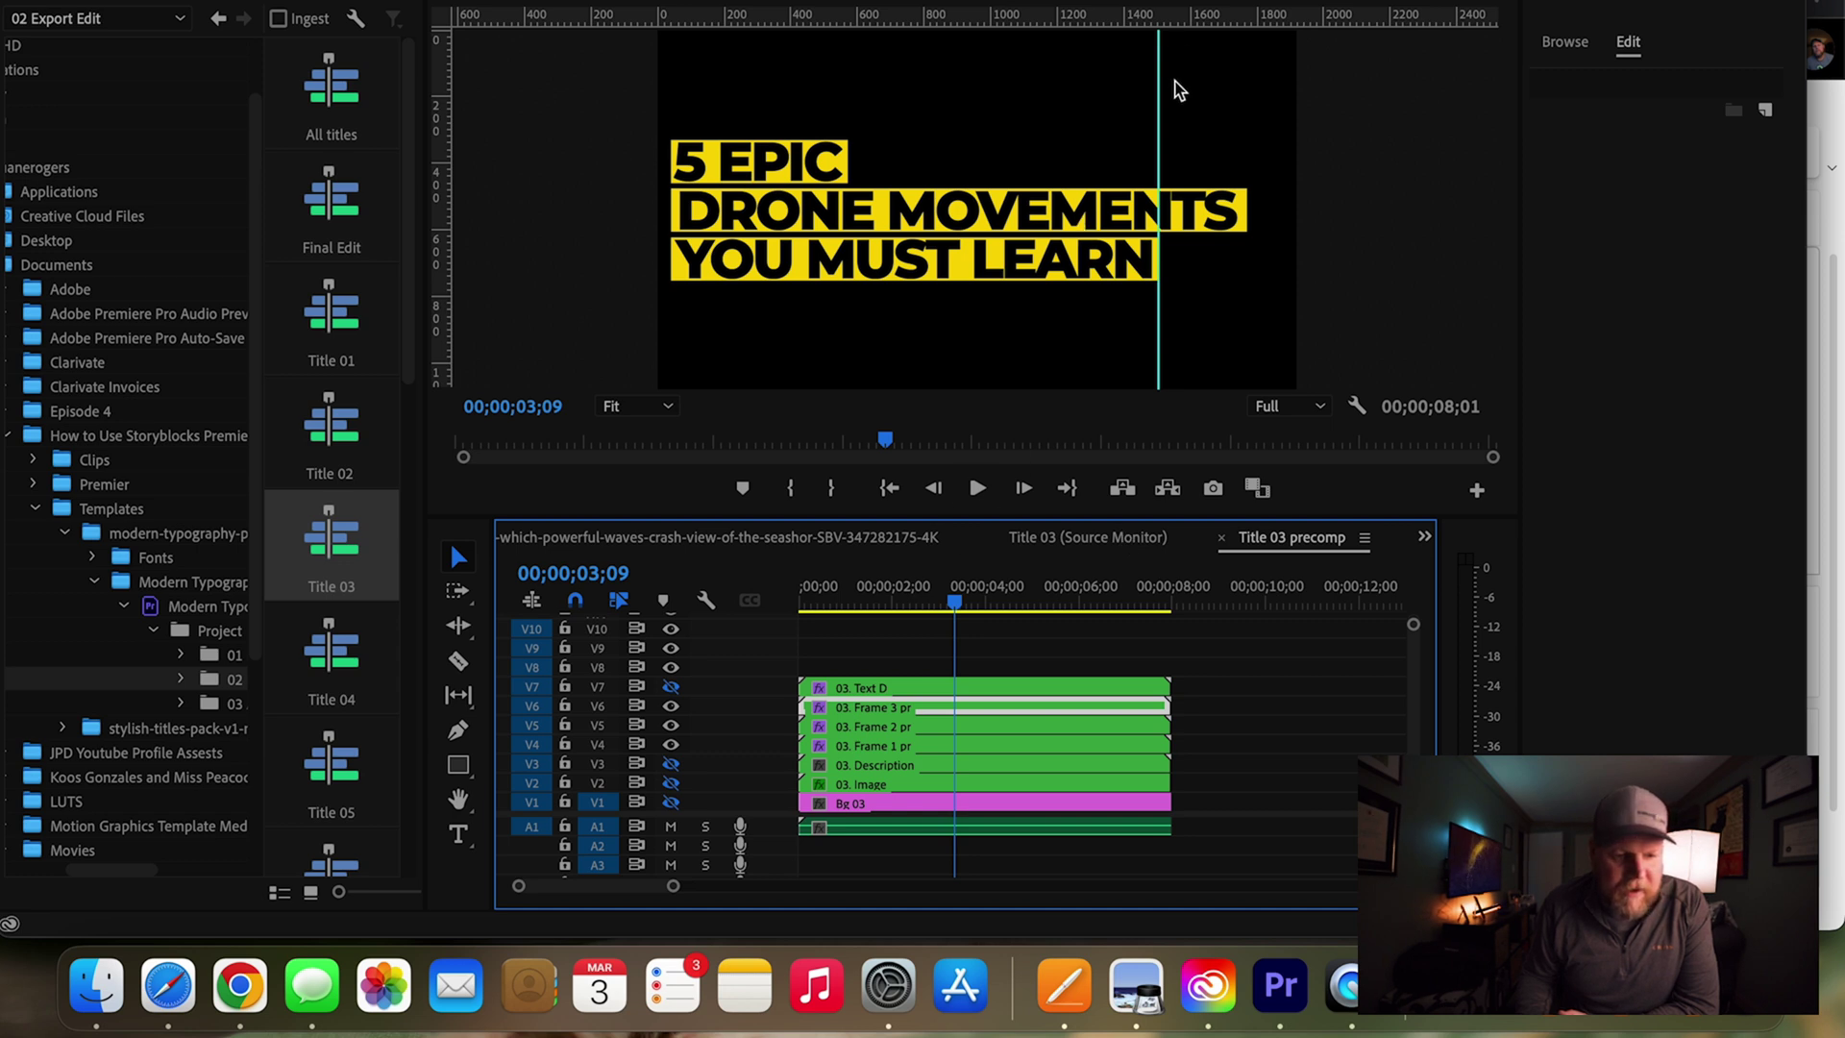
drag(1158, 144, 442, 146)
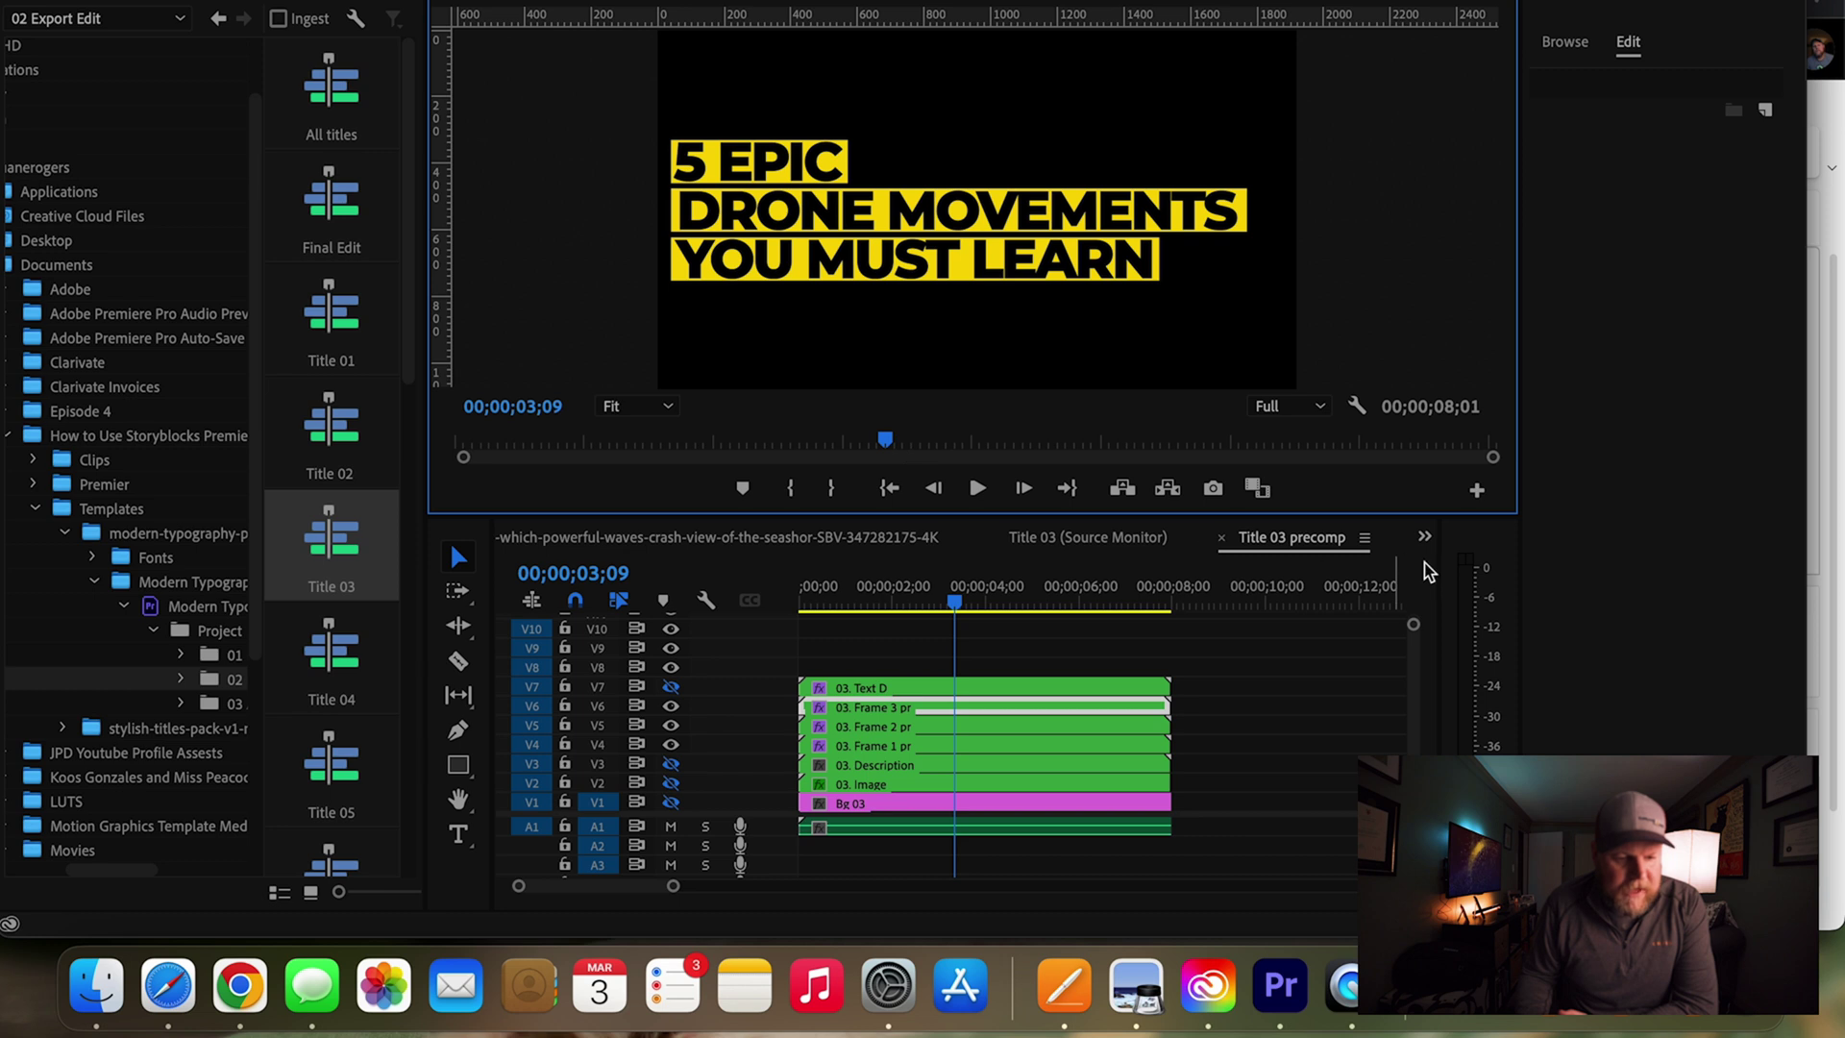
click(1221, 537)
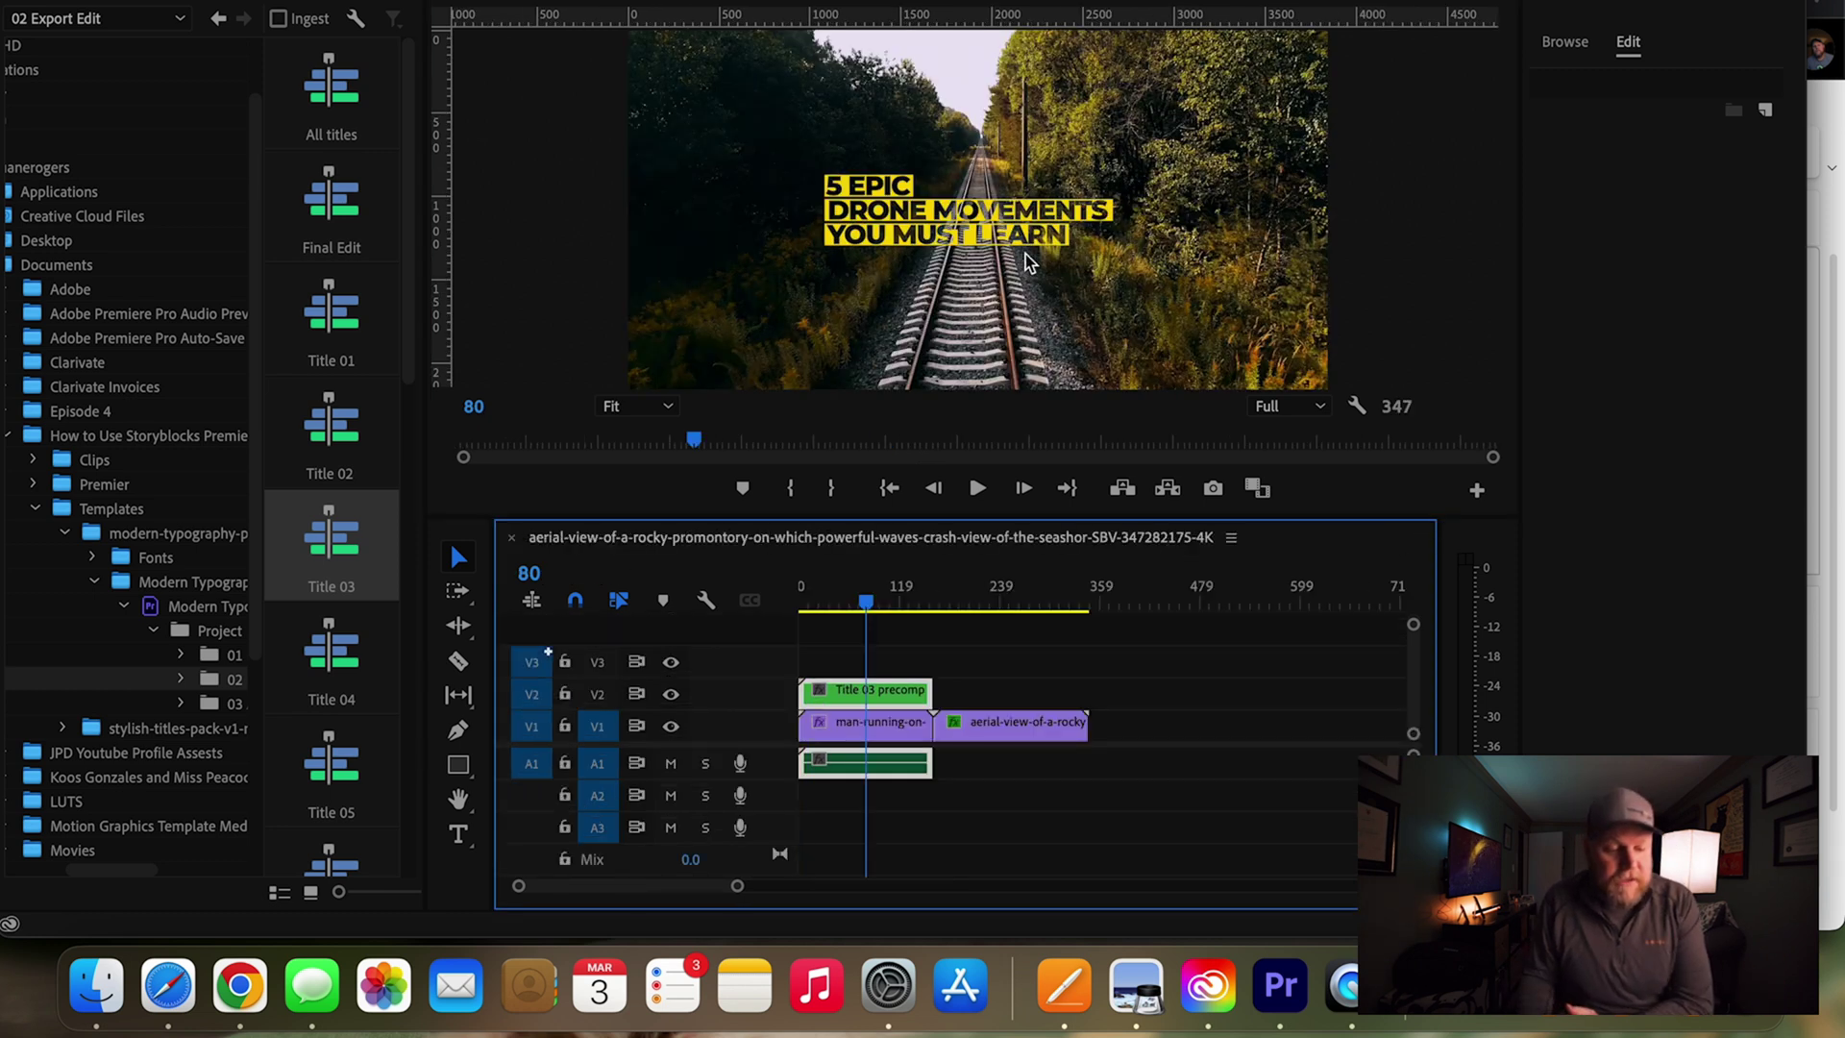
Switch Premiere Pro to the Effects workspace
drag(847, 604, 852, 603)
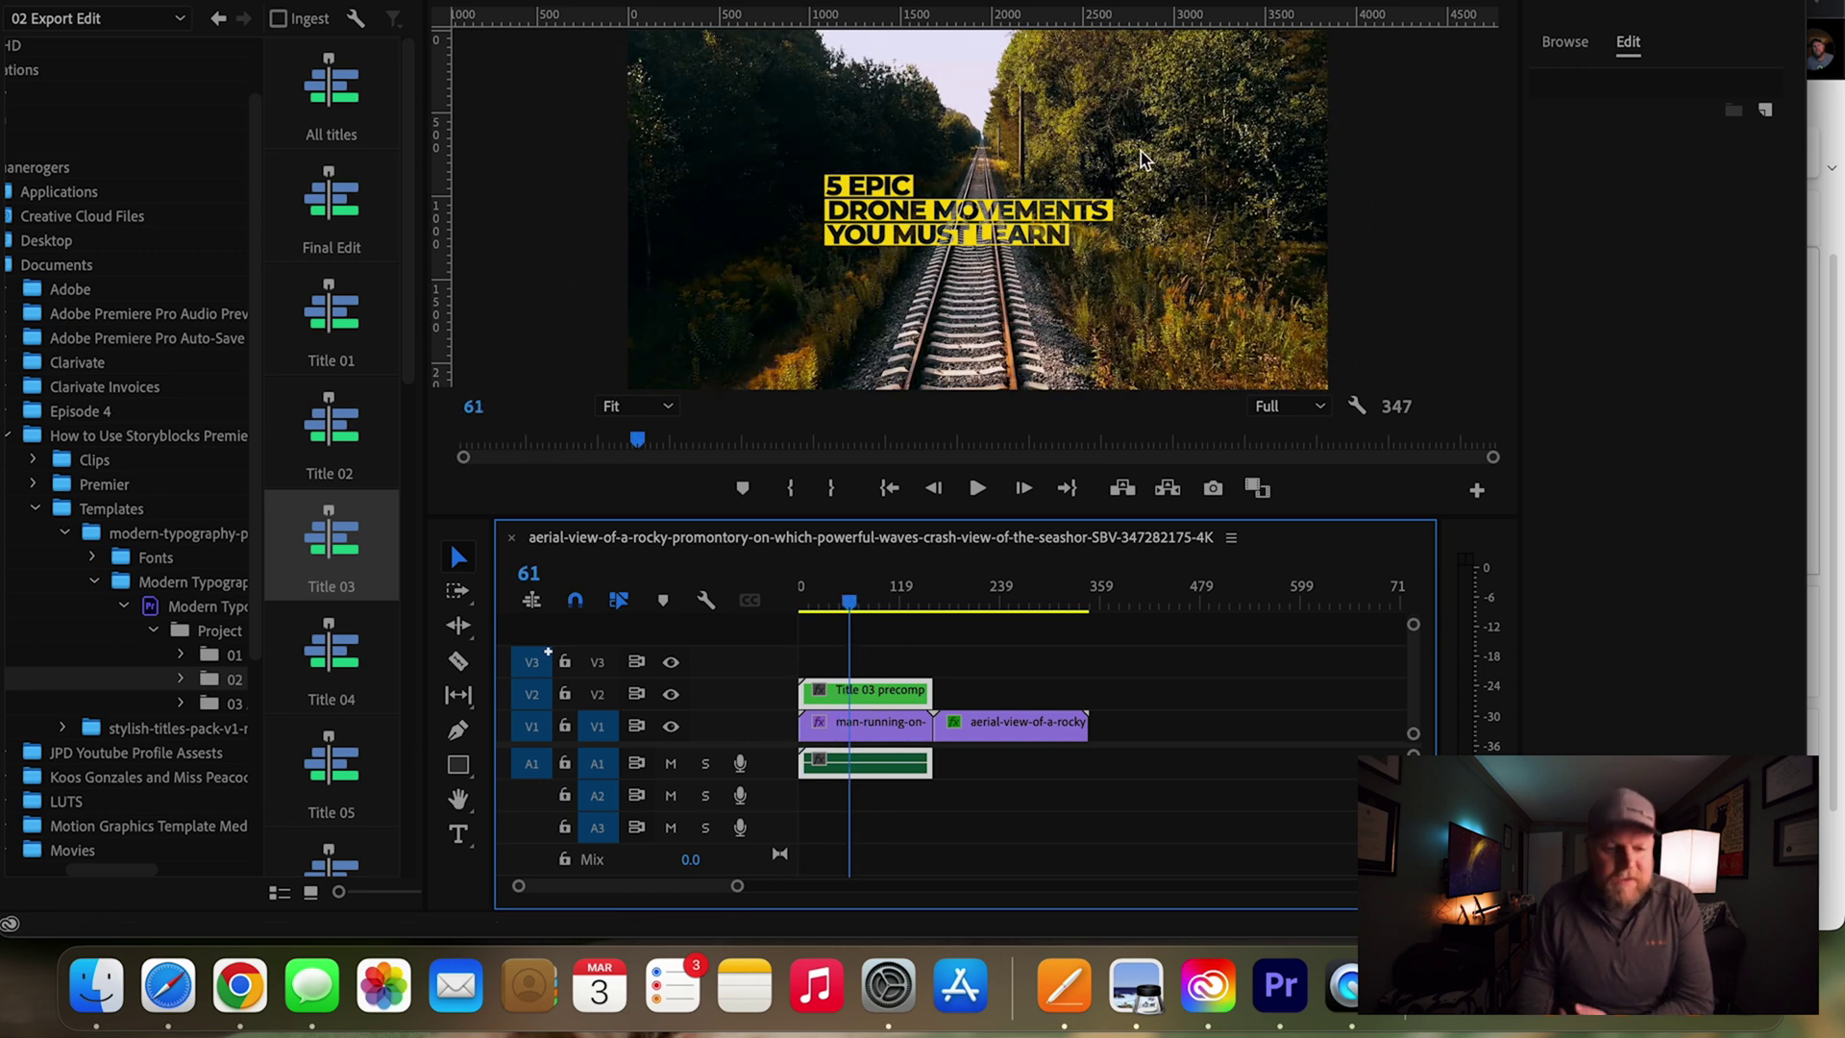
click(1645, 5)
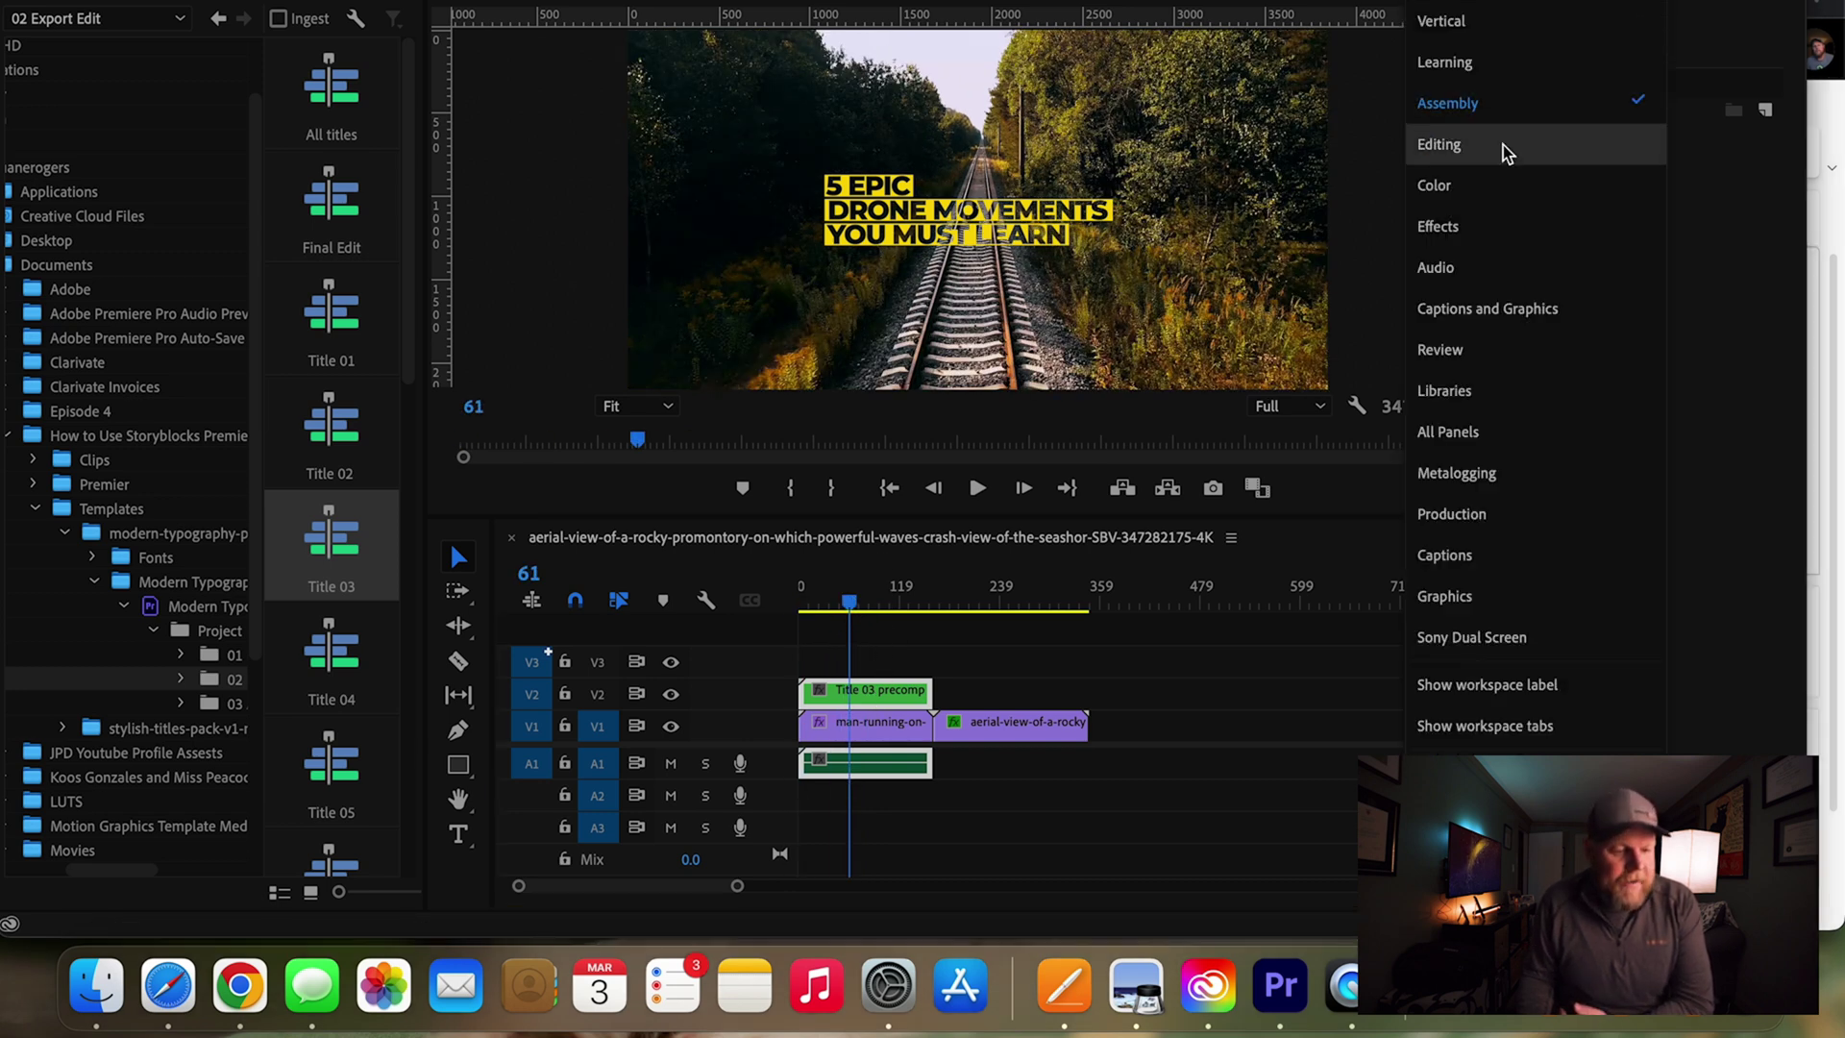
click(1438, 226)
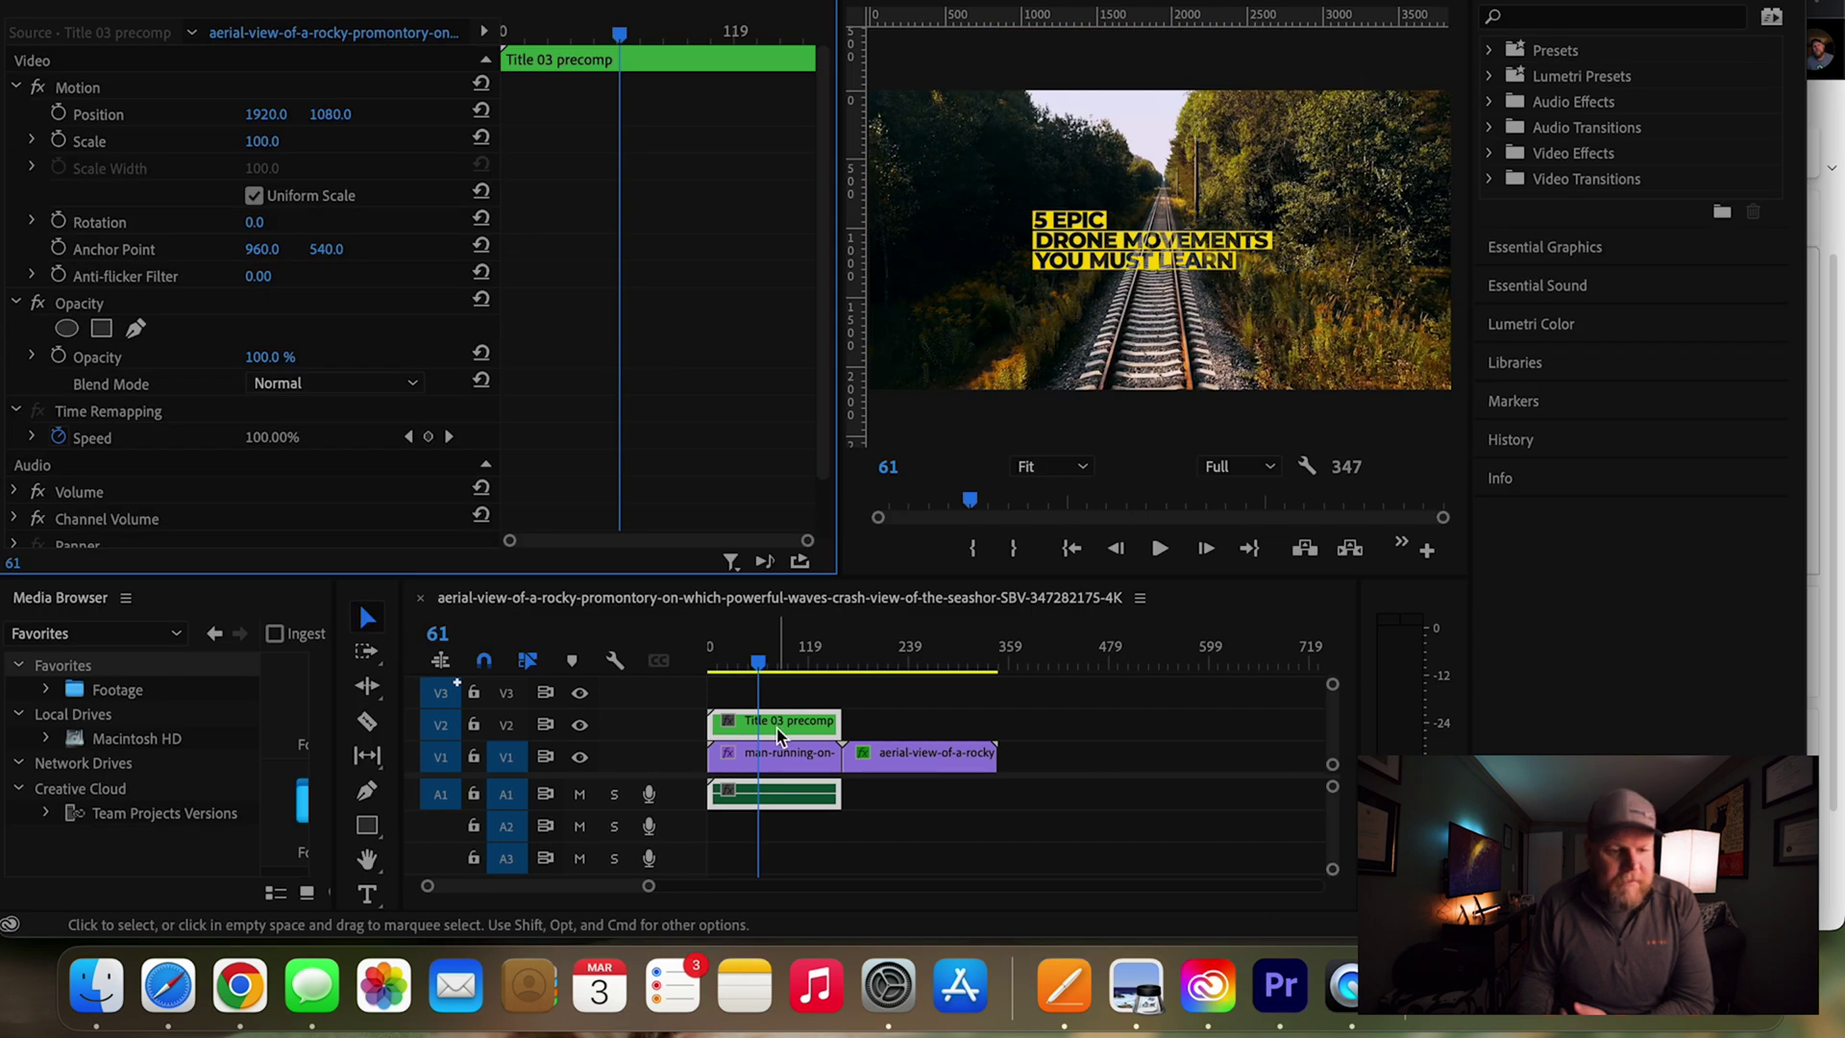
Scale the title to 215%, raise it to Position Y 1039, and play from the start
drag(262, 141, 289, 140)
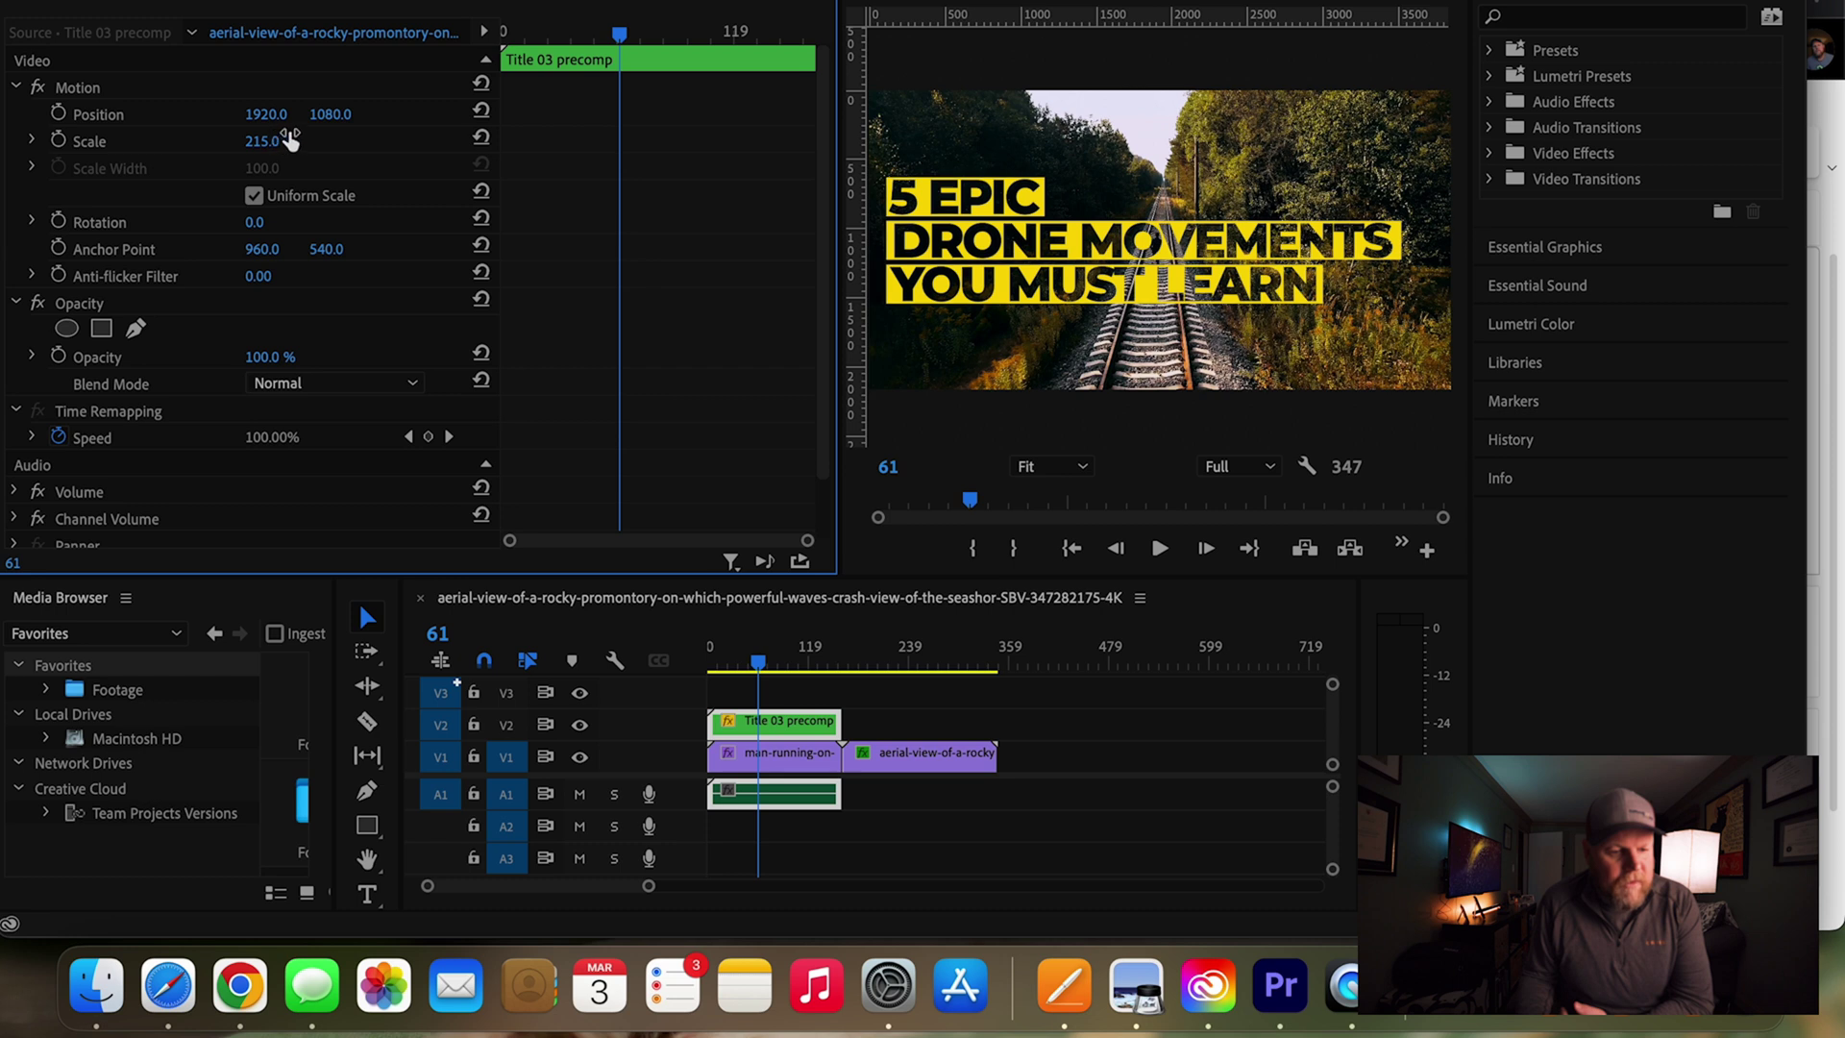
drag(330, 113, 318, 113)
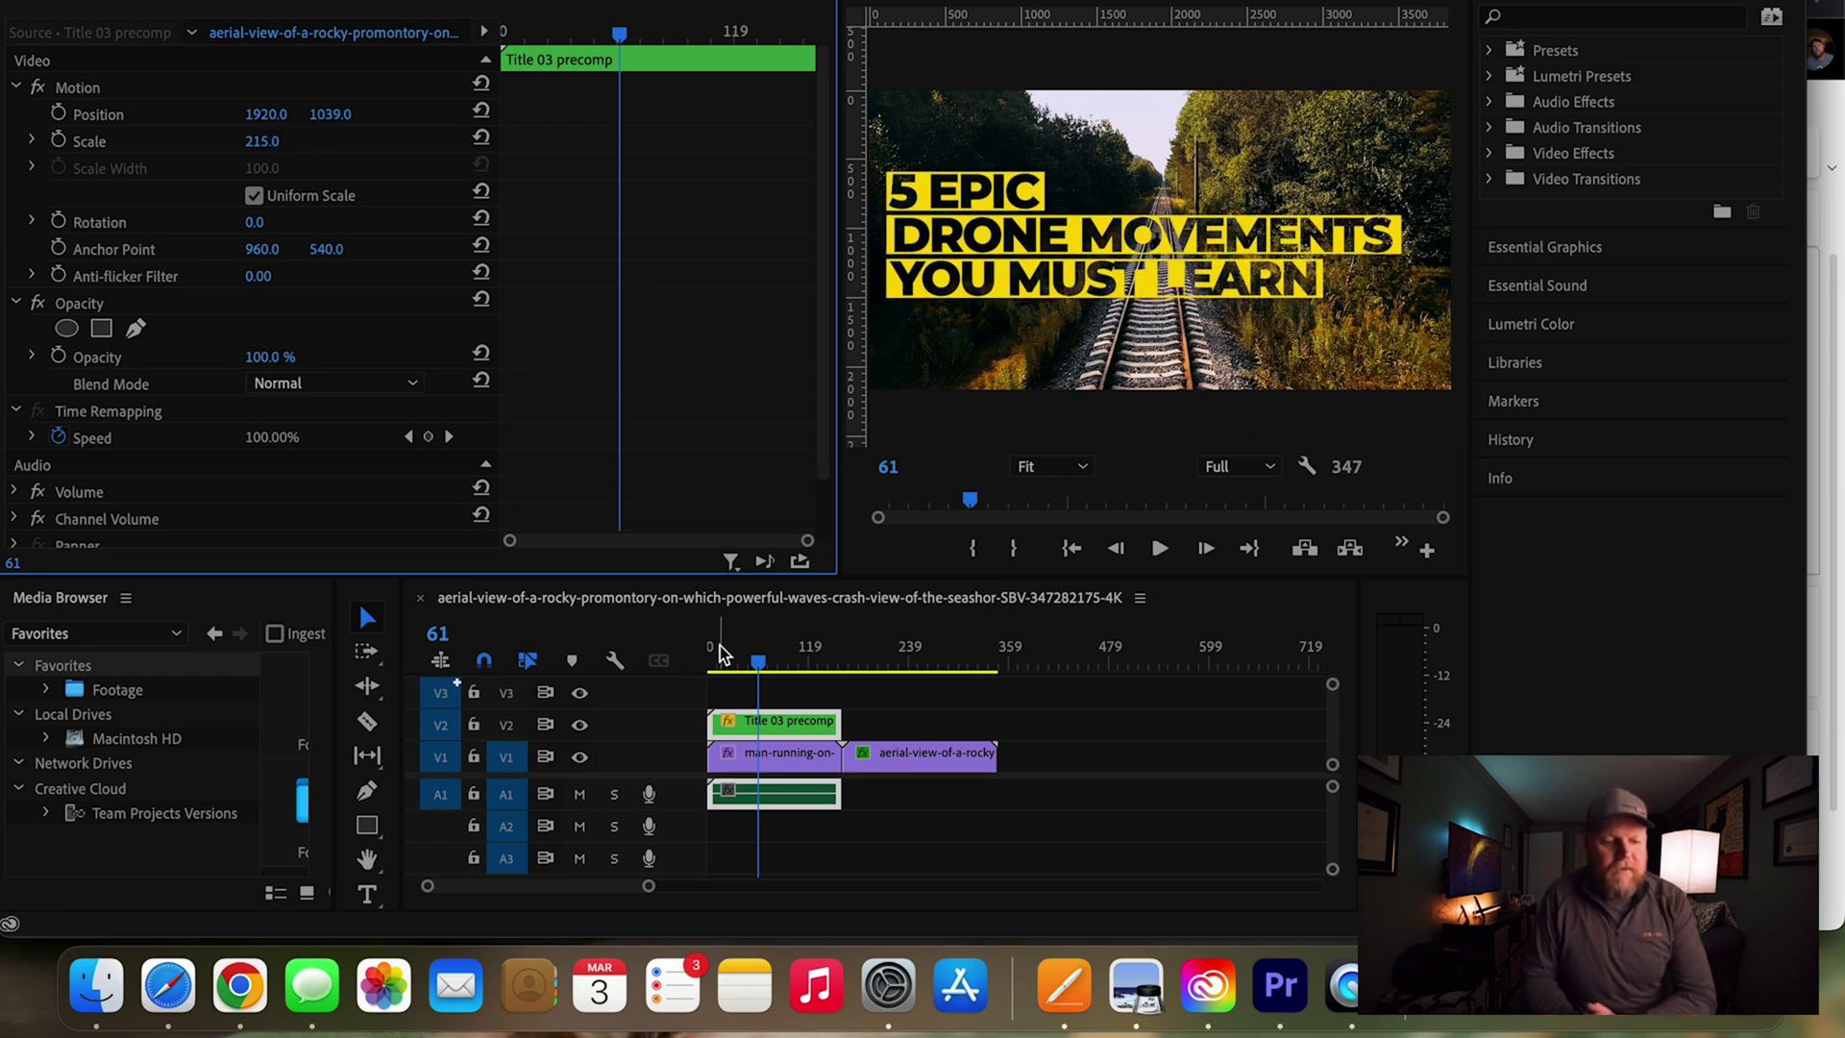
drag(716, 656, 703, 659)
key(space)
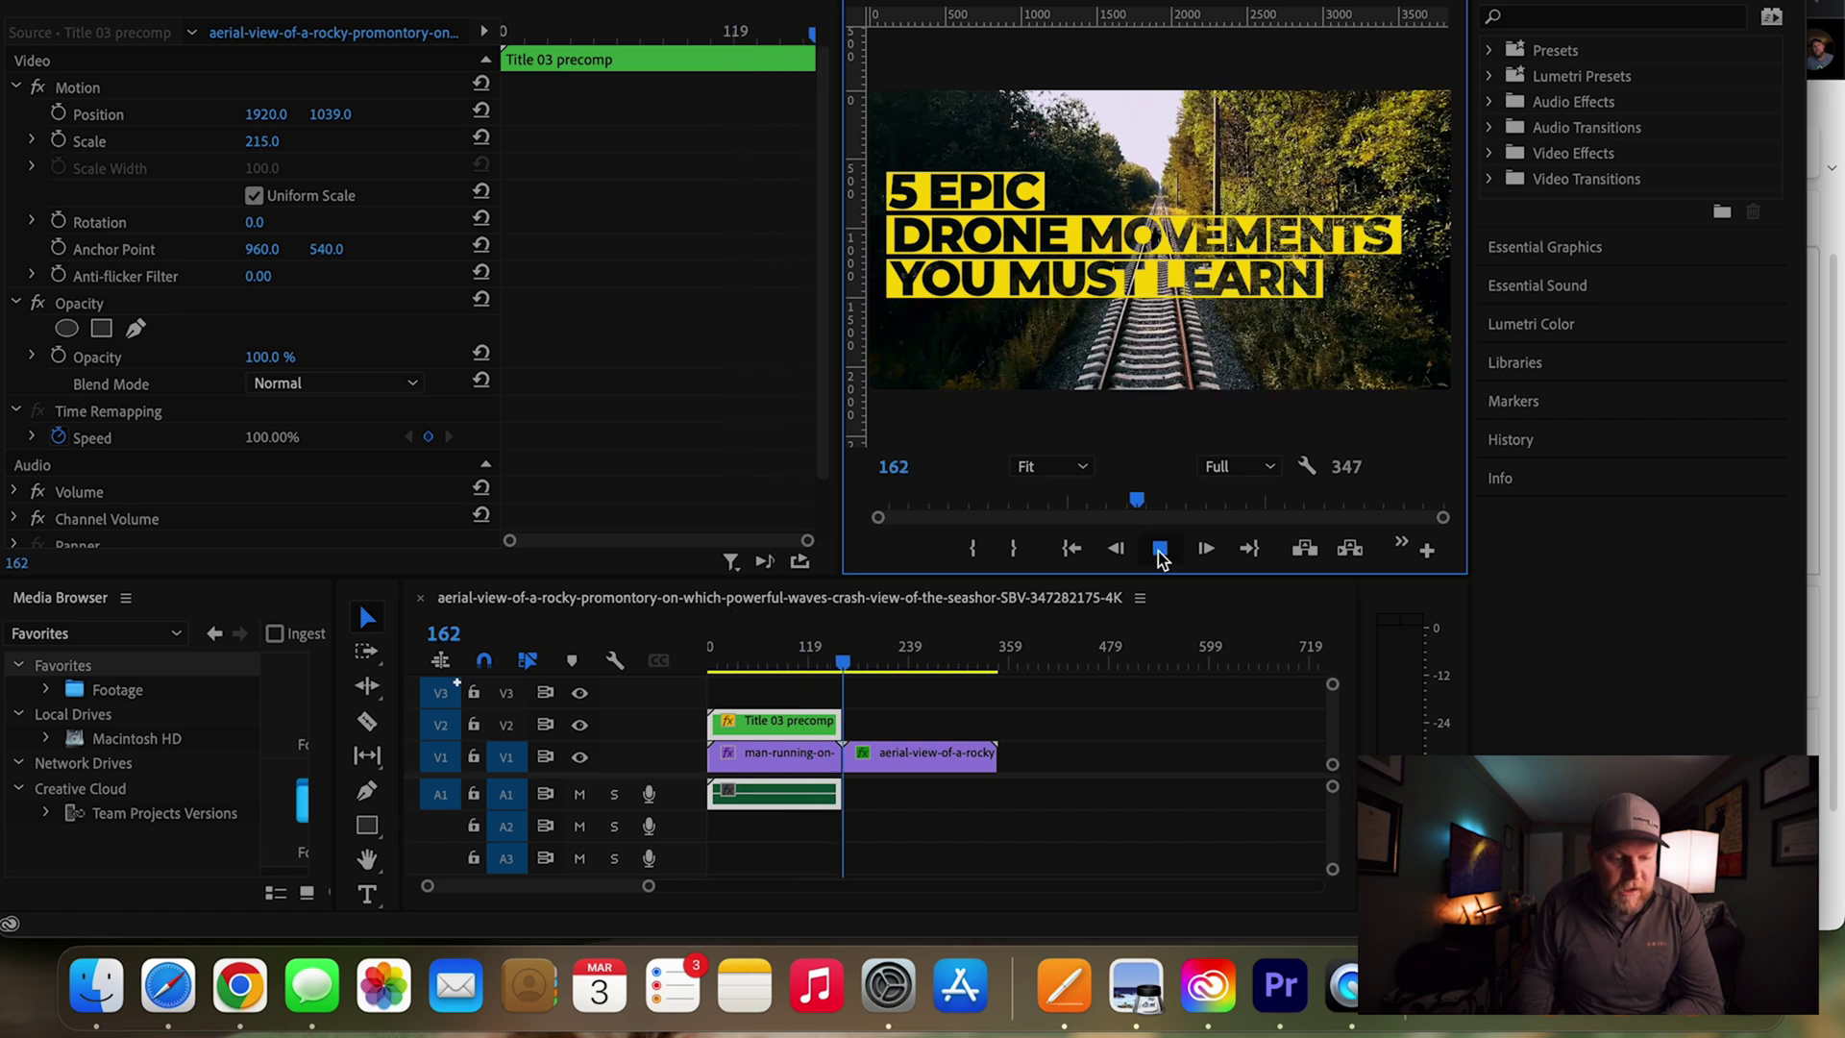
click(1160, 550)
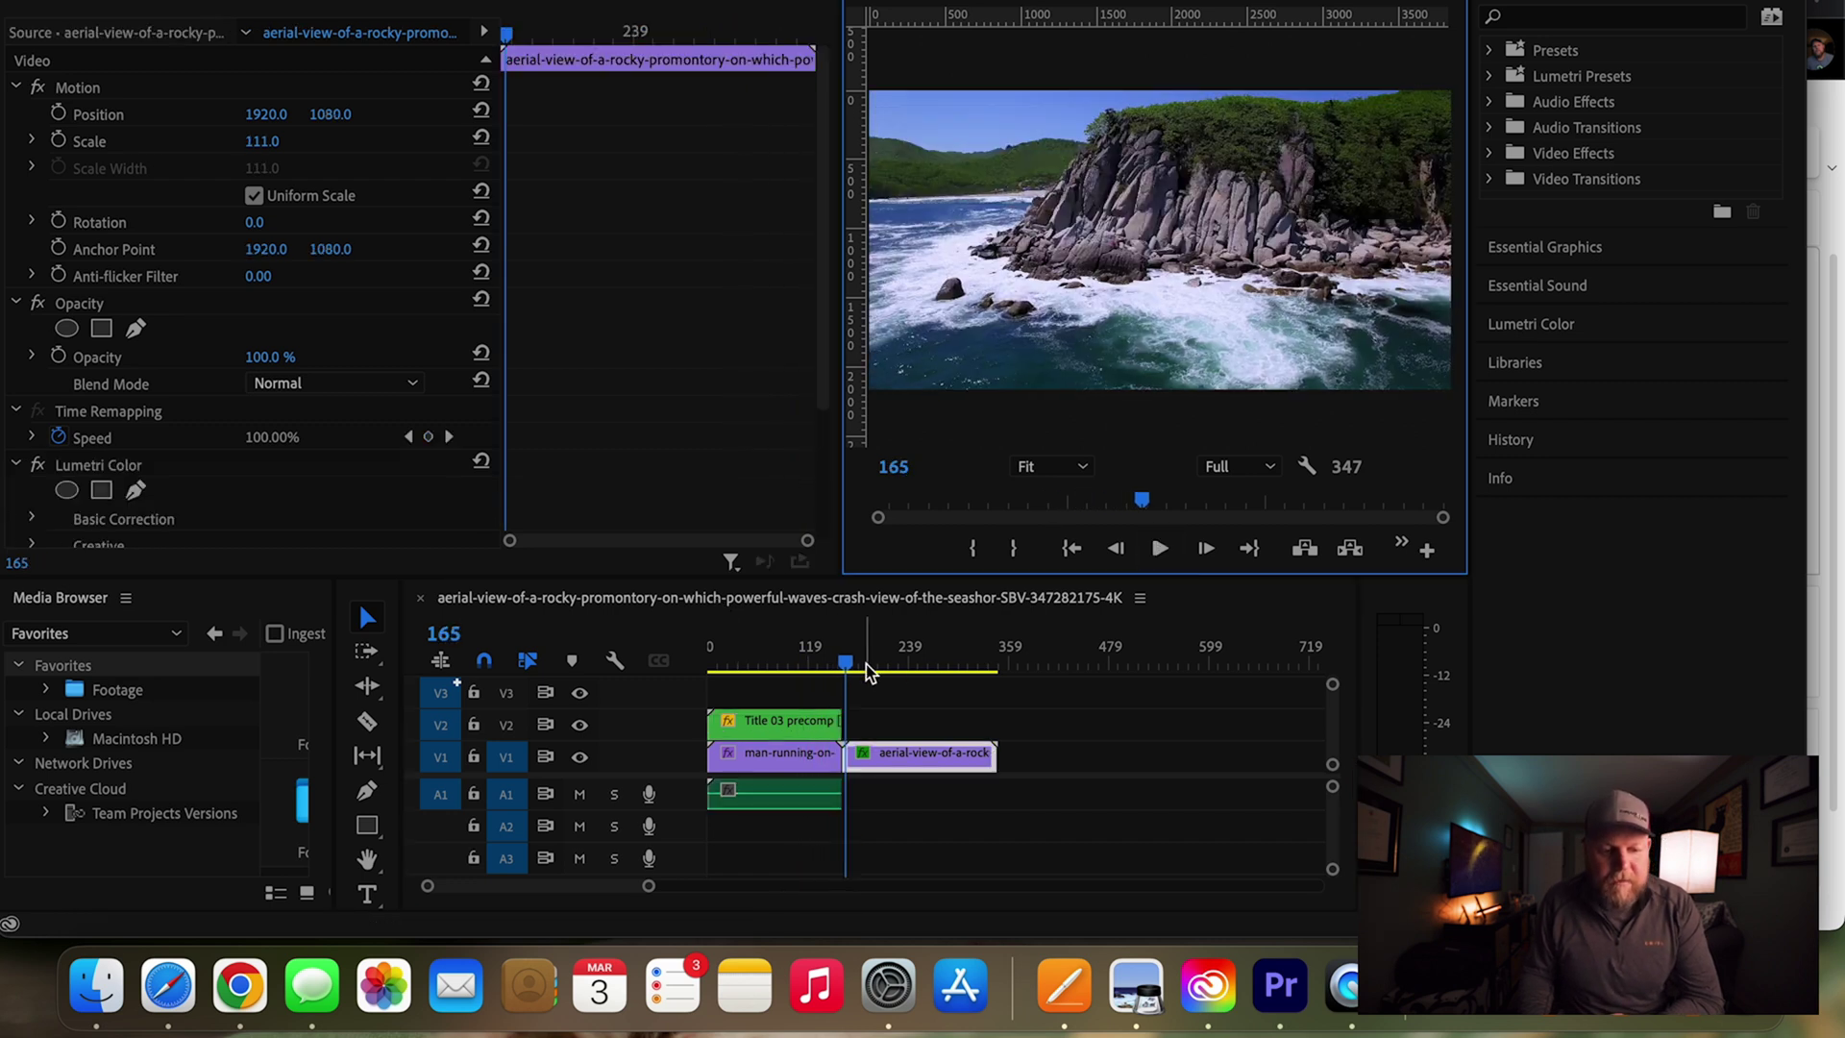
mouse_move(855, 666)
mouse_down()
mouse_move(935, 670)
mouse_move(896, 663)
mouse_up()
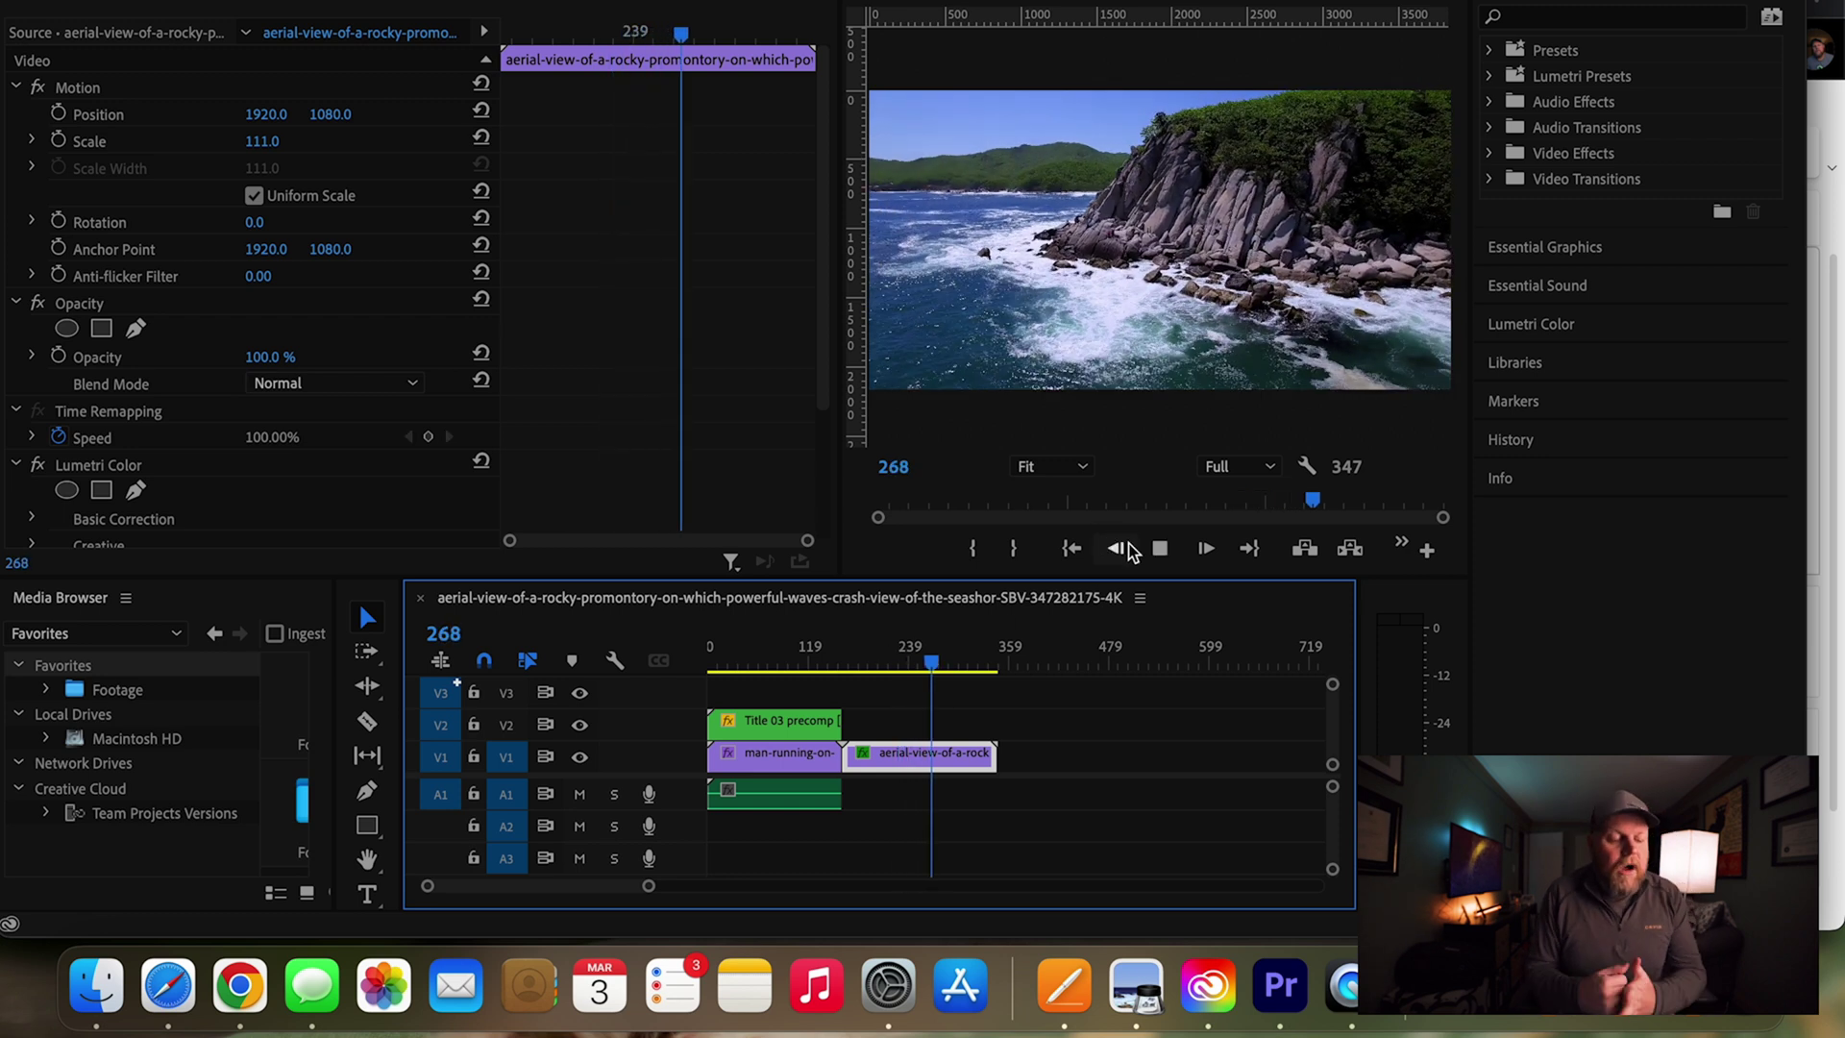
click(1160, 548)
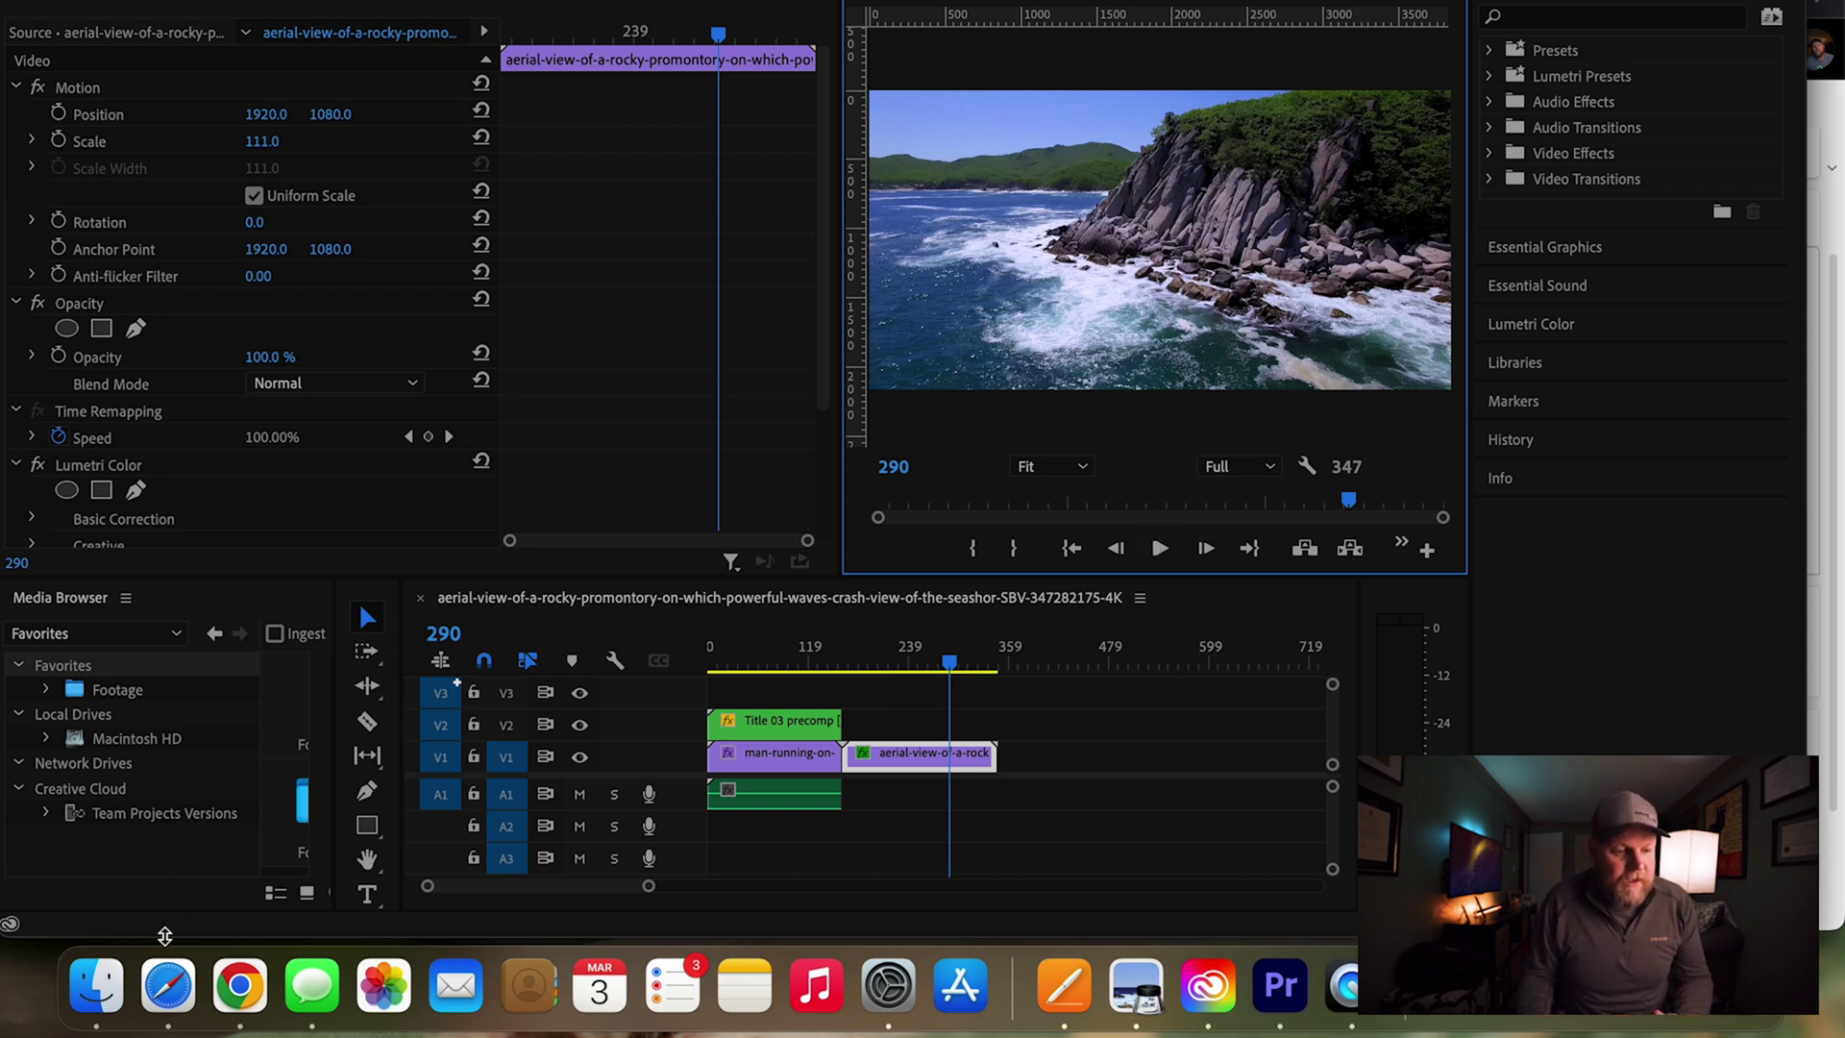
Locate the stylish-titles-pack folder of Title .mogrt templates in Finder, then return to Premiere Pro
click(96, 985)
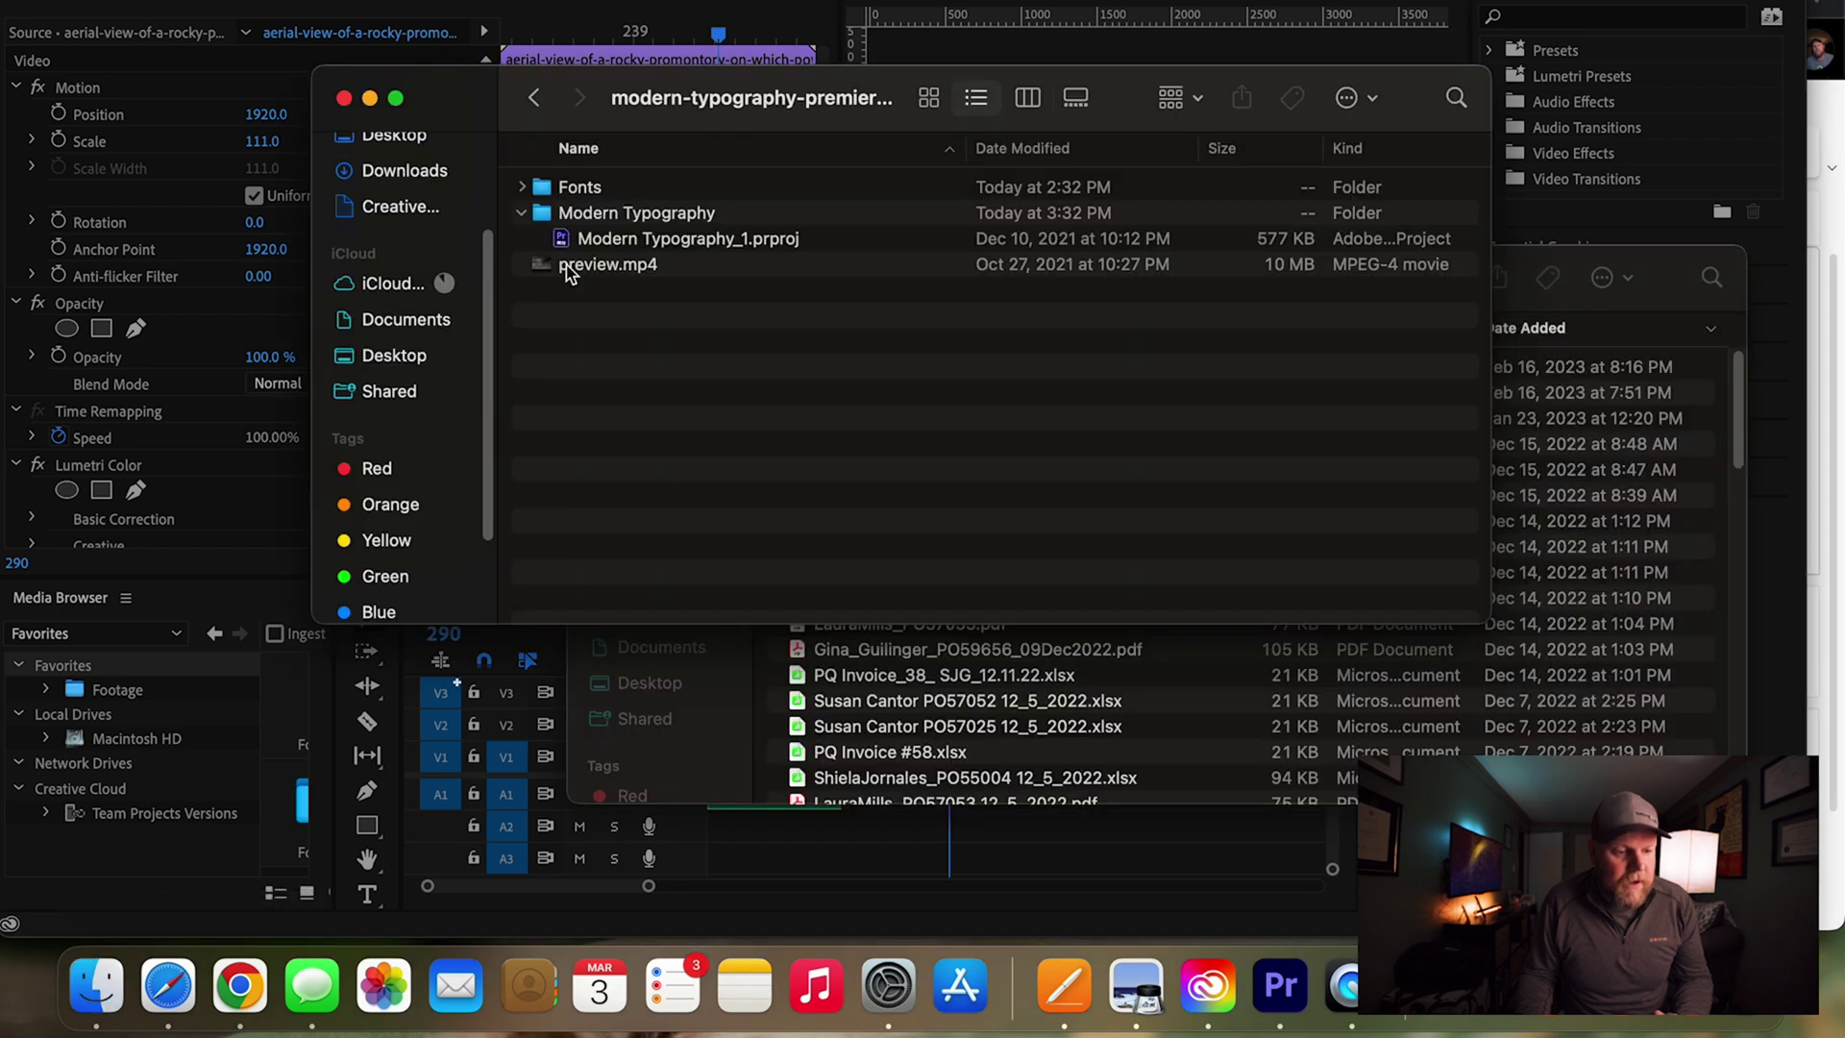
click(534, 97)
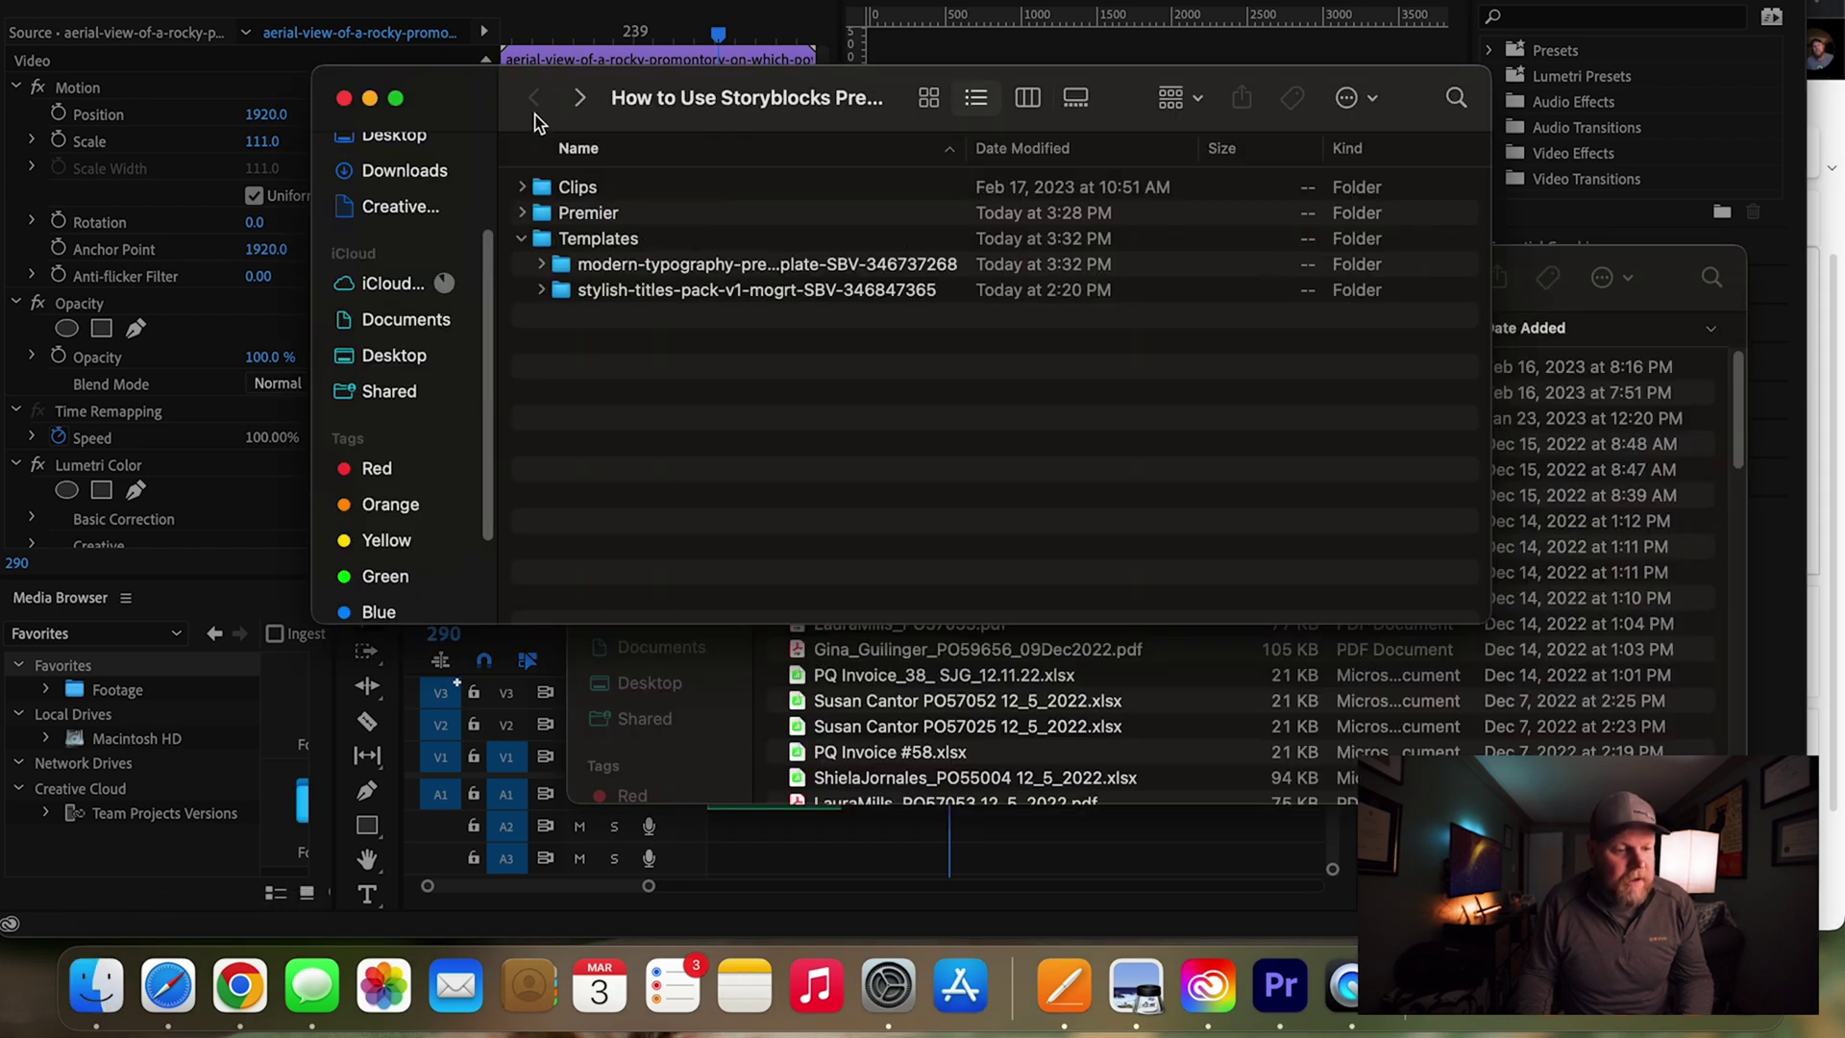
double_click(608, 292)
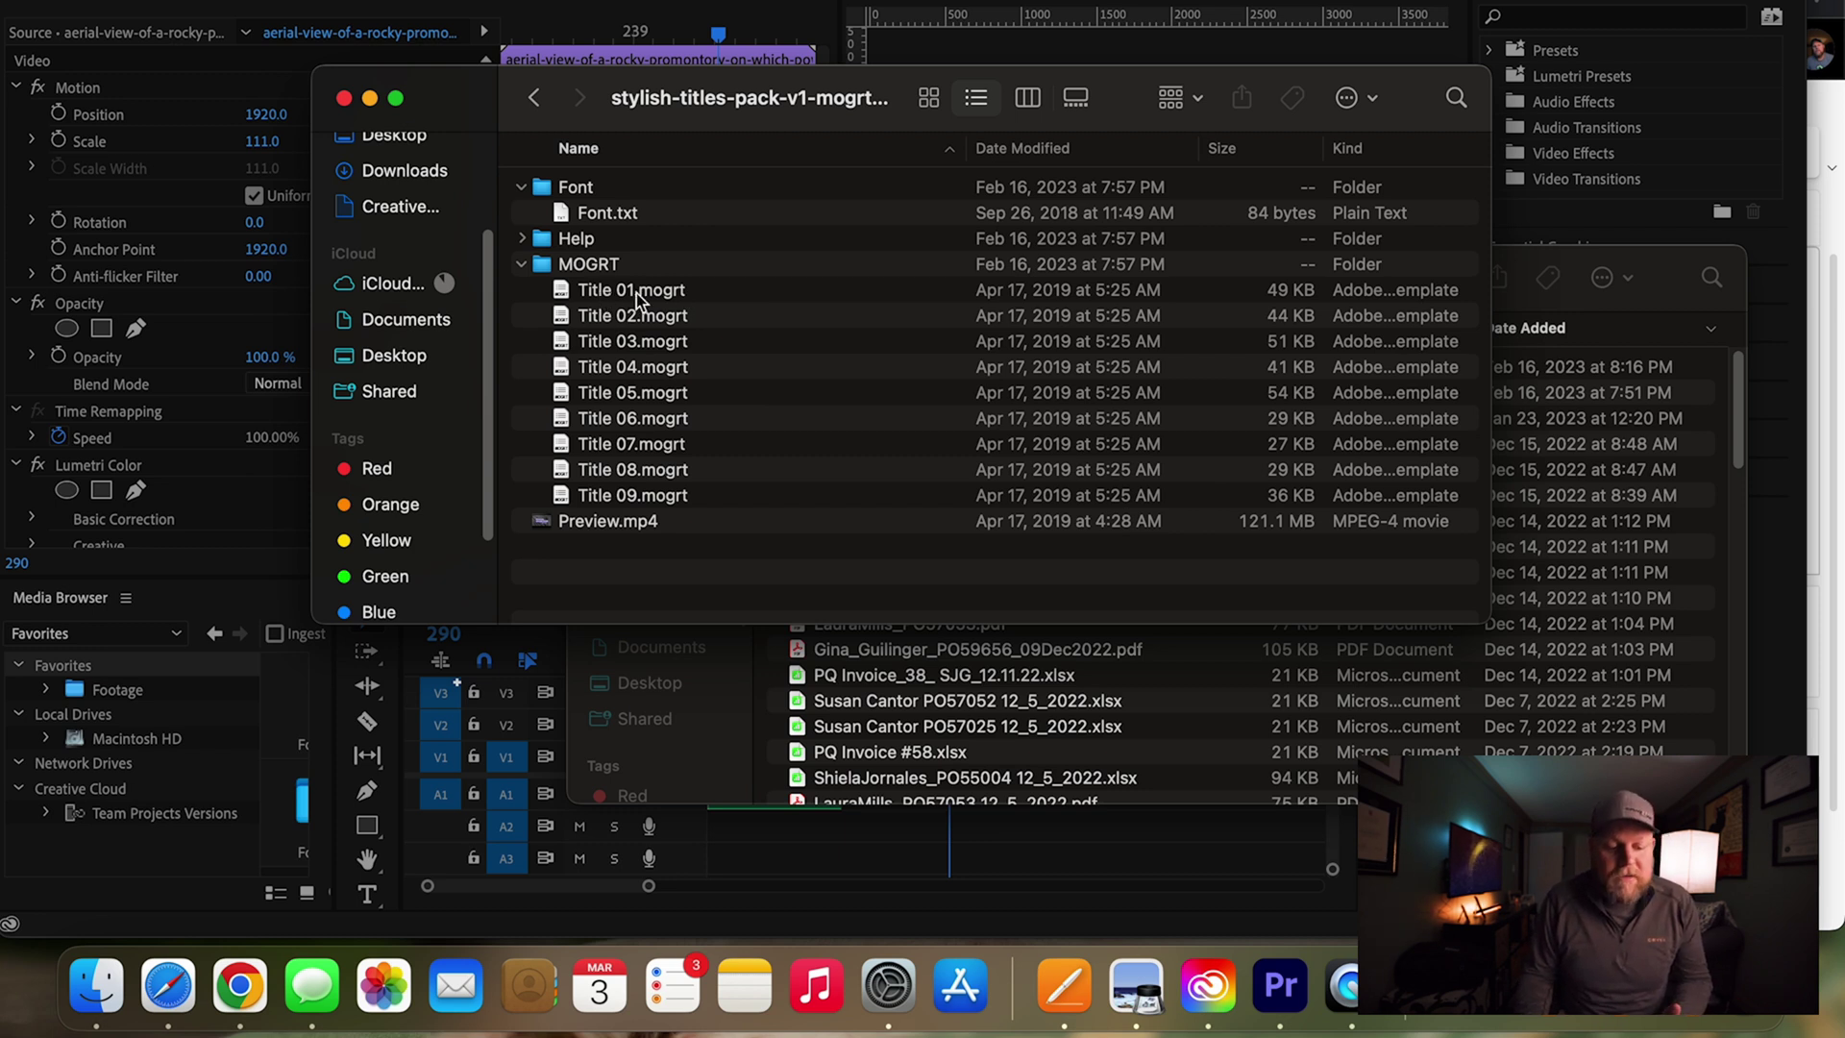
click(1280, 984)
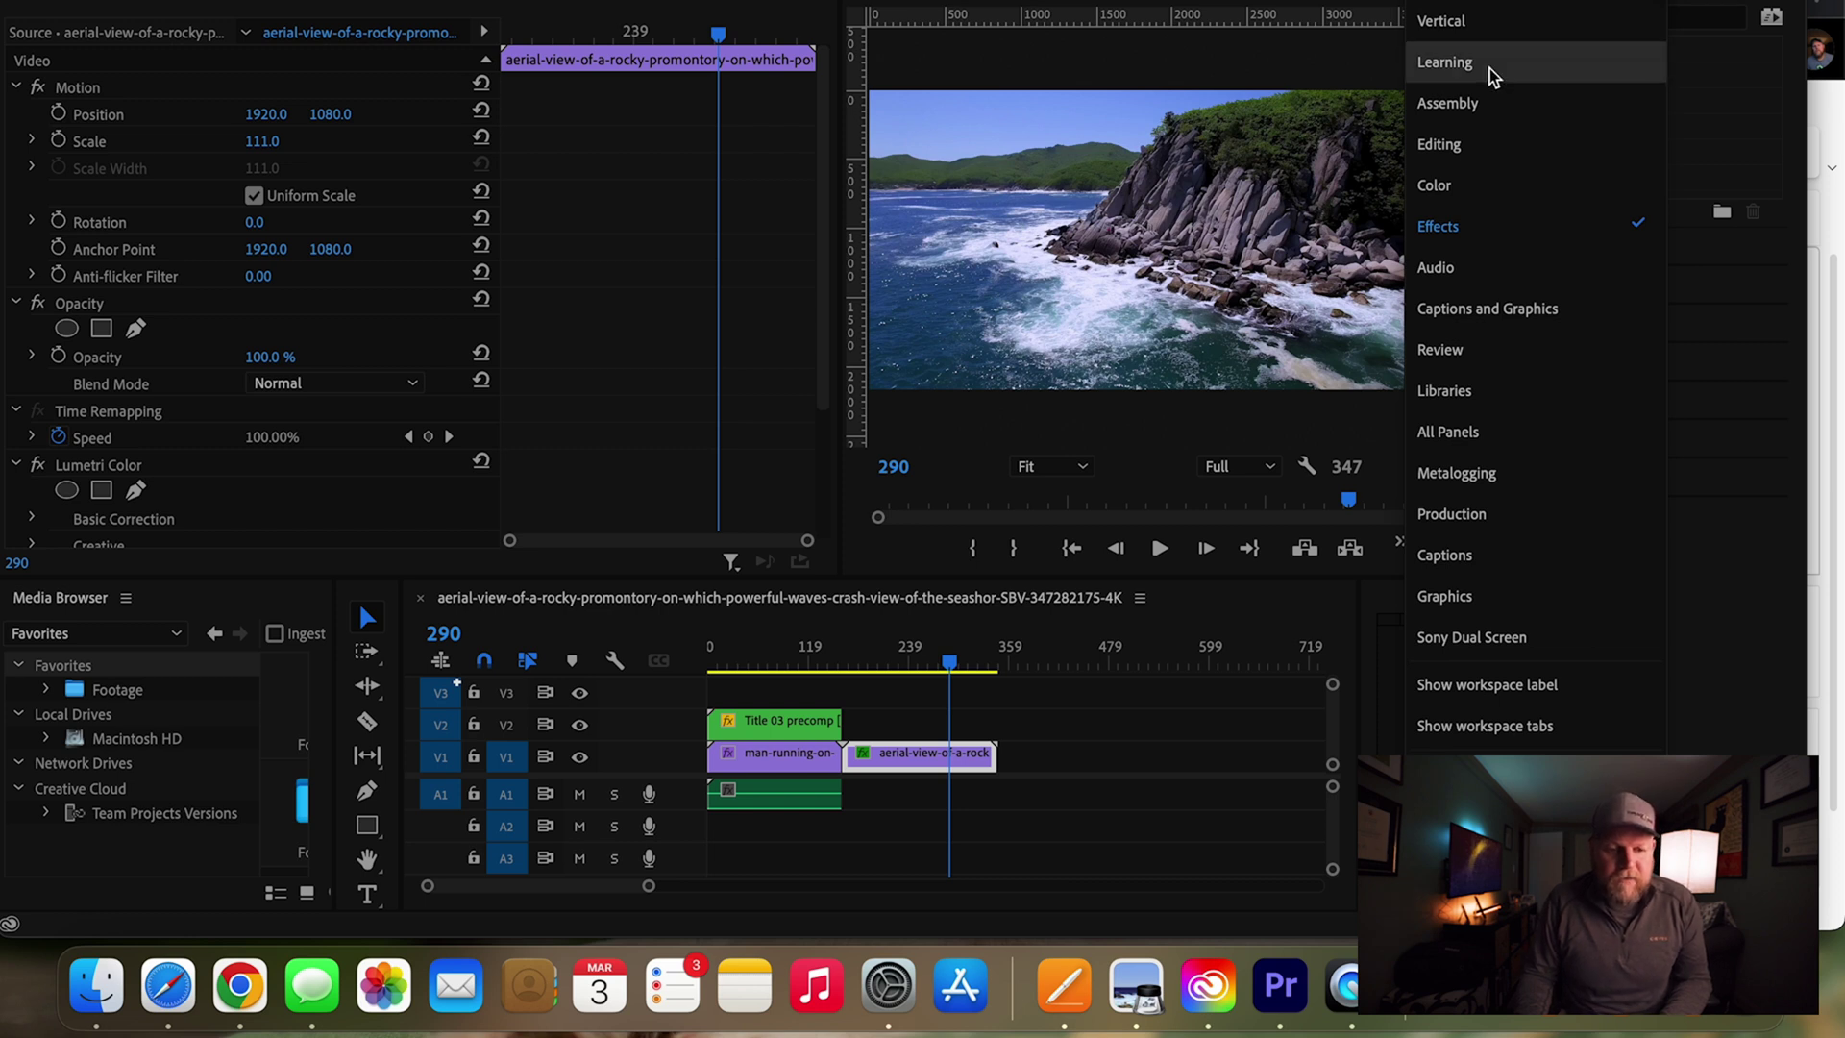
Install Title 01.mogrt from Essential Graphics Browse in the Captions and Graphics workspace
click(1493, 309)
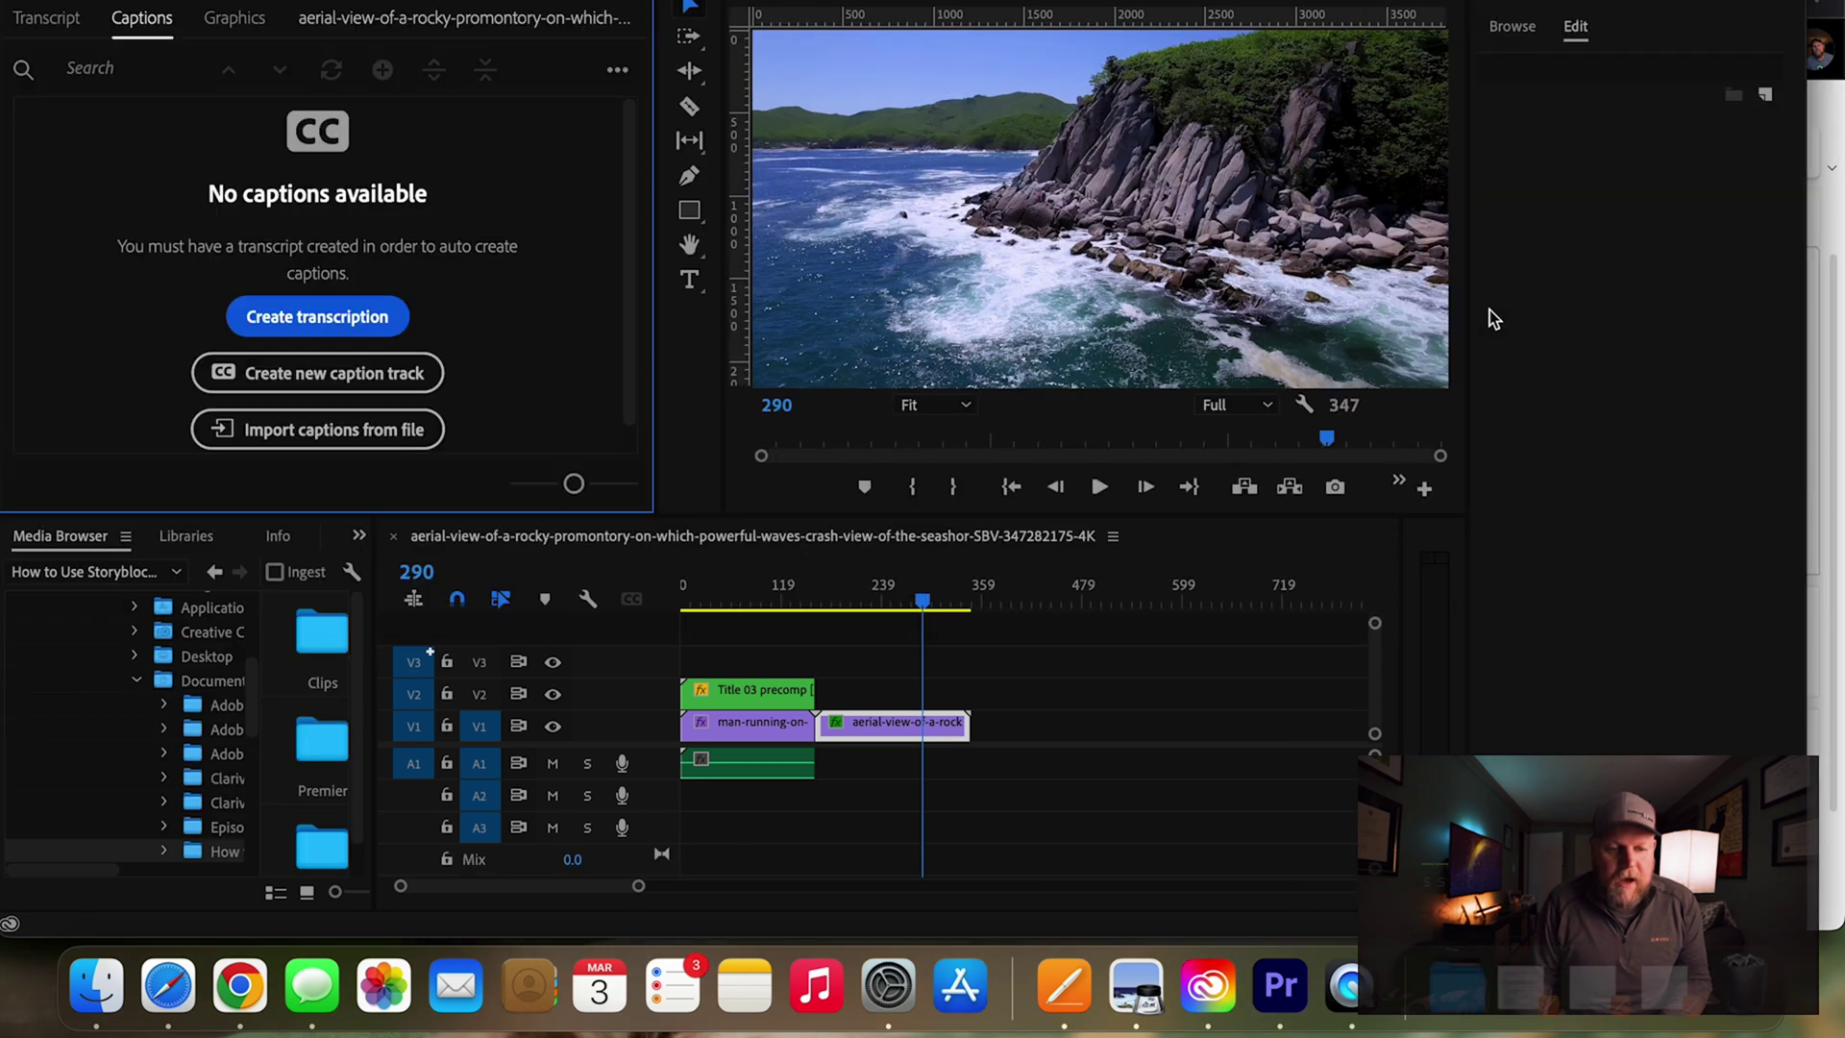
click(1508, 27)
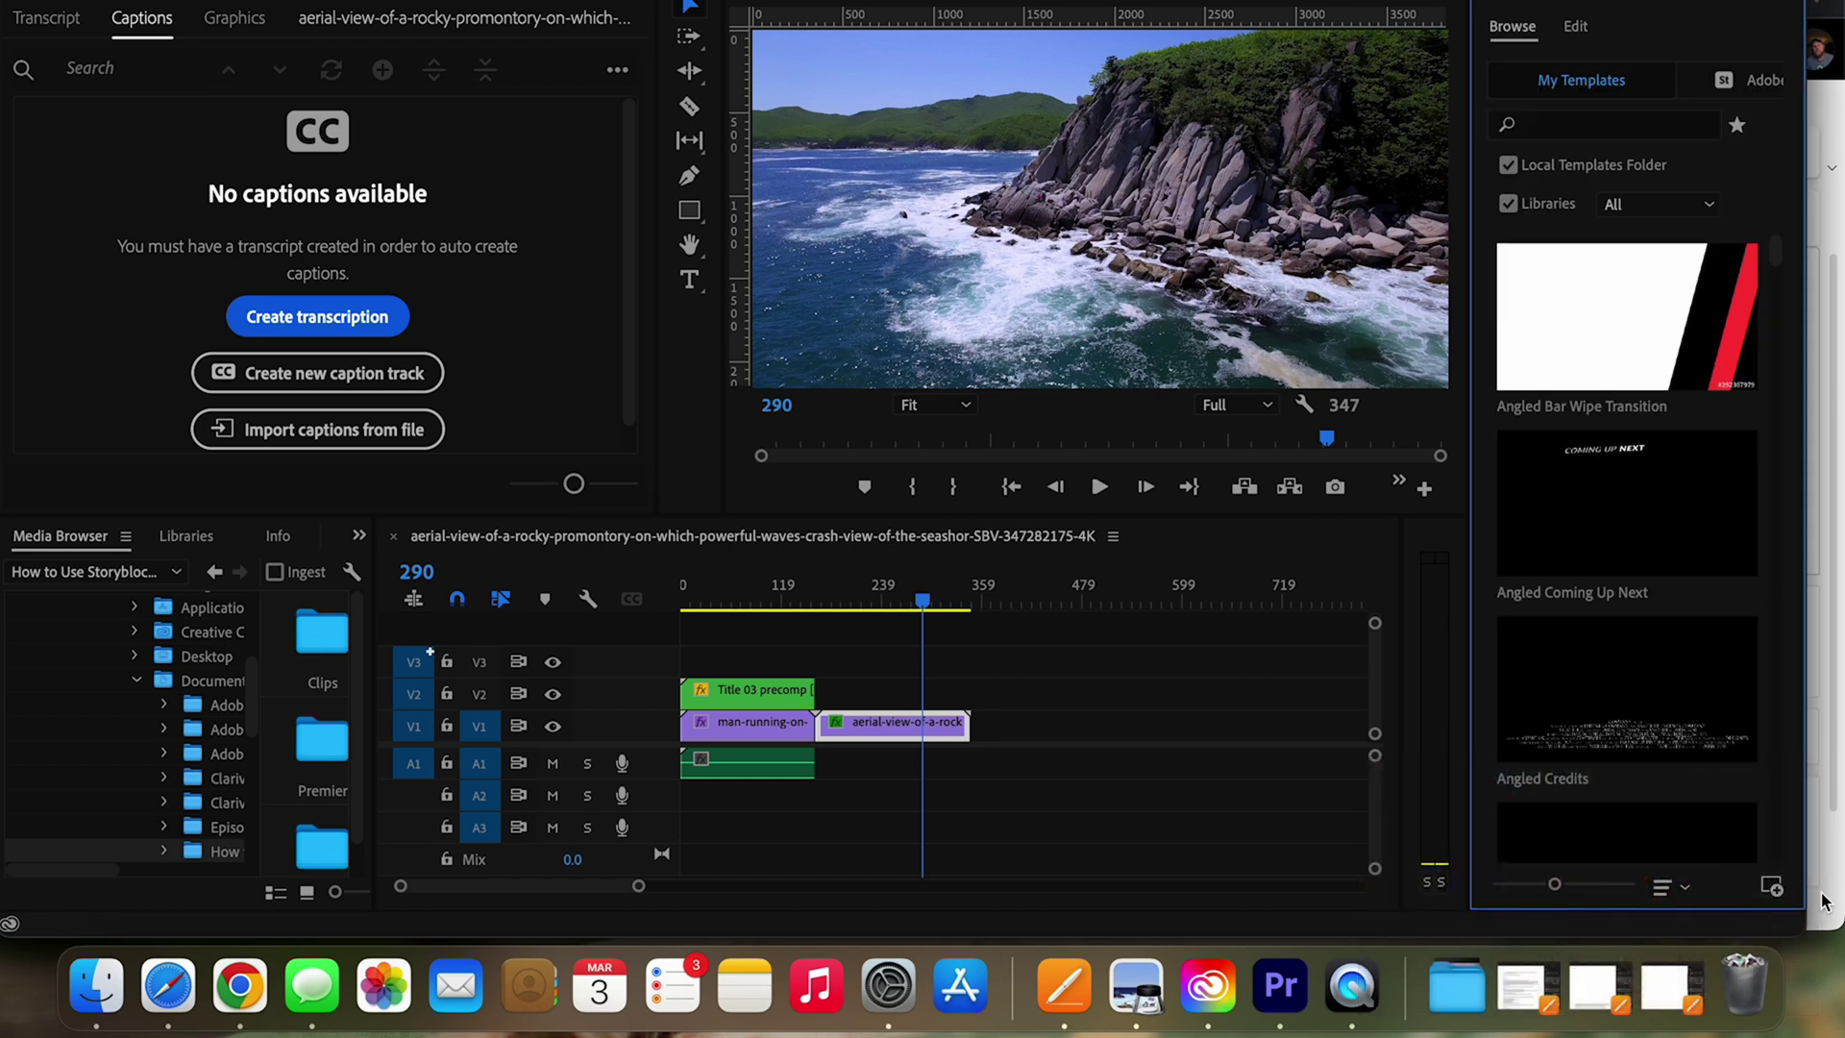
click(1773, 890)
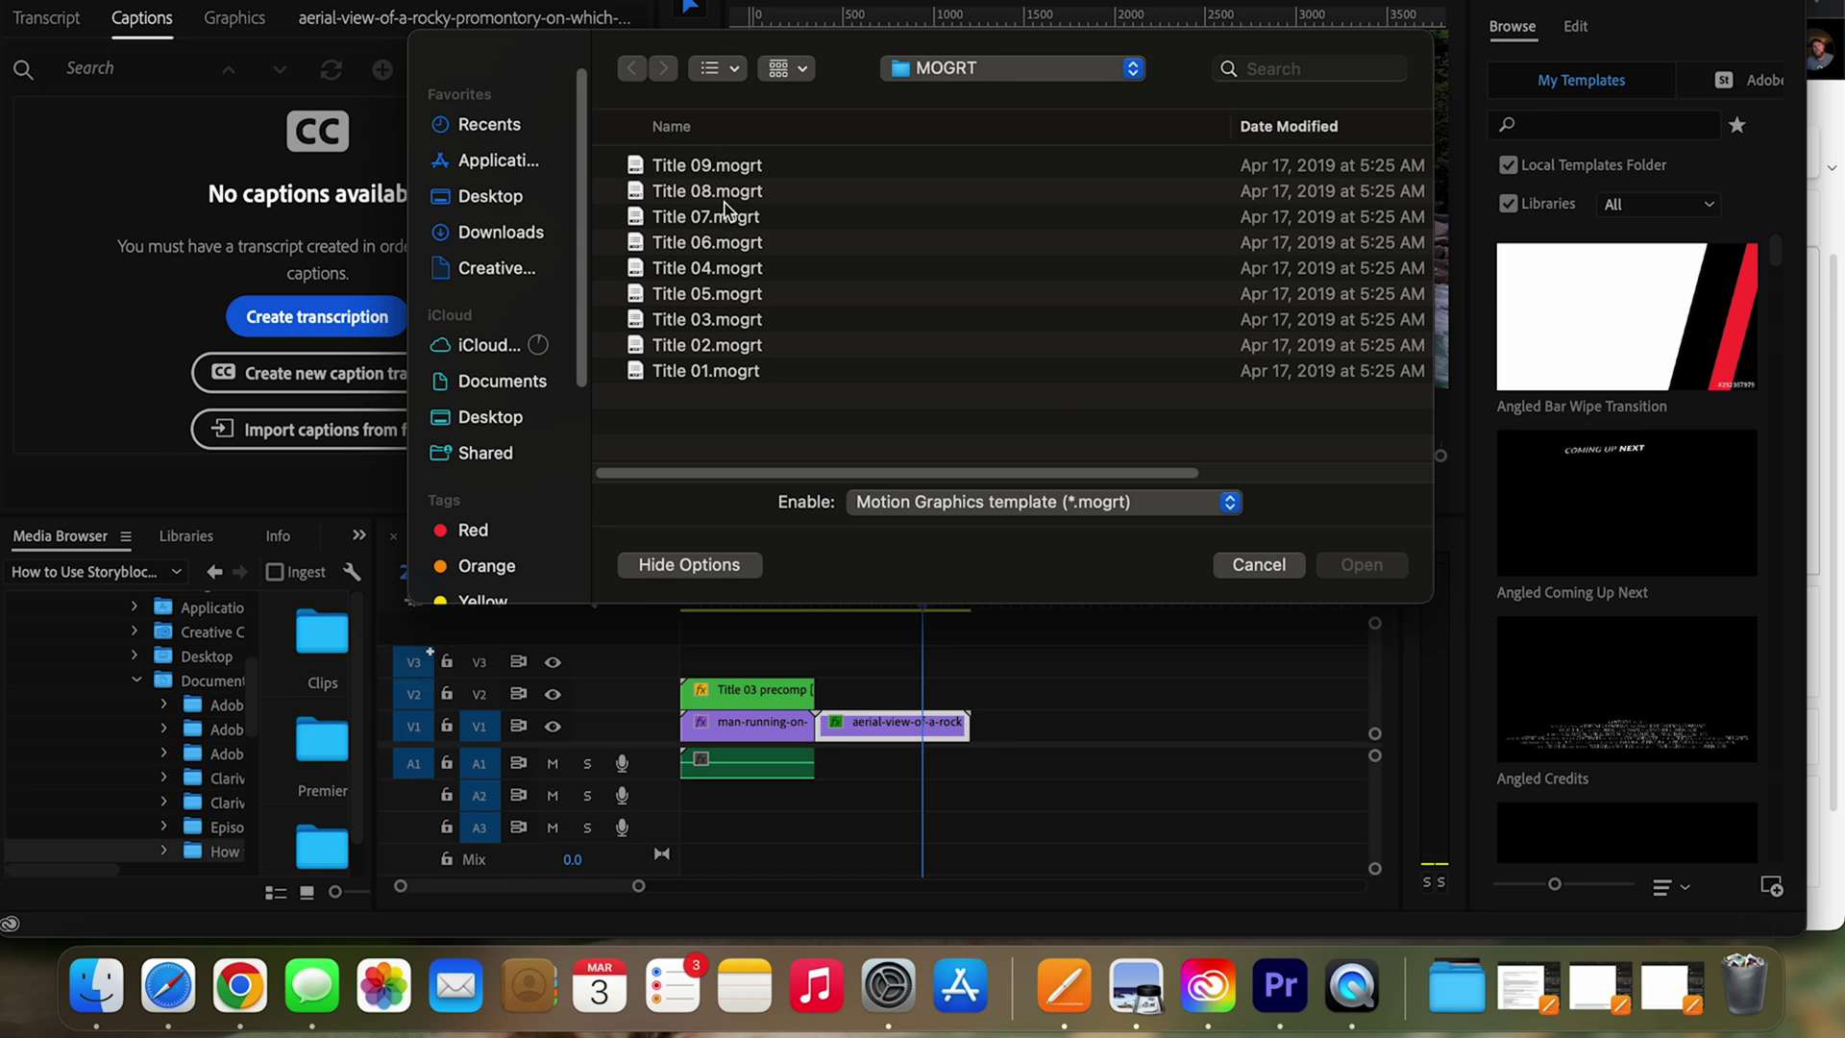
click(688, 375)
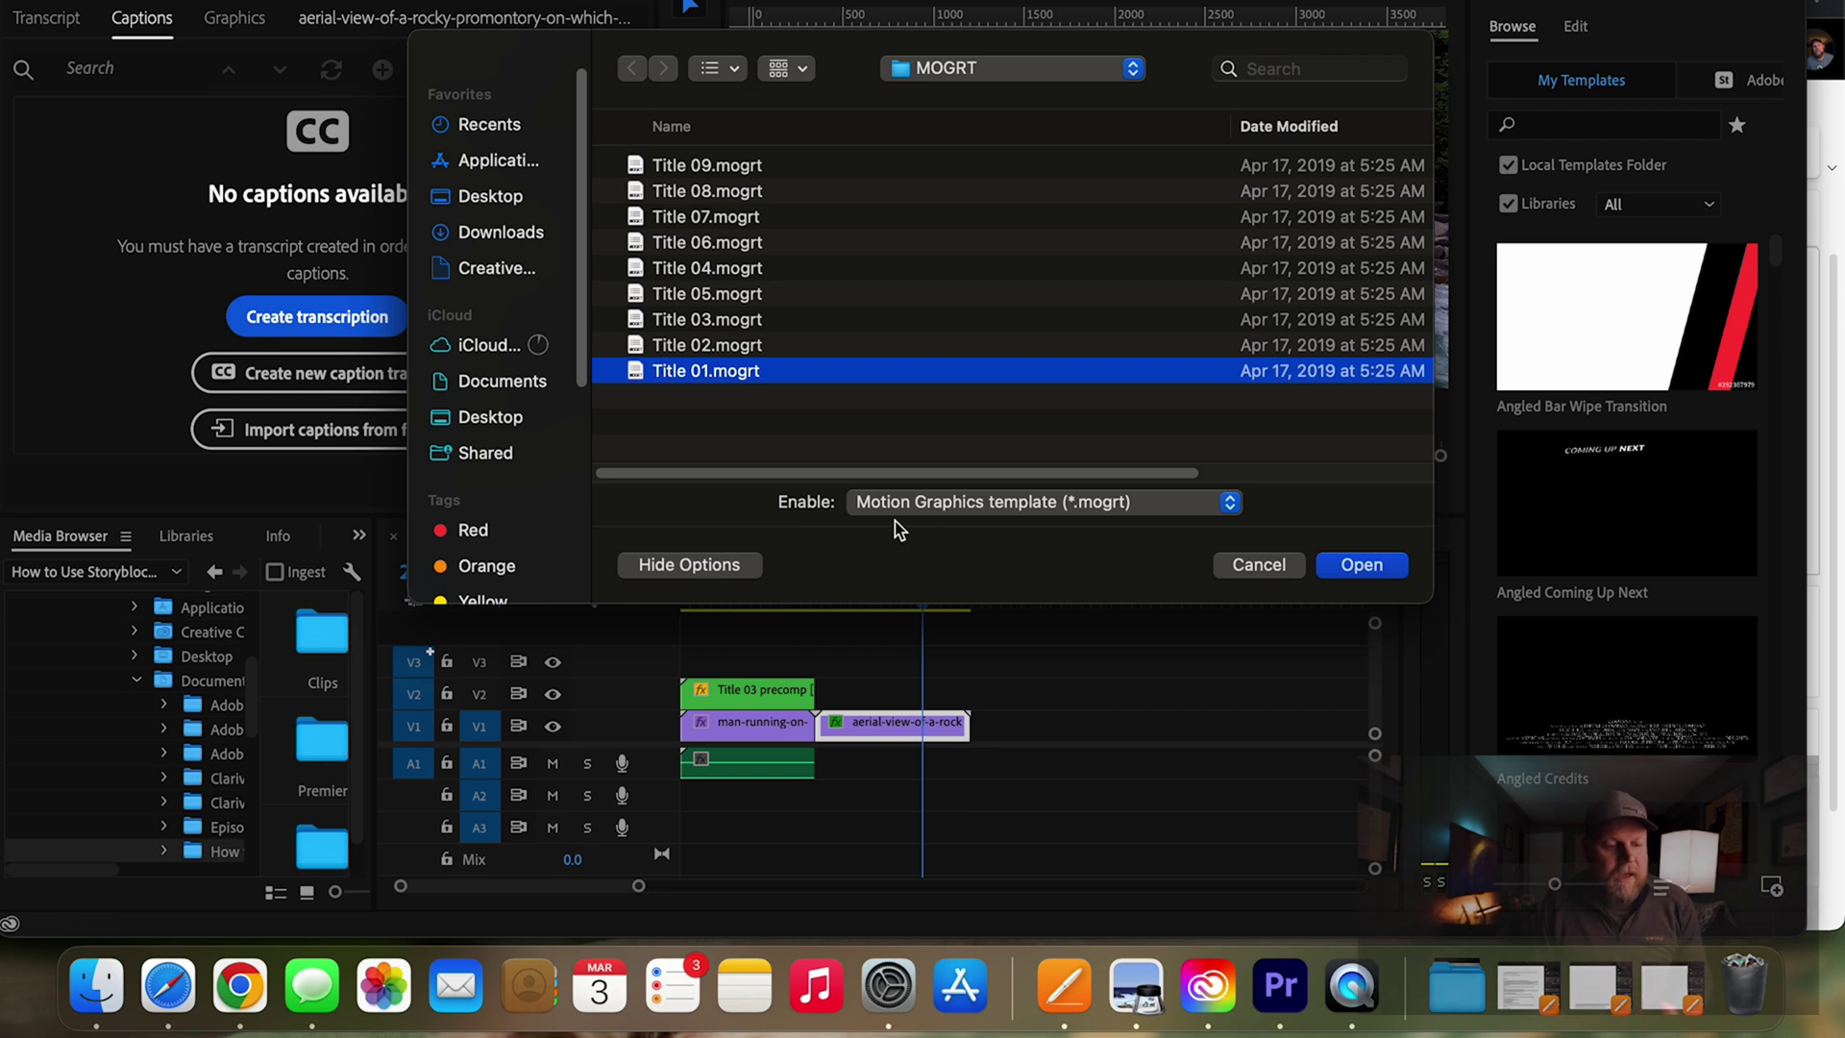
click(1325, 567)
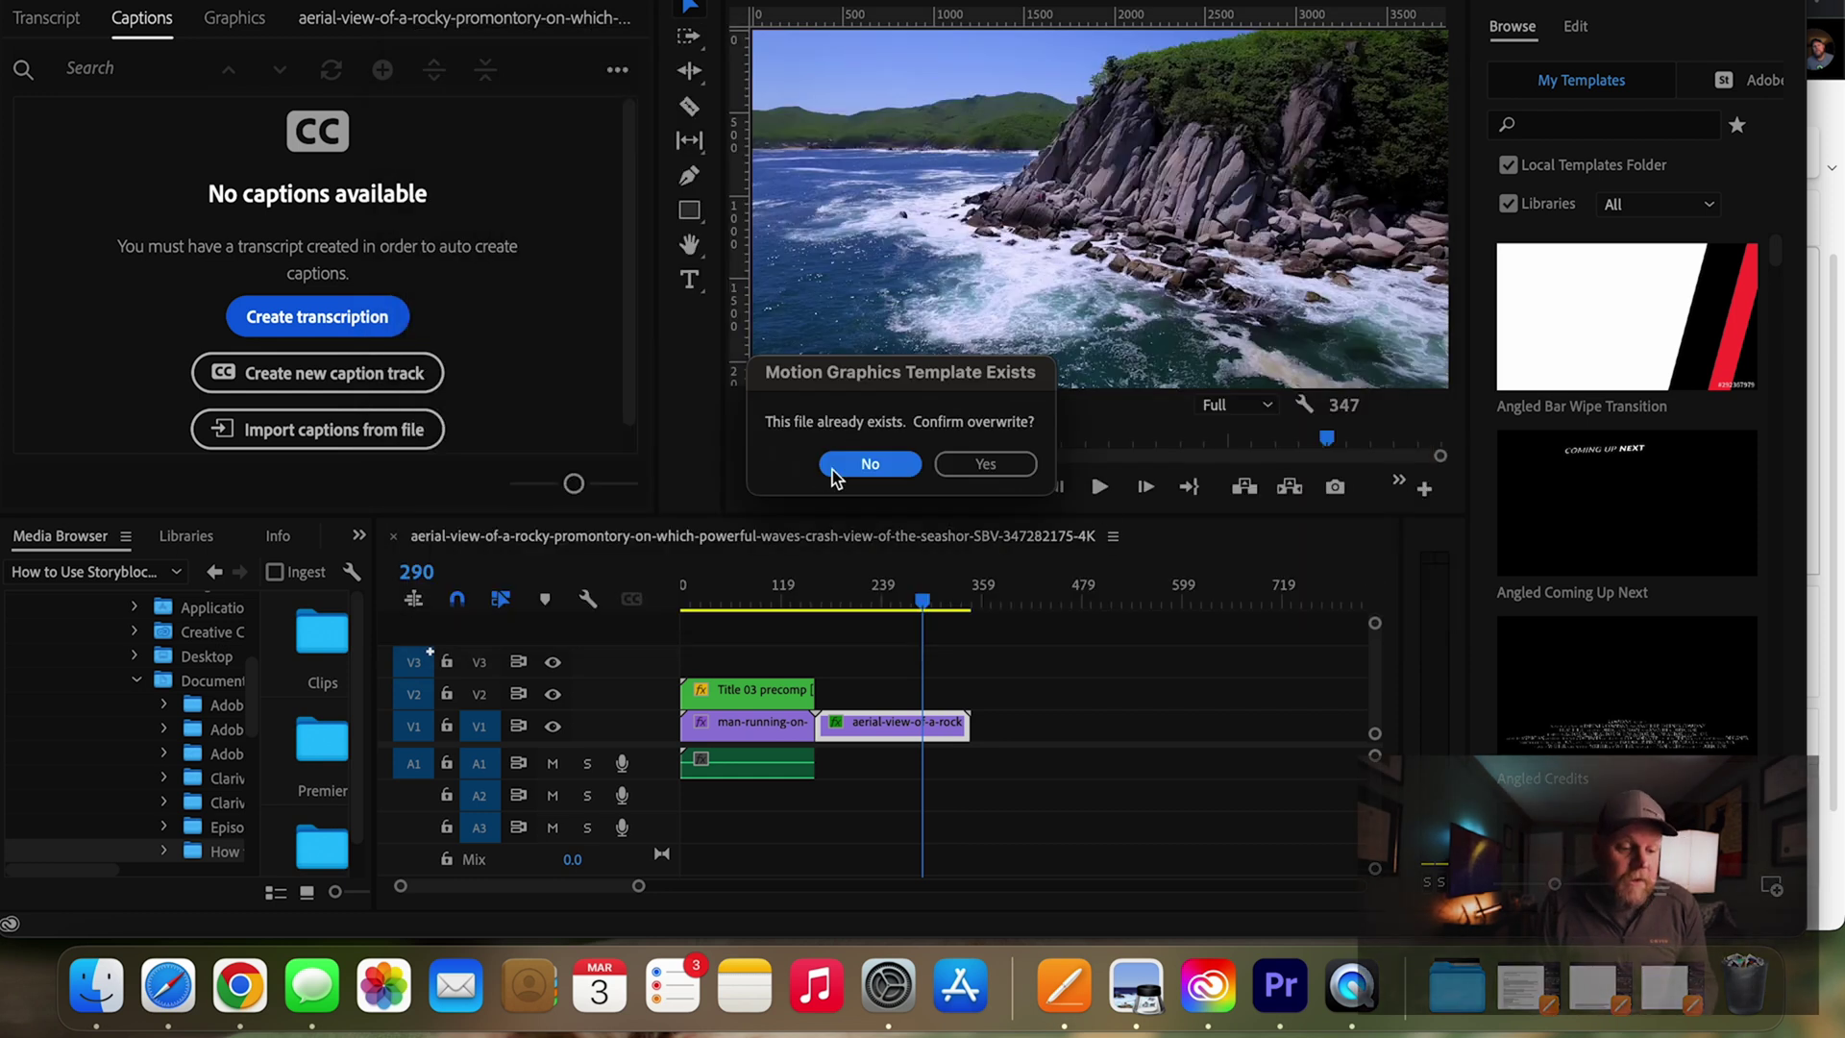
Decline overwriting, search templates for 'title 1', and place the NO PLUGINS title on V2
click(976, 464)
click(1572, 128)
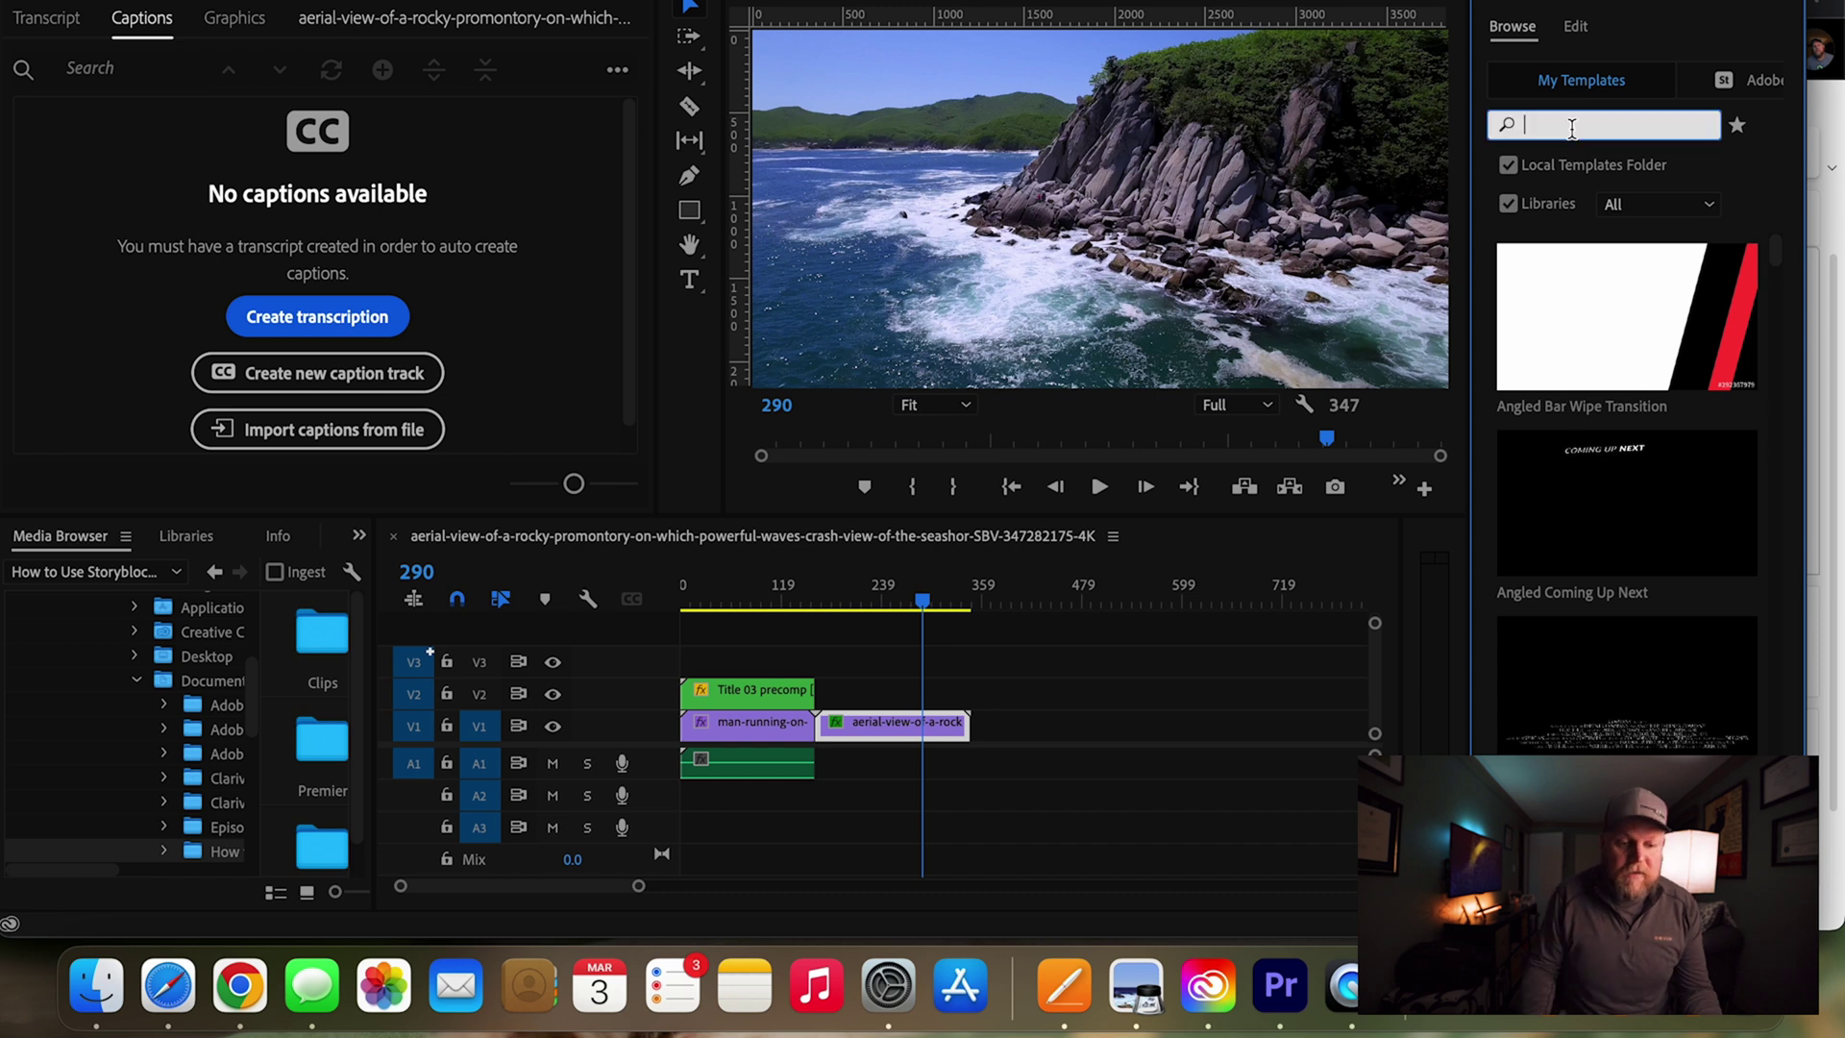
text(title)
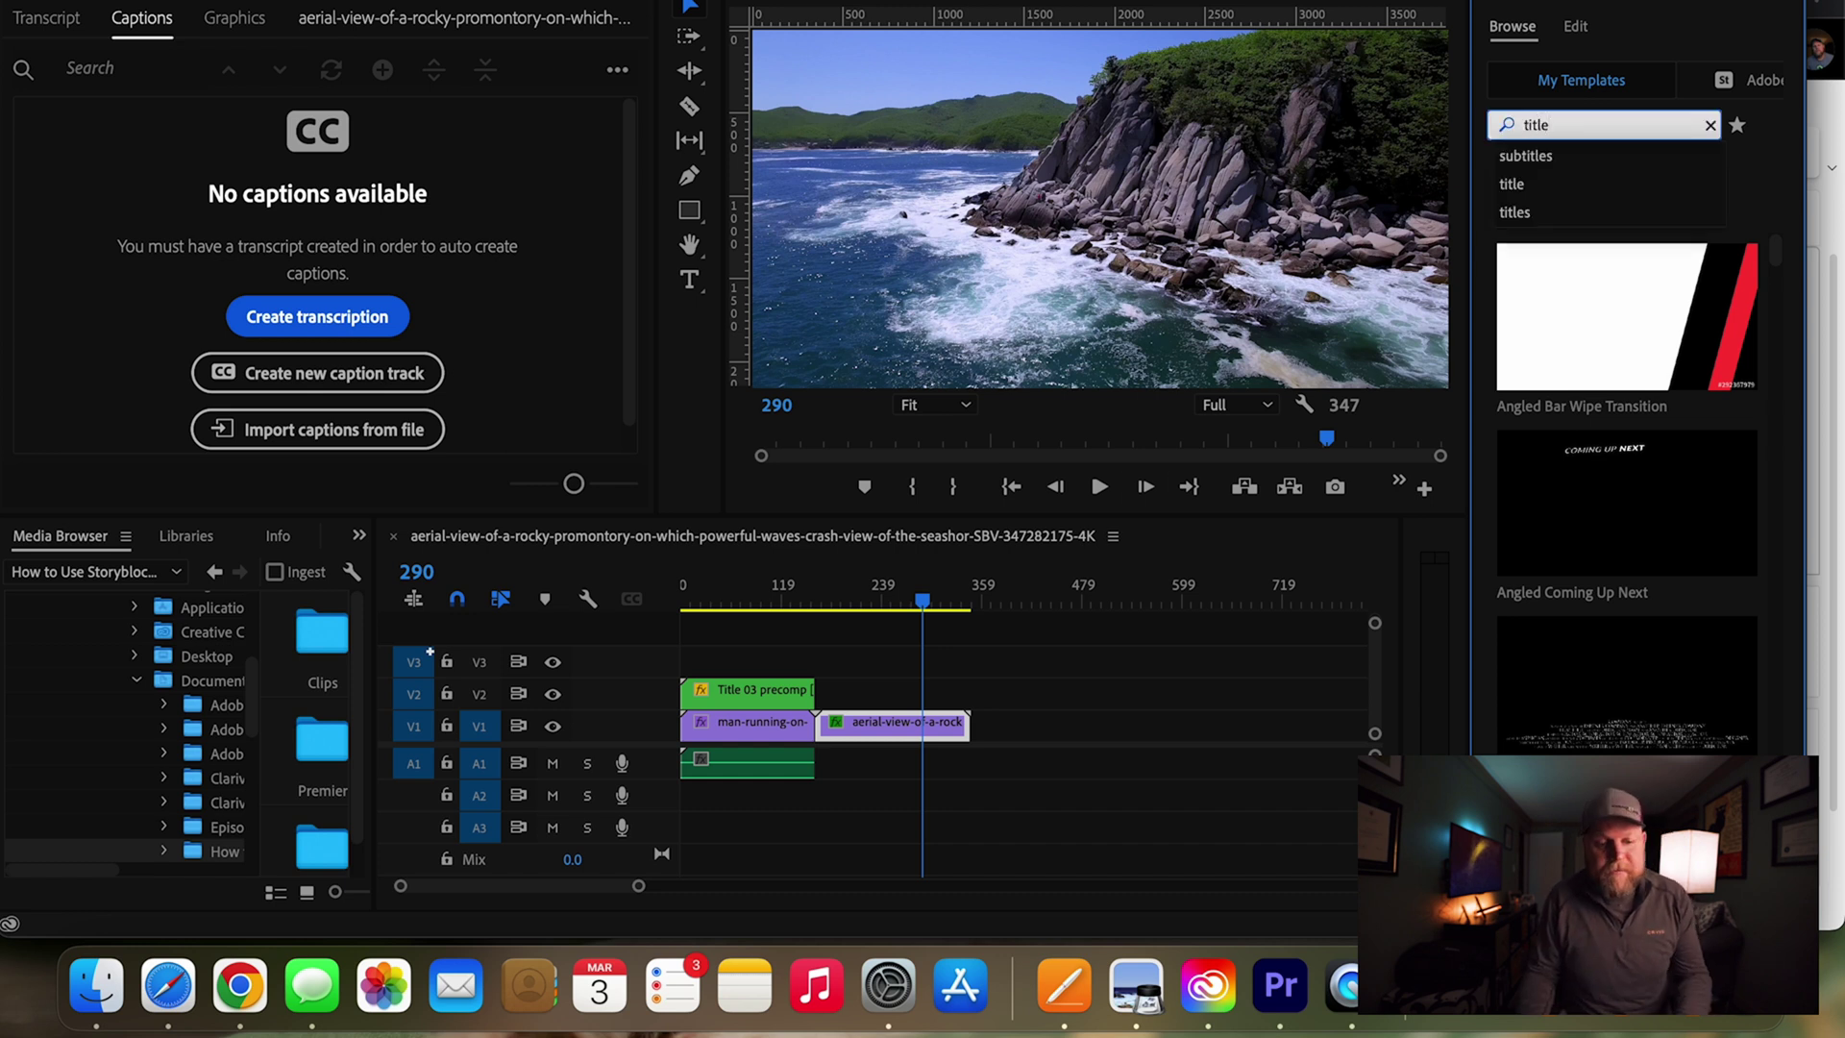
text( 1)
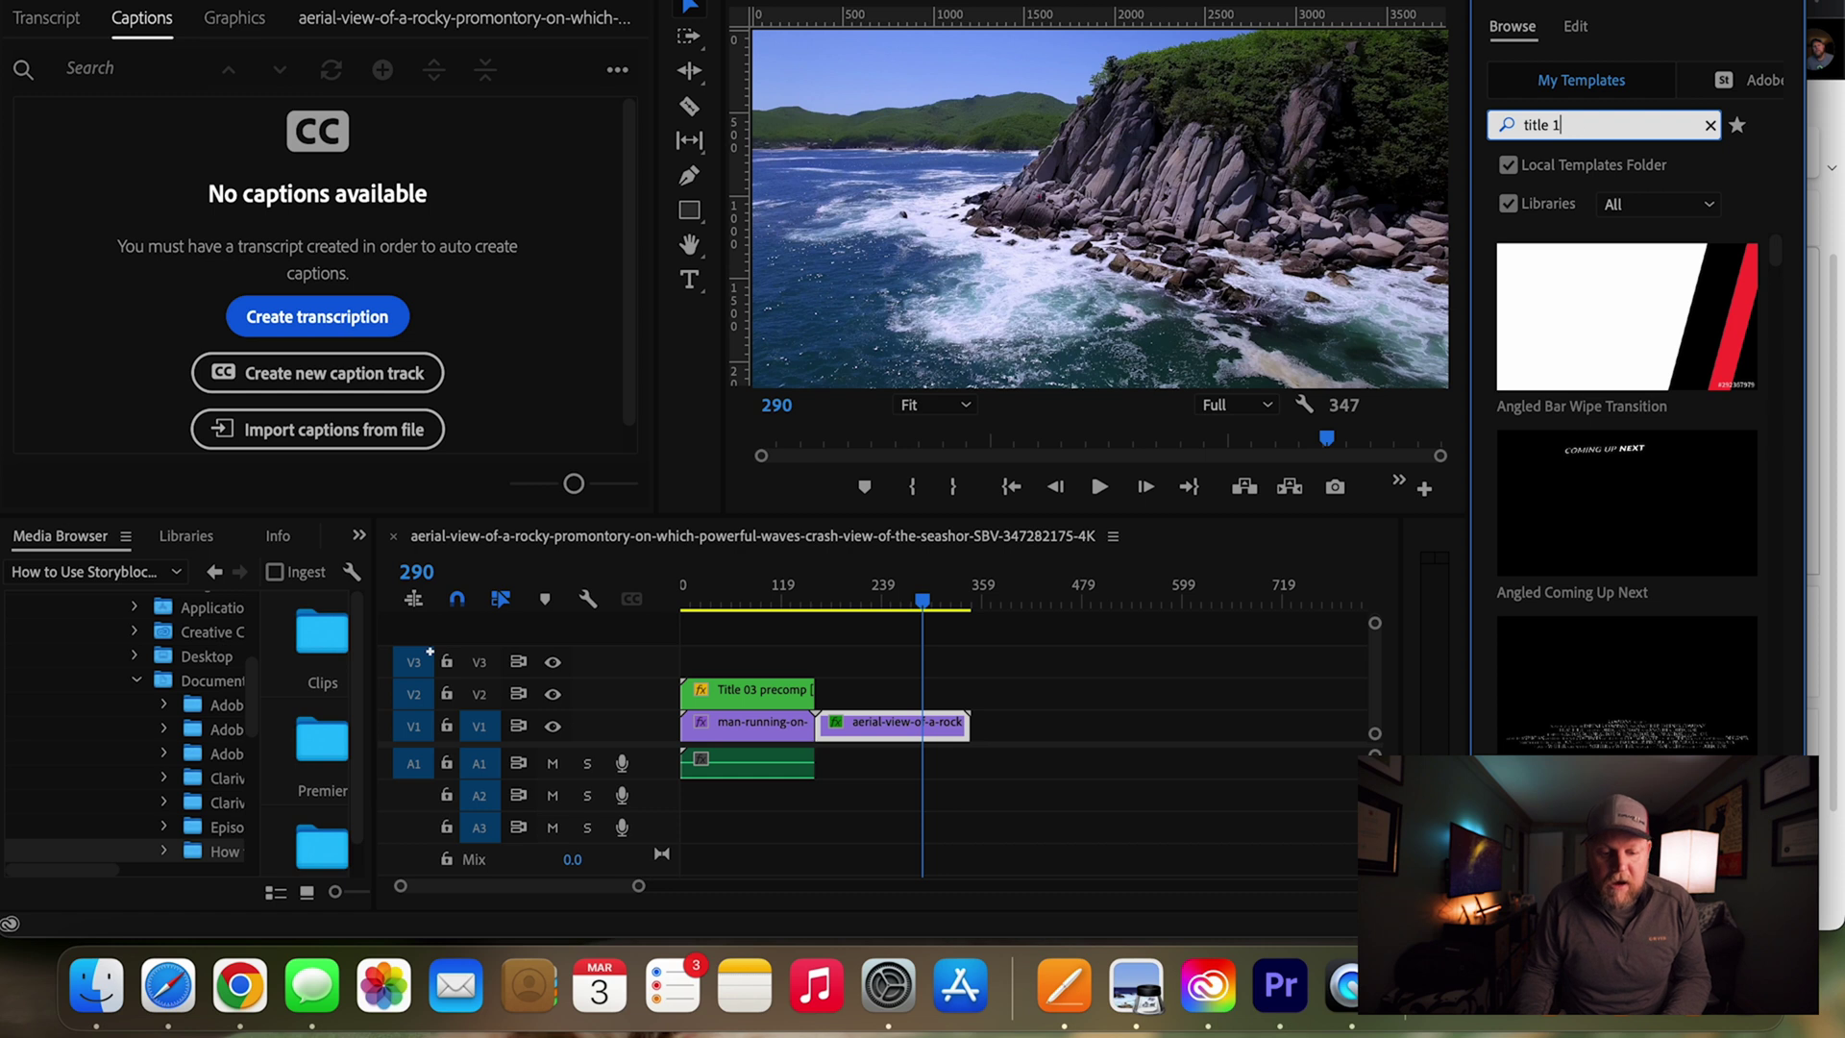
key(Return)
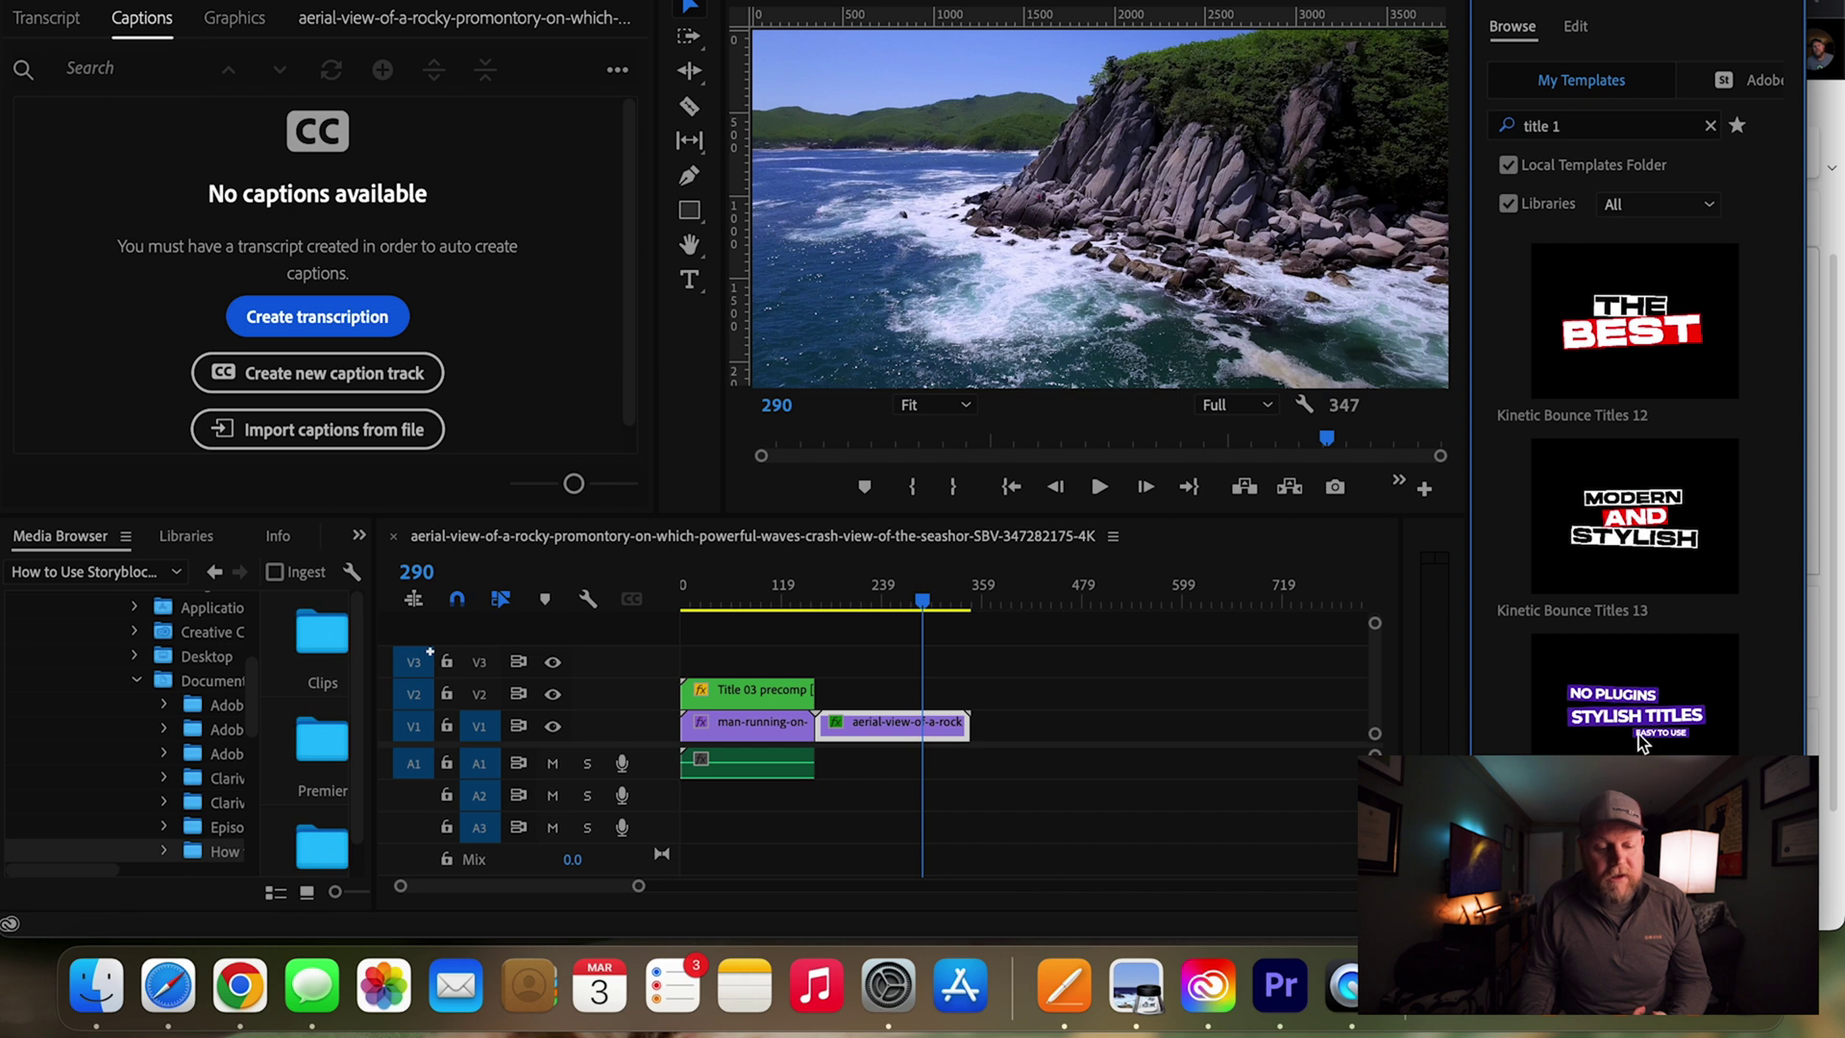
drag(1673, 690, 827, 697)
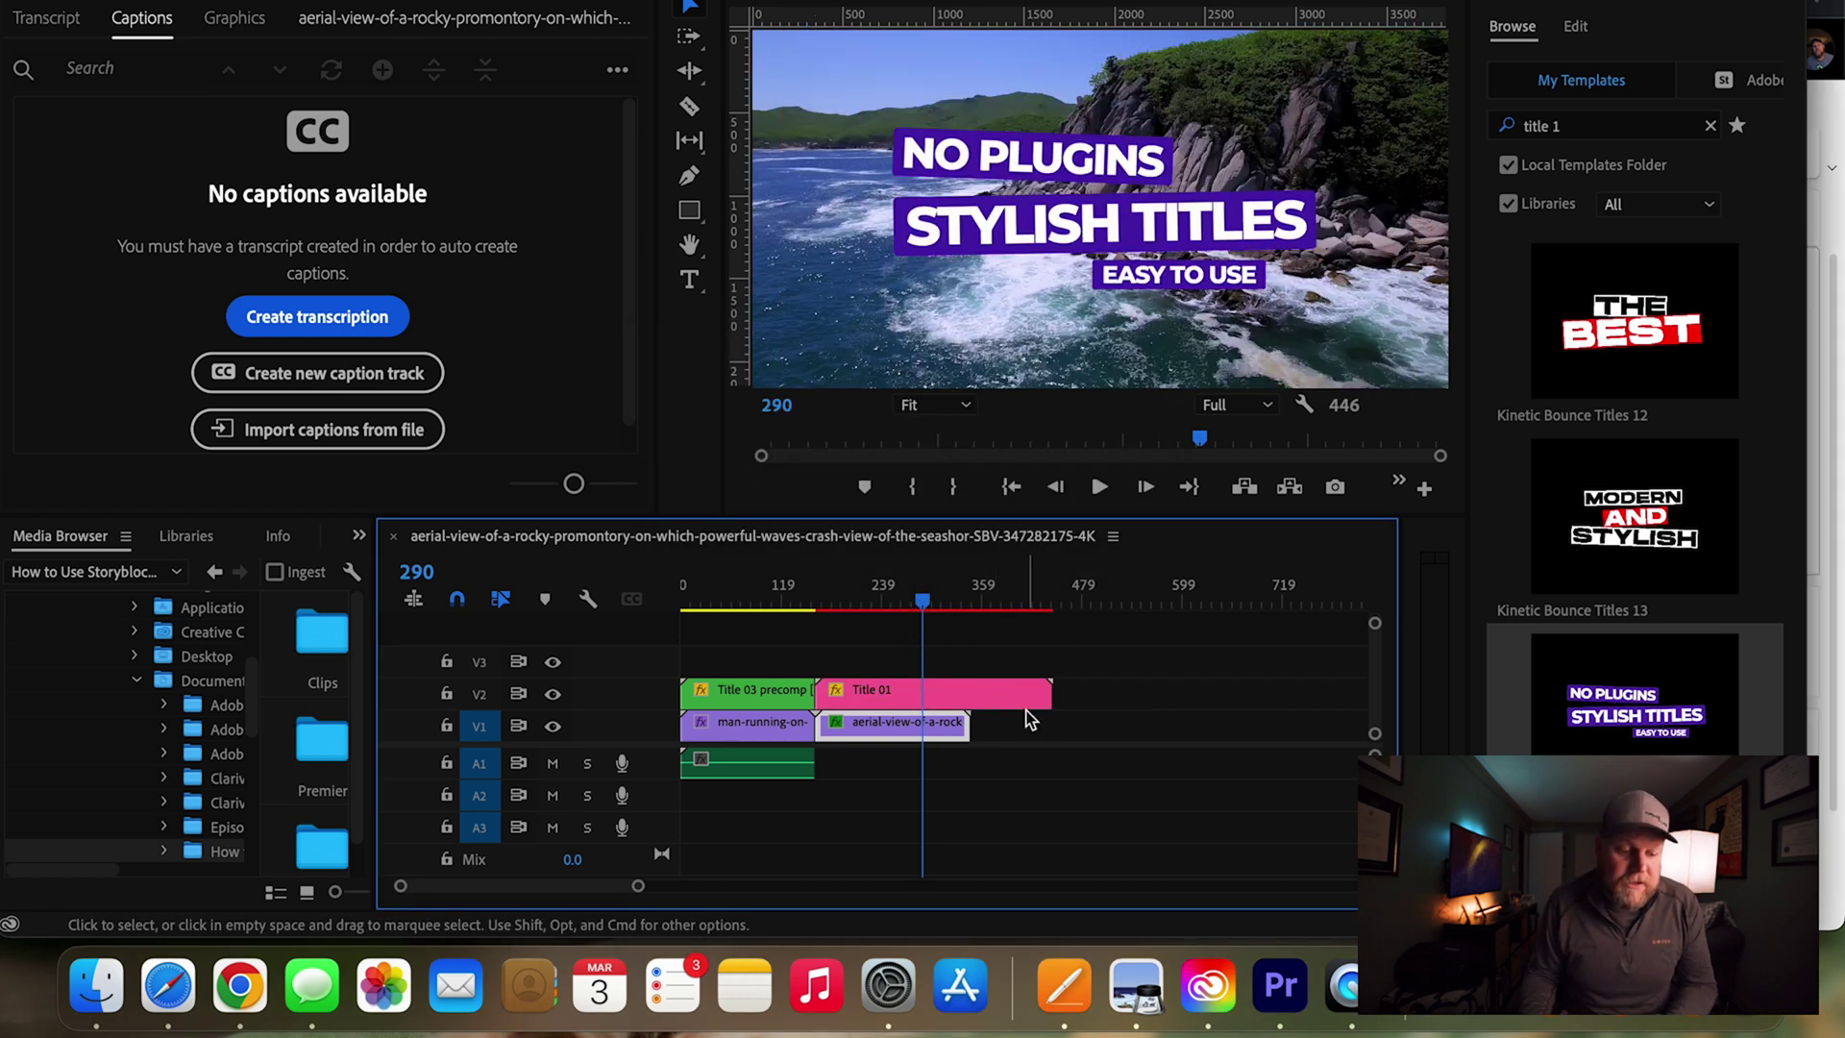
Trim the Title 01 clip to end with the aerial clip and park the playhead at frame 240
click(1038, 692)
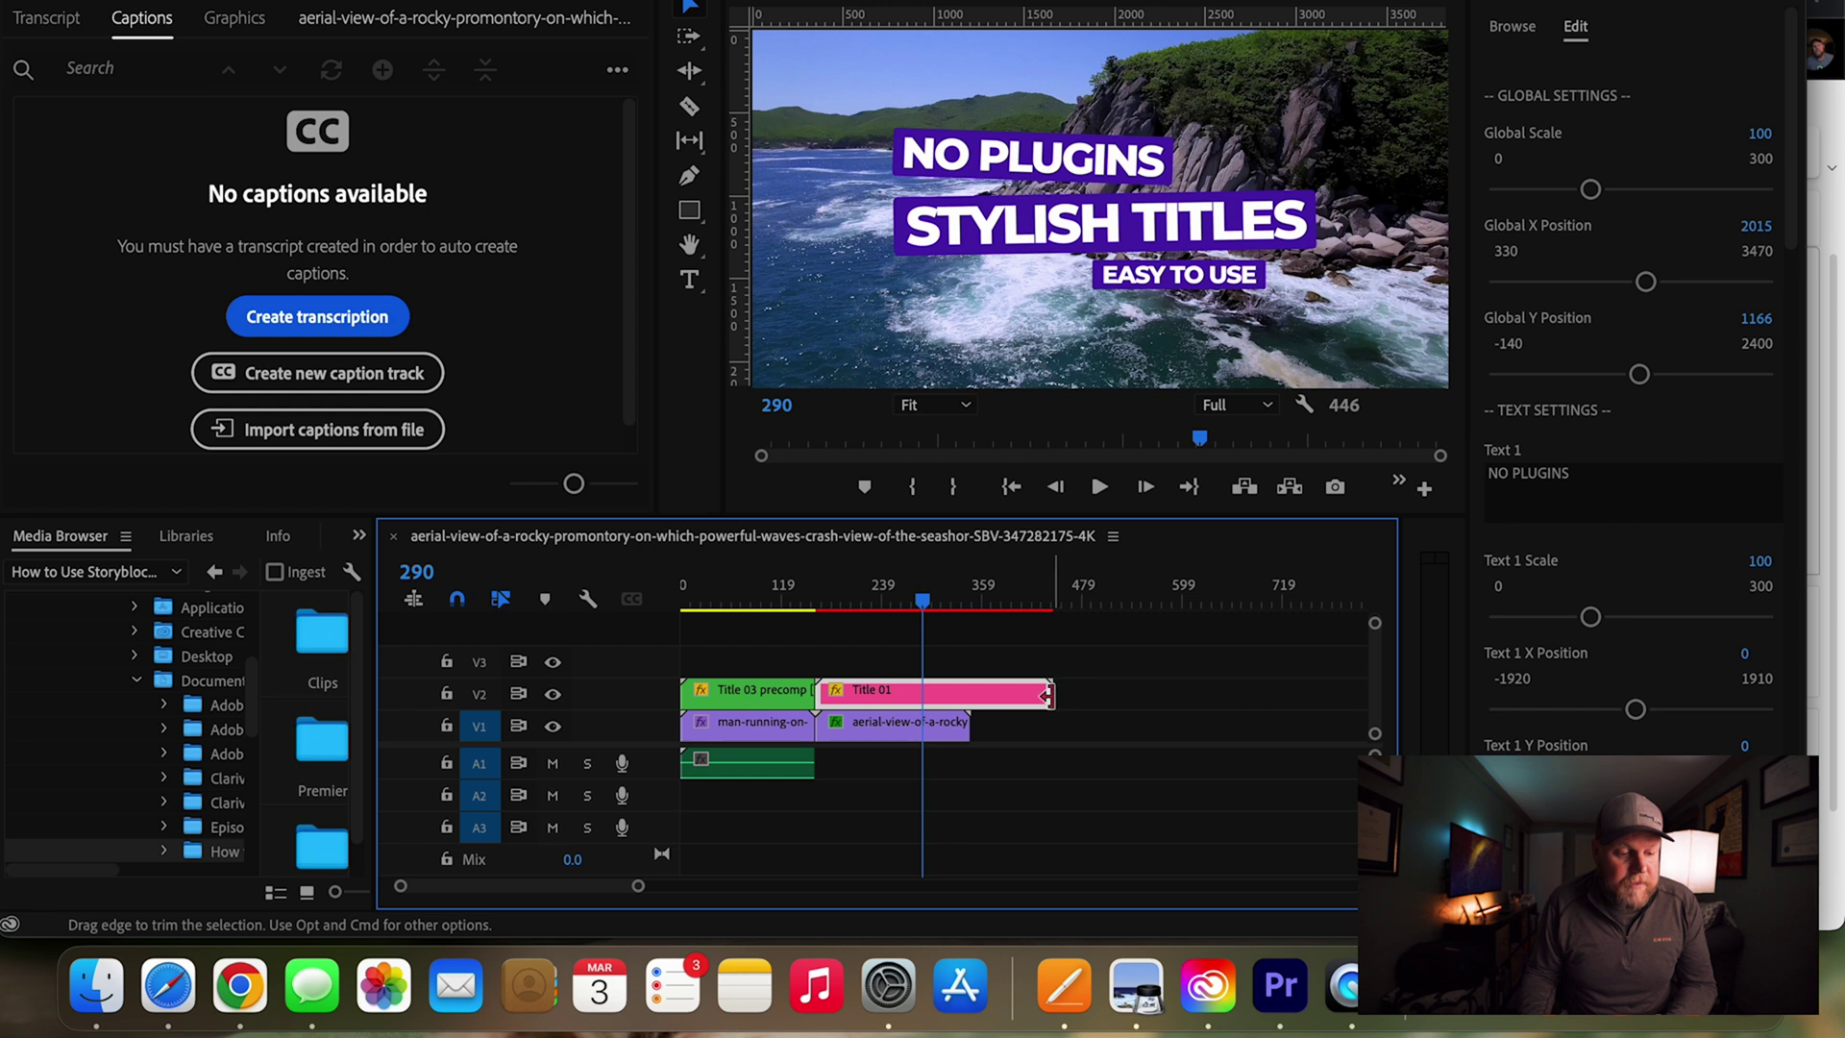
drag(1018, 699, 969, 698)
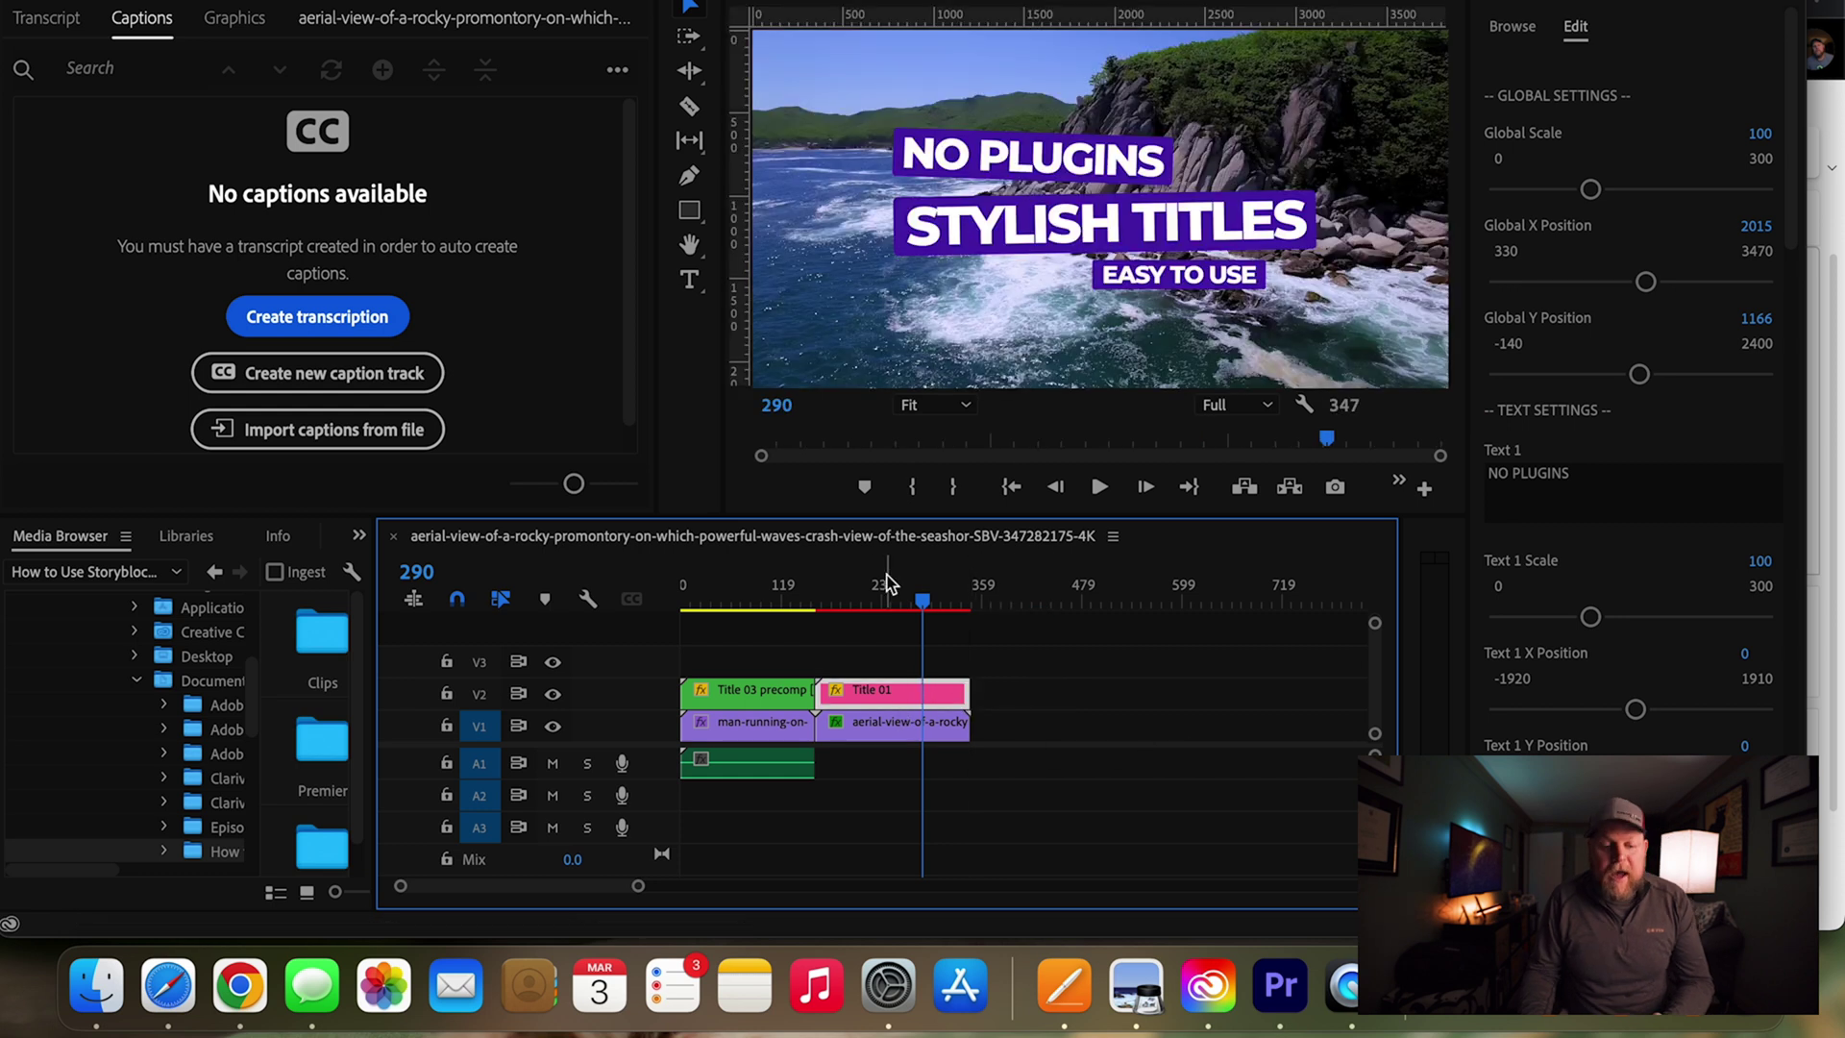
click(883, 578)
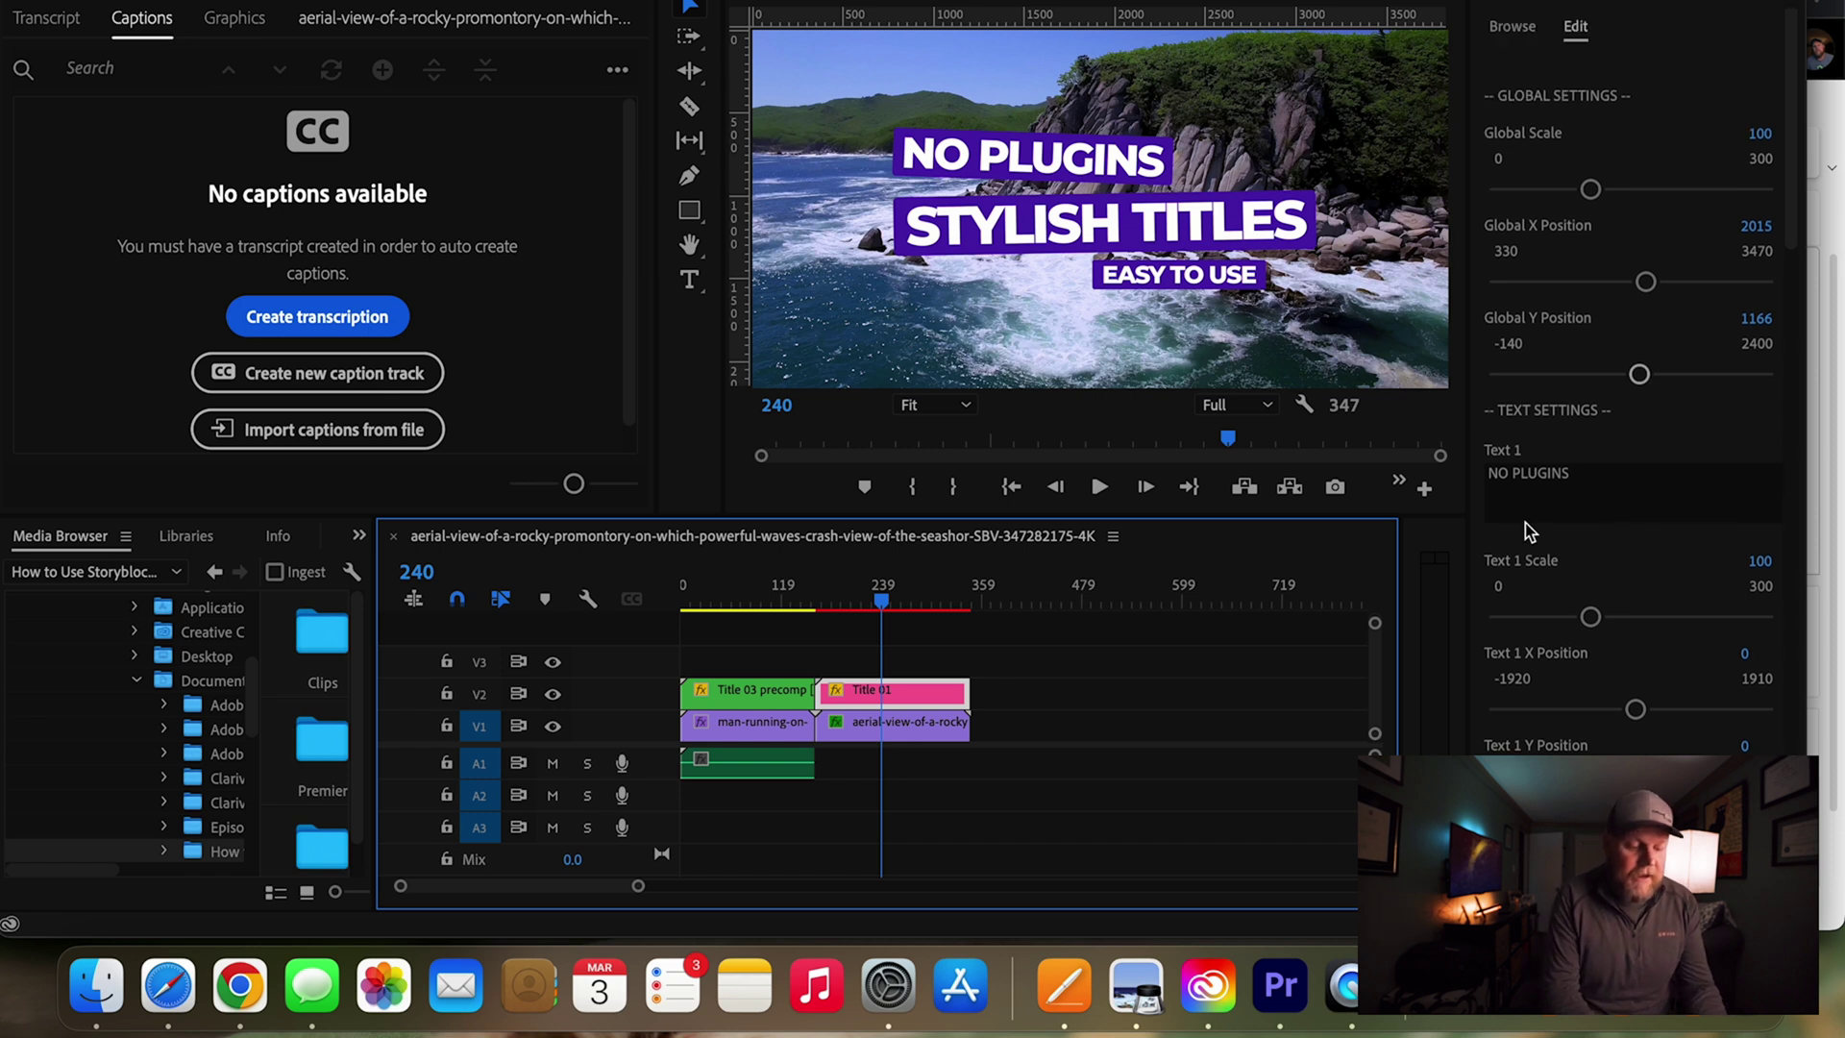
Change the first title line to '5 EPIC' and fit its first bar to it
click(1538, 481)
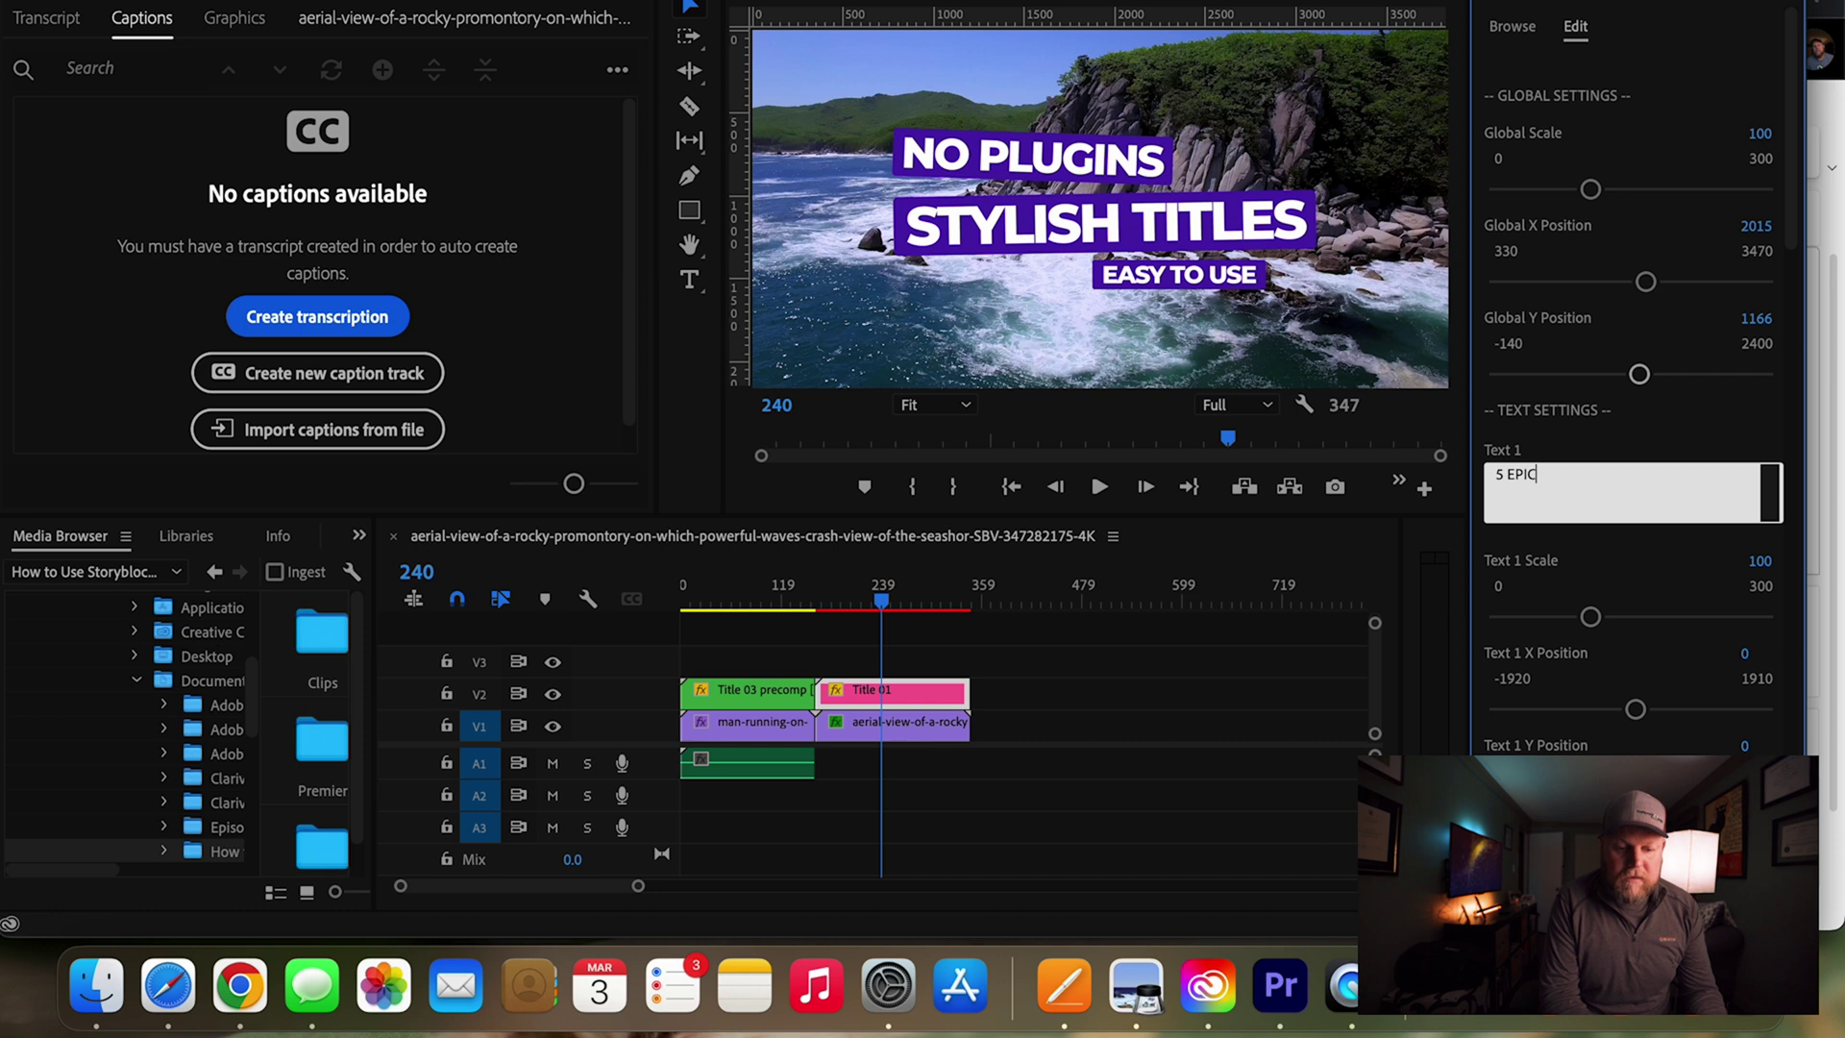
text(ON)
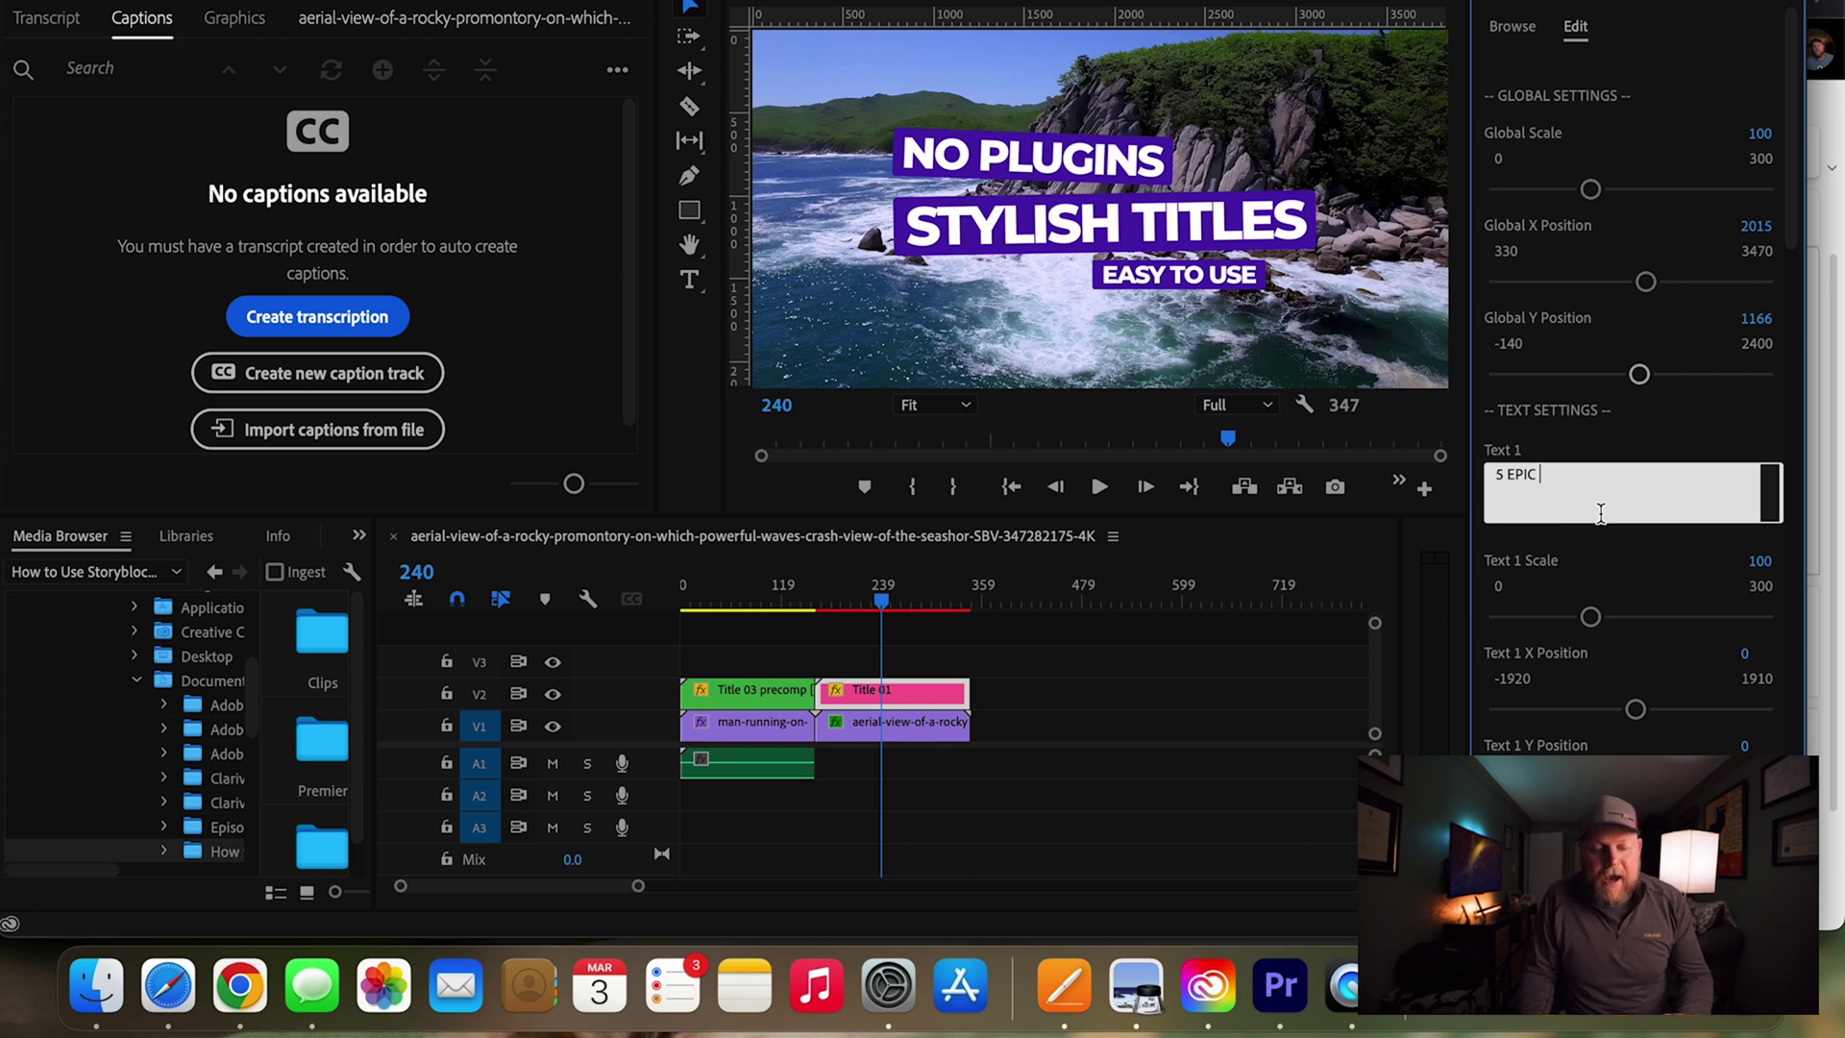
click(1620, 538)
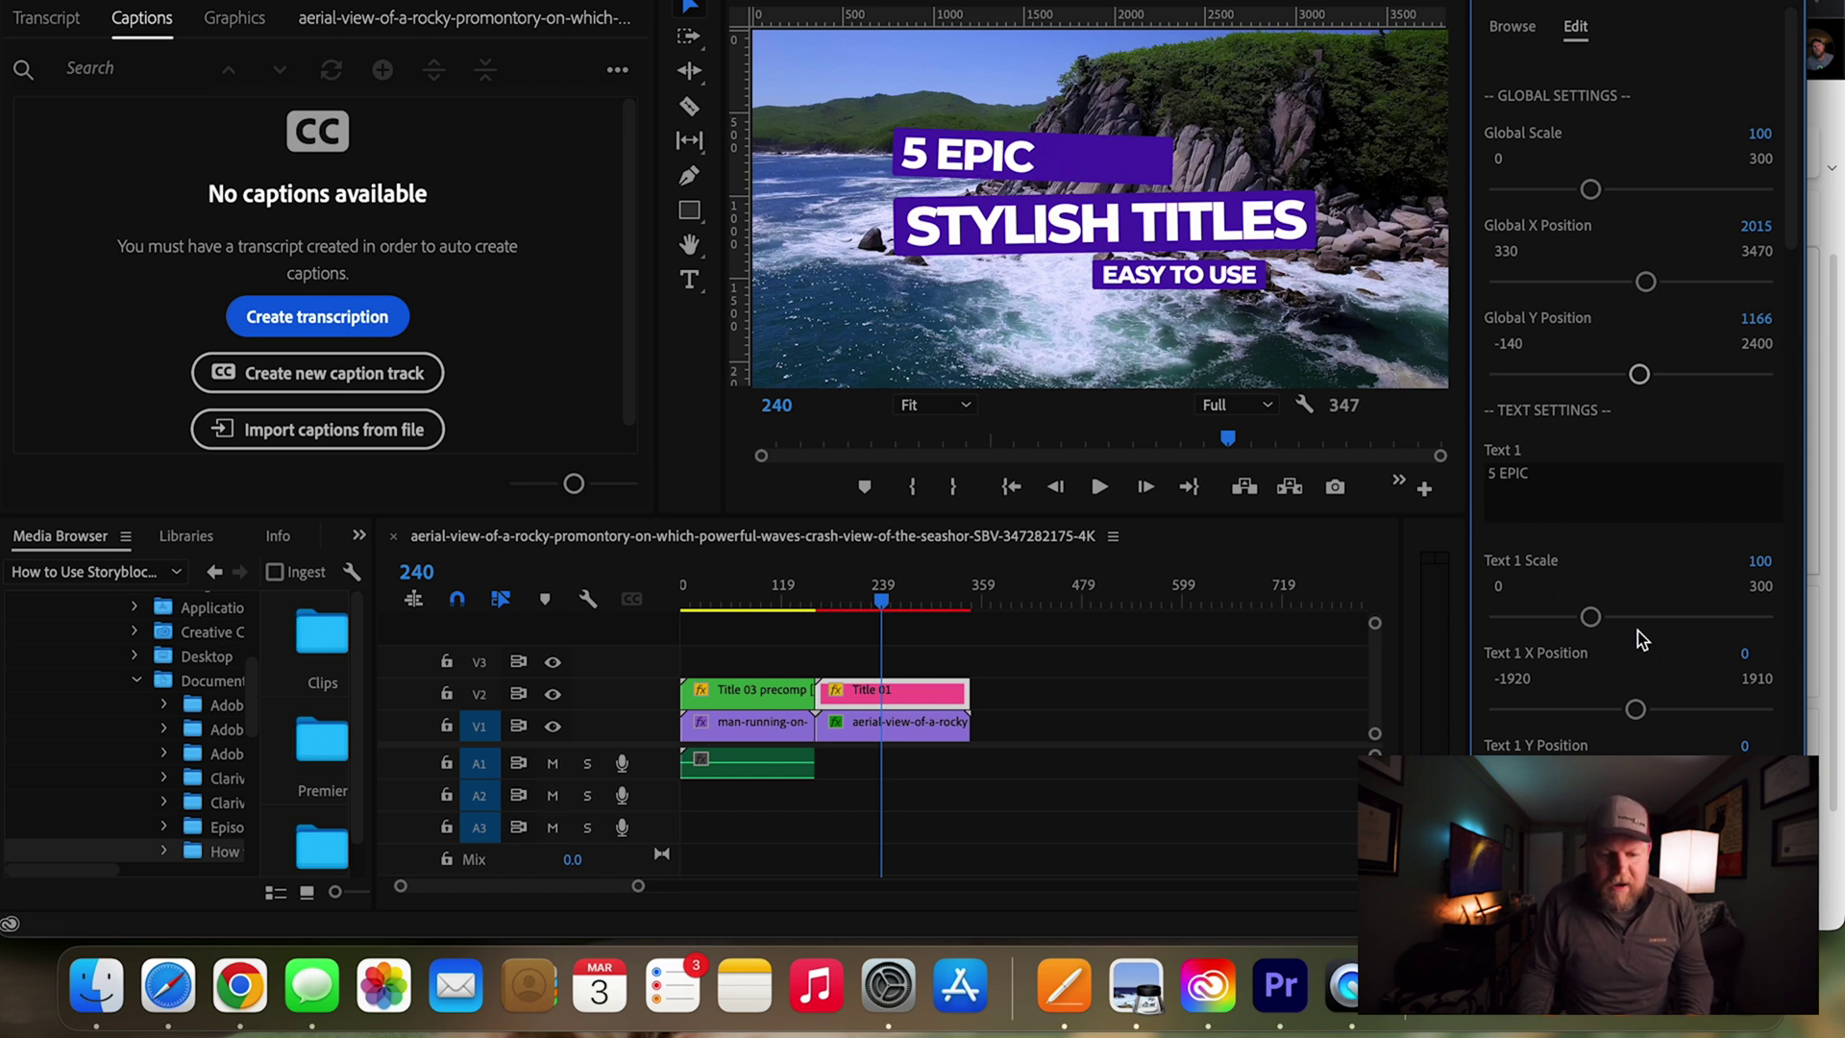
scroll(1680, 734, down, 3)
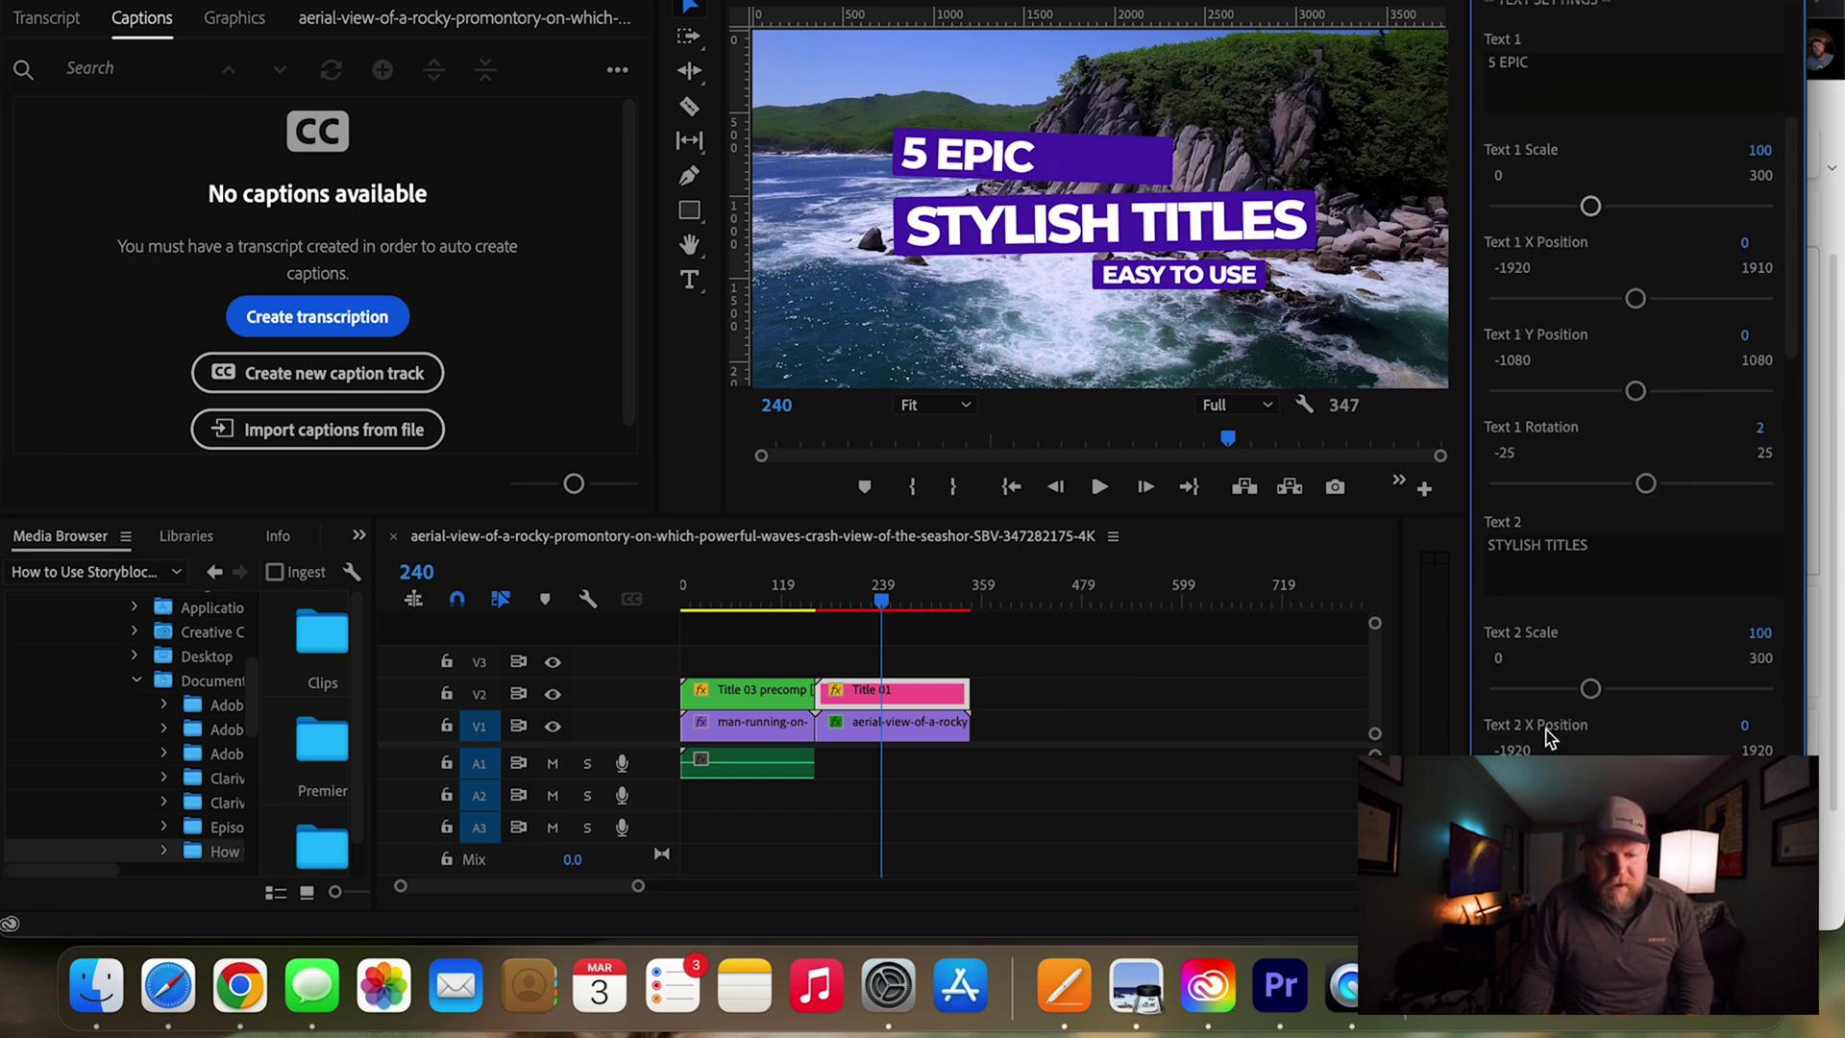
scroll(1626, 723, down, 2)
scroll(1626, 723, down, 3)
scroll(1622, 716, down, 2)
scroll(1622, 716, down, 2)
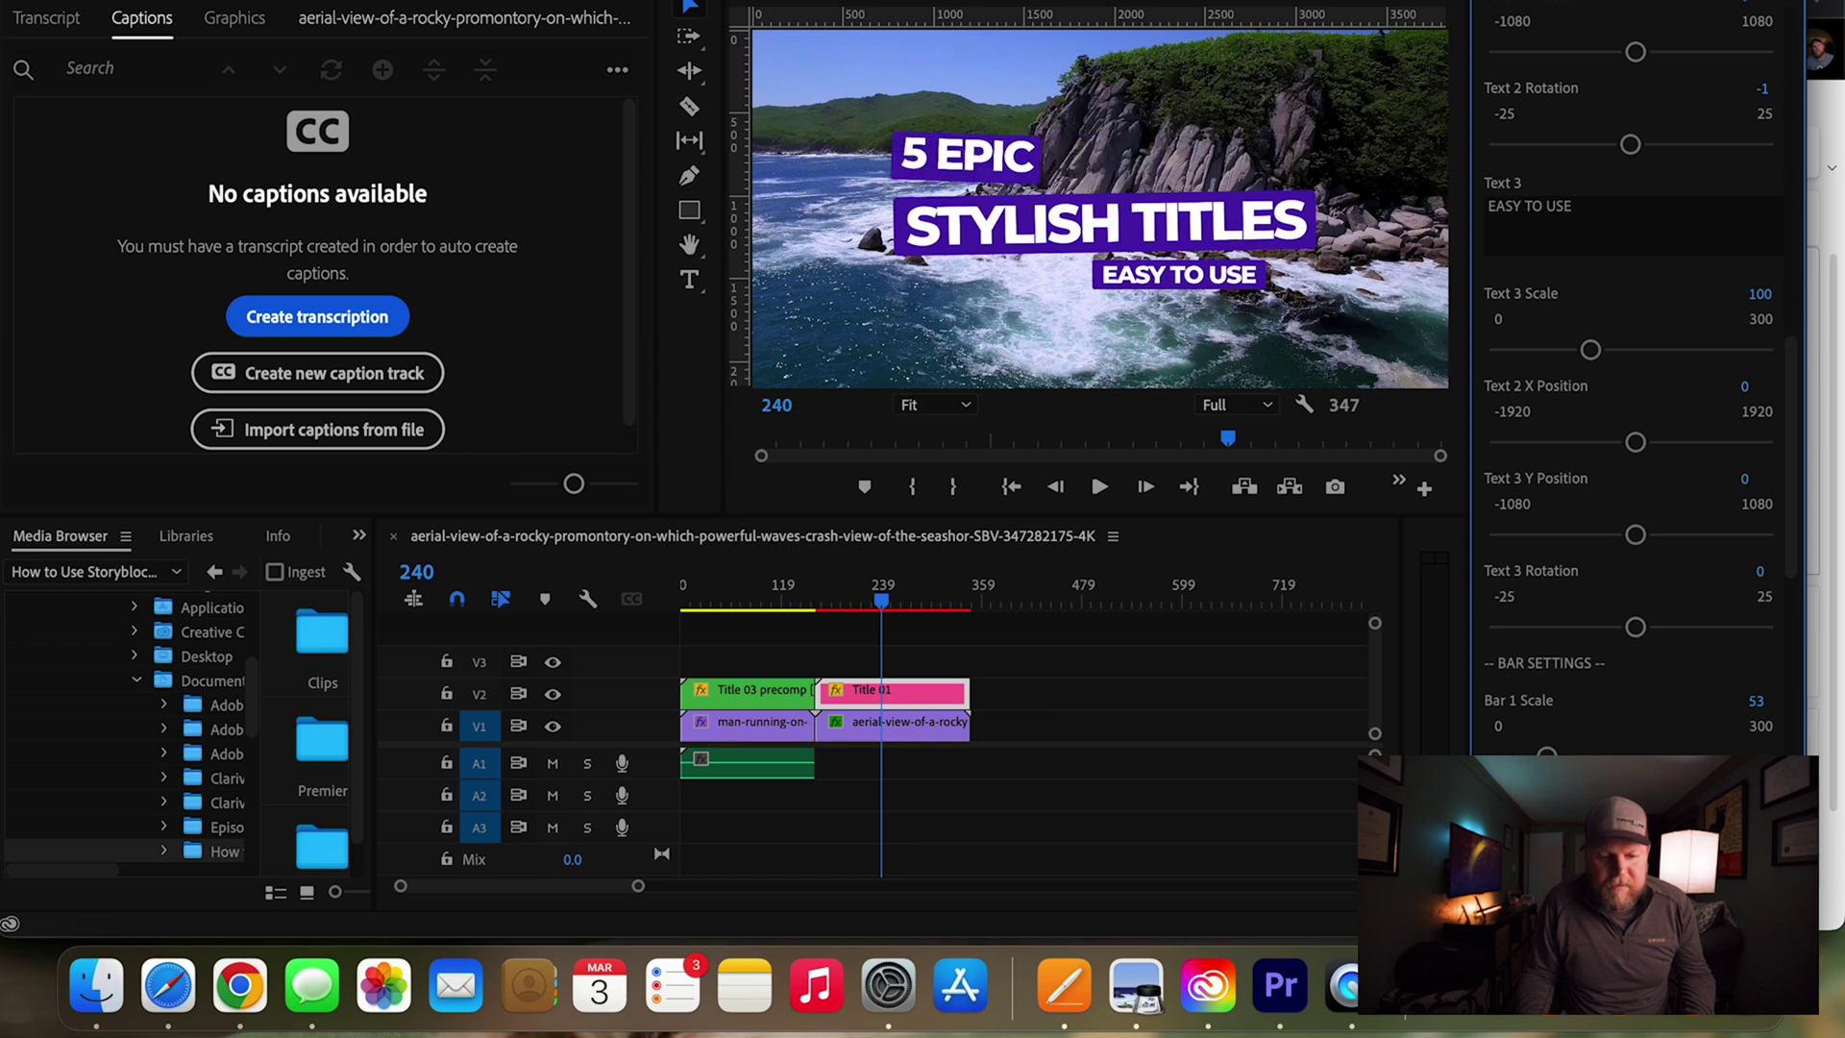
scroll(1634, 423, down, 1)
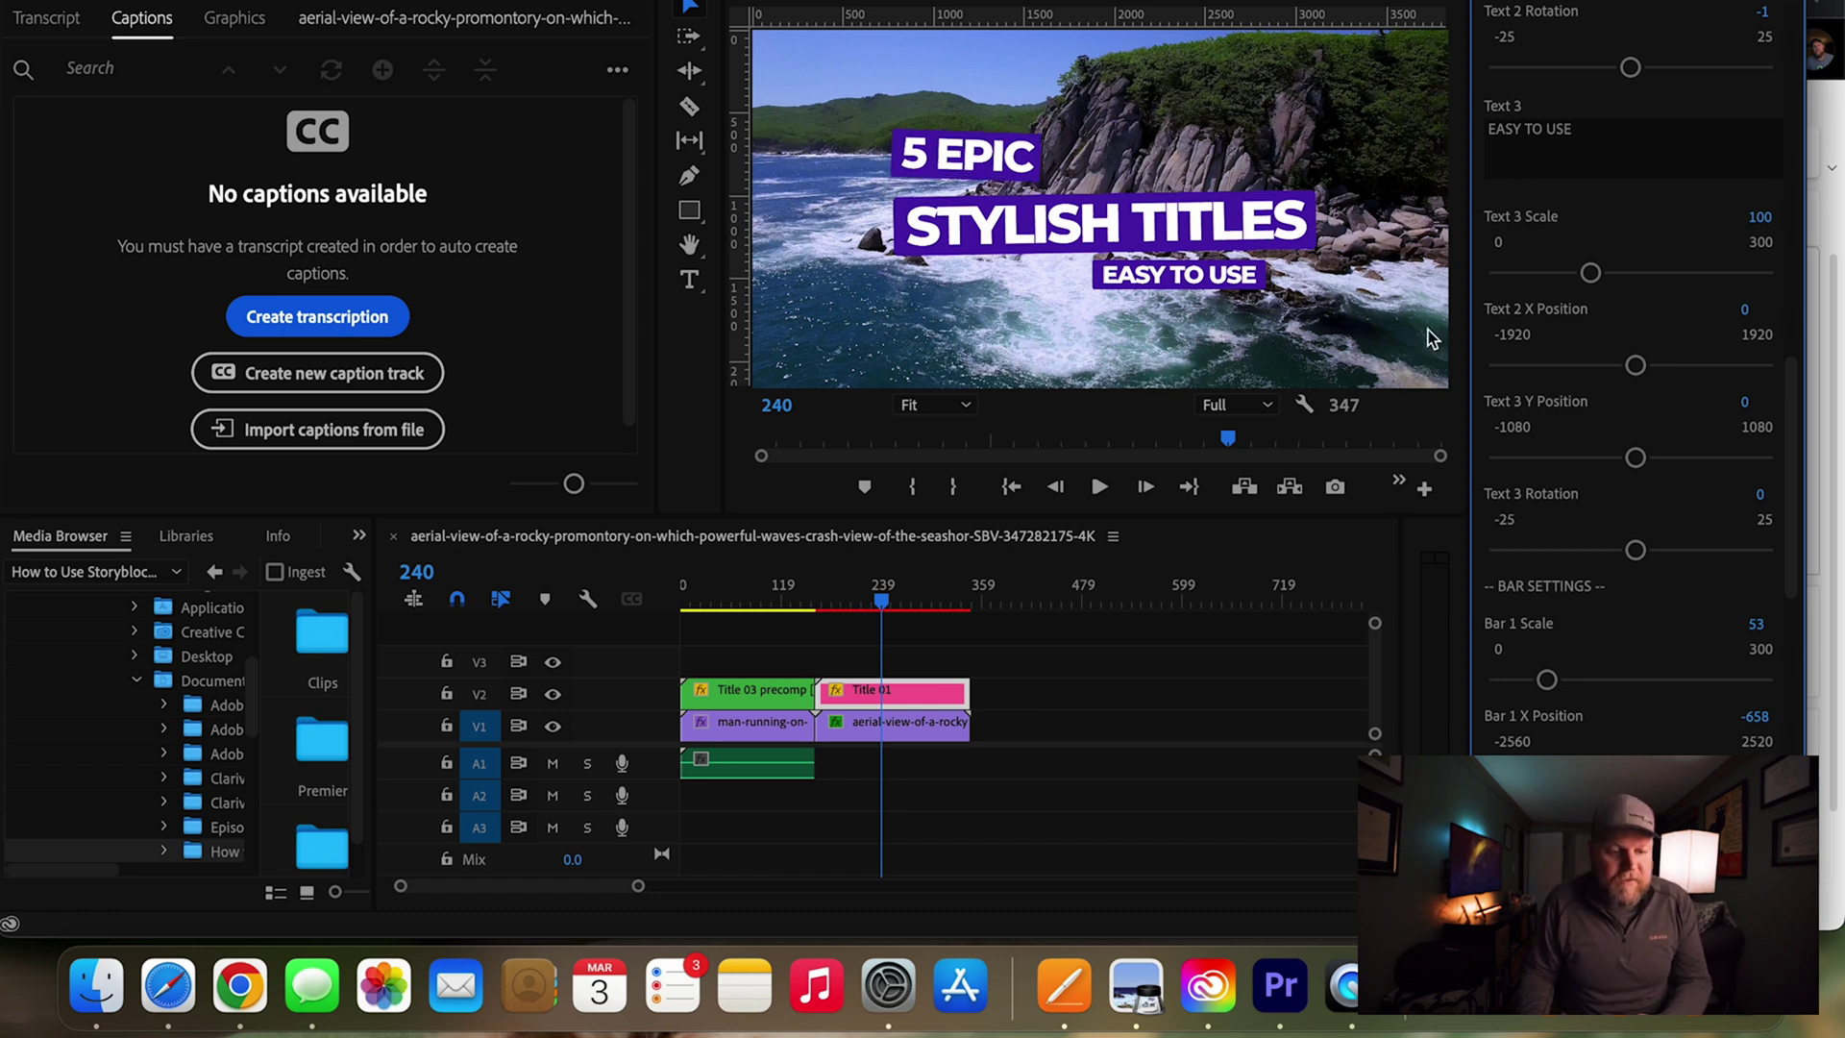
scroll(1620, 628, up, 10)
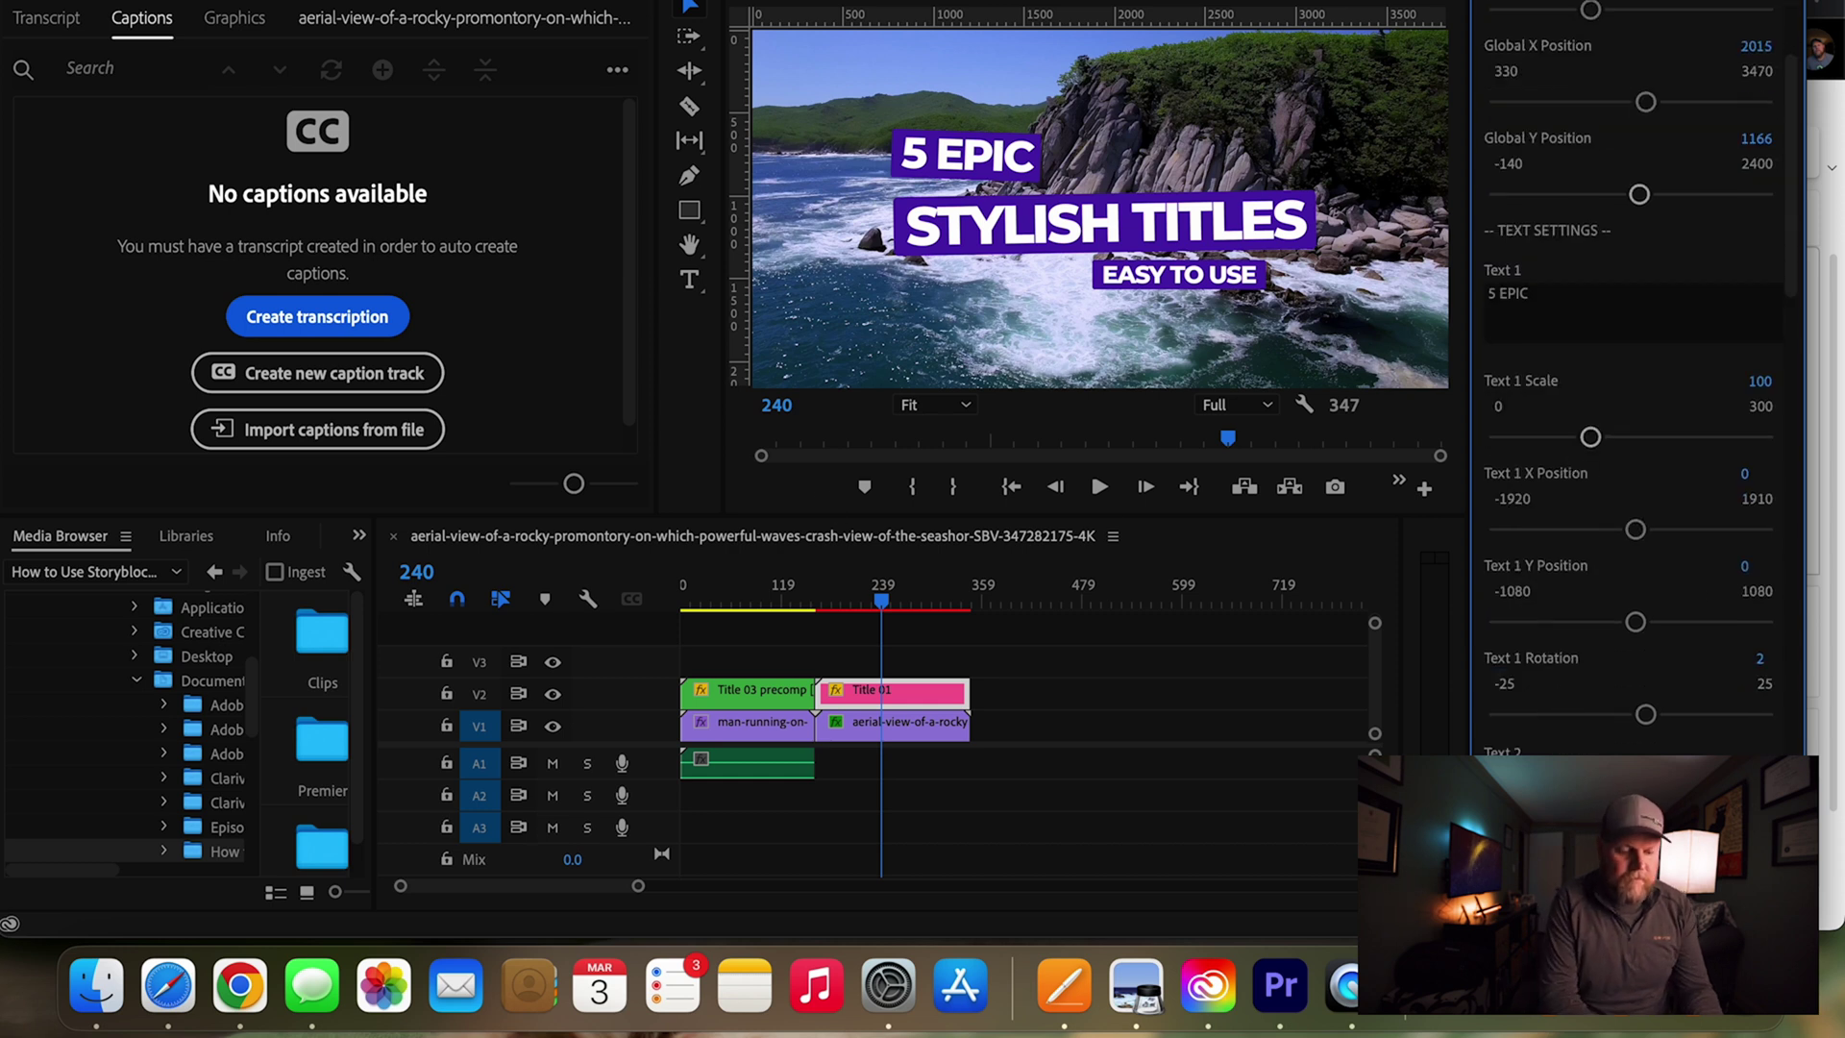
Change the third title line to 'YOU MUST LEARN'
scroll(1595, 416, down, 10)
click(1586, 346)
text(YOU MUST LEARN)
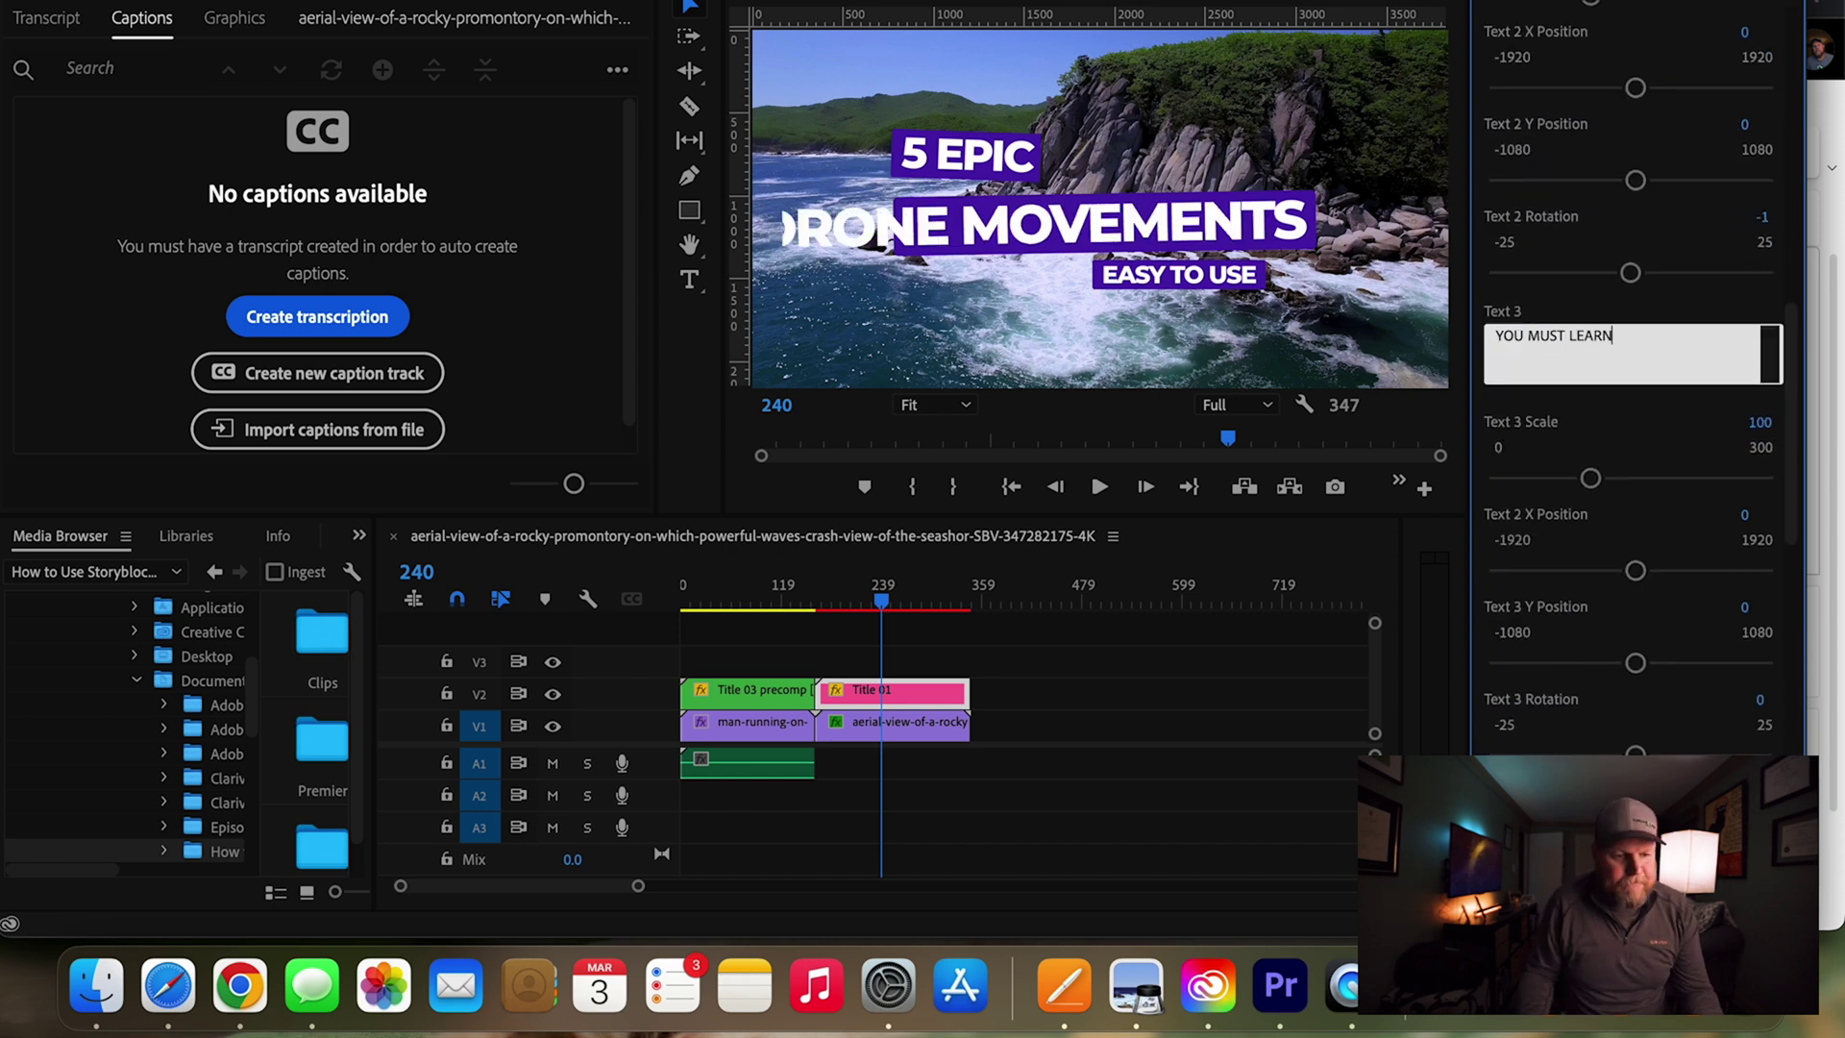
click(1595, 416)
Widen the bottom bar slightly with the Bar 3 Scale slider to fit the new text
scroll(1614, 481, down, 10)
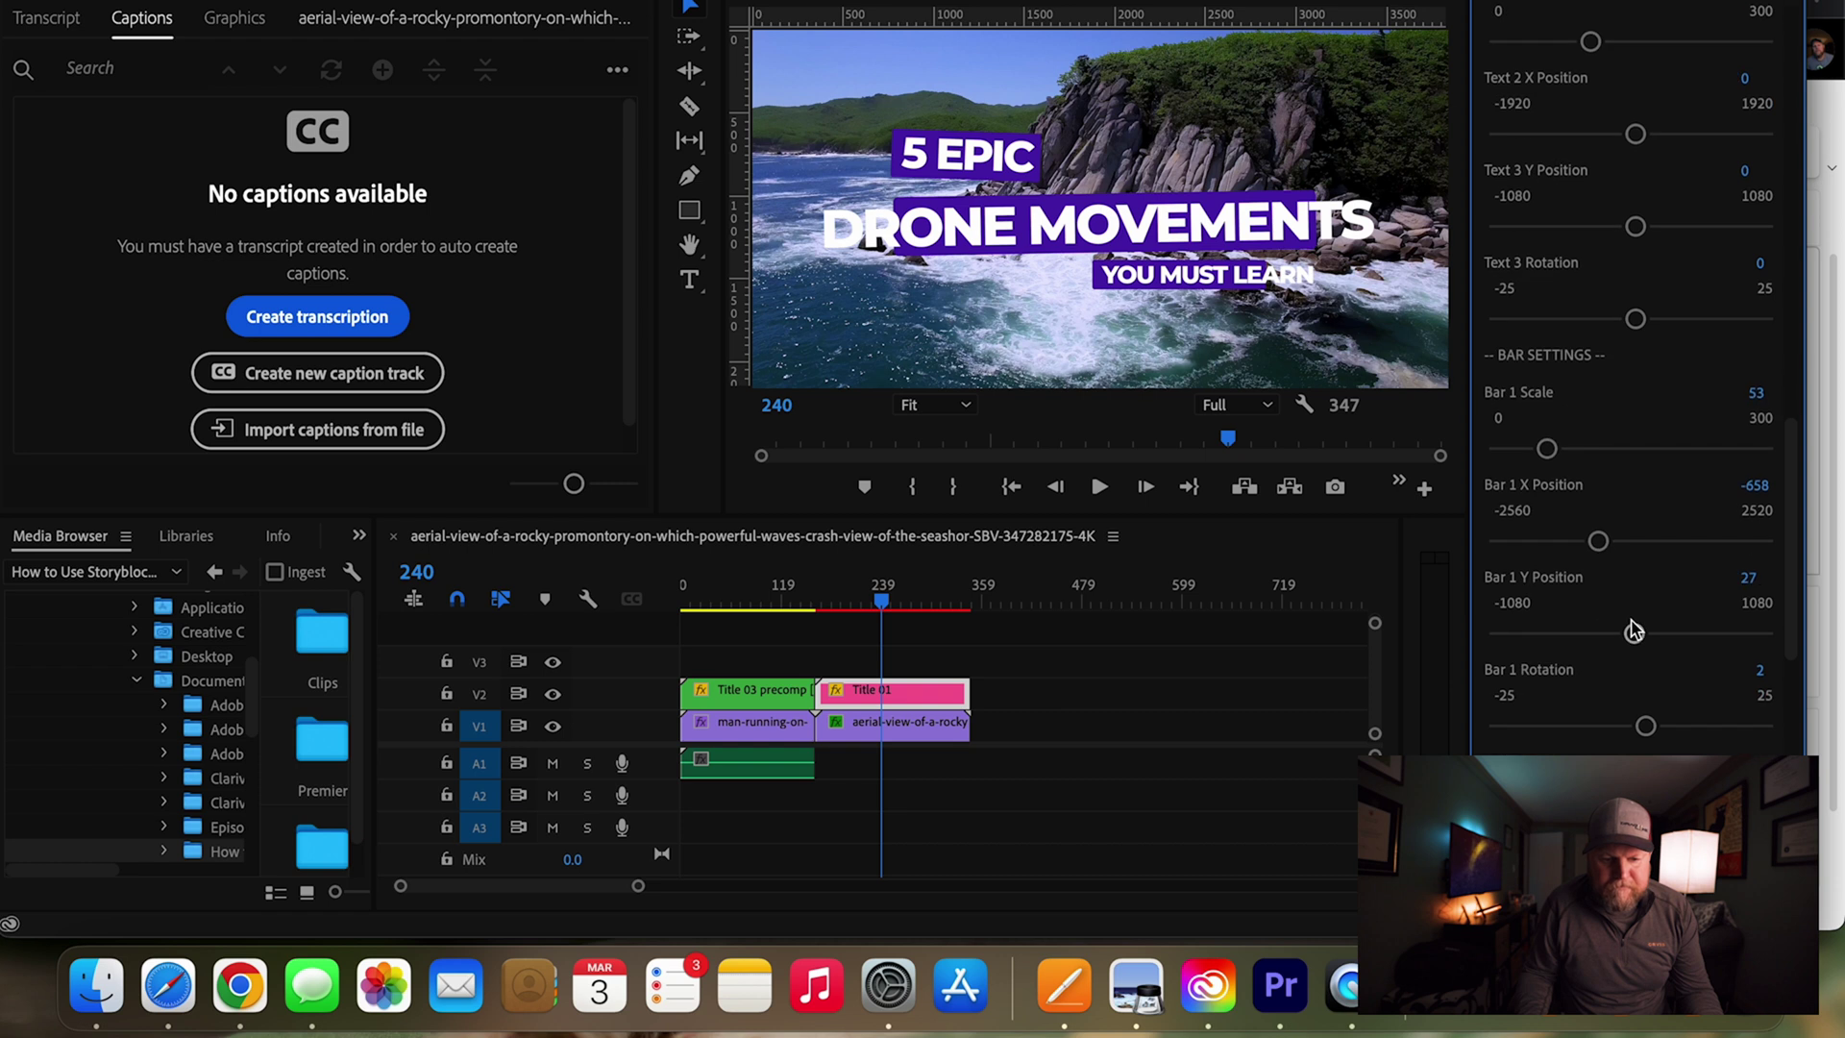
scroll(1600, 663, down, 3)
scroll(1598, 653, down, 5)
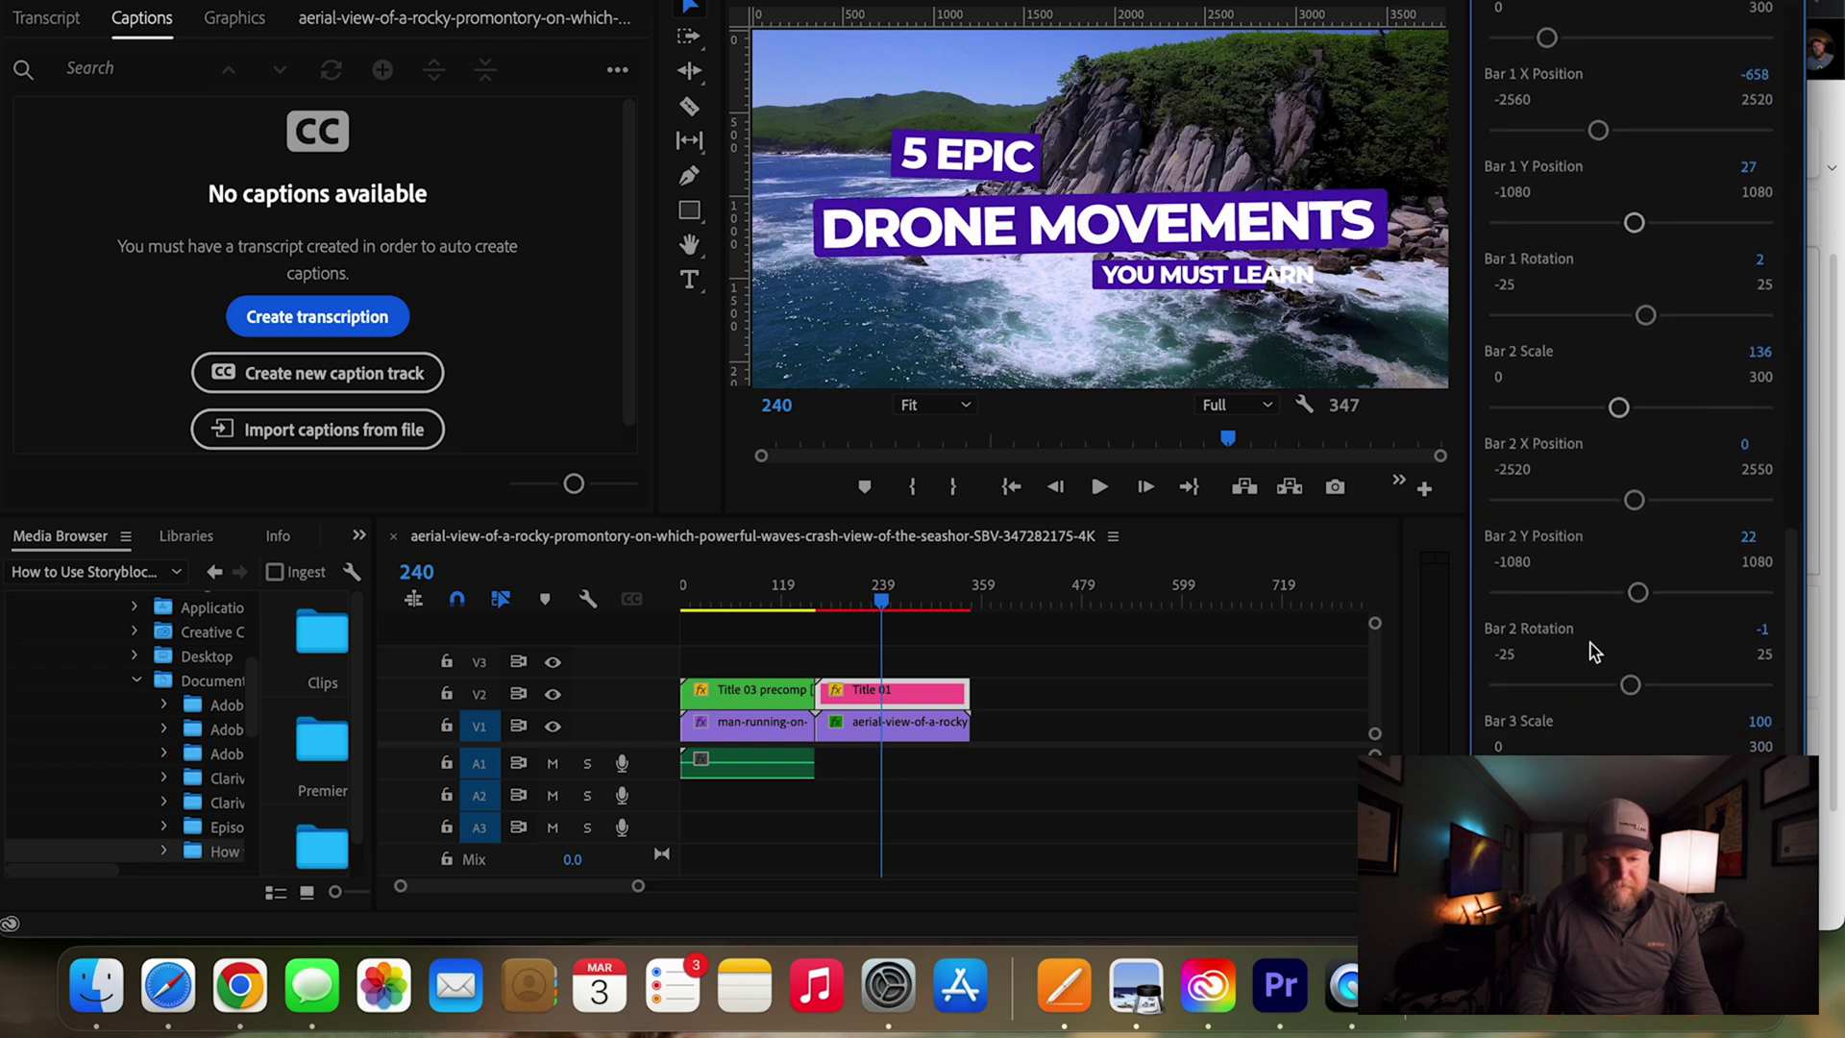
scroll(1595, 654, down, 2)
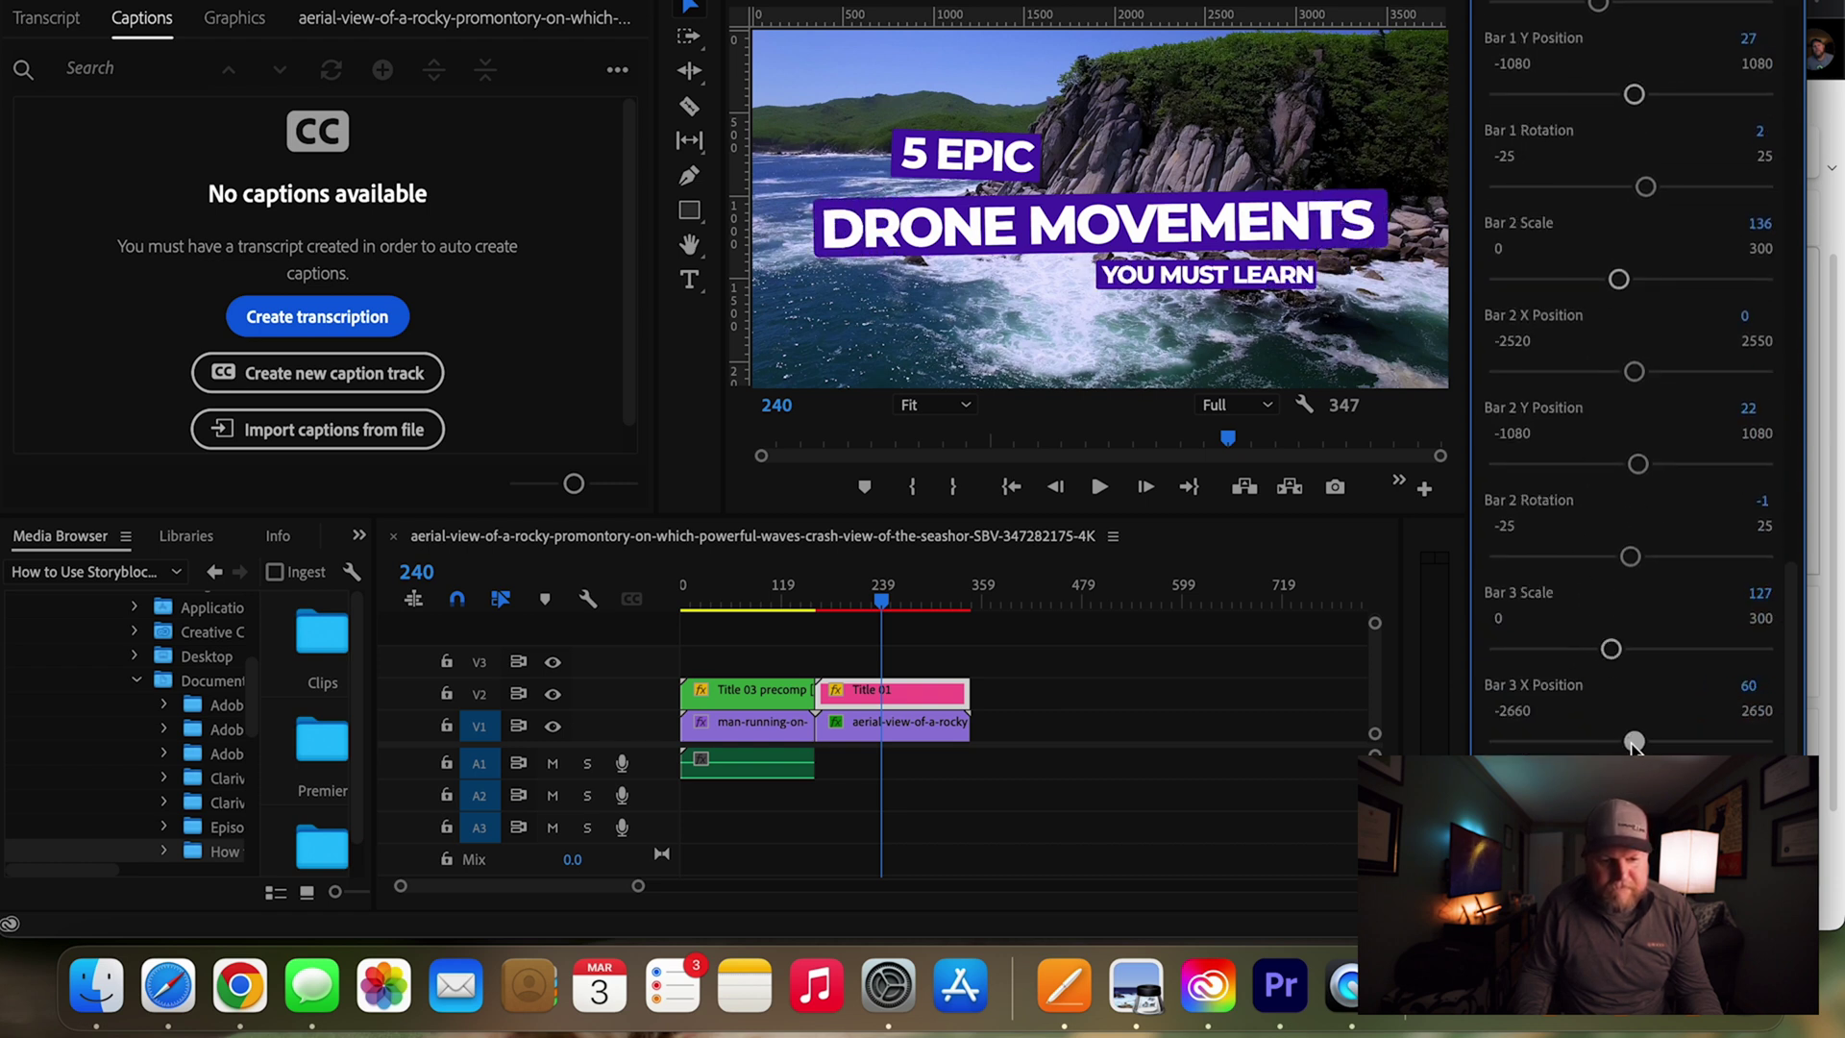
drag(1611, 649, 1618, 648)
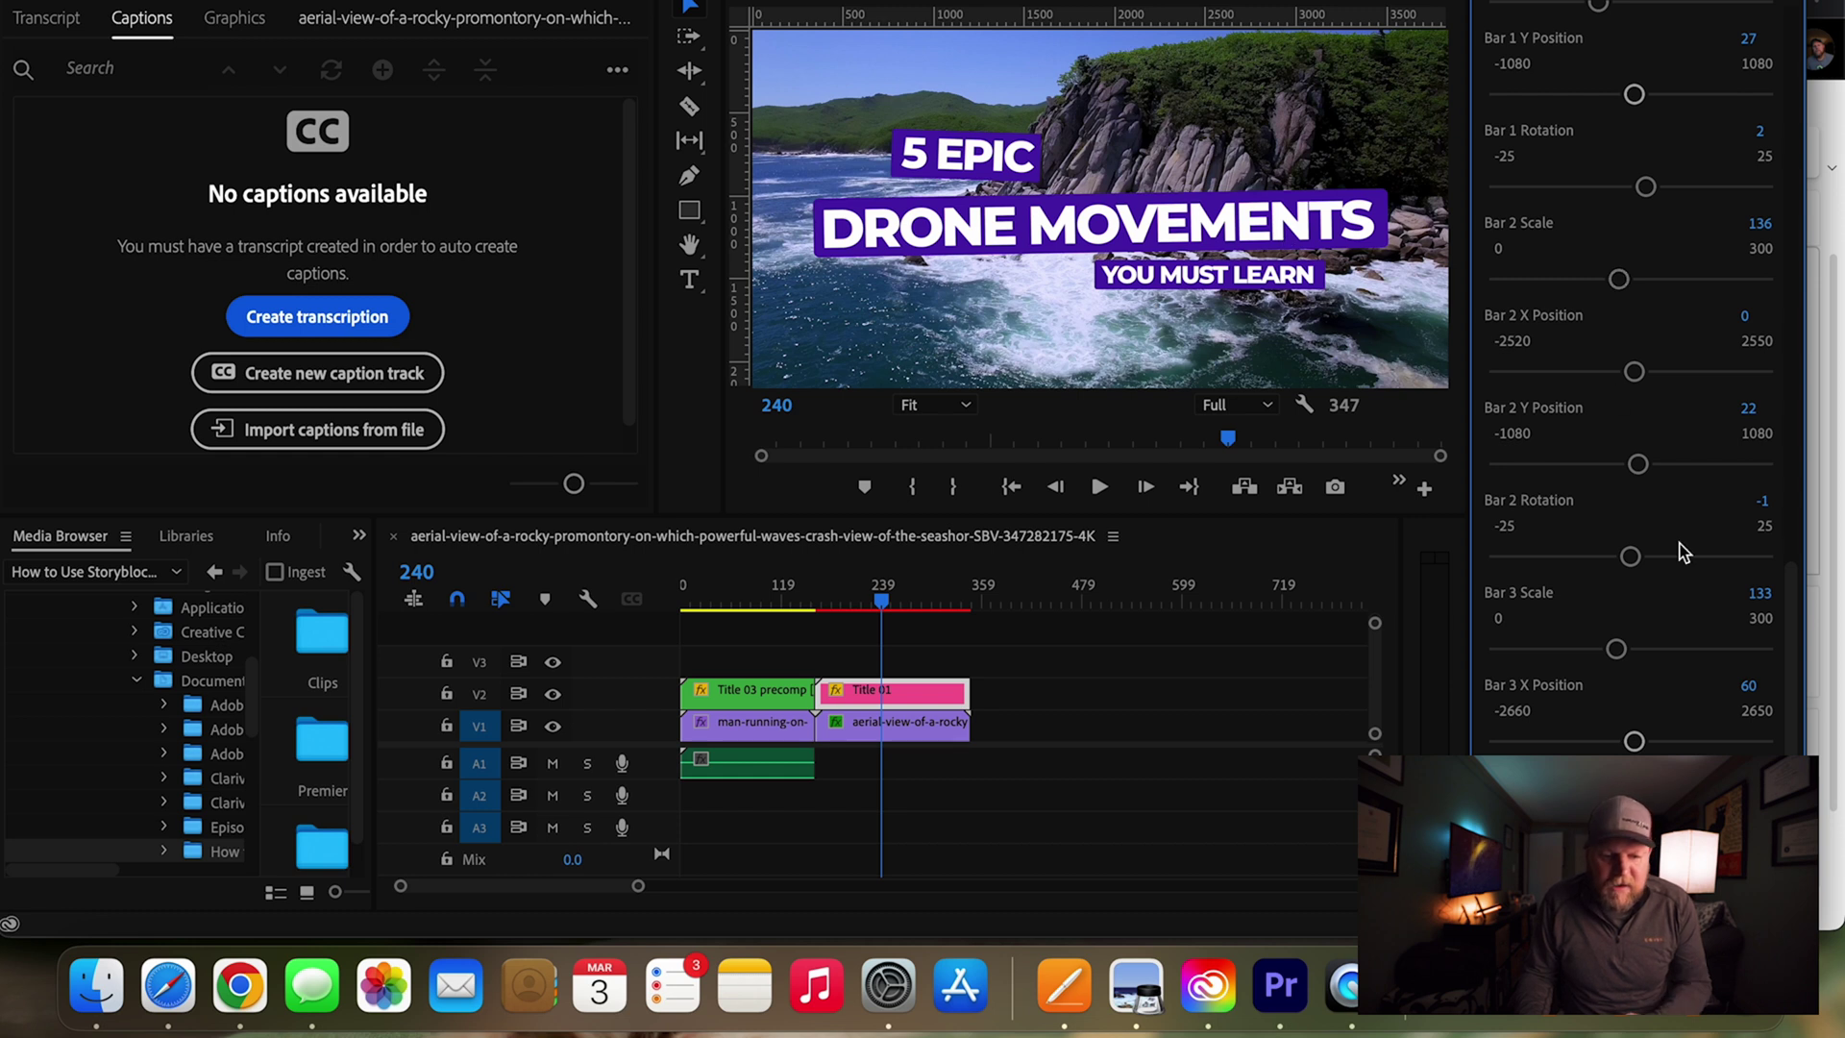
scroll(1696, 466, down, 5)
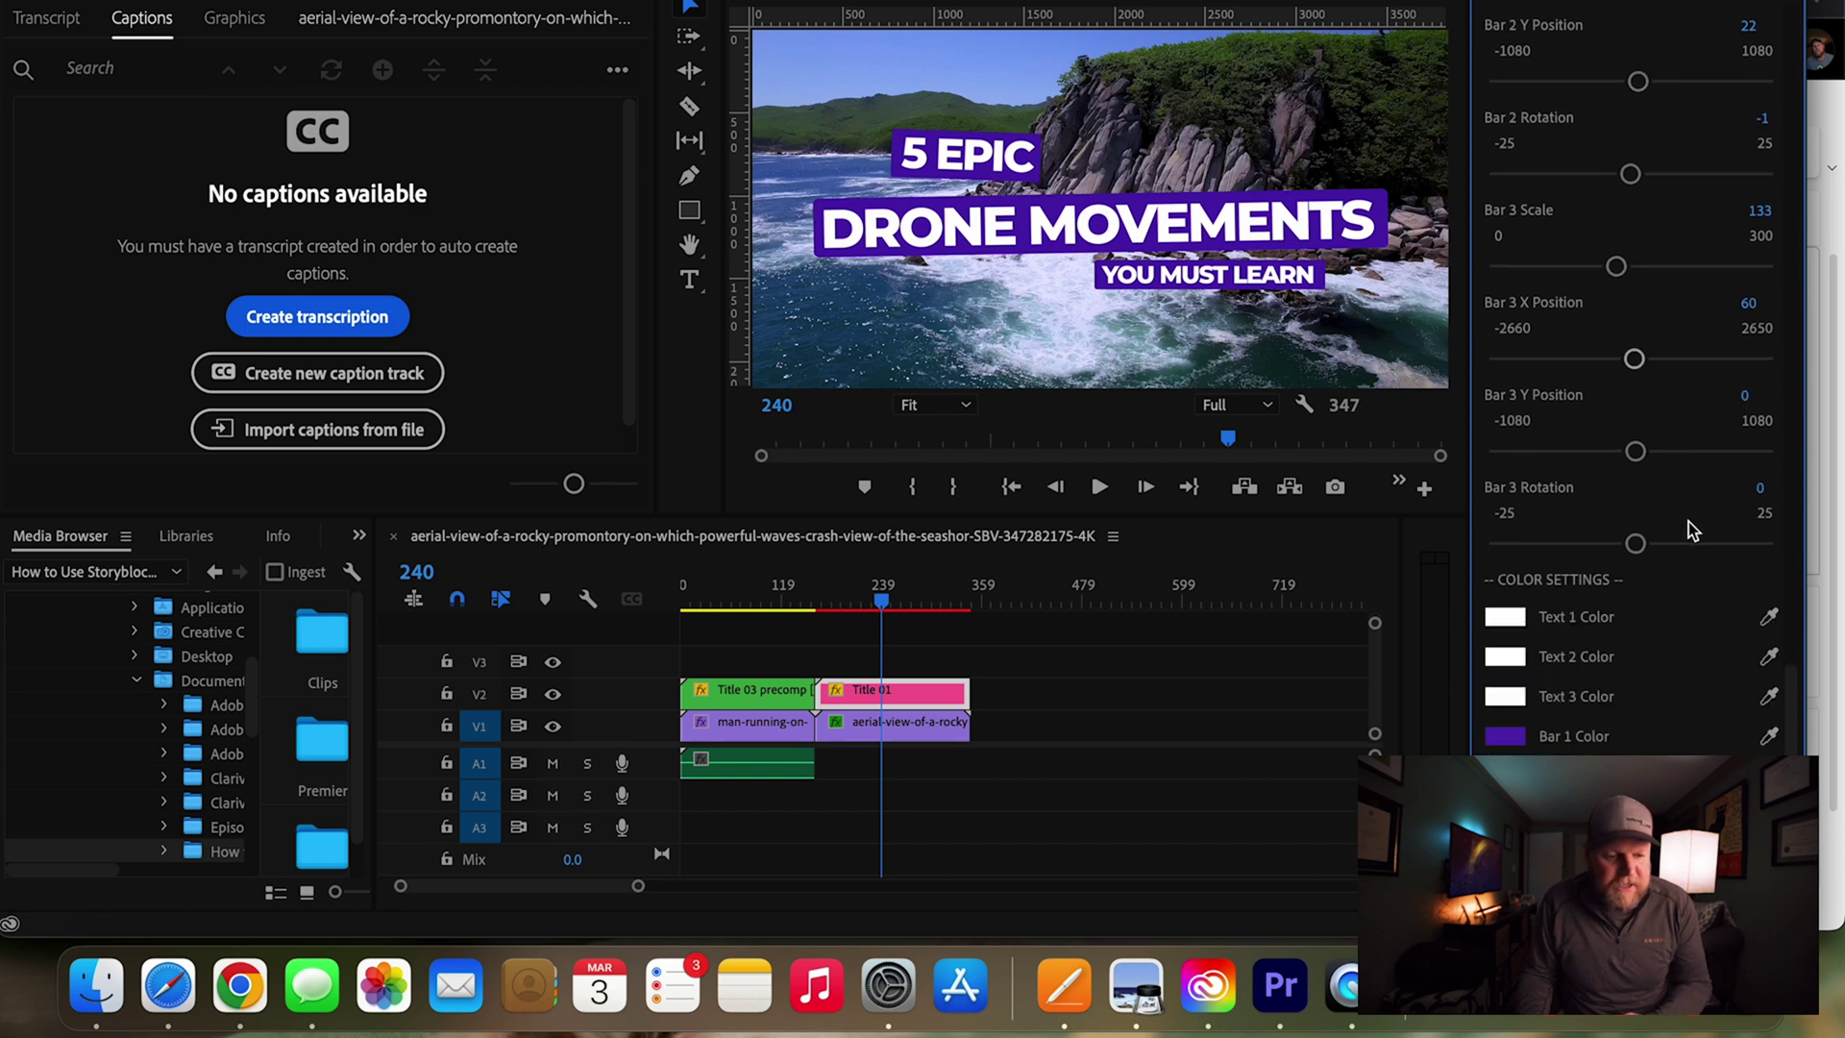
click(1505, 617)
Set the Text 1, 2 and 3 colours to black in the Color Picker
click(626, 293)
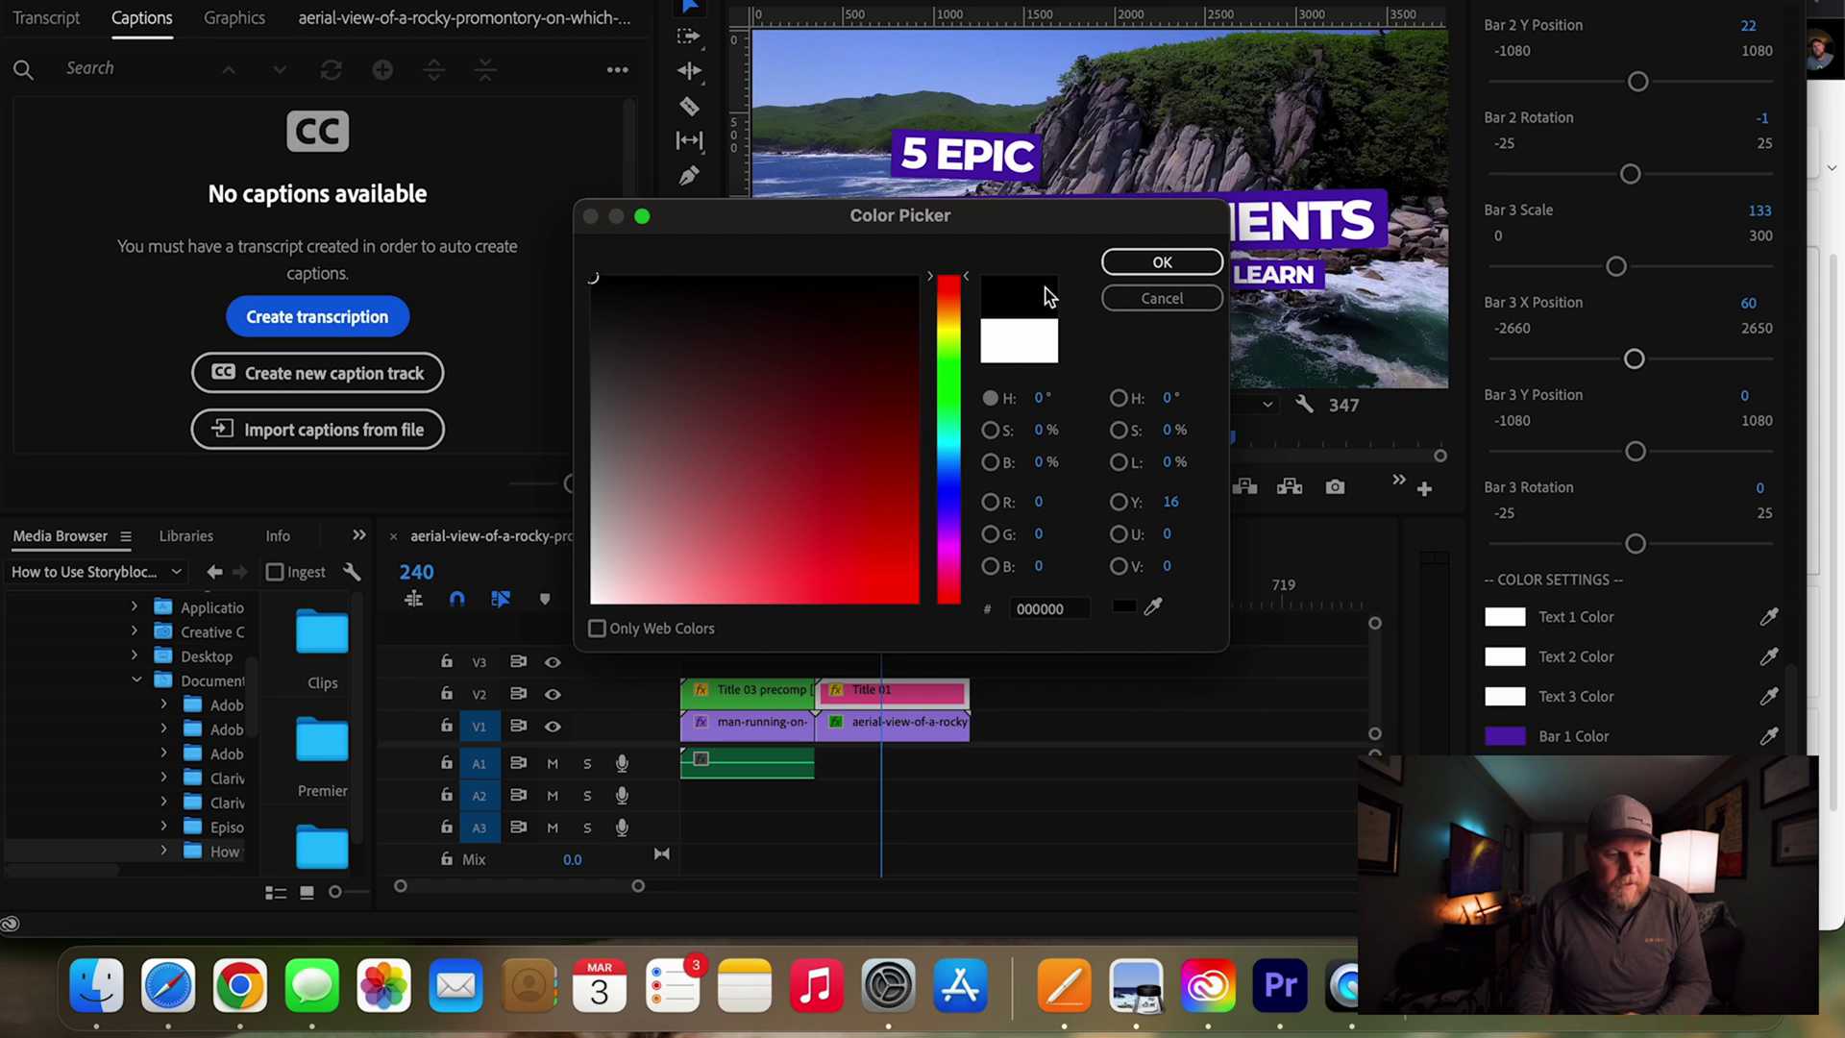
click(1156, 267)
click(1509, 657)
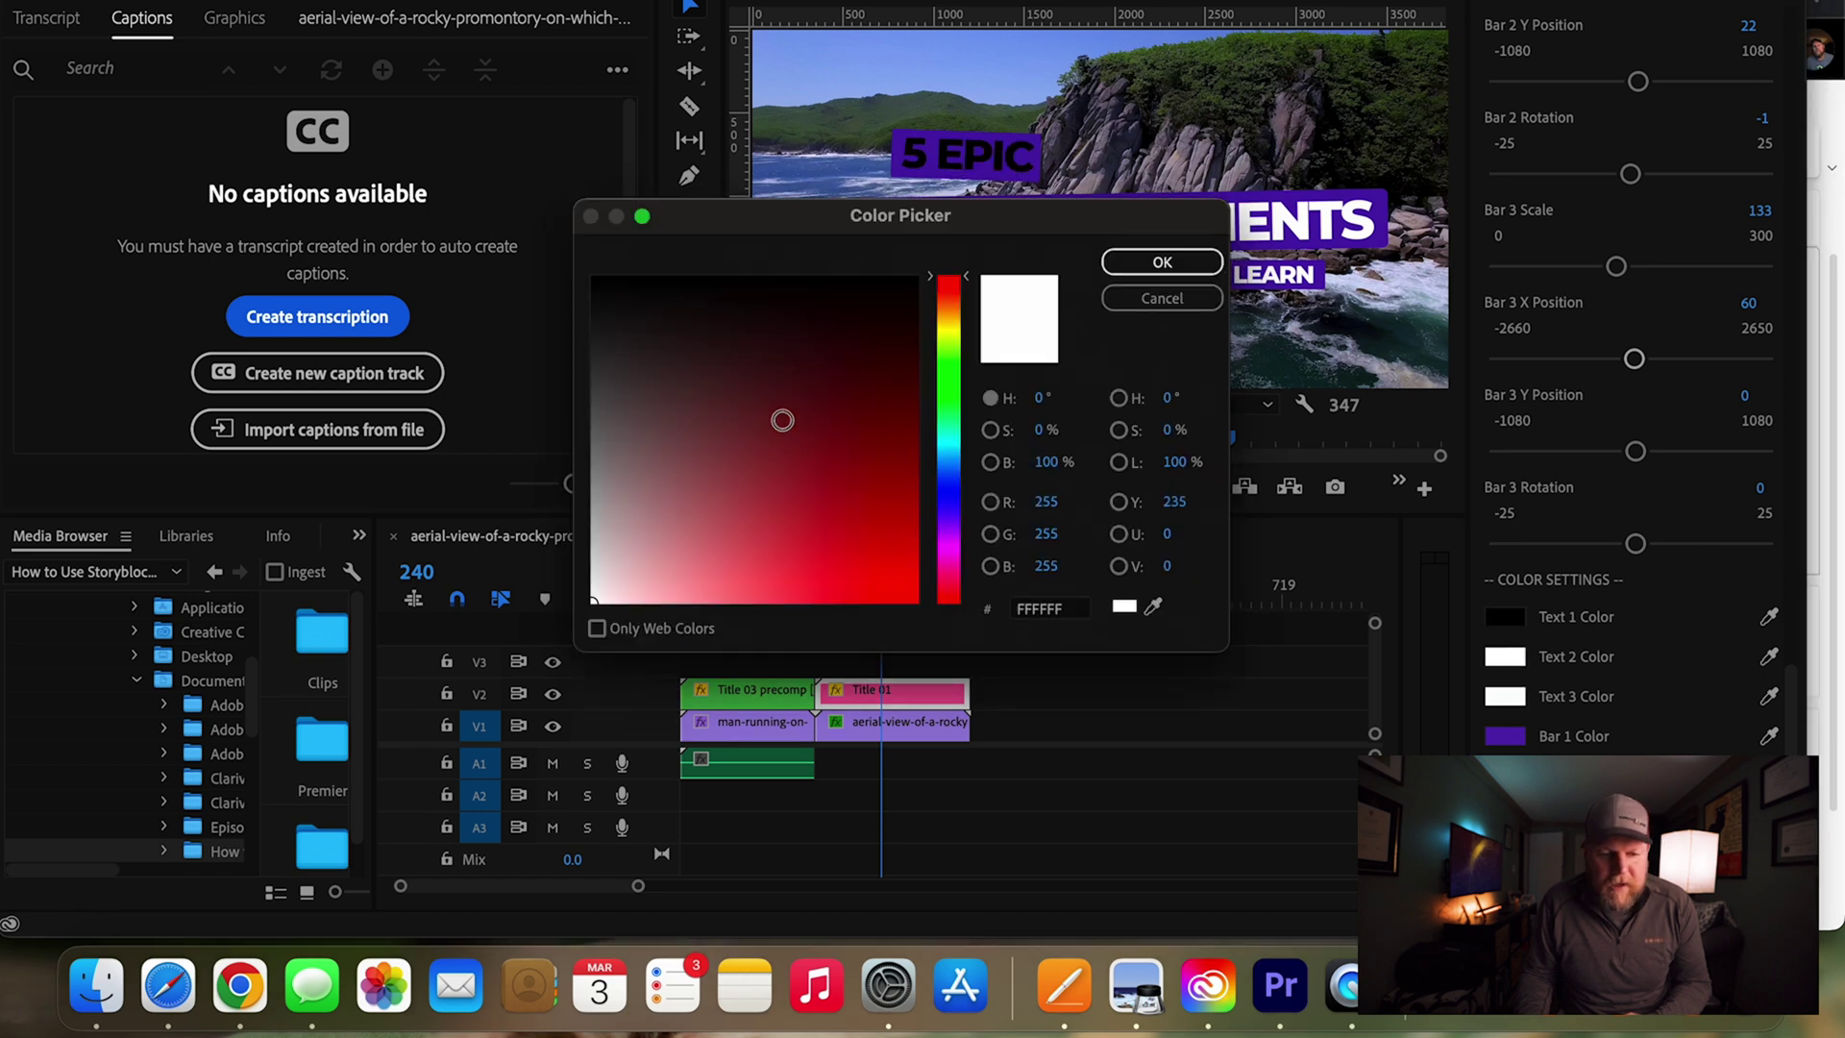
drag(651, 342, 591, 277)
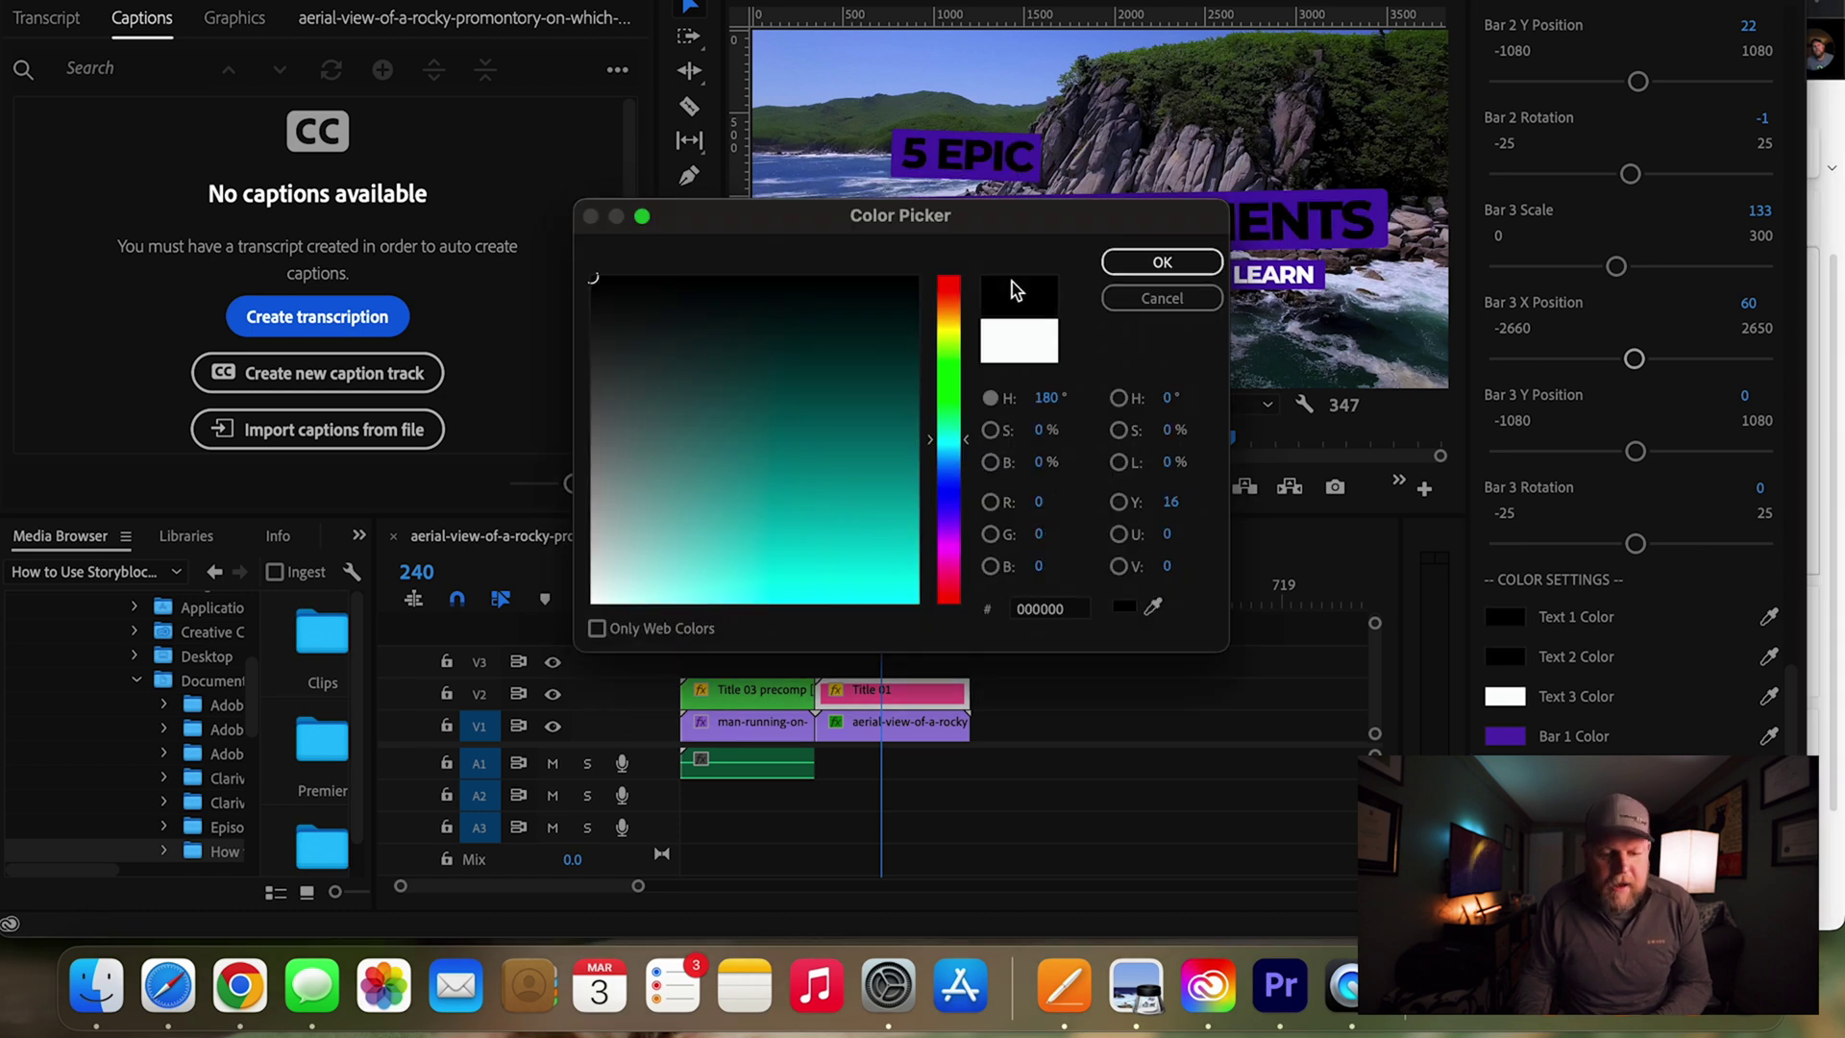
click(1144, 265)
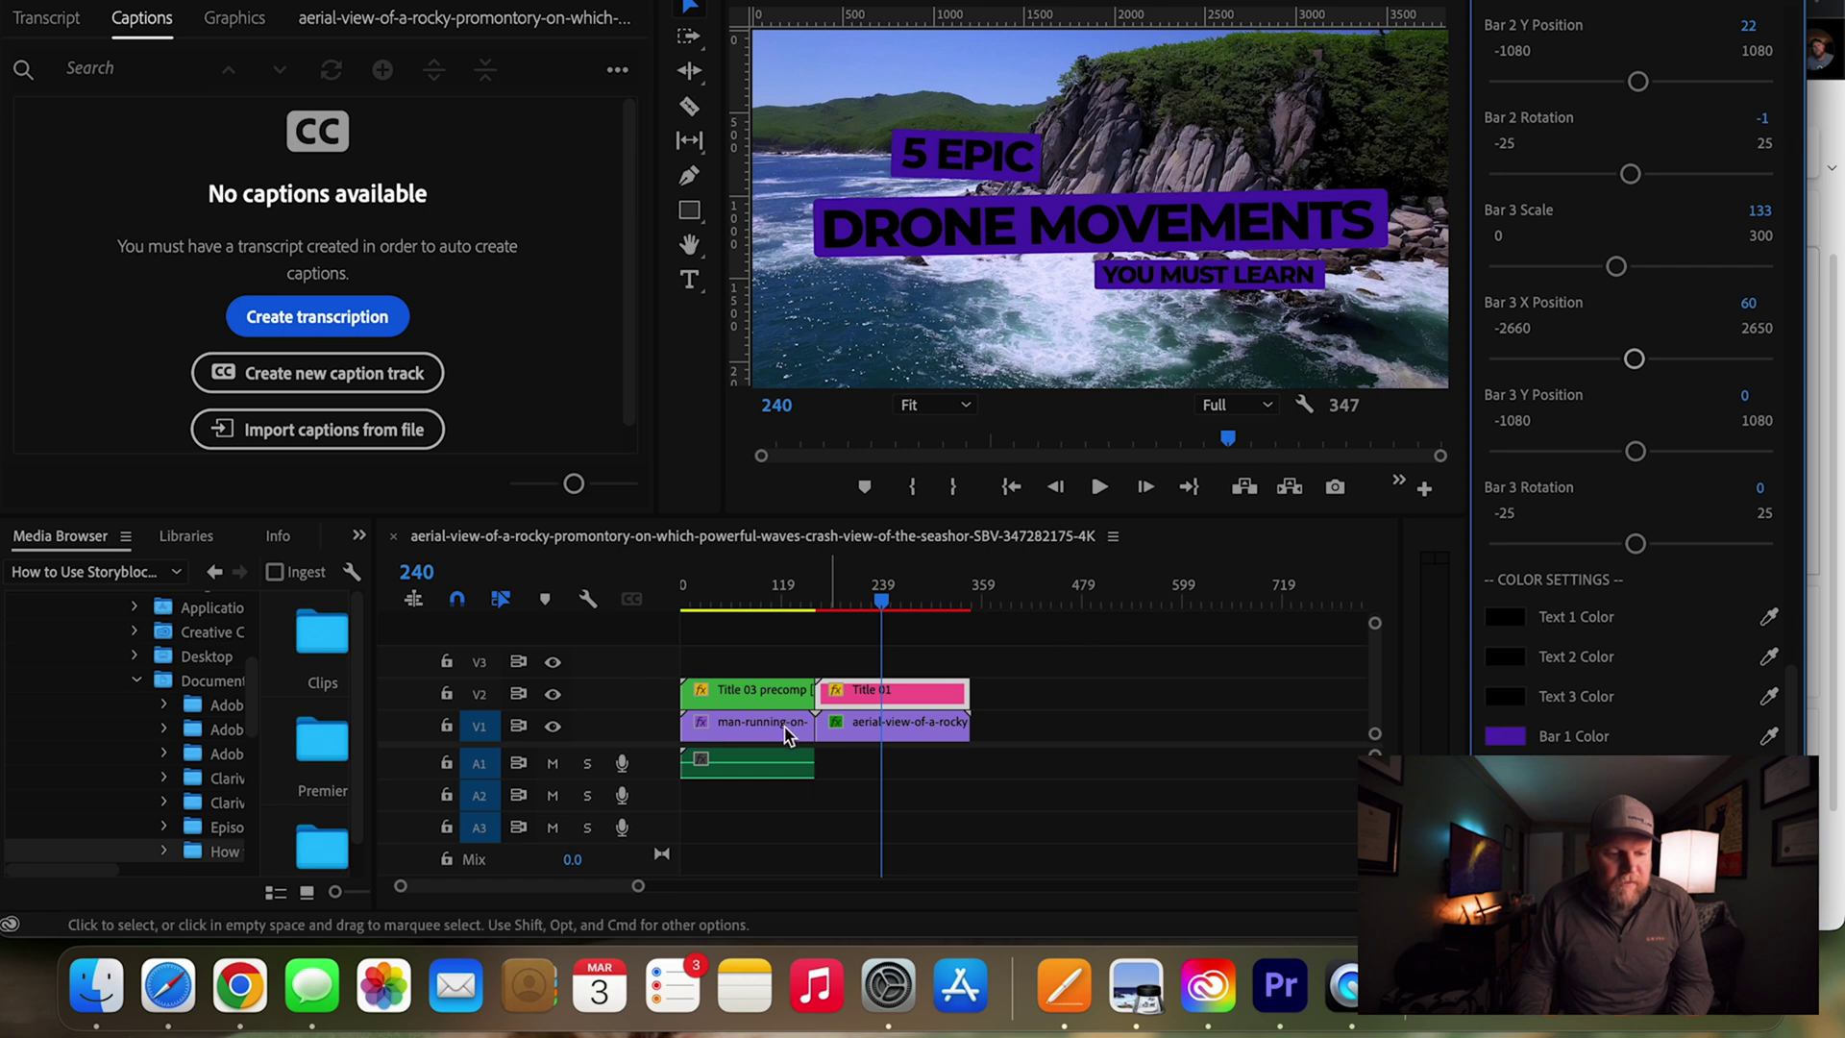
click(748, 698)
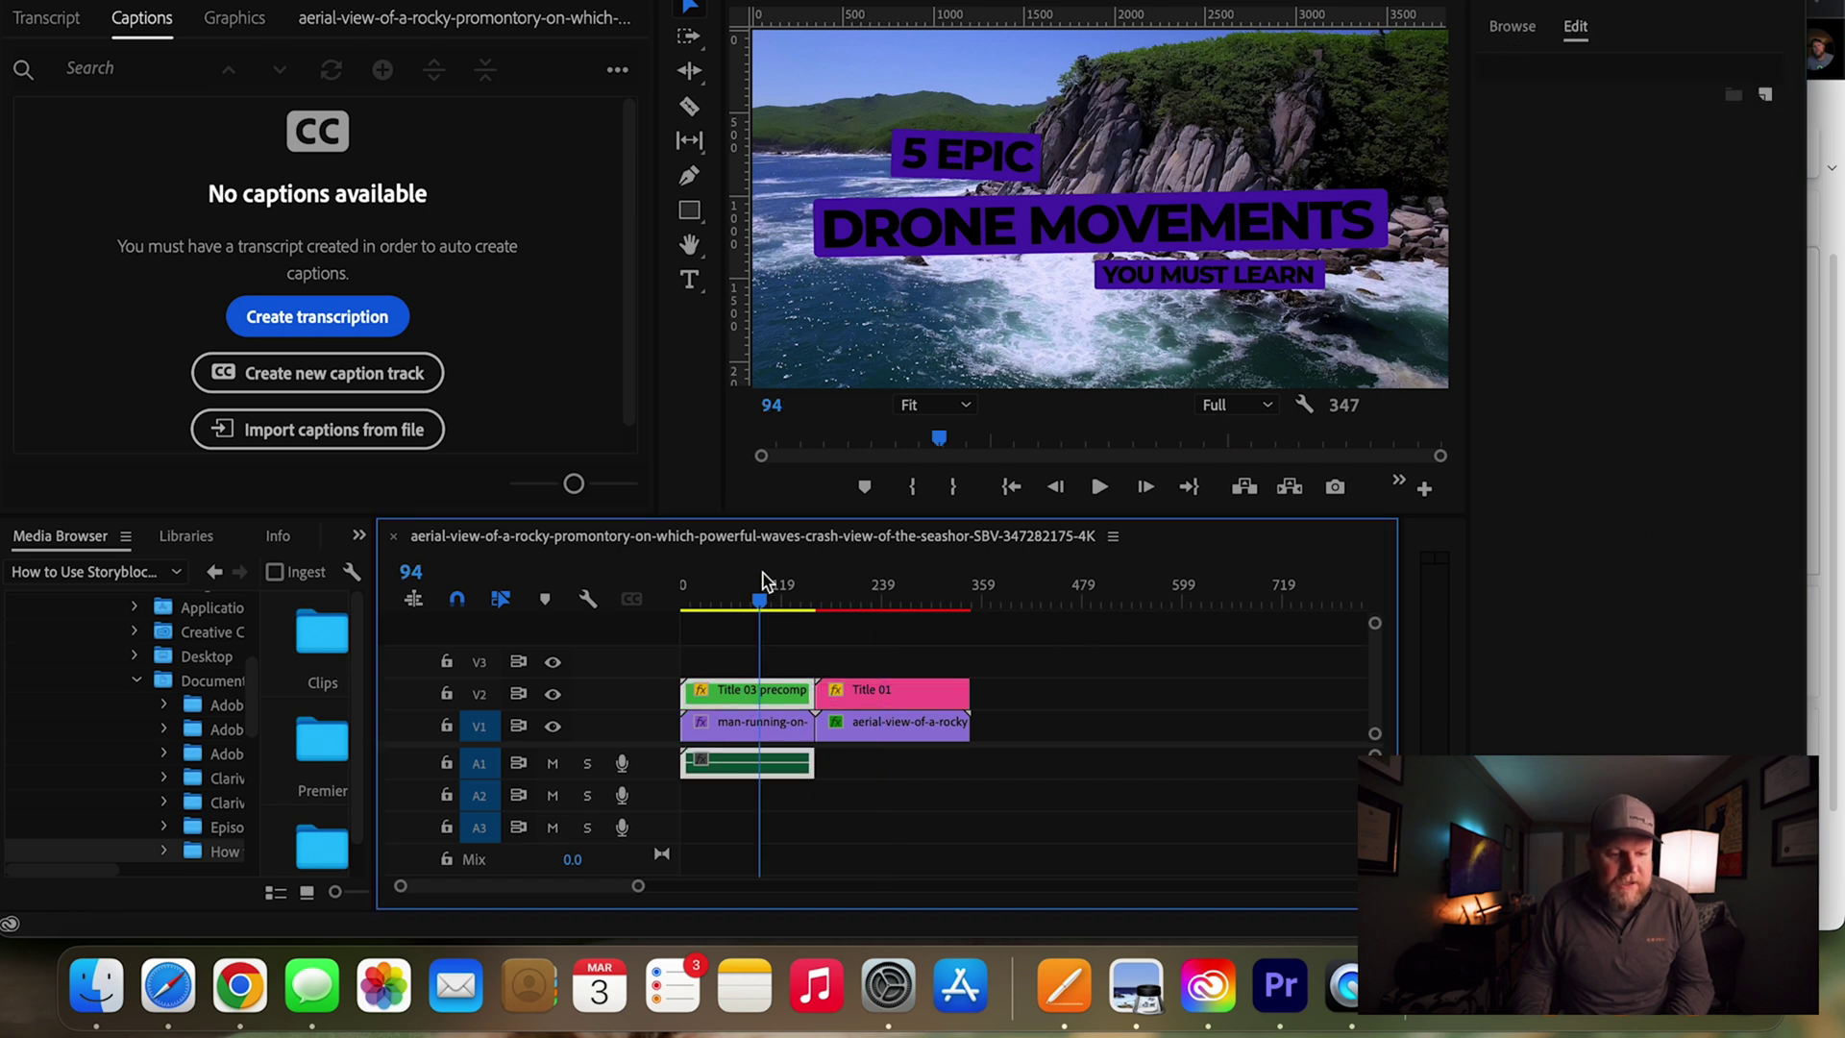
double_click(749, 698)
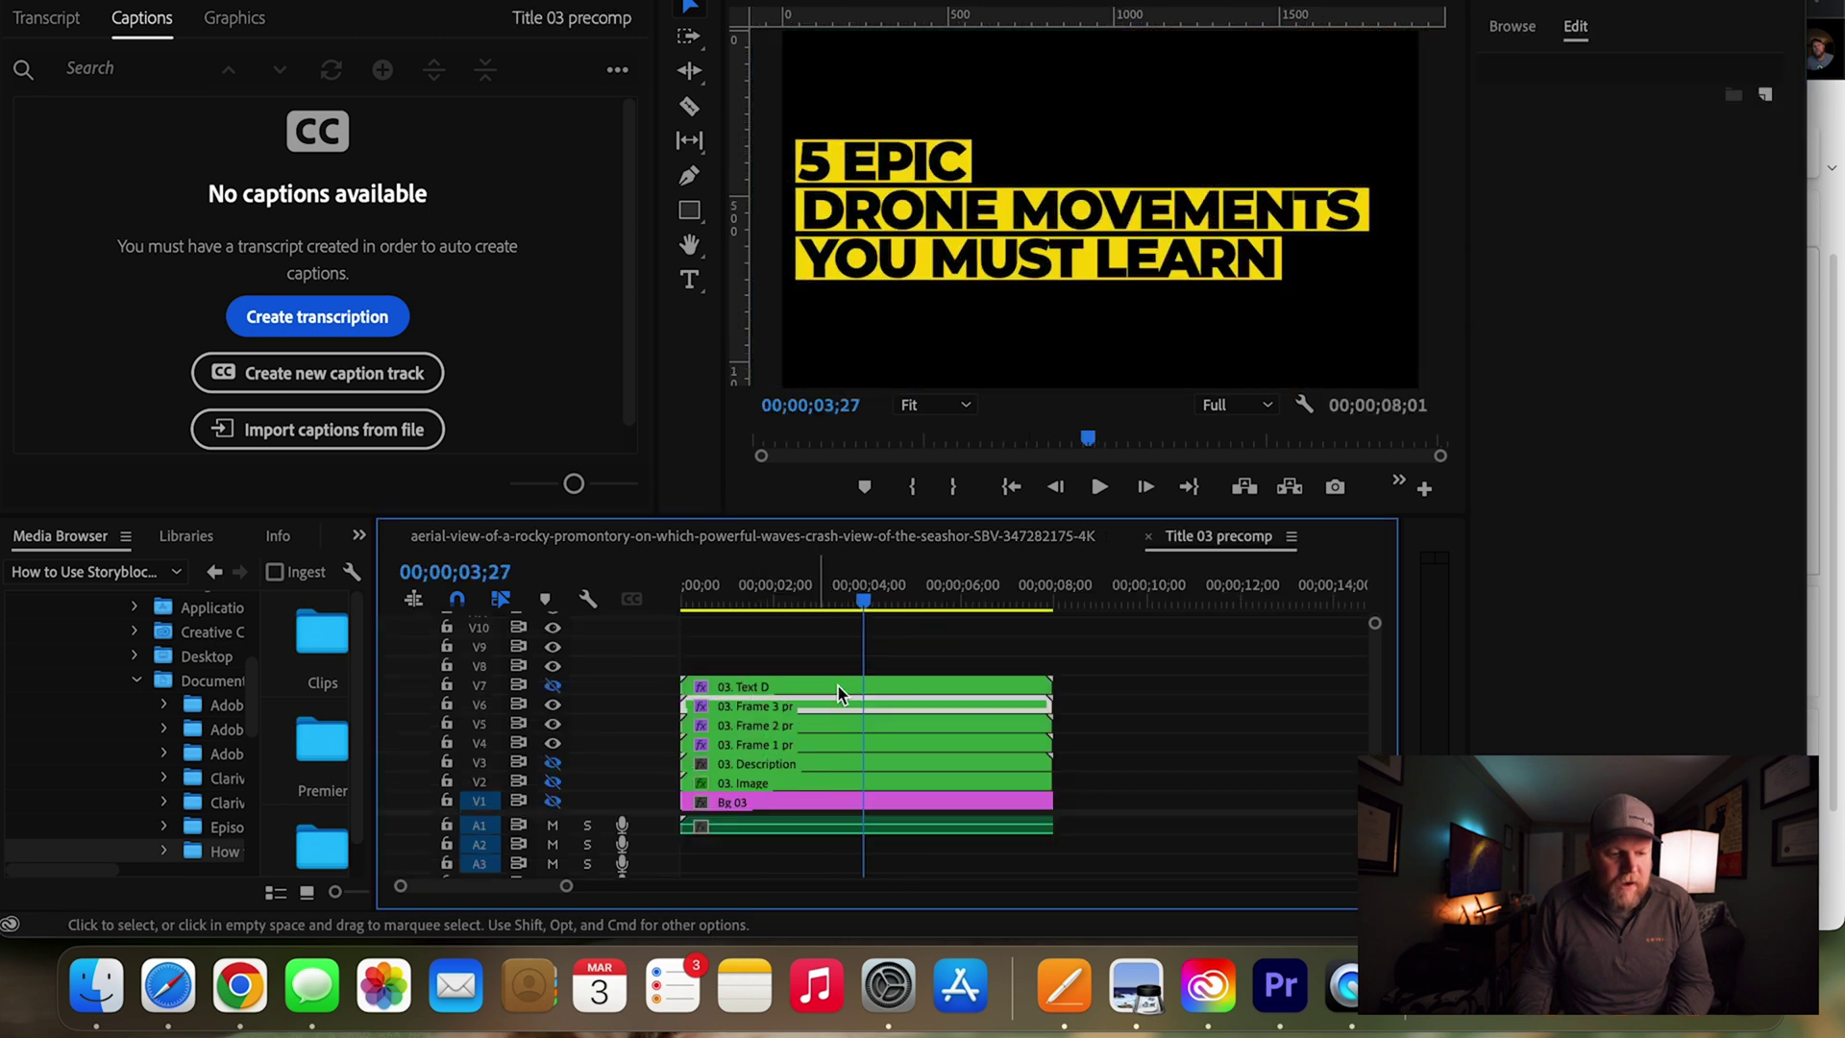
double_click(786, 745)
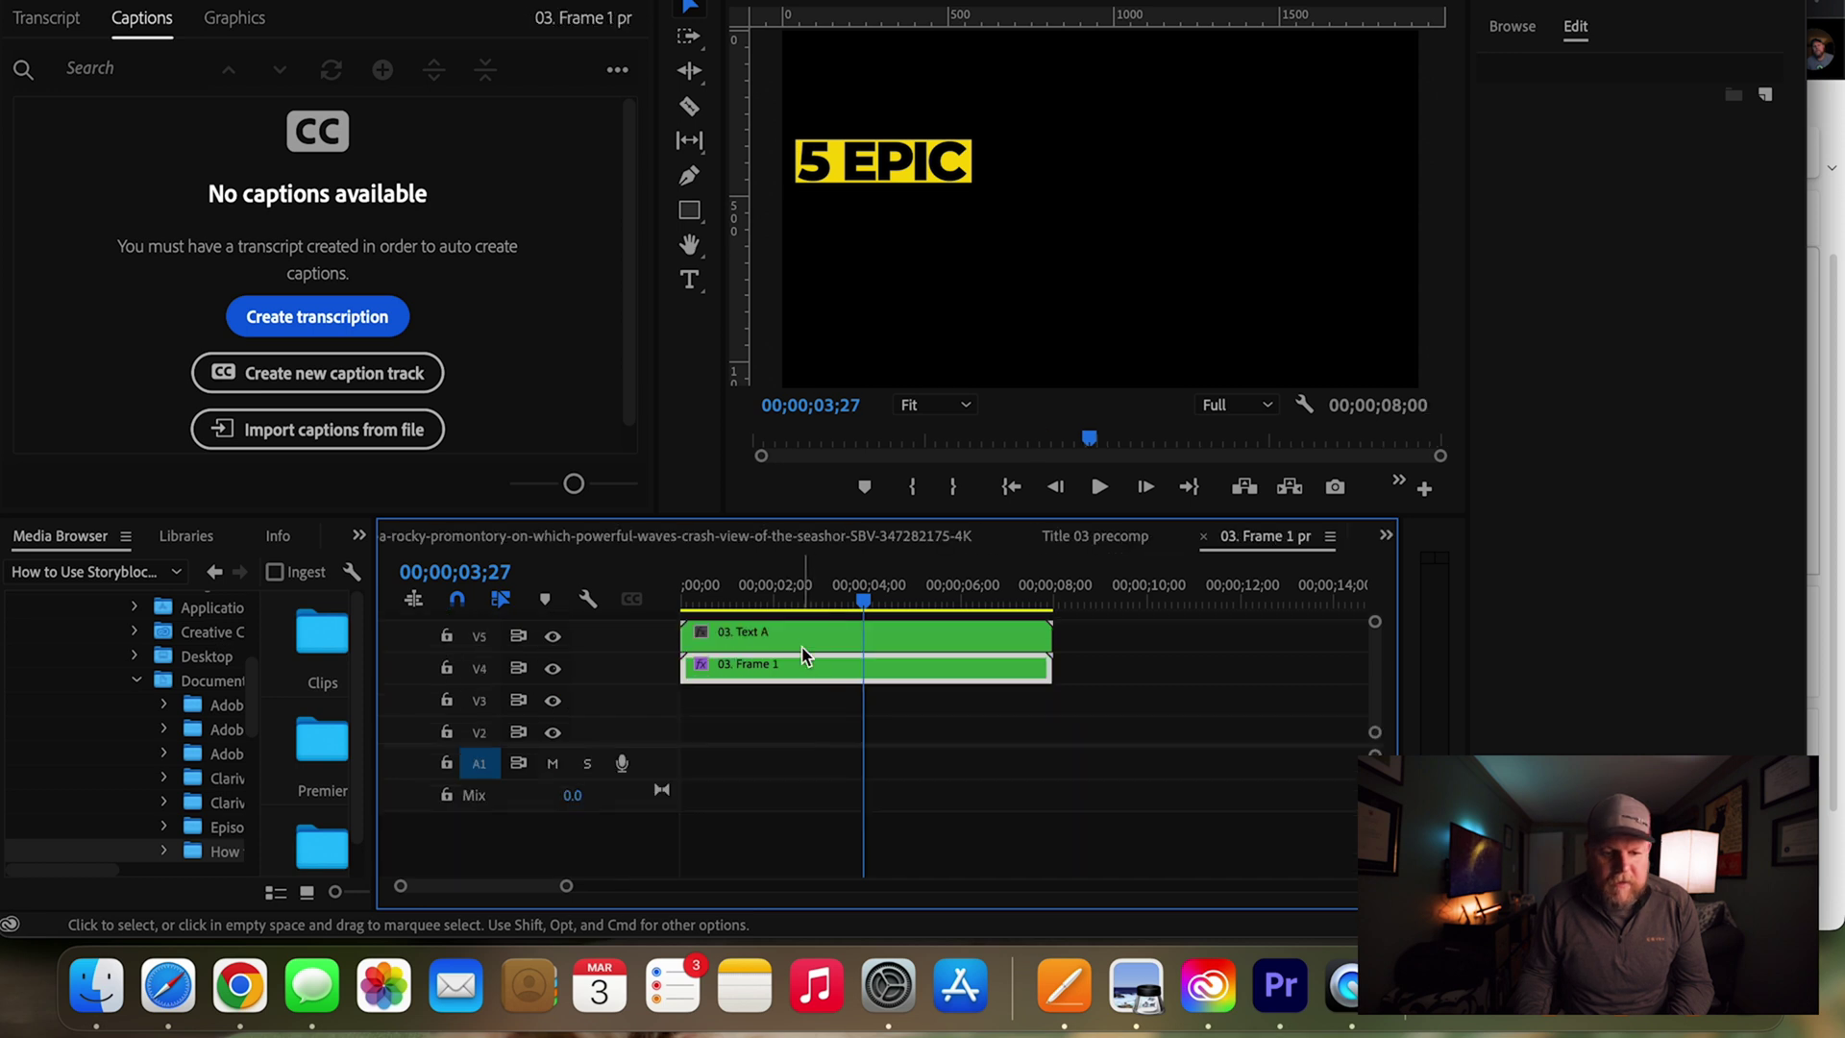
double_click(805, 676)
click(910, 163)
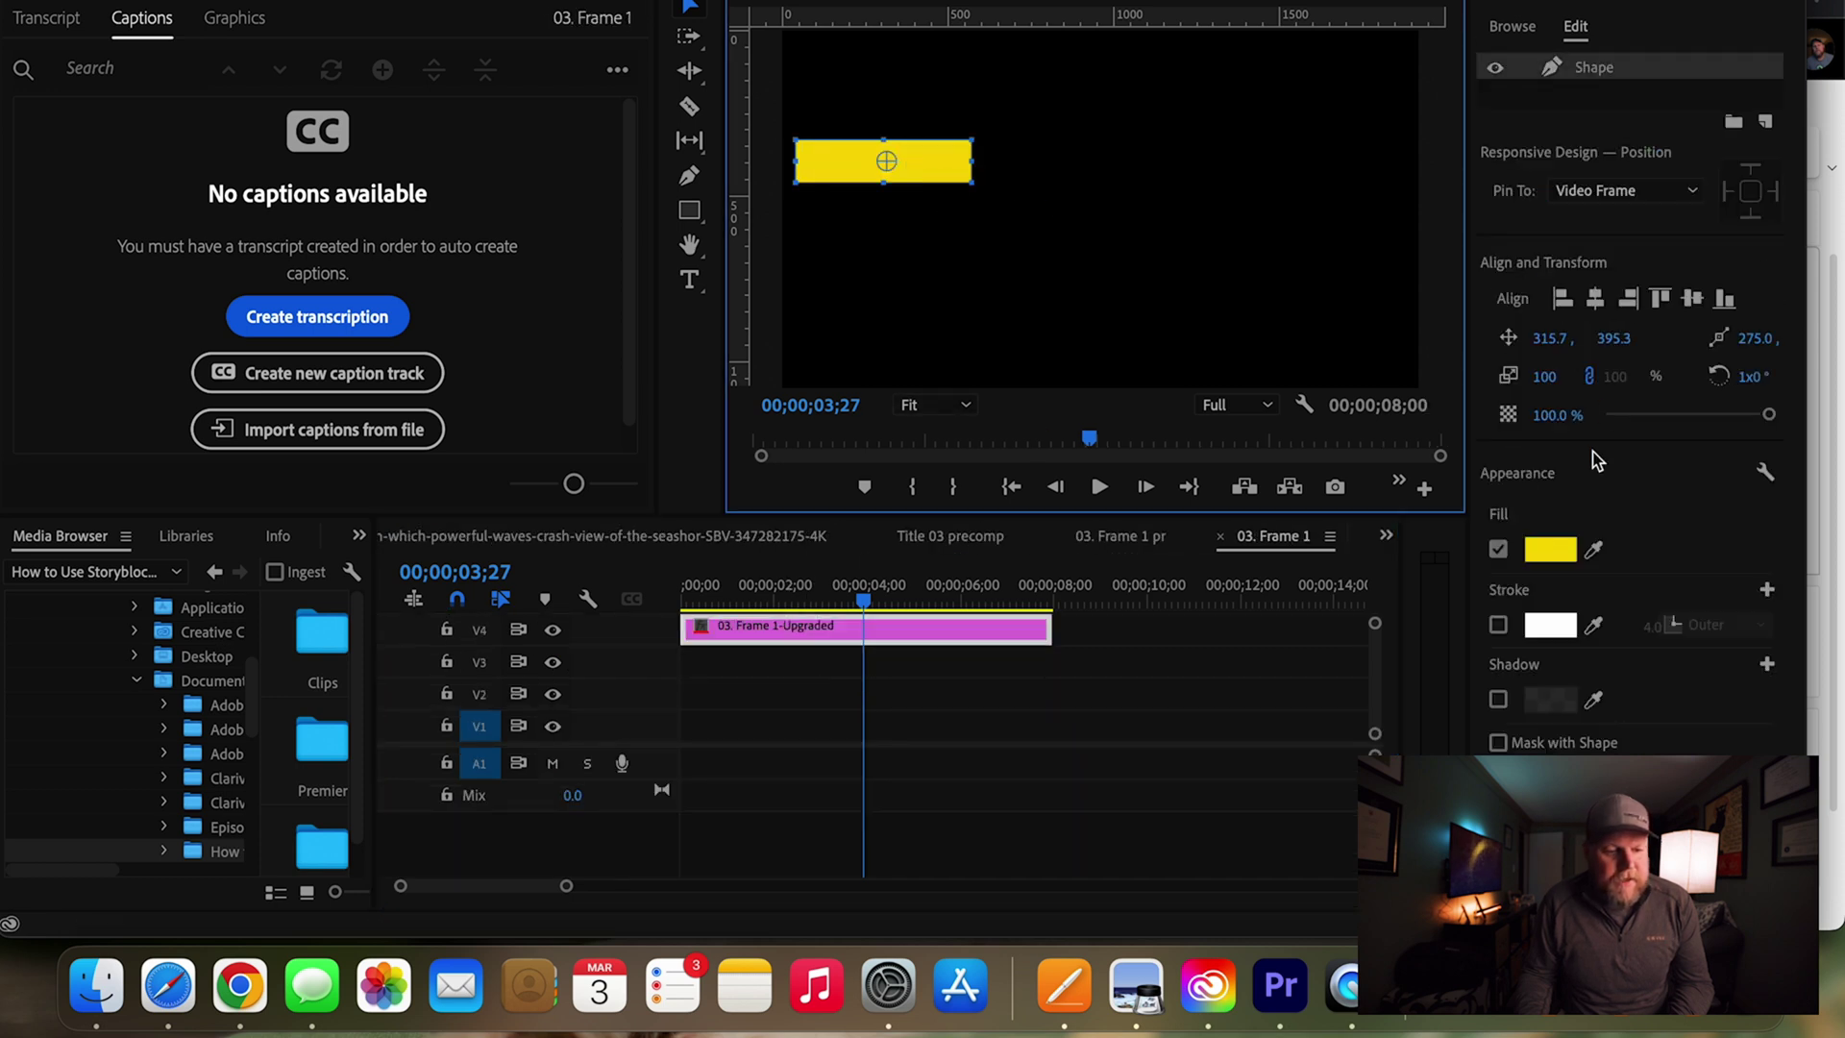
click(1547, 550)
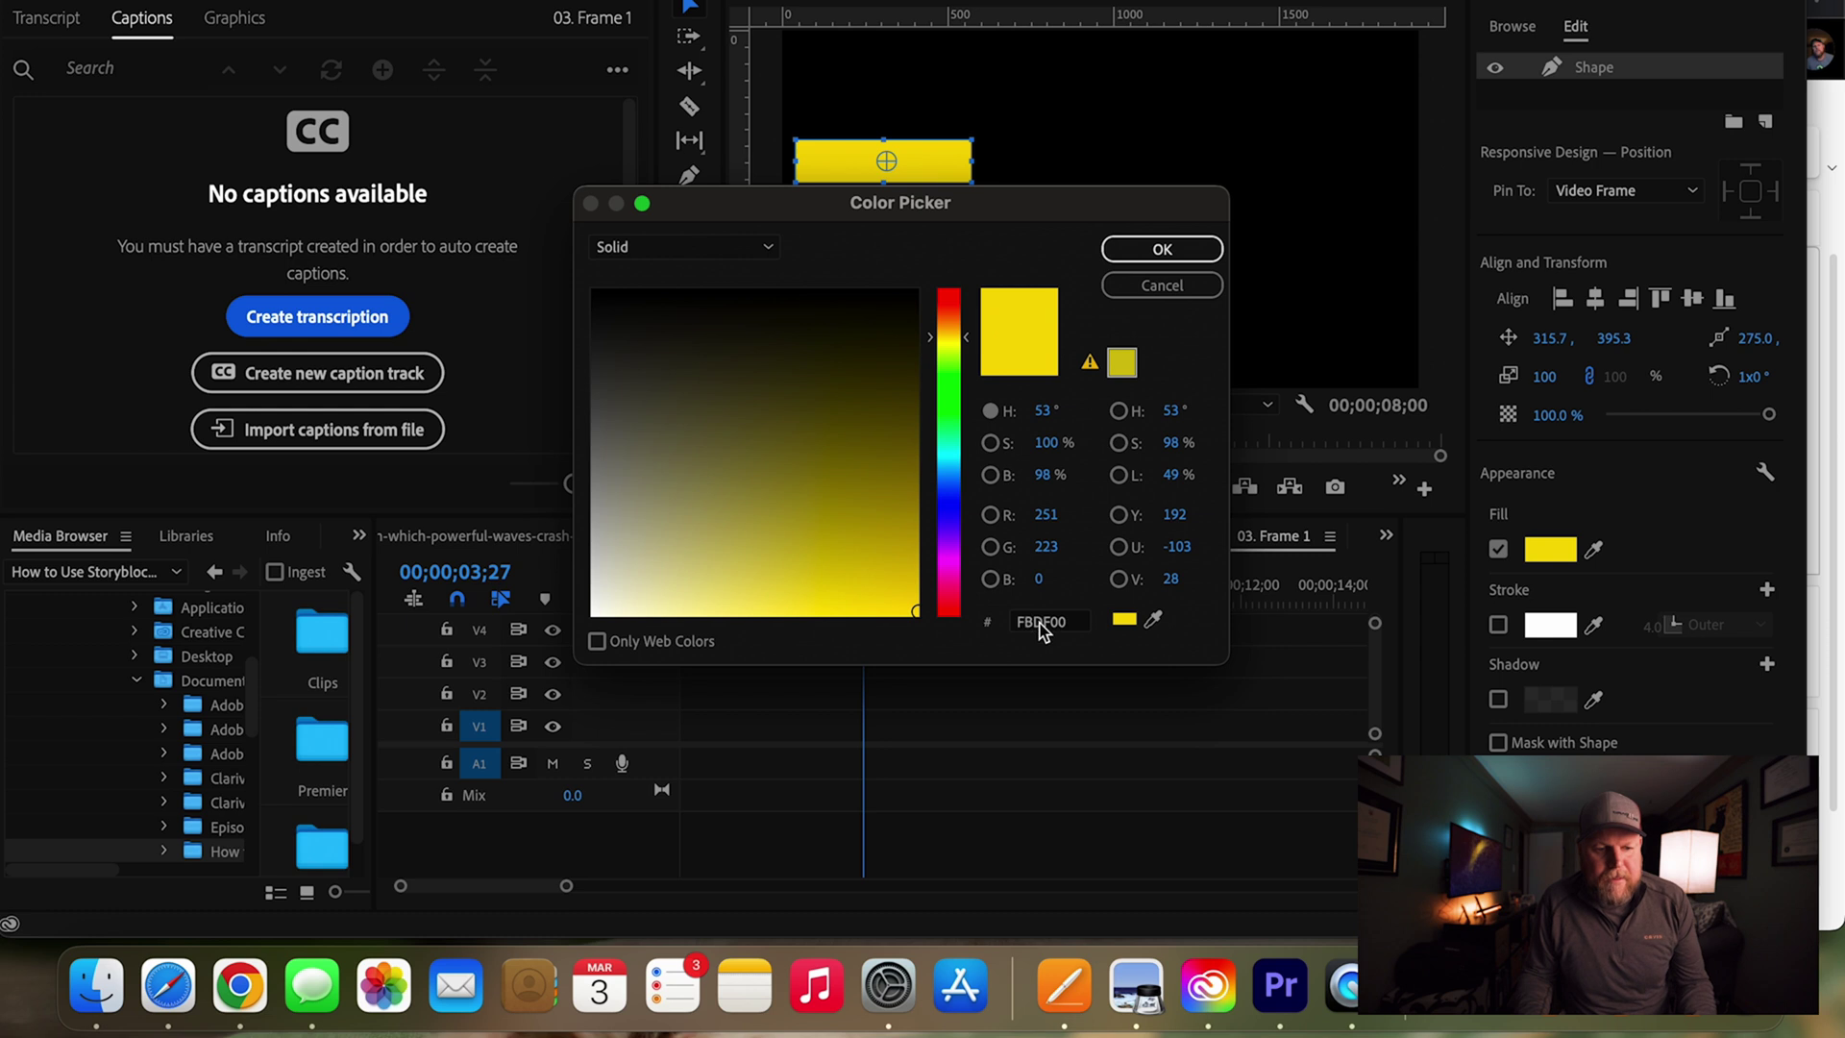
click(1164, 248)
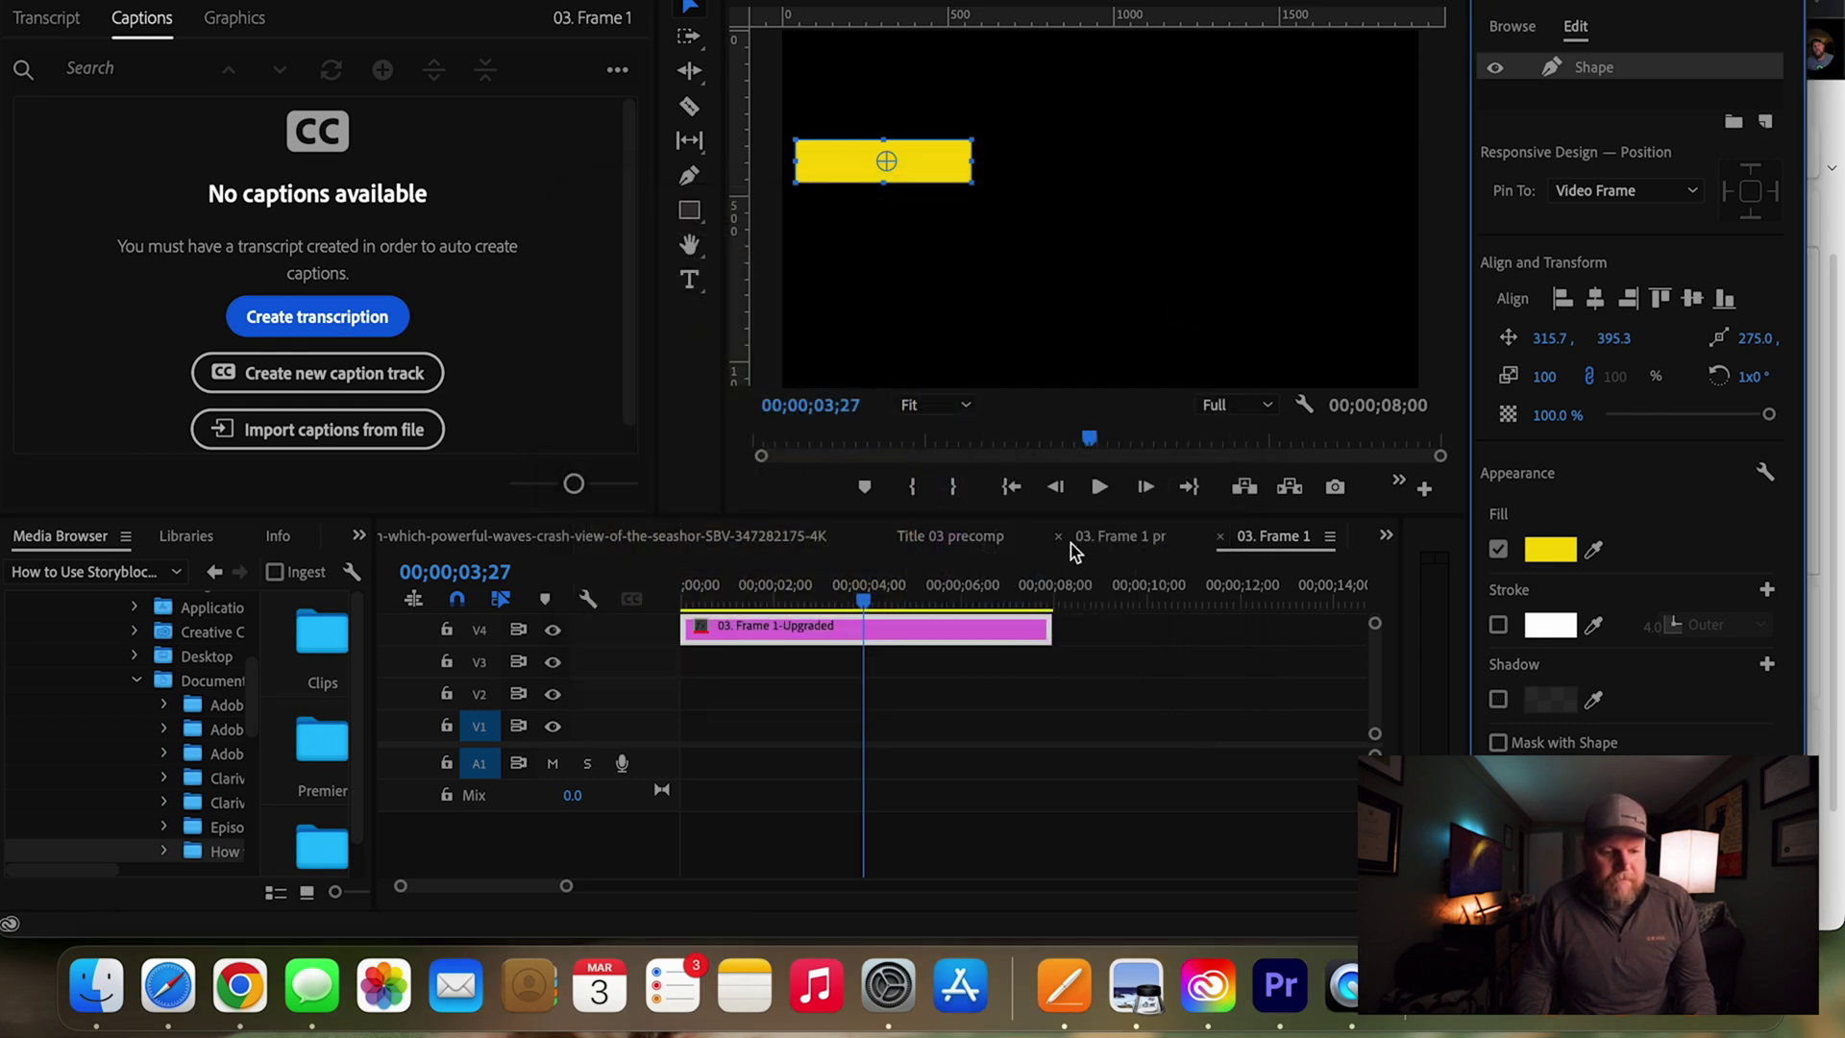
click(1221, 536)
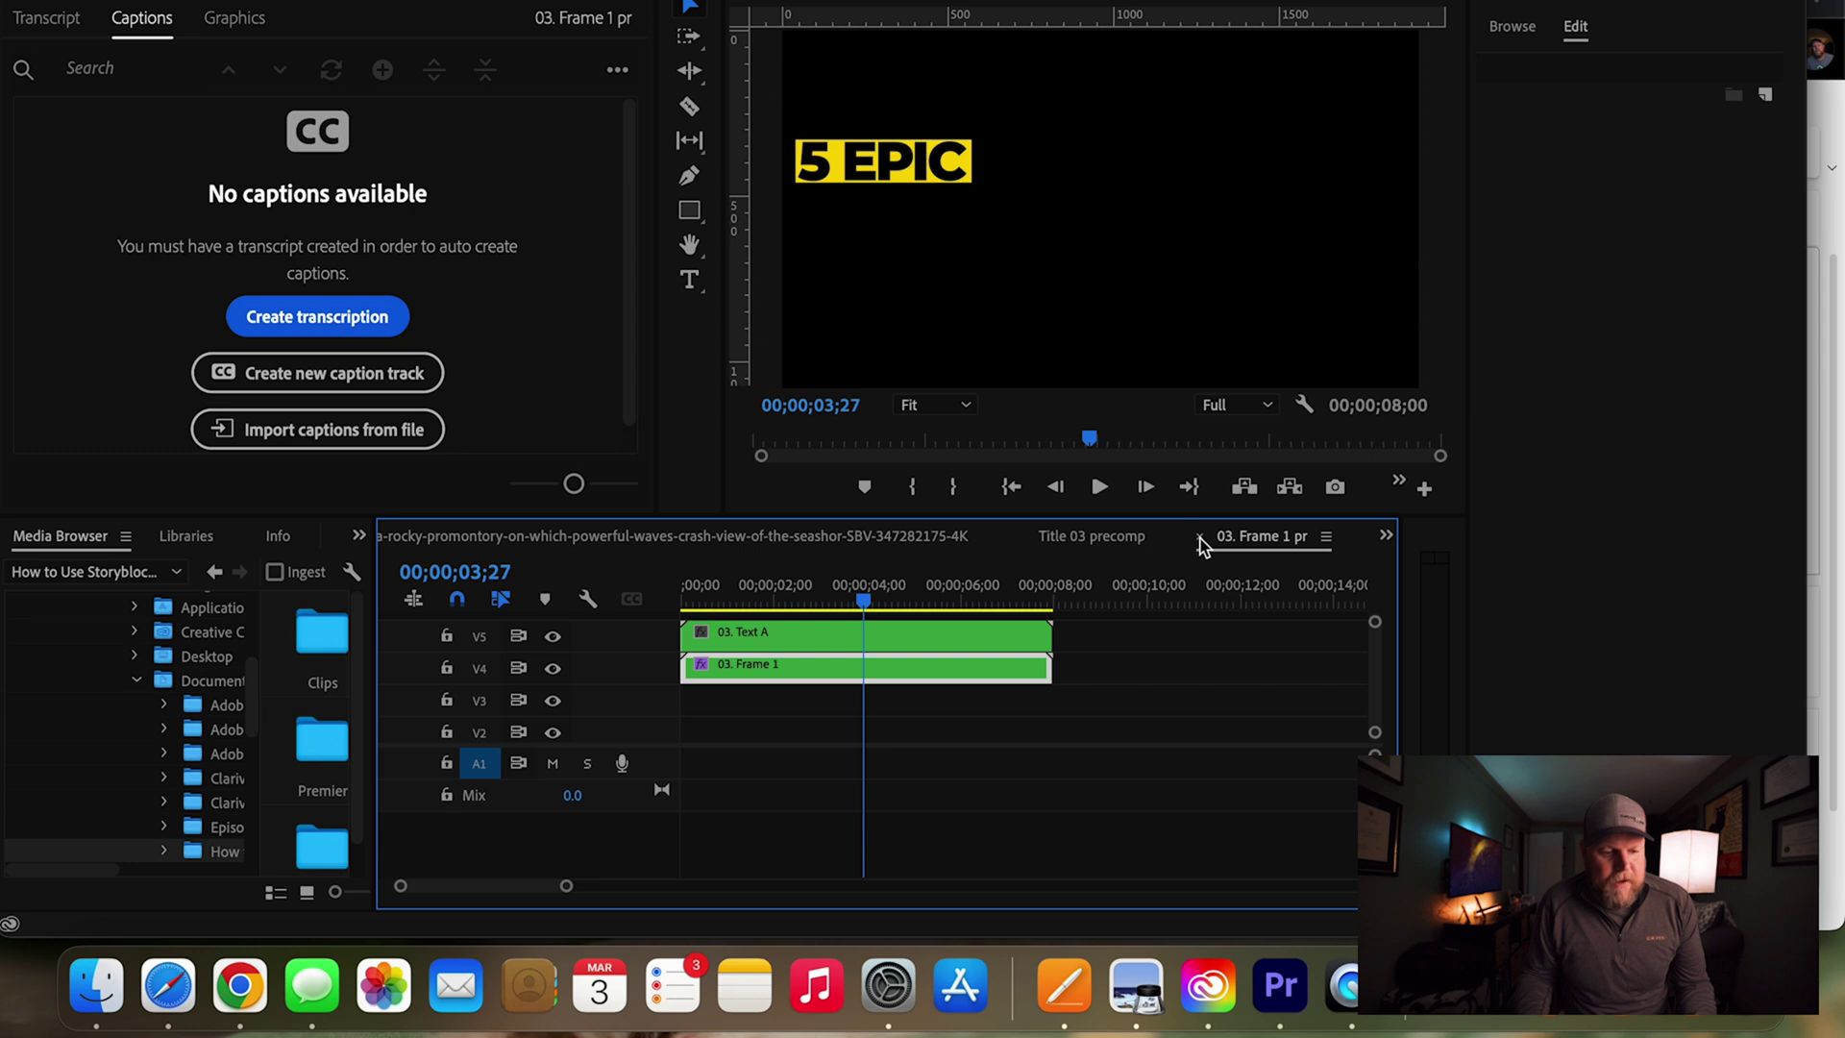
click(1200, 538)
click(1149, 534)
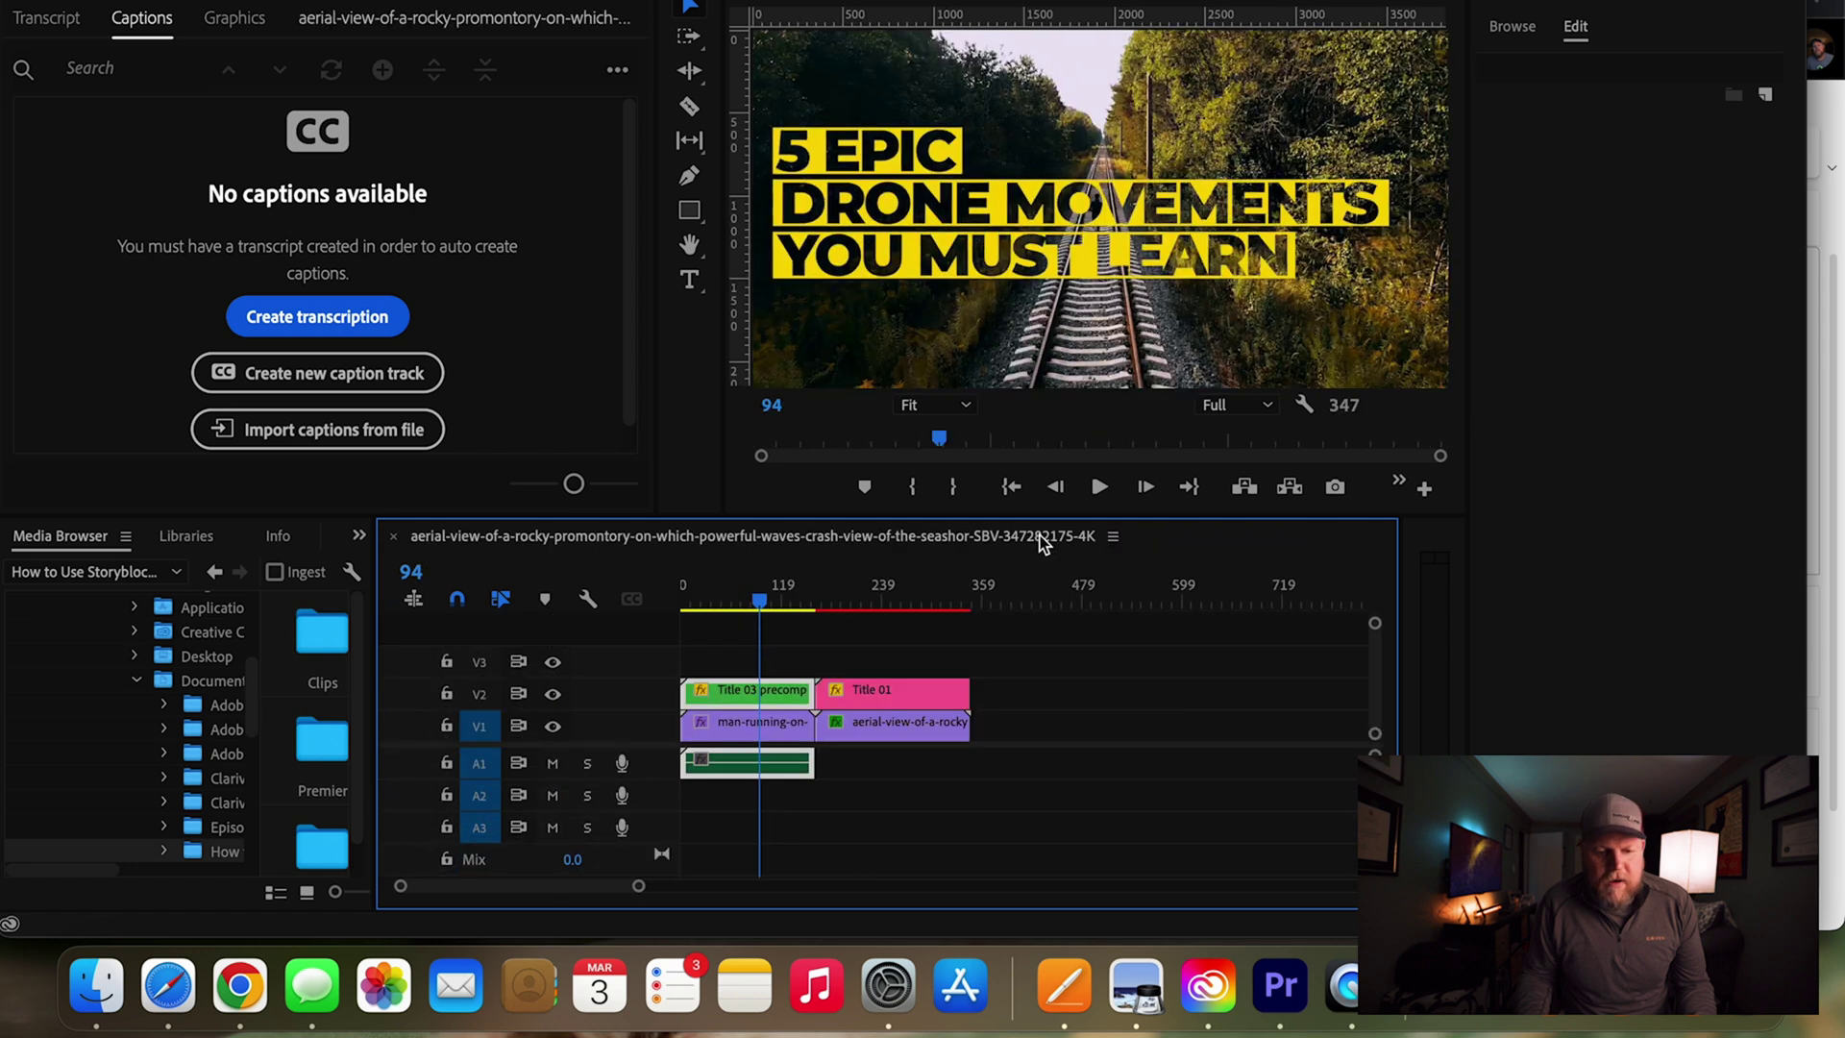
click(909, 708)
Paste yellow FBDF00 into all three Bar Color swatches of Title 01
click(884, 607)
scroll(1585, 480, down, 10)
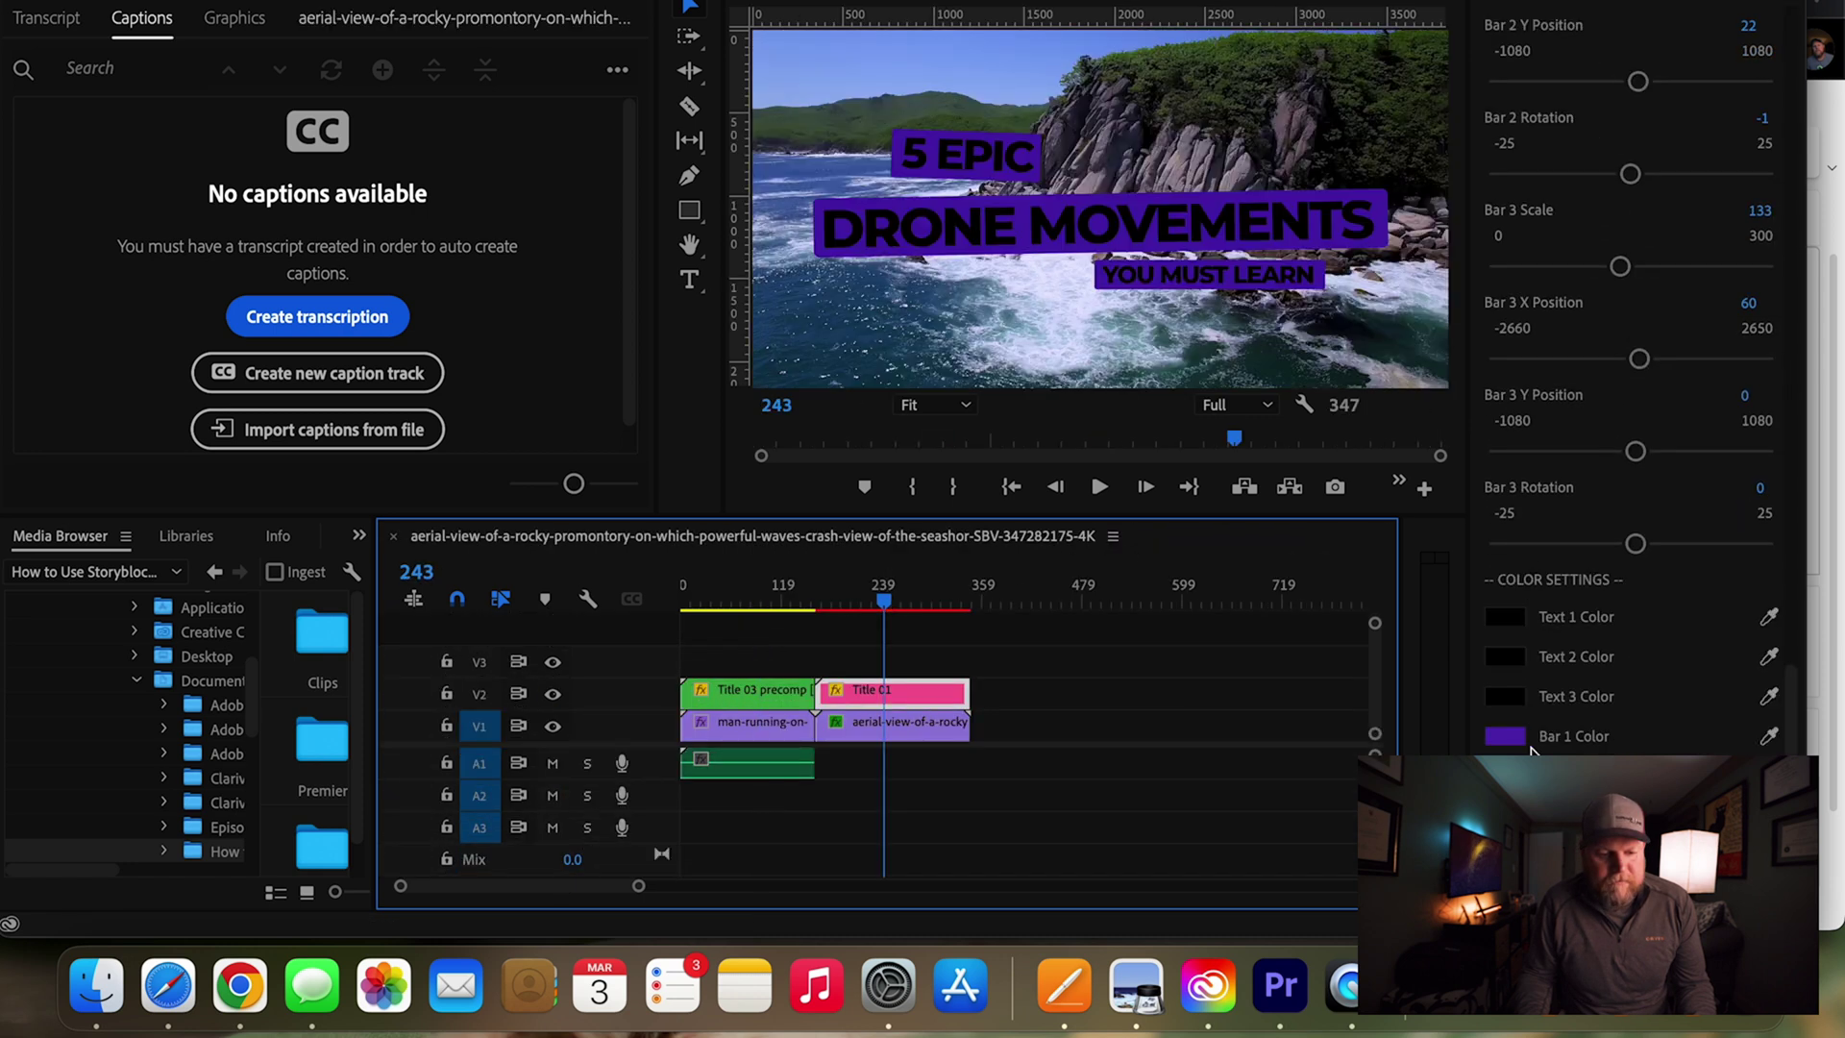
click(1505, 742)
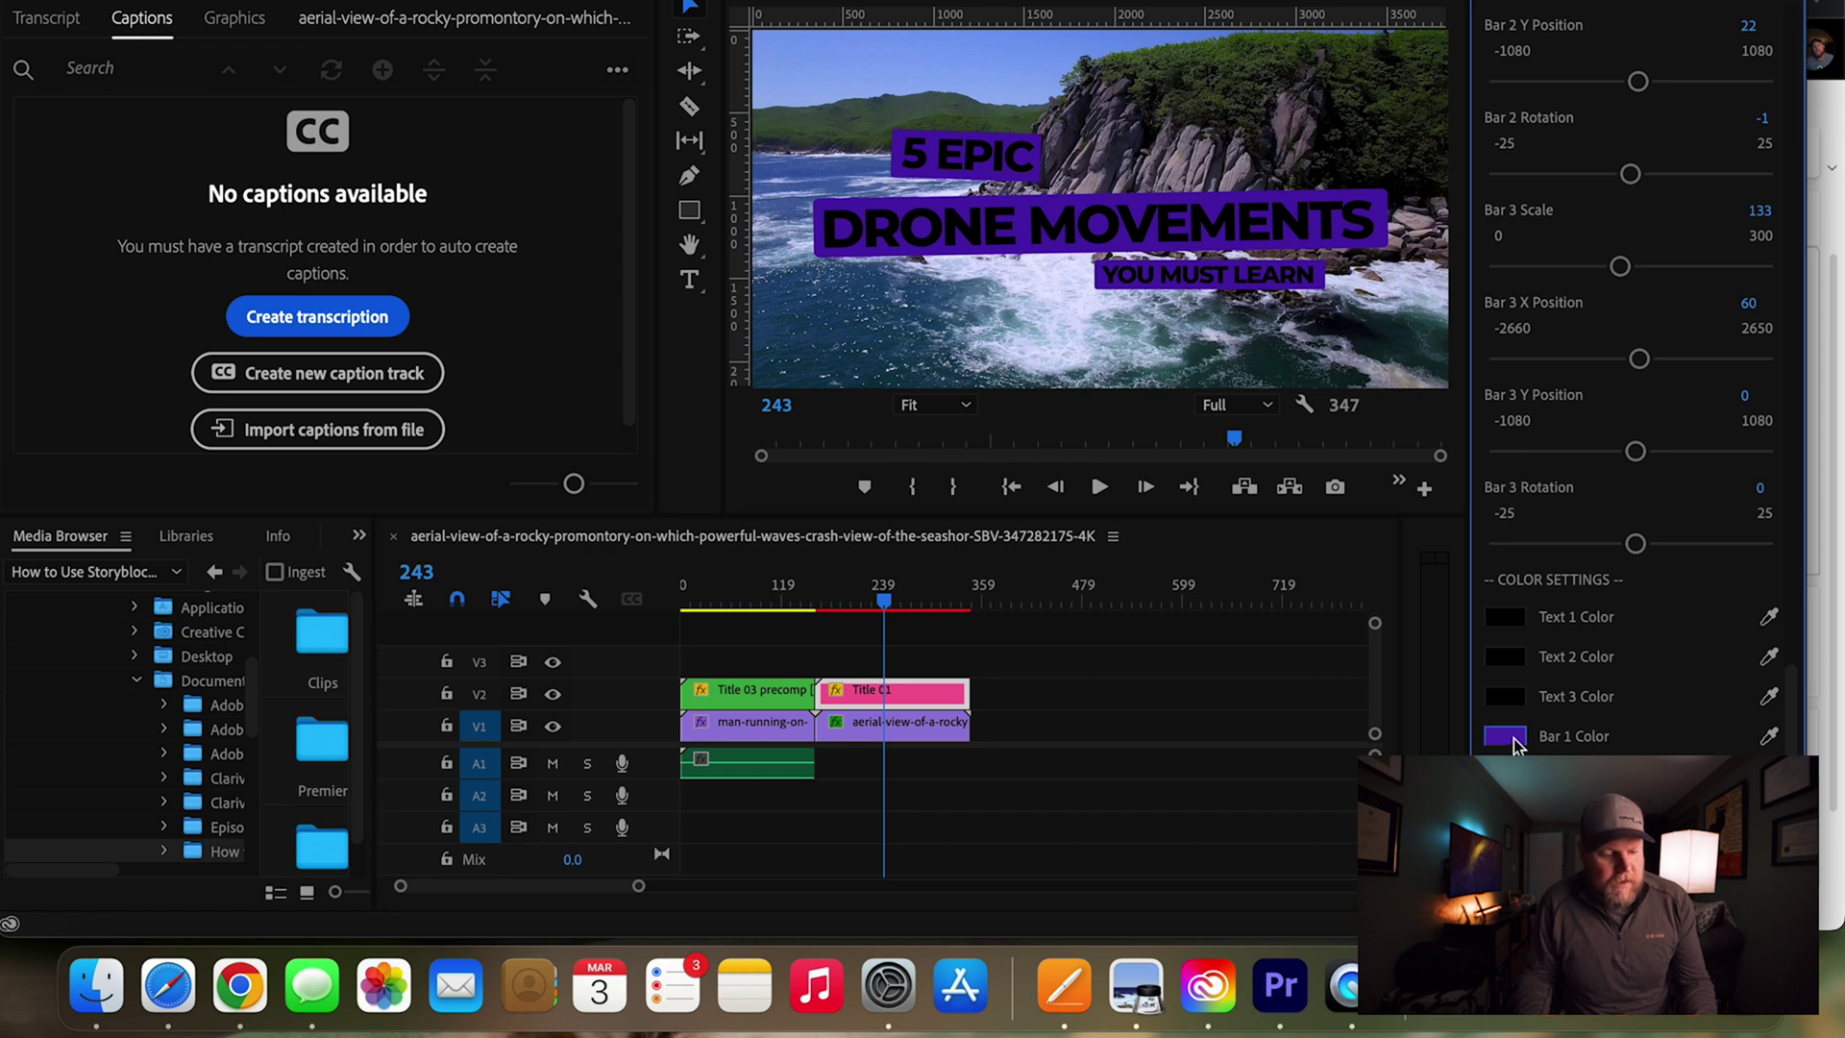
click(1508, 737)
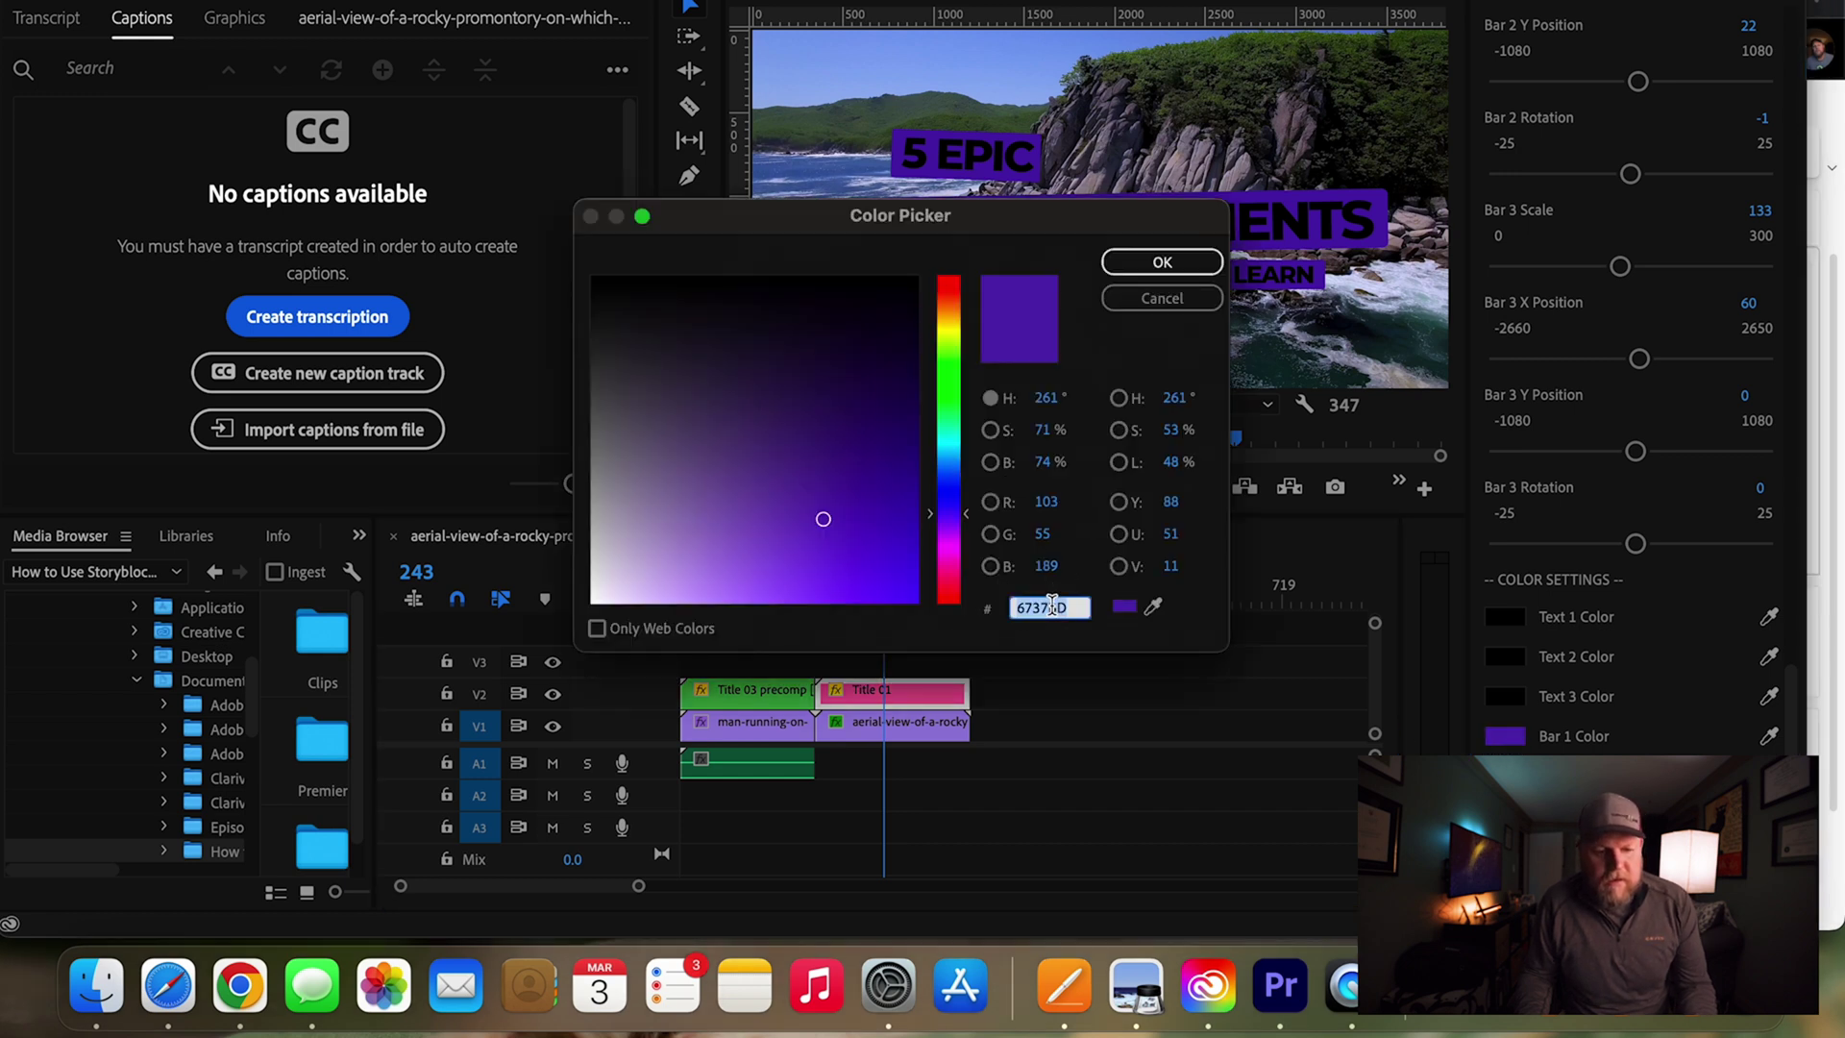
text(FBDF00)
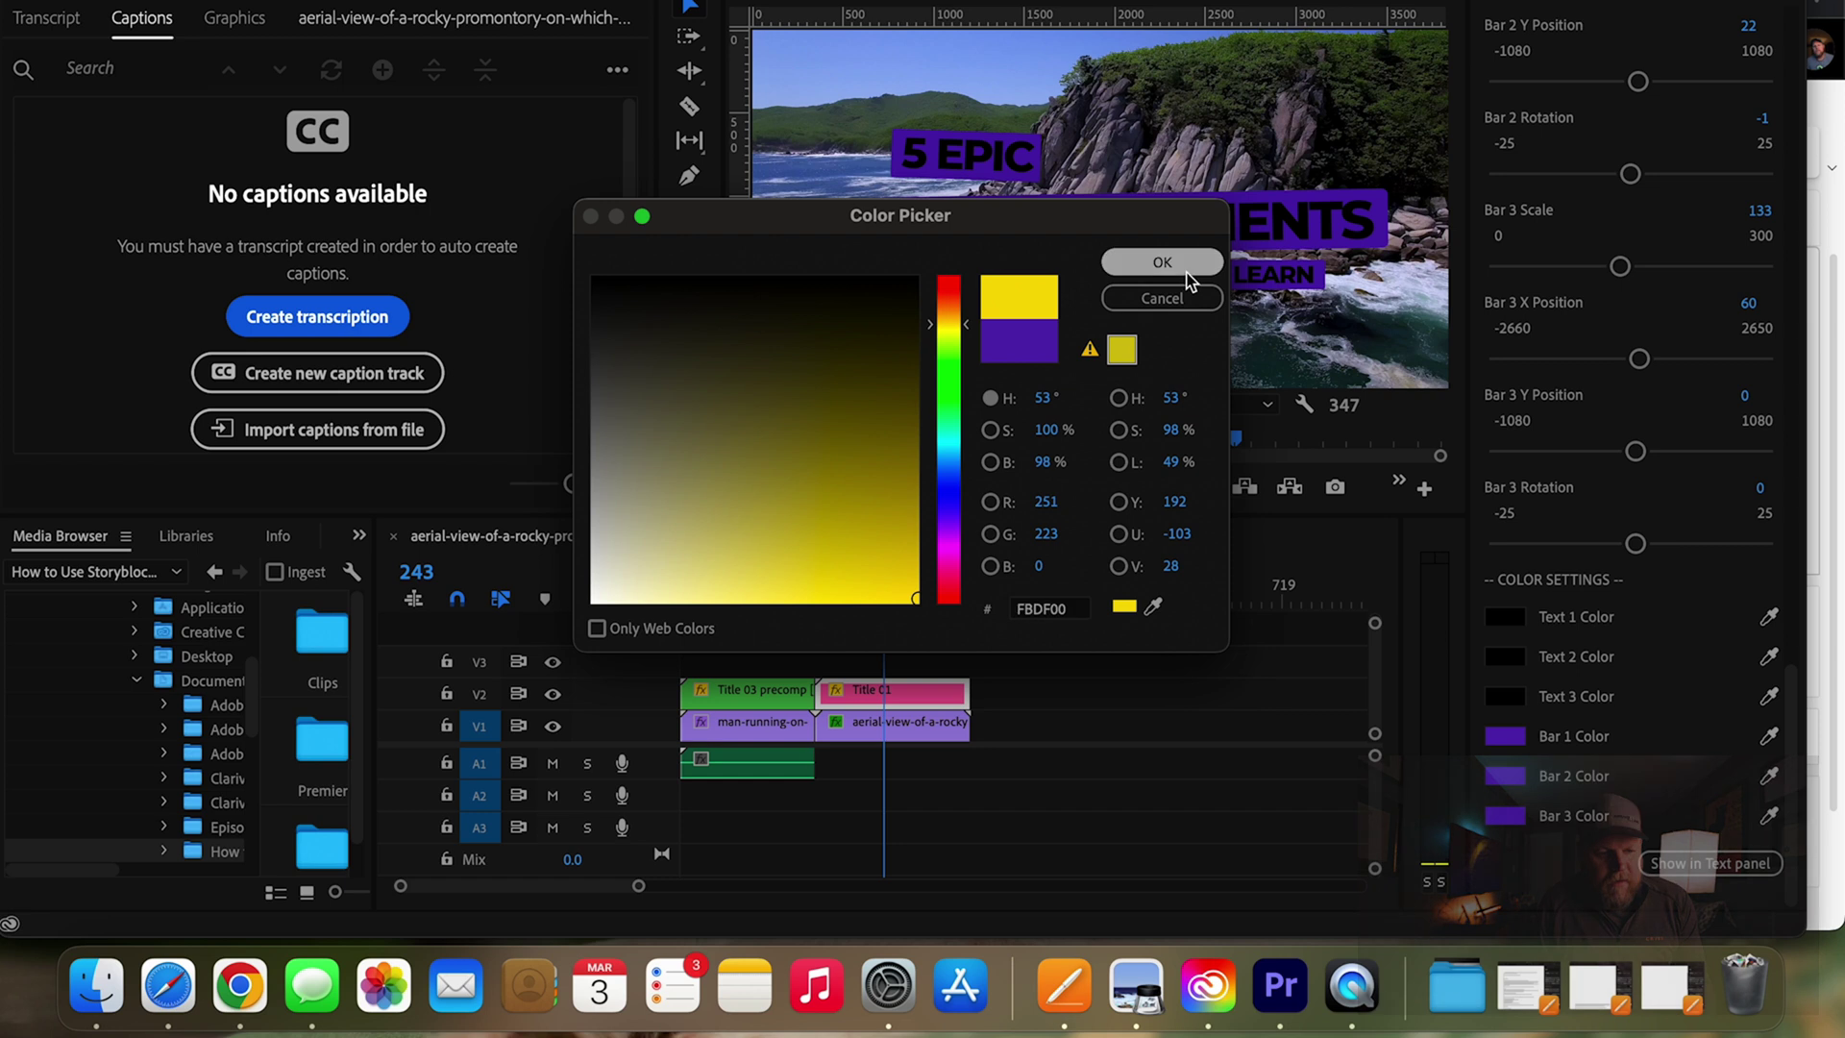
click(1190, 280)
click(1505, 775)
text(FBDF00)
click(1190, 278)
click(1505, 816)
text(FBDF00)
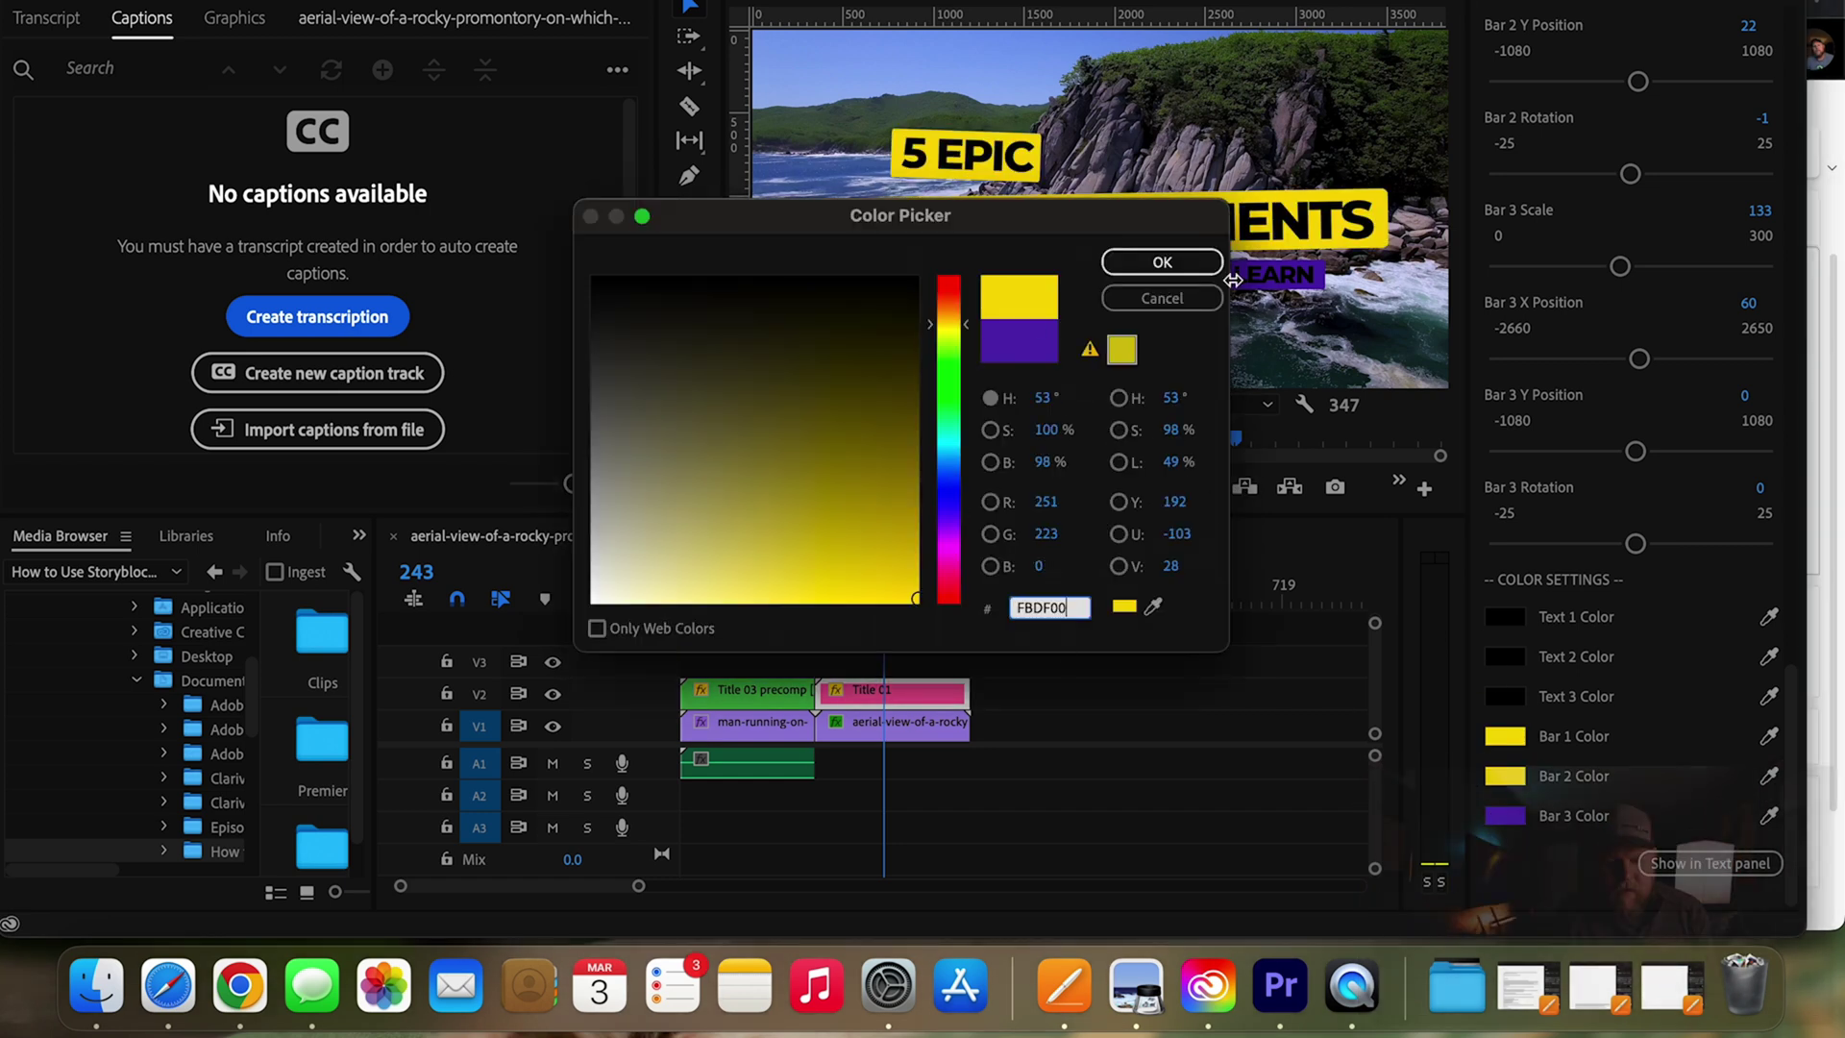
click(1162, 261)
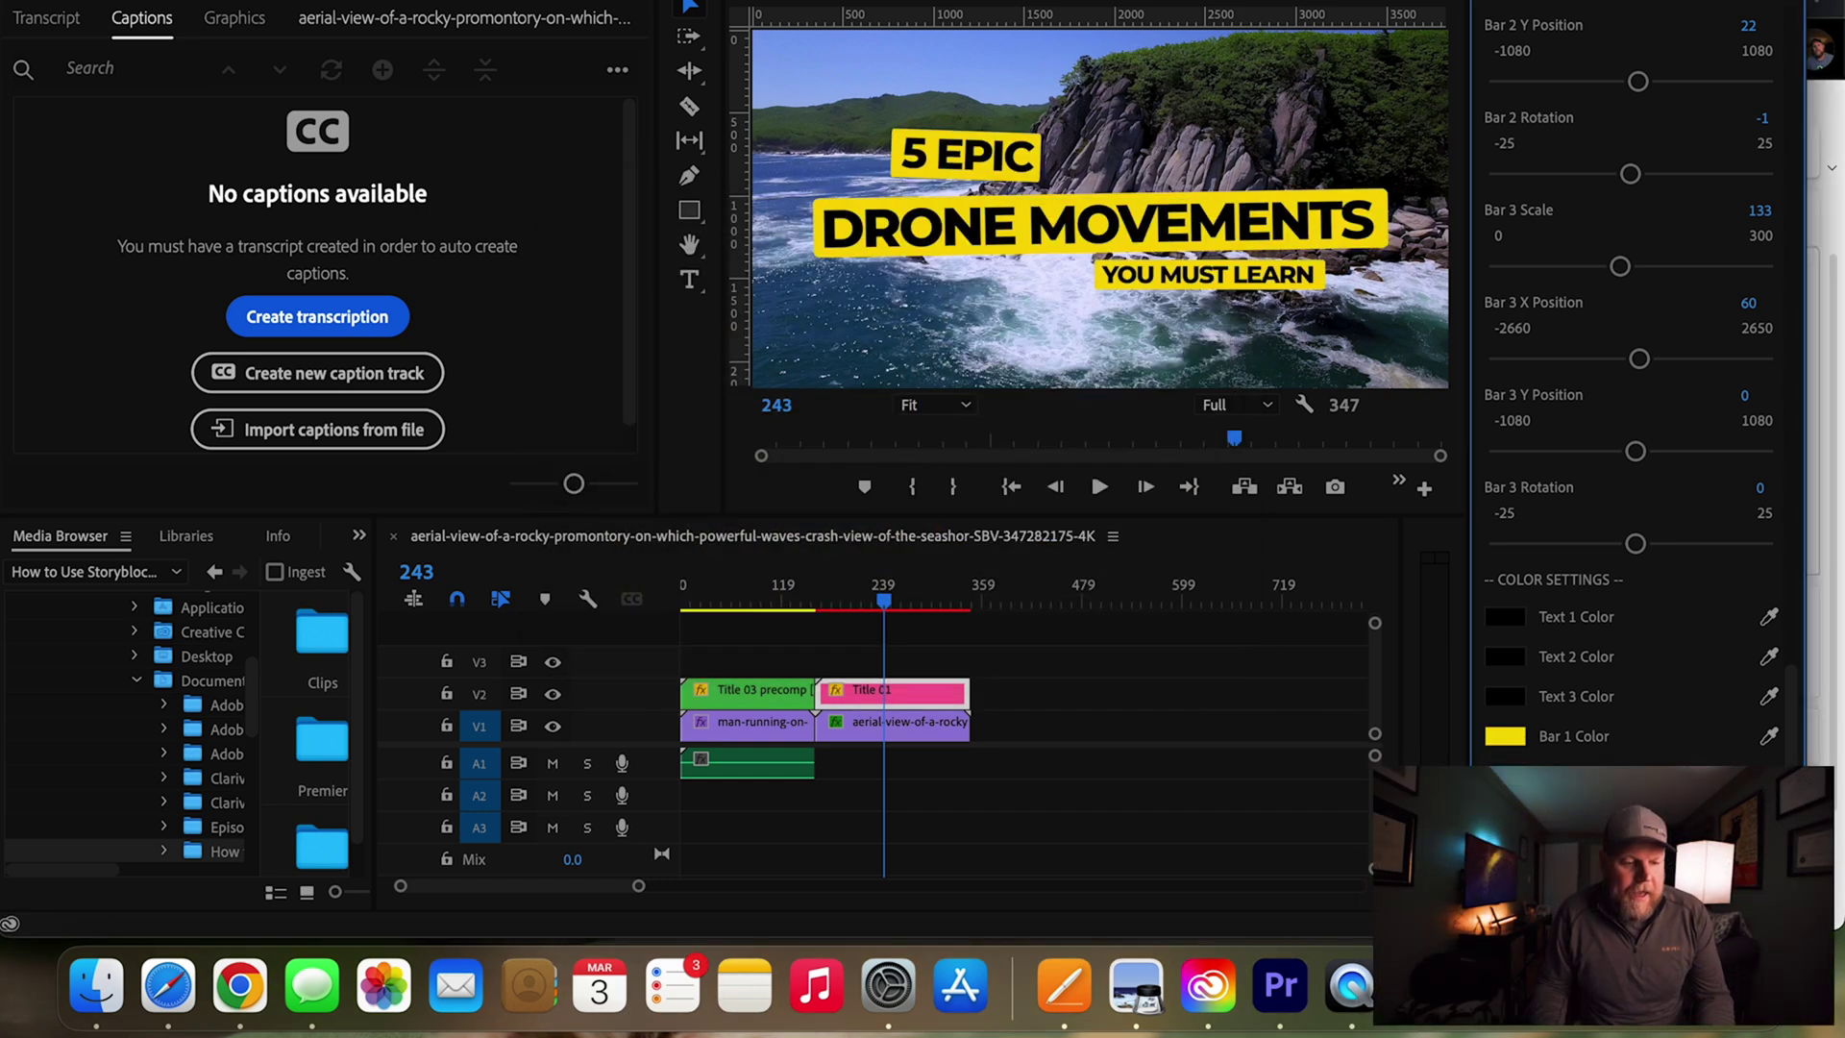
drag(826, 598, 820, 598)
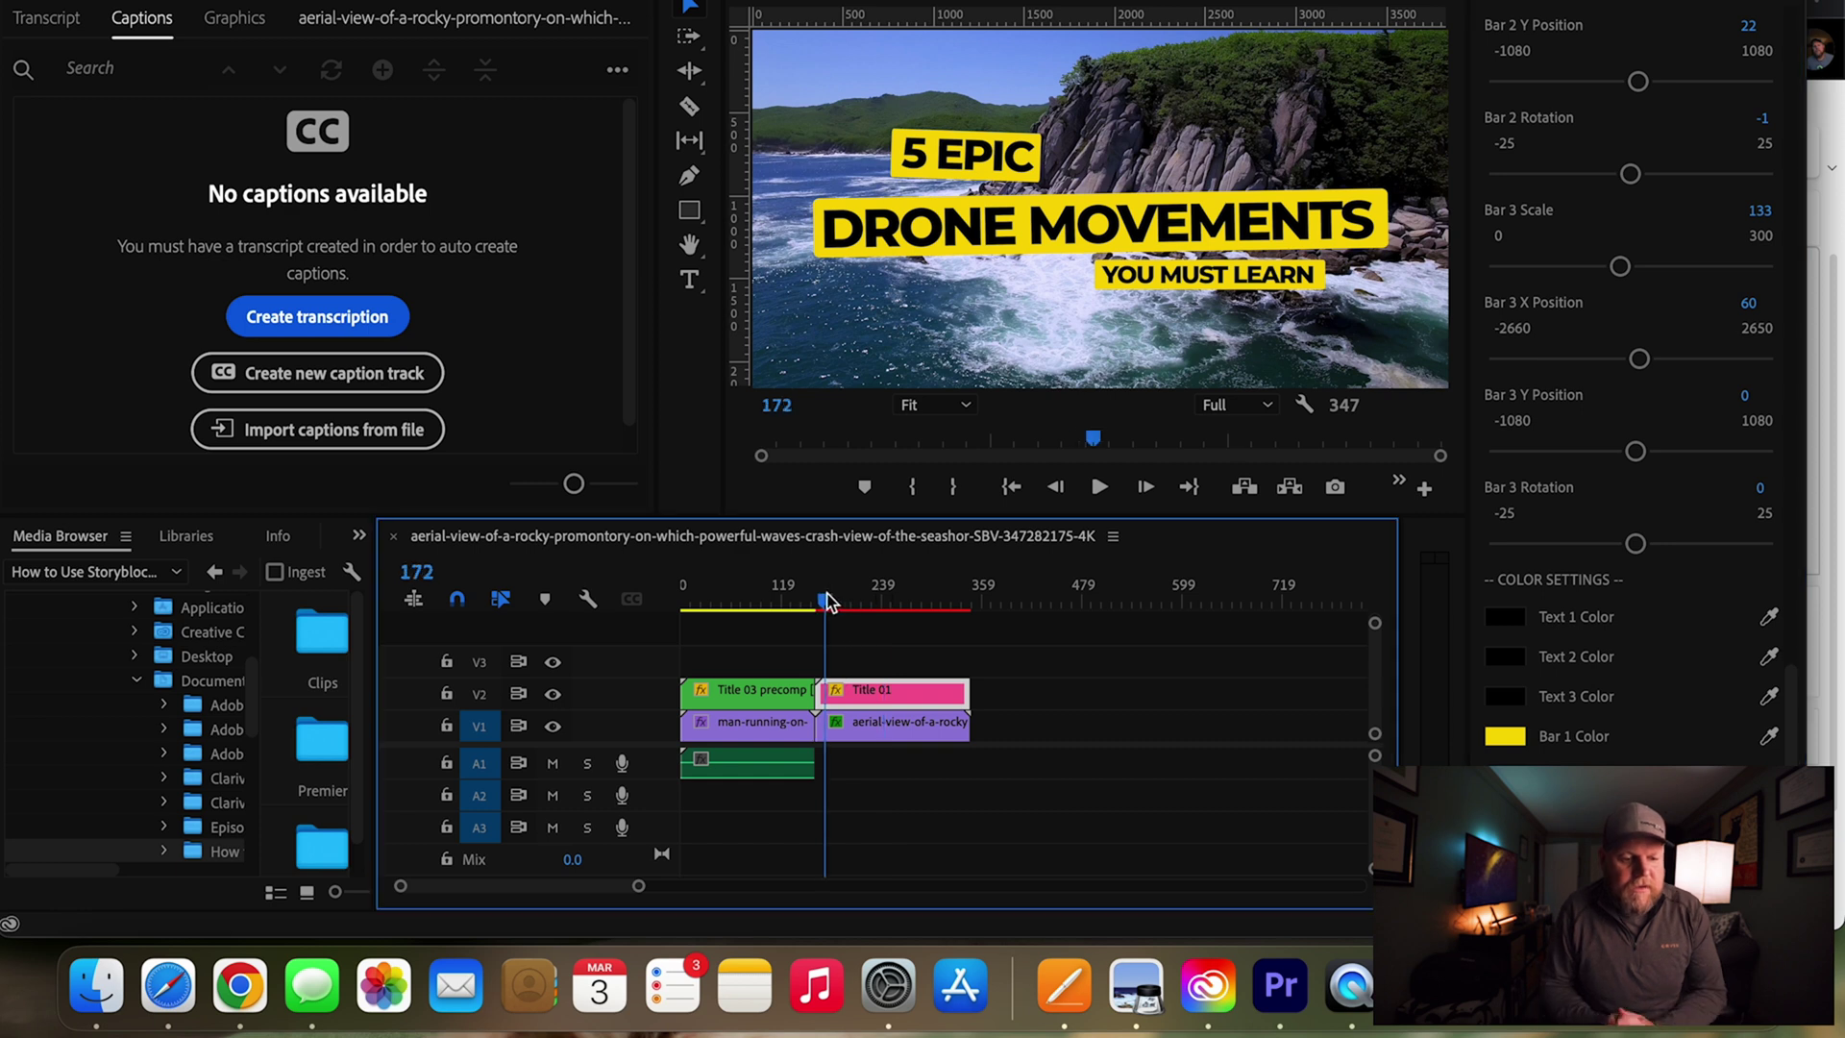
key(space)
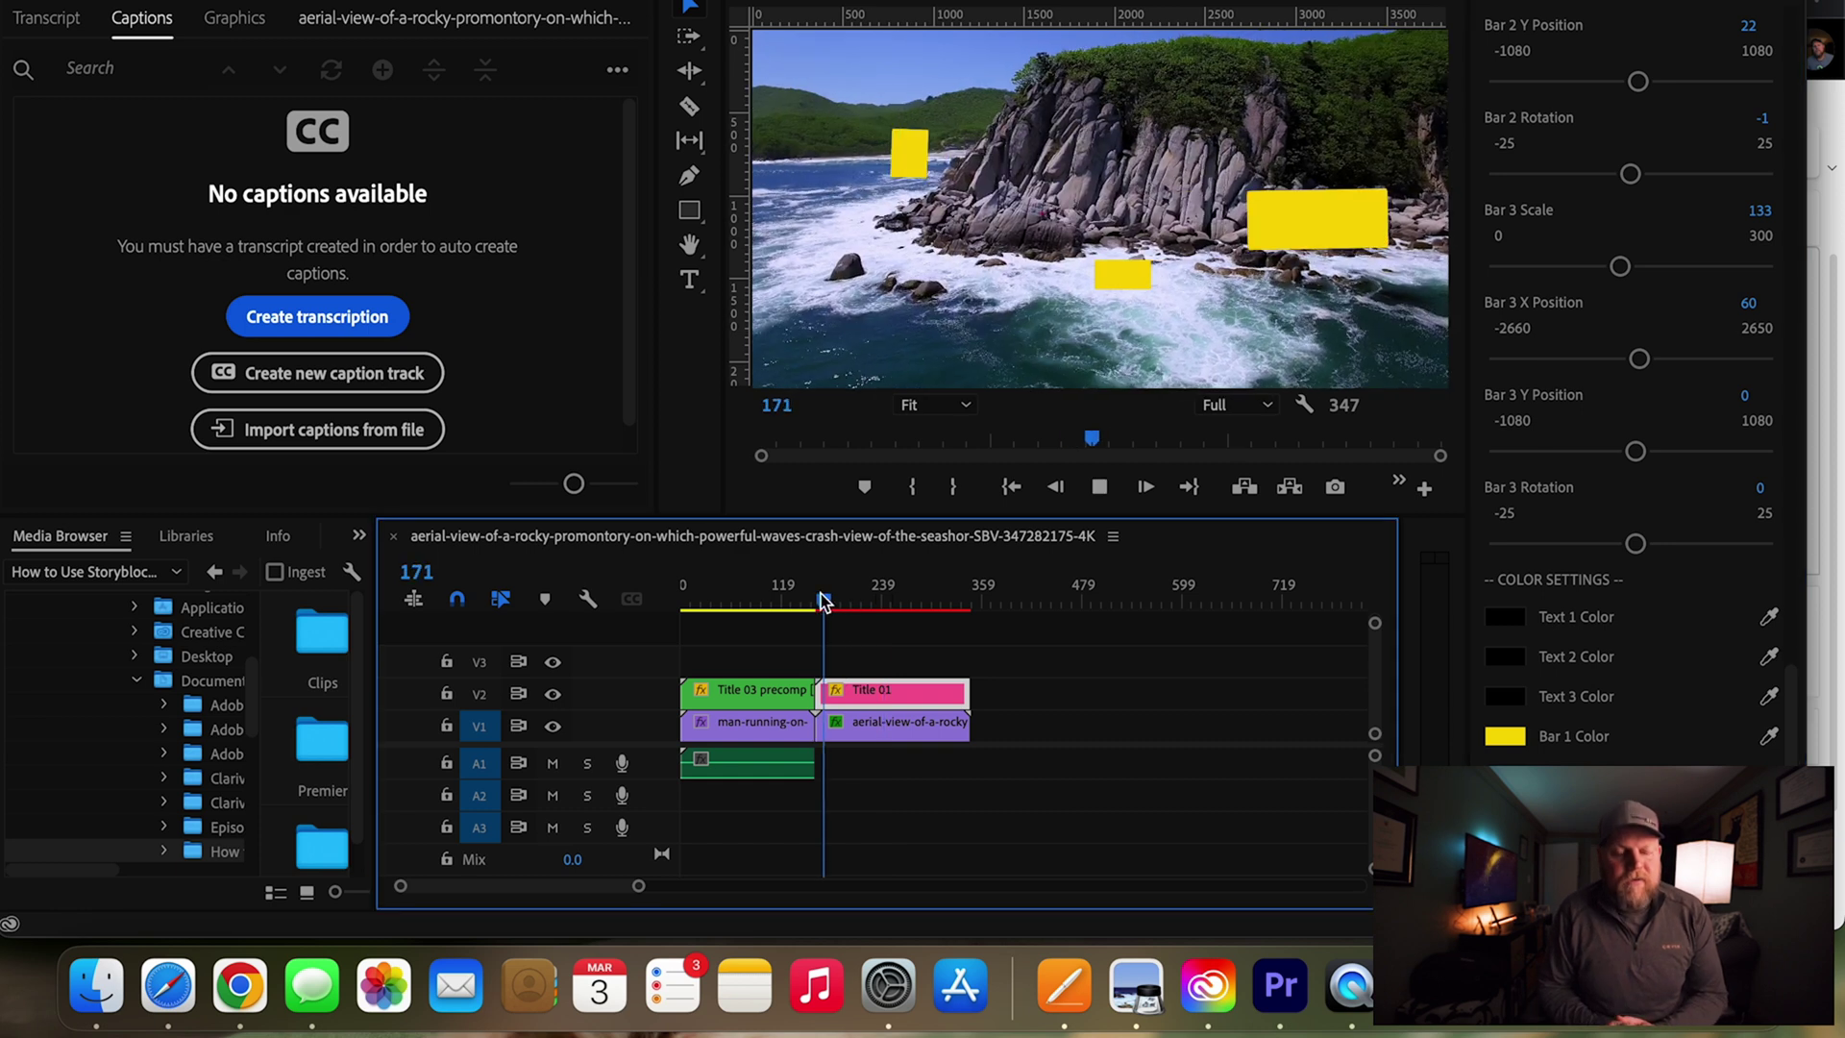